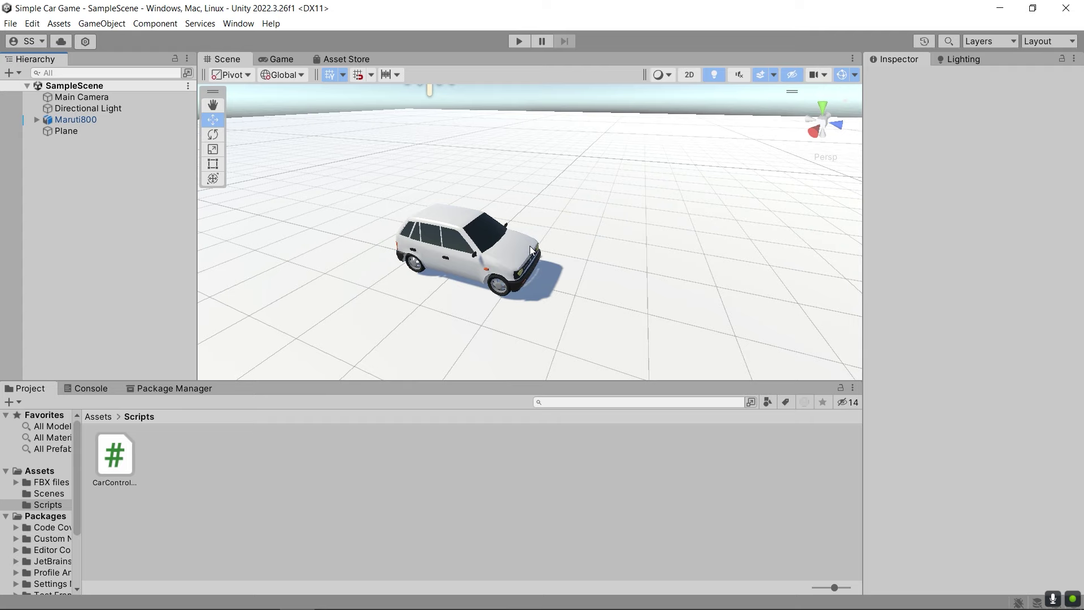
Open Project Settings and show the Input Manager's list of input axes.
click(32, 25)
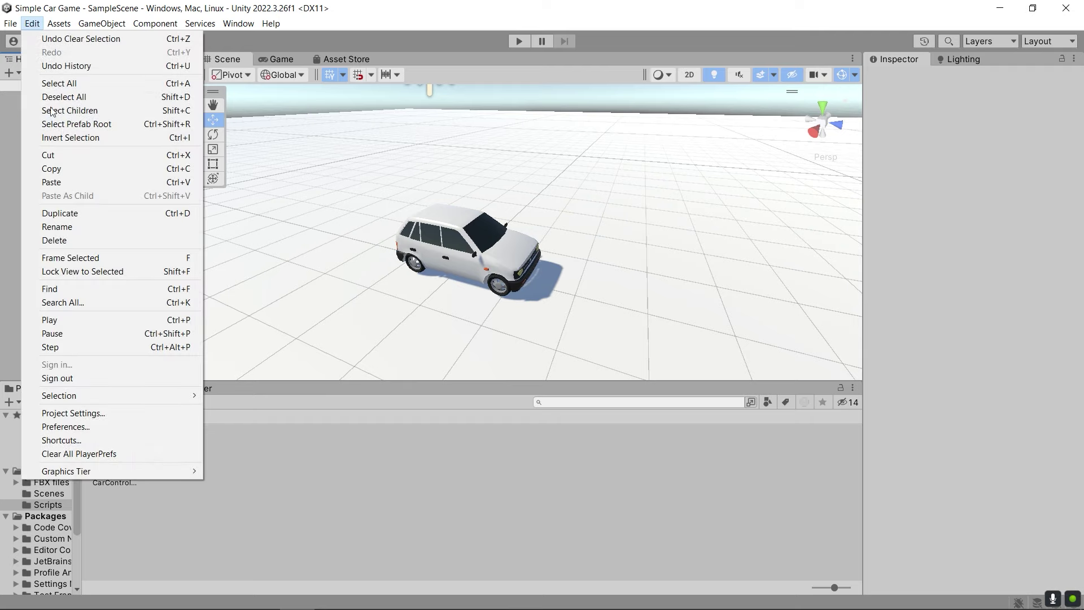
click(85, 412)
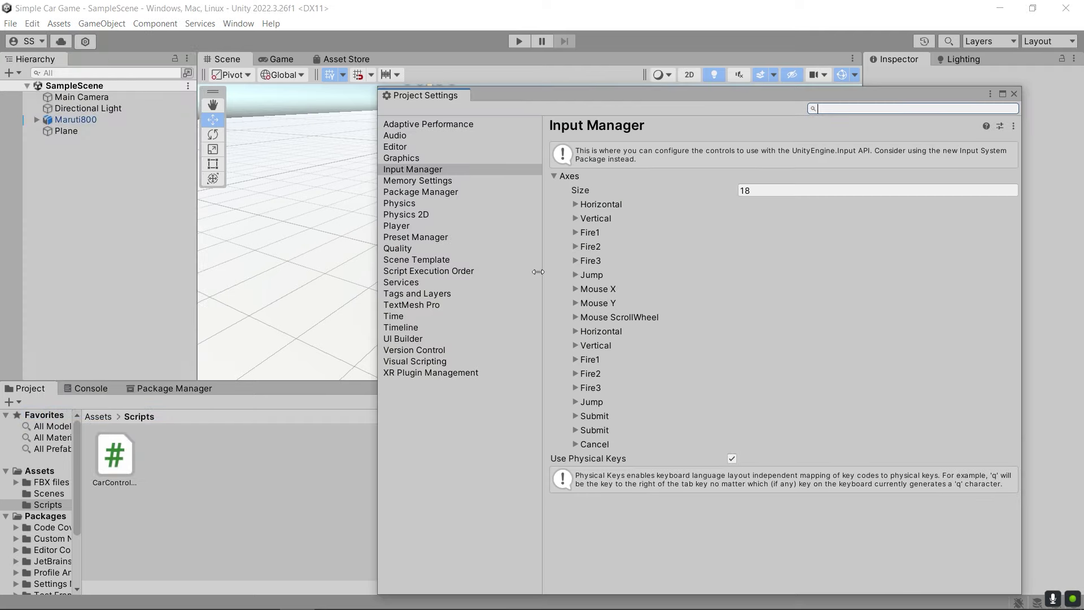
click(438, 169)
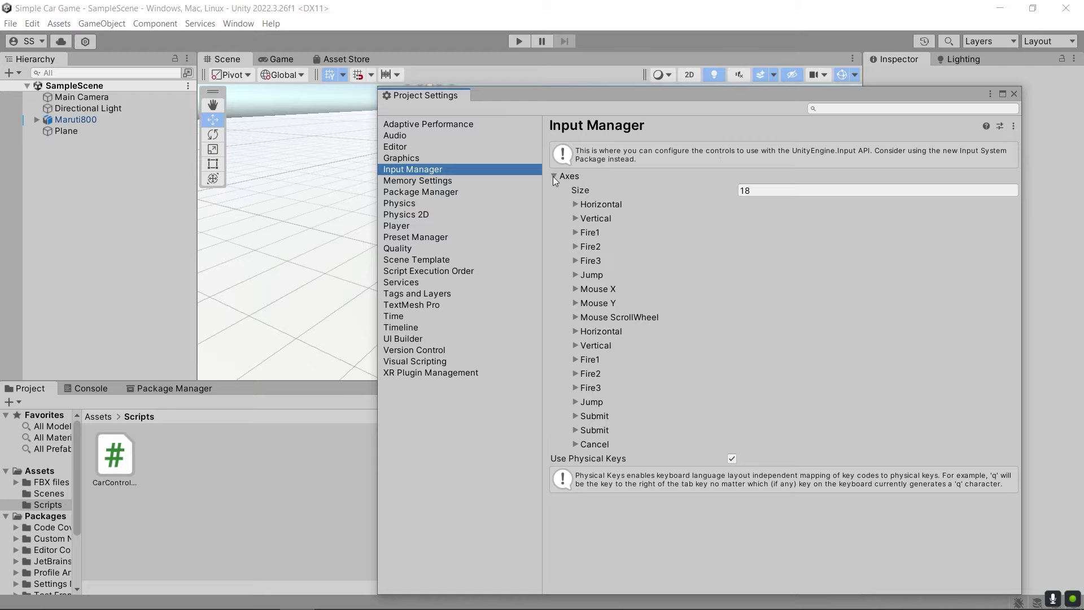
Open the CarController script in Visual Studio, review it, and bring up the Input.GetAxis docs.
double_click(122, 463)
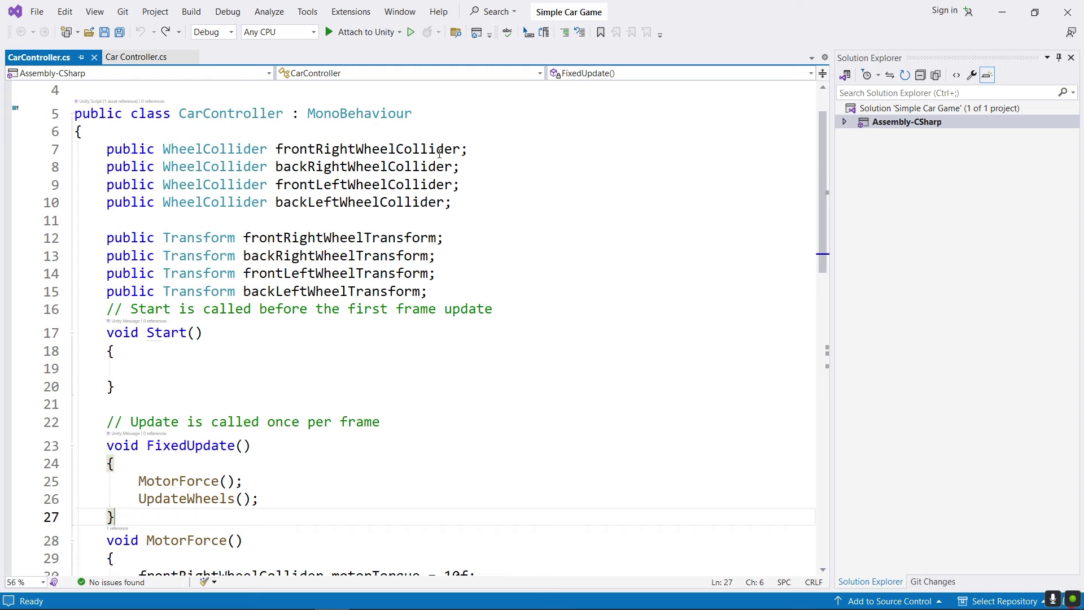
scroll(440, 153, up, 1)
drag(172, 167, 293, 170)
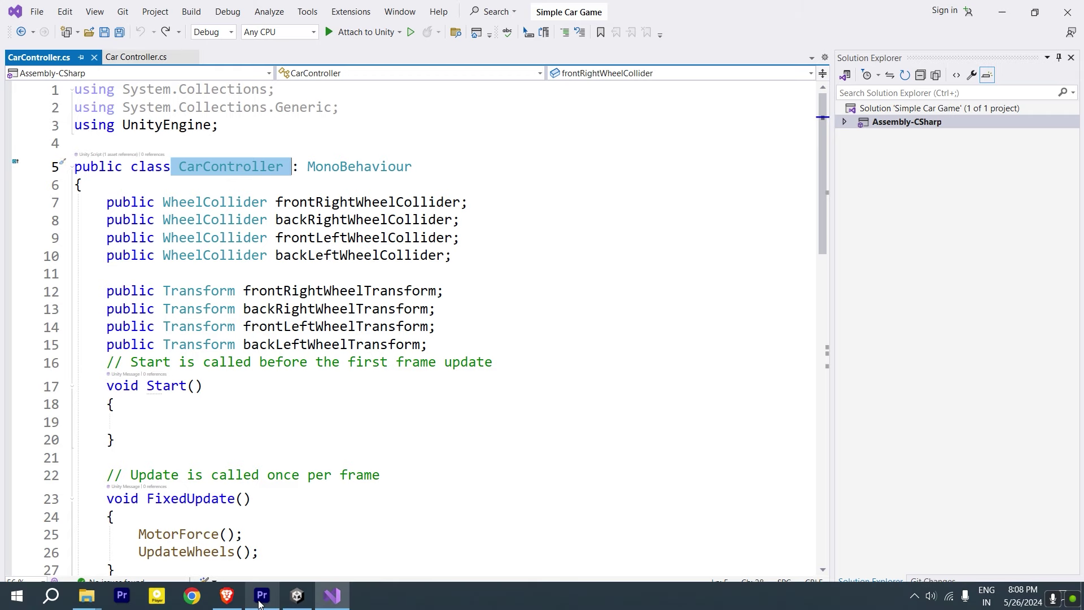
click(226, 596)
Highlight the Input.GetAxis title on the docs page, then return to Unity's Input Manager.
click(507, 215)
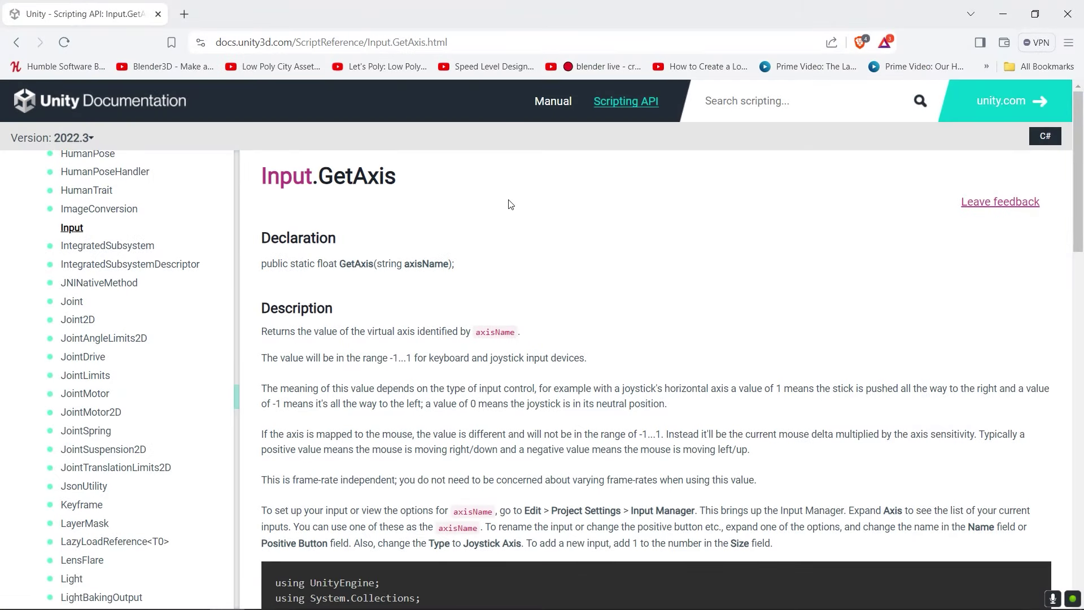
drag(258, 176, 401, 182)
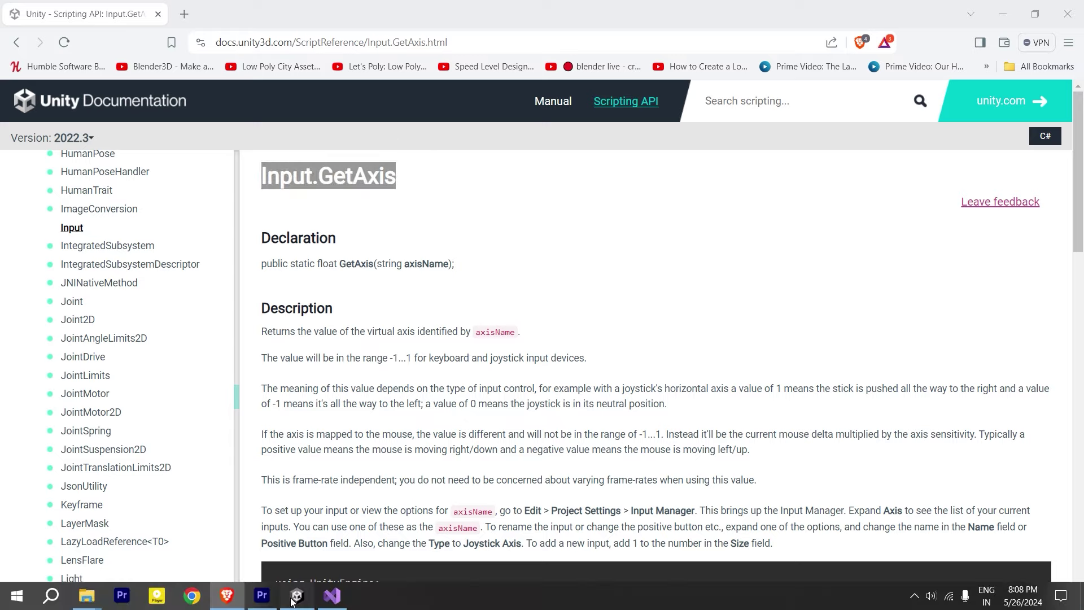
click(298, 596)
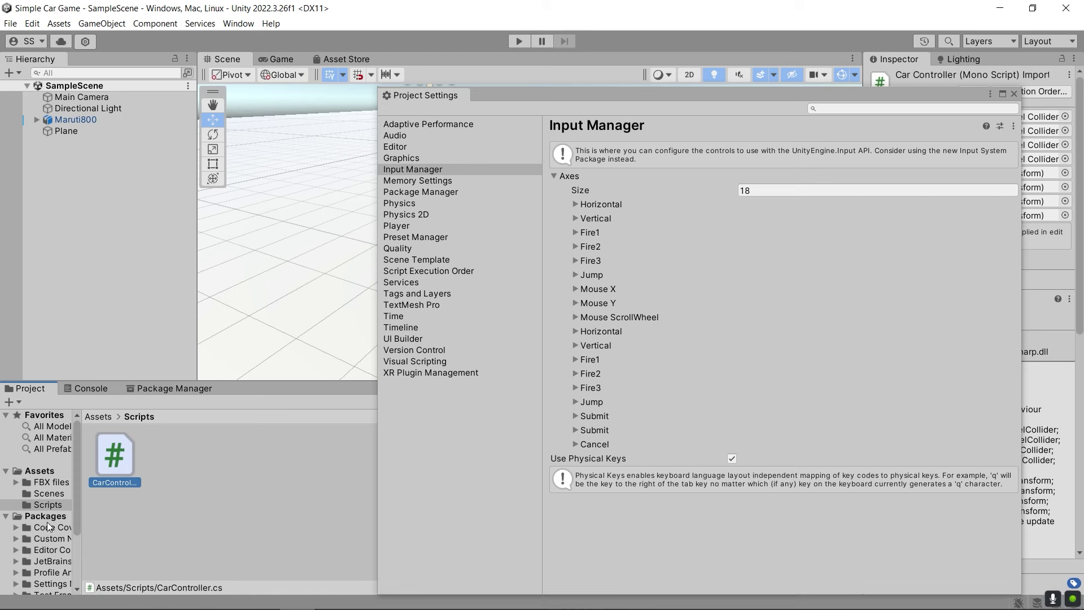
In CarController, add an empty void GetInput() method below FixedUpdate.
double_click(100, 470)
scroll(478, 359, down, 3)
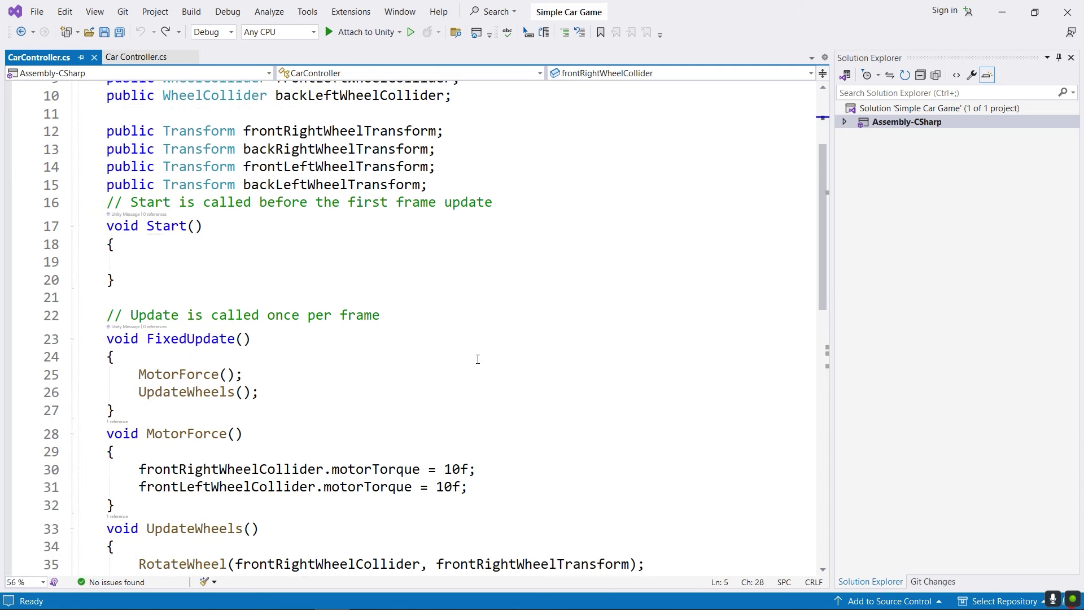
scroll(416, 241, down, 3)
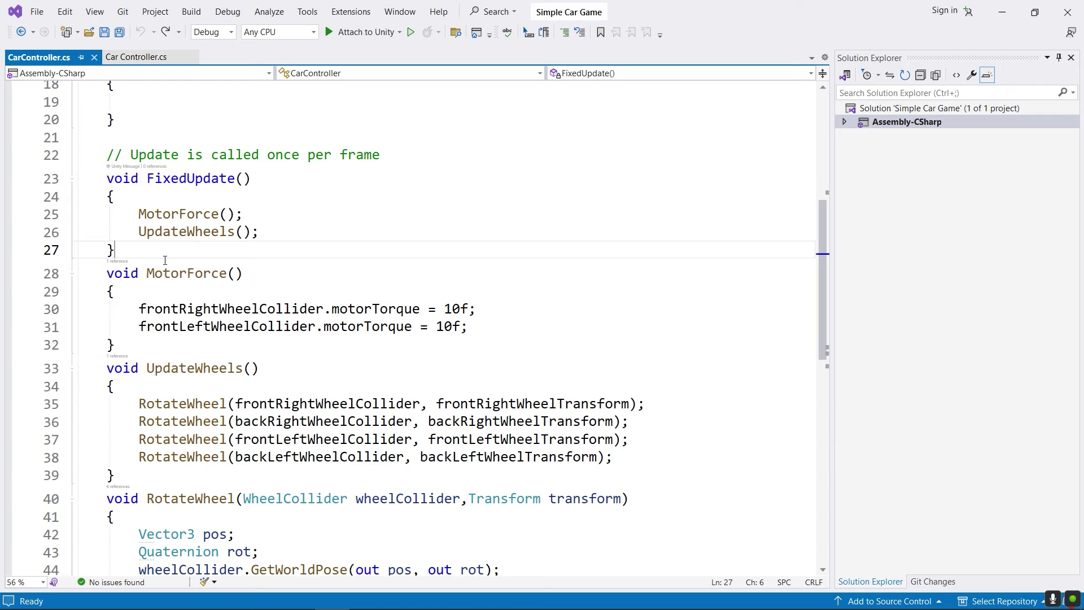
click(165, 258)
key(Return)
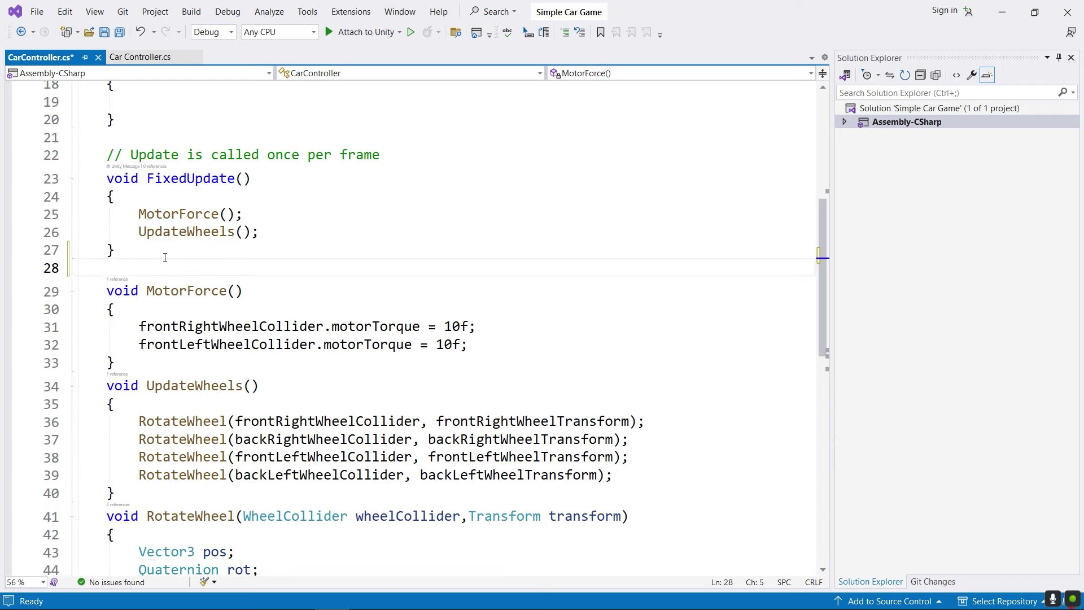
text(void )
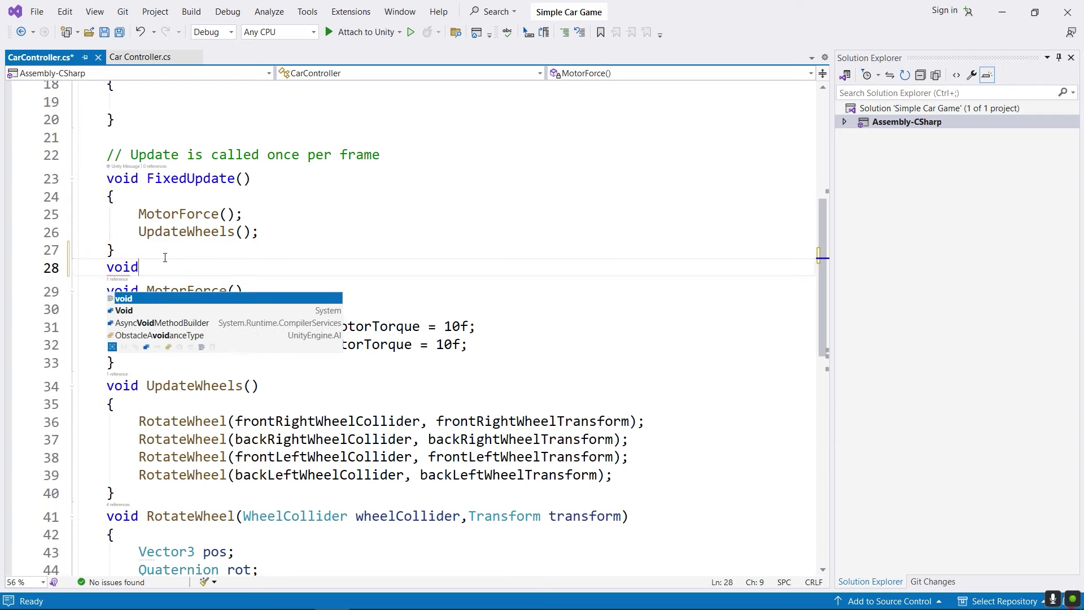
text(GetIn)
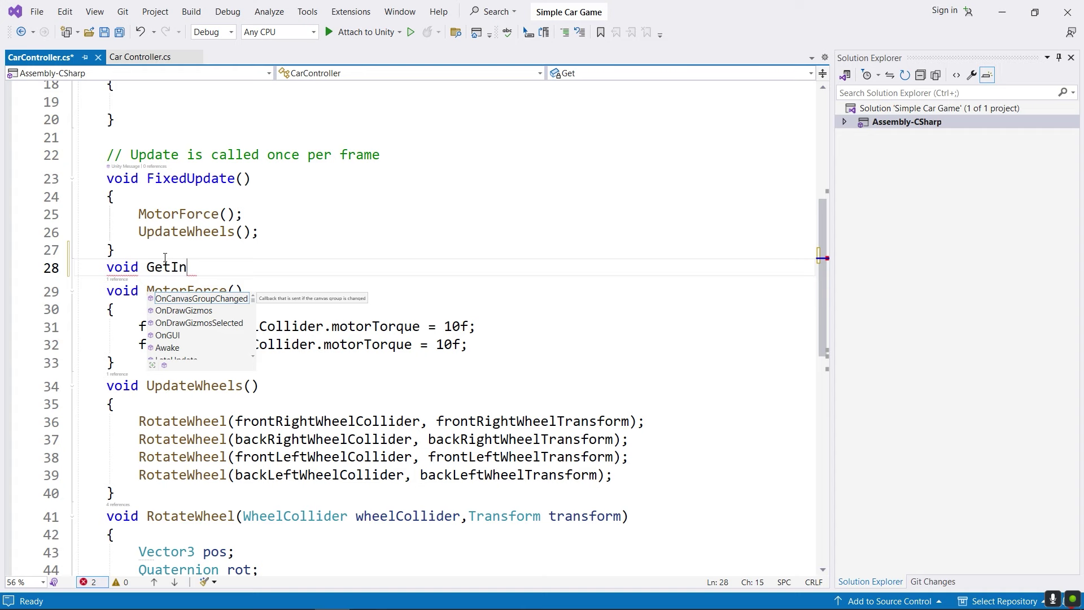
text(put())
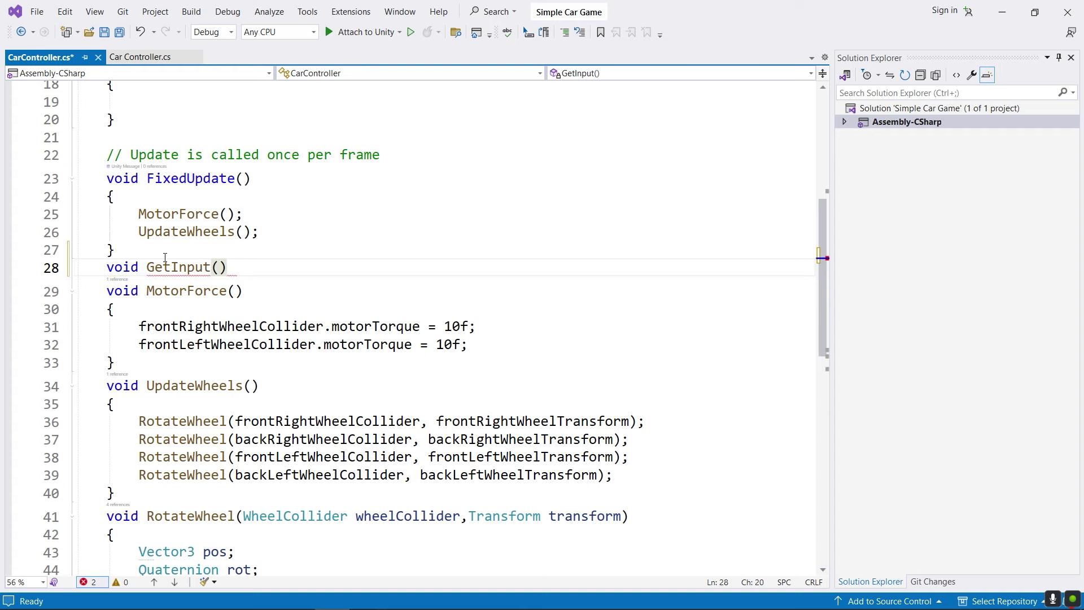
text({)
key(Return)
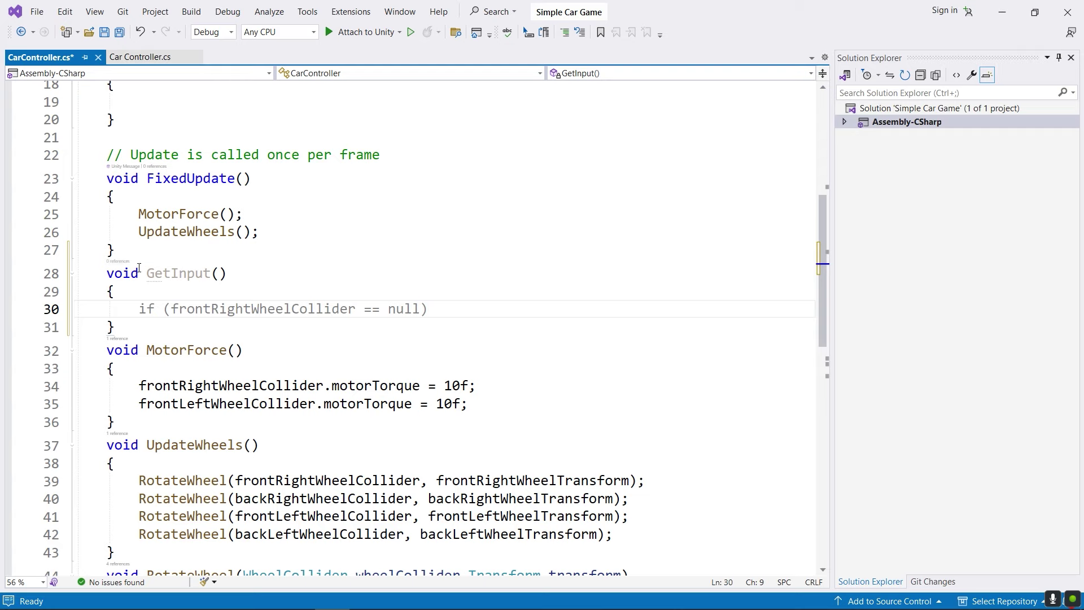
Write an Input.GetAxis() call inside GetInput using autocomplete.
drag(140, 273, 227, 273)
click(363, 309)
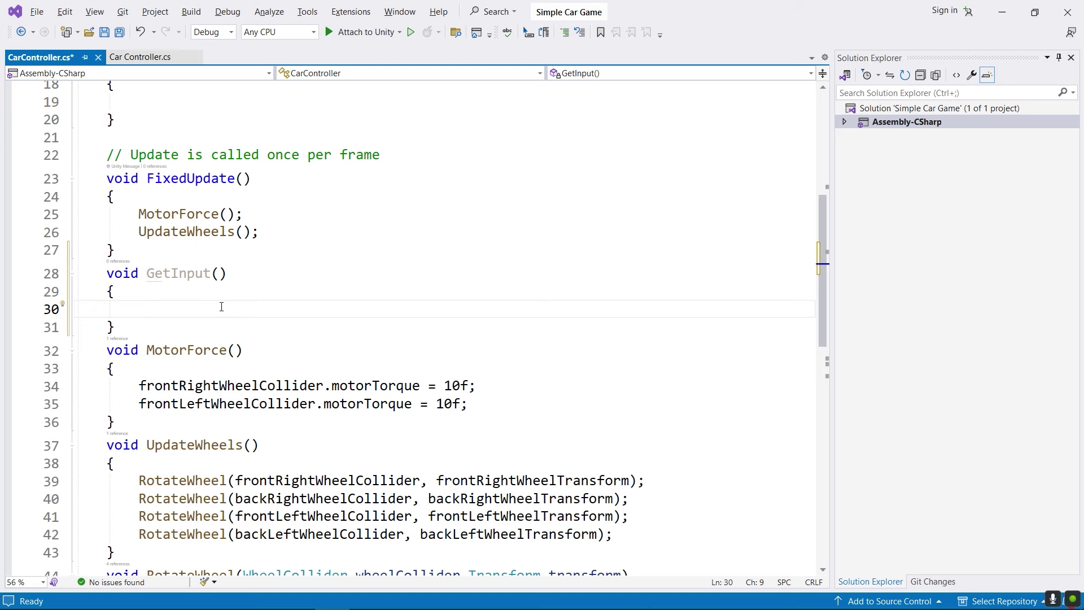
text(inpu)
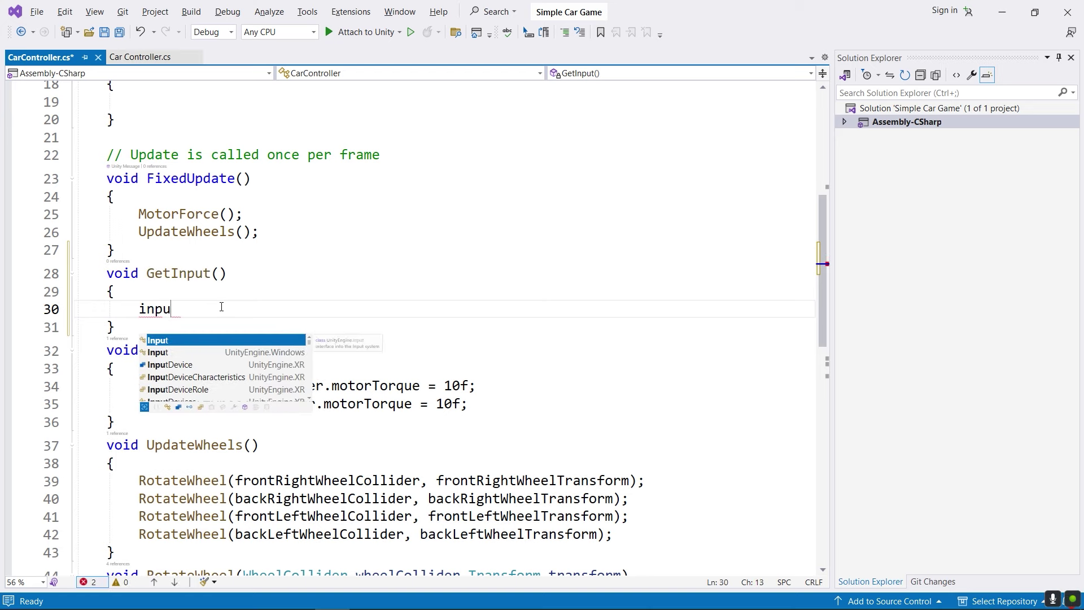
key(Tab)
text(.get)
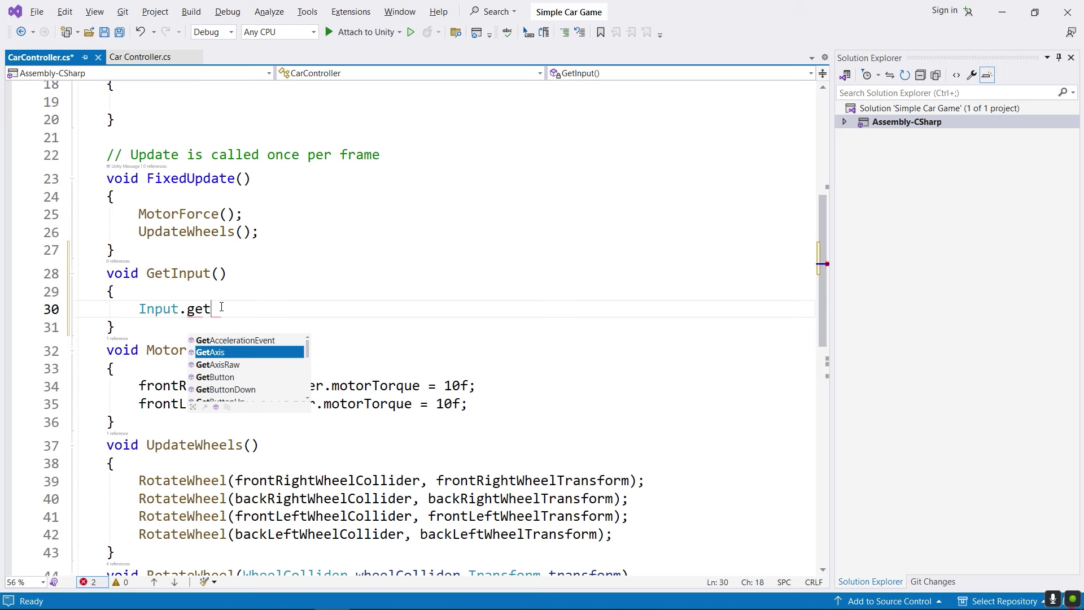
key(Tab)
text(("x");)
text(())
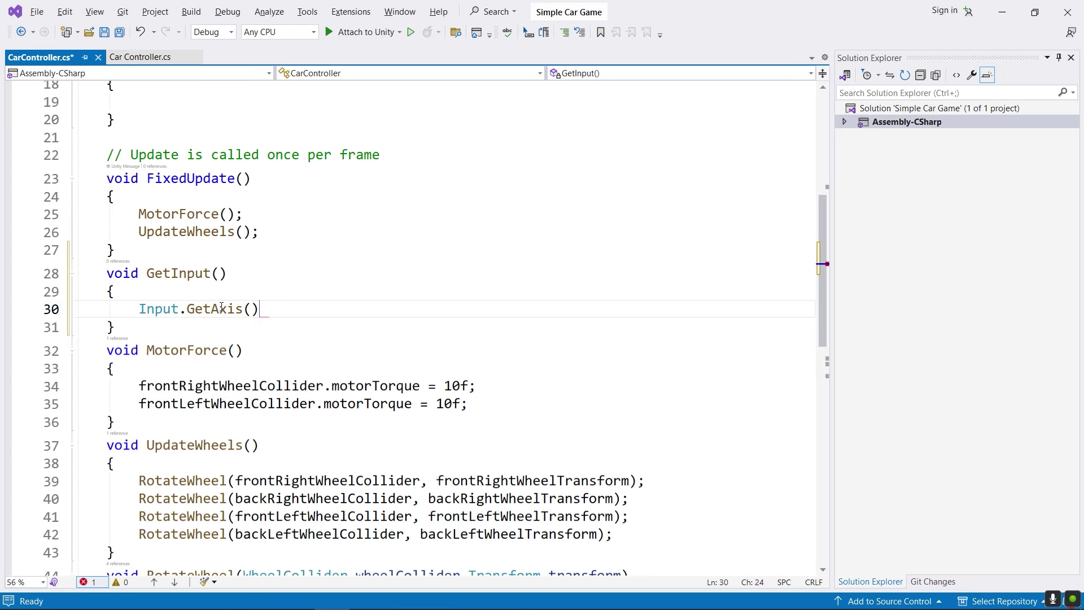
text(;)
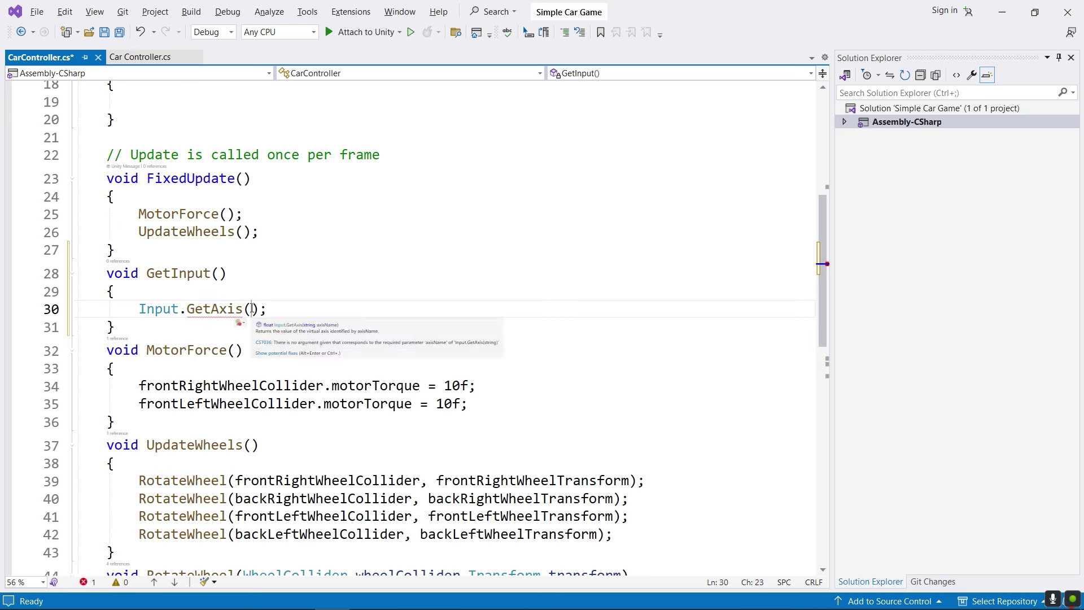
click(260, 313)
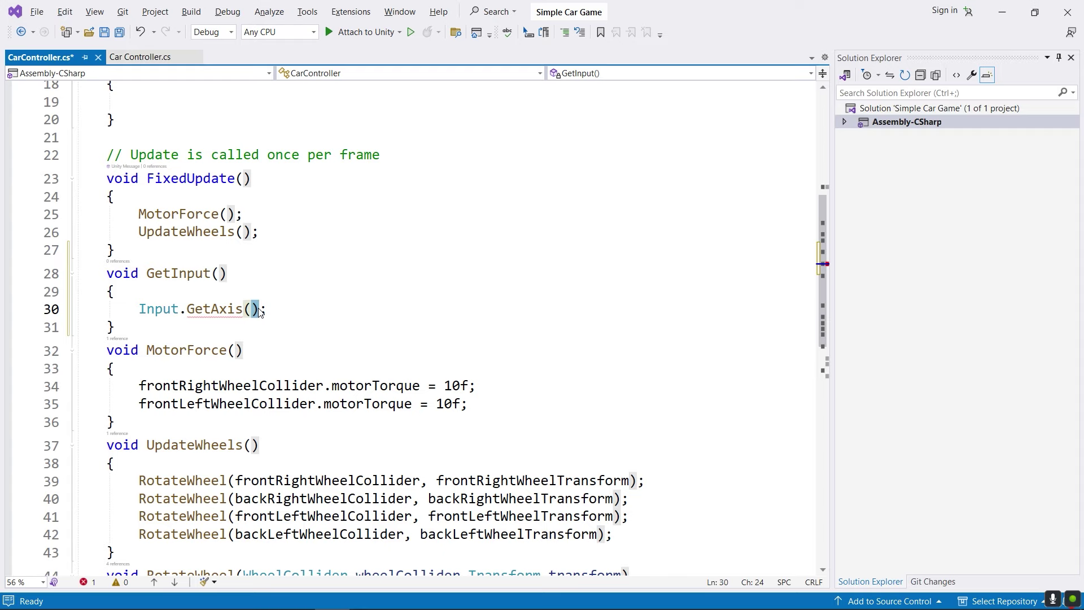
Check the axisName parameter in the GetAxis documentation, then return to Unity.
key(alt+Tab)
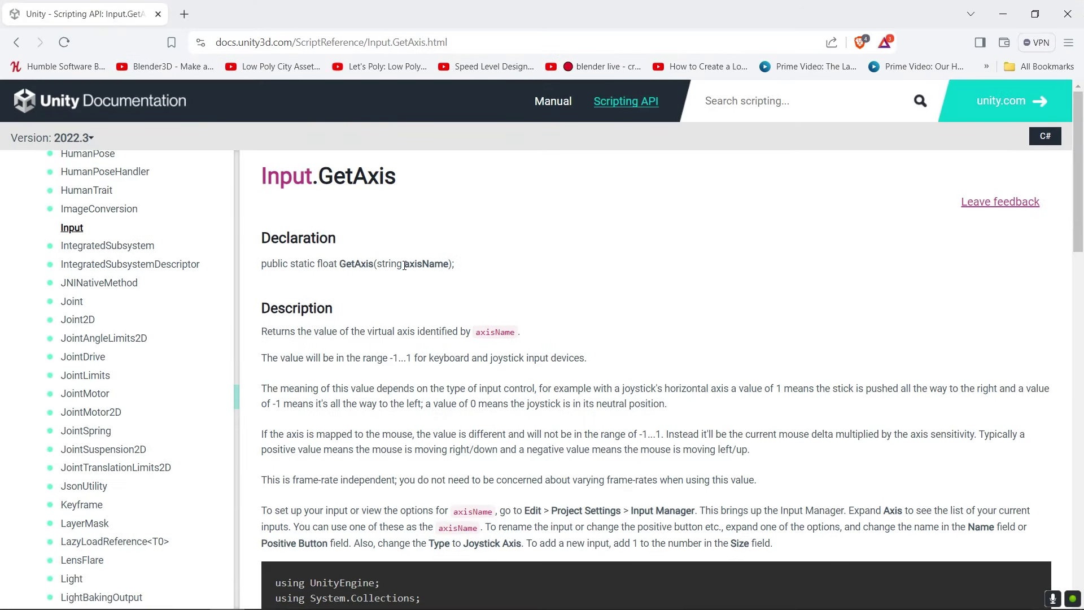
drag(404, 265, 450, 265)
drag(382, 264, 407, 266)
key(alt+Tab)
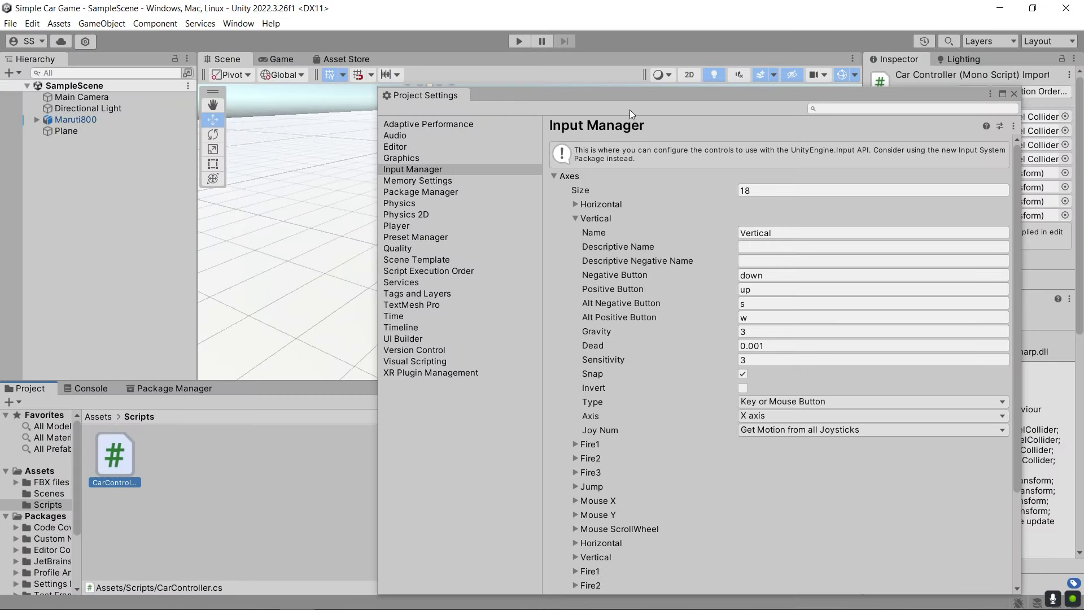
Expand the Horizontal and Vertical axes and select the Vertical axis name, then return to Visual Studio.
click(575, 221)
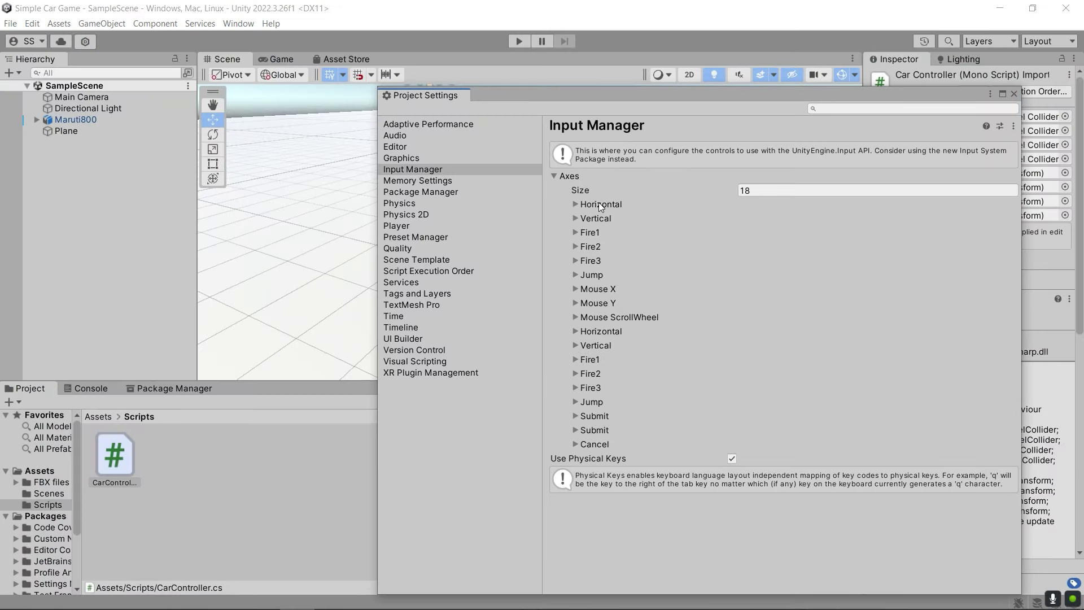
click(598, 202)
click(577, 203)
click(575, 218)
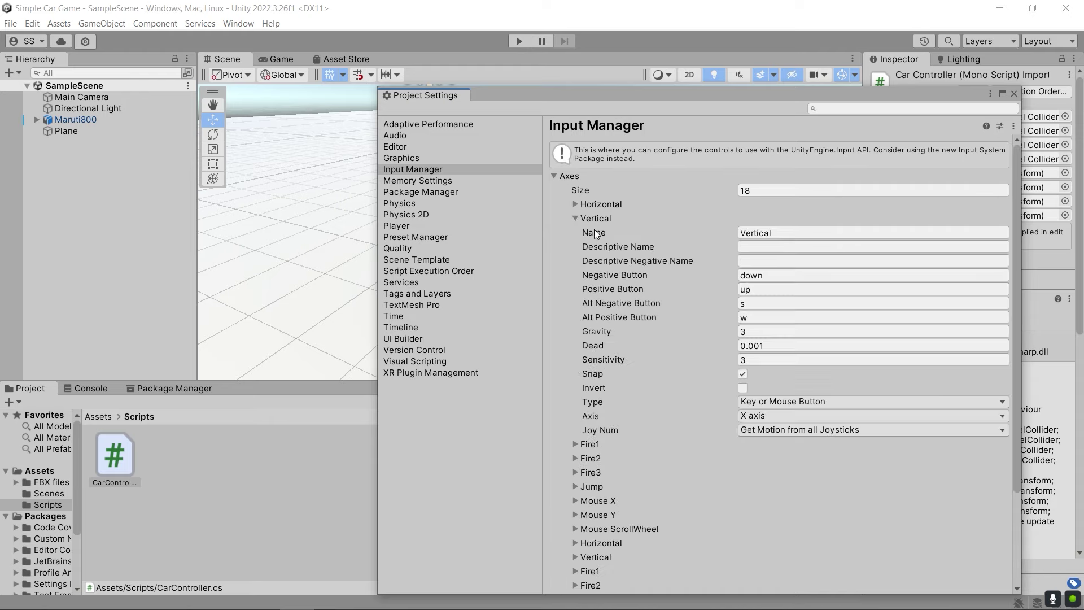
click(776, 234)
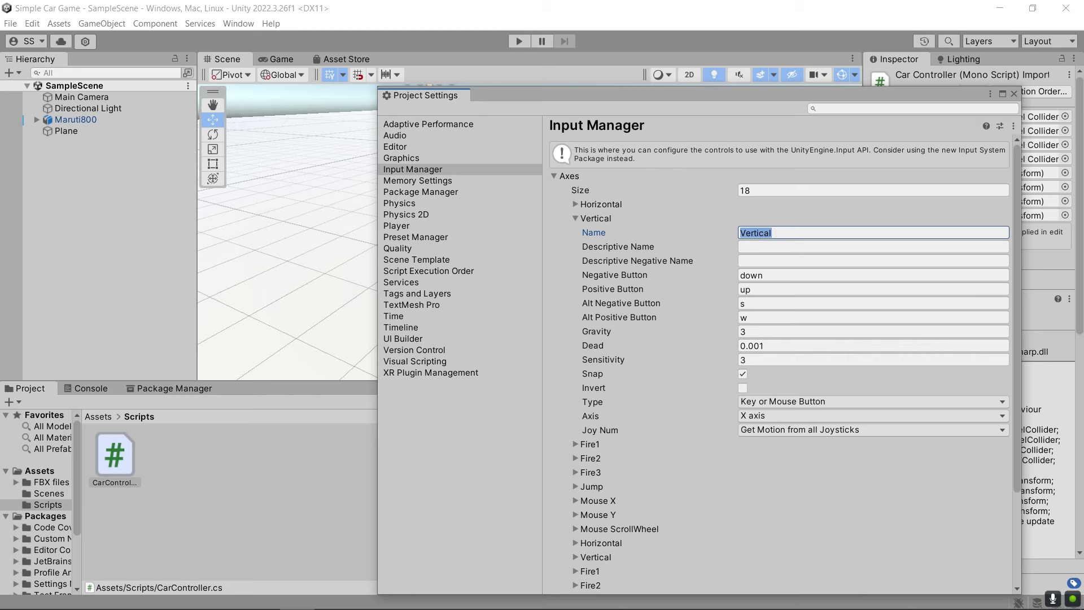
click(332, 604)
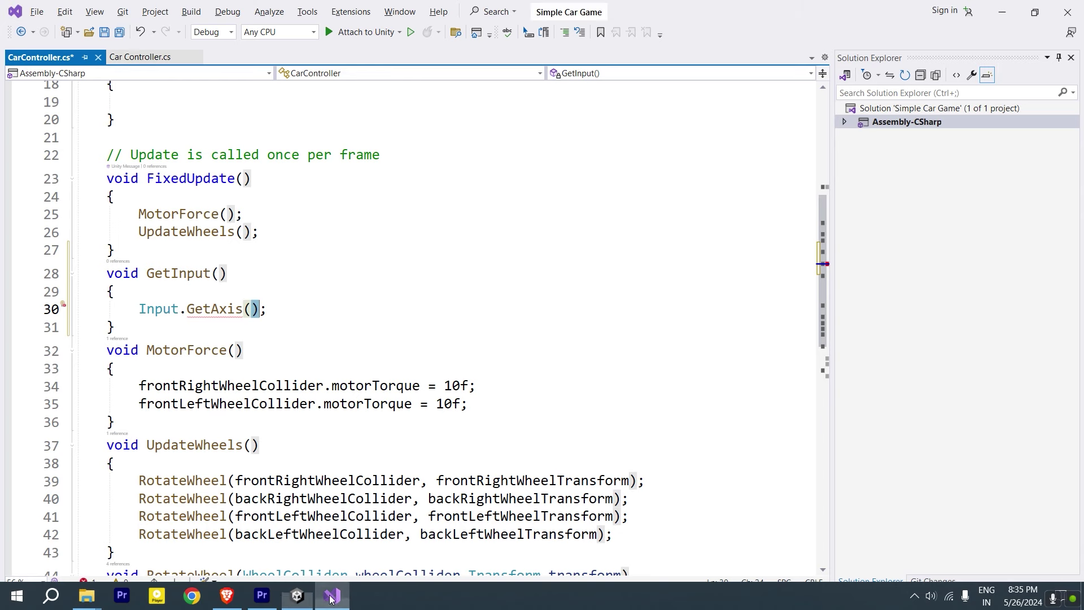
Fill the first GetAxis call with the "Vertical" axis name and start a new line.
click(255, 309)
text(")
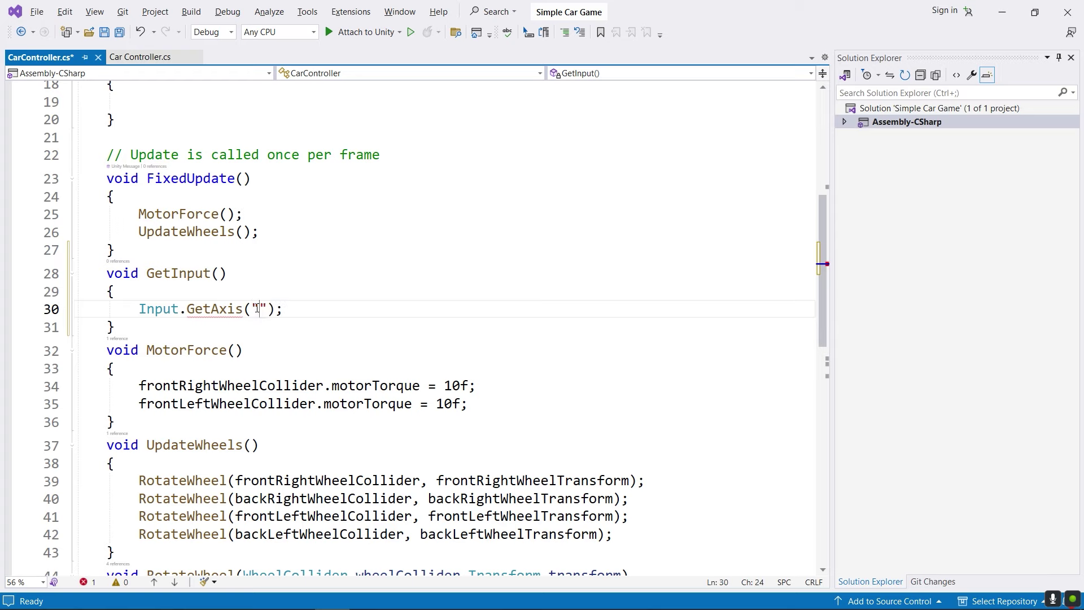
text(Vertical)
click(385, 309)
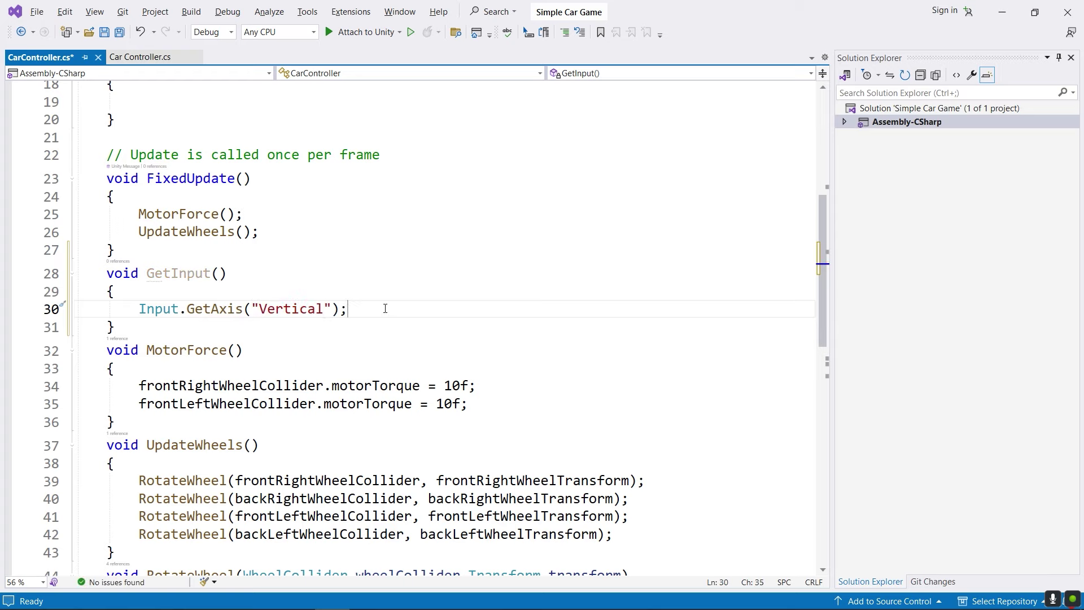
key(Return)
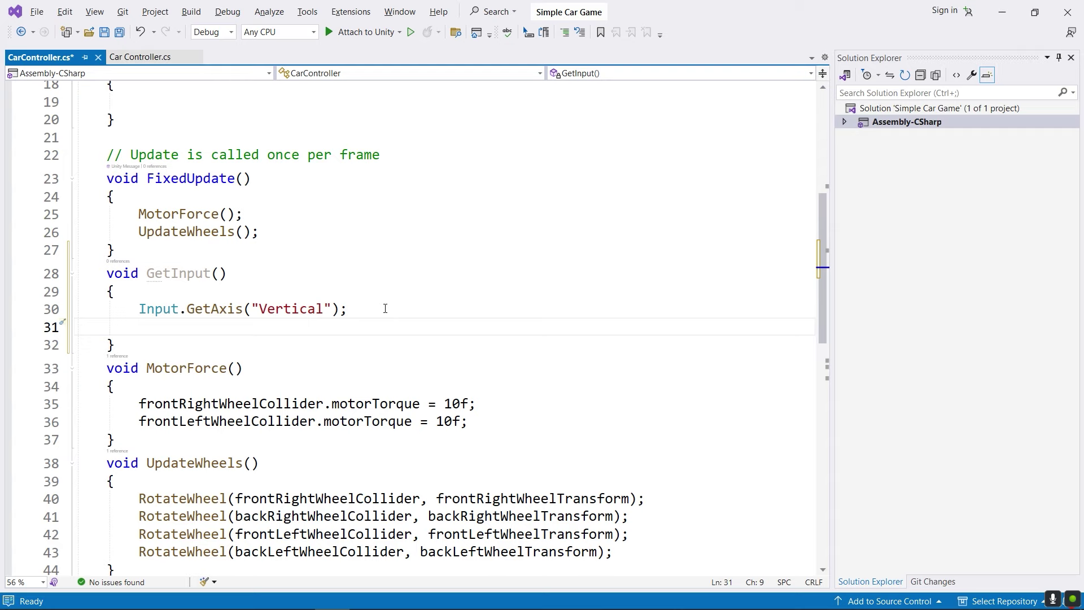
Type a second Input.GetAxis call on line 31 using IntelliSense.
text(in)
key(Down)
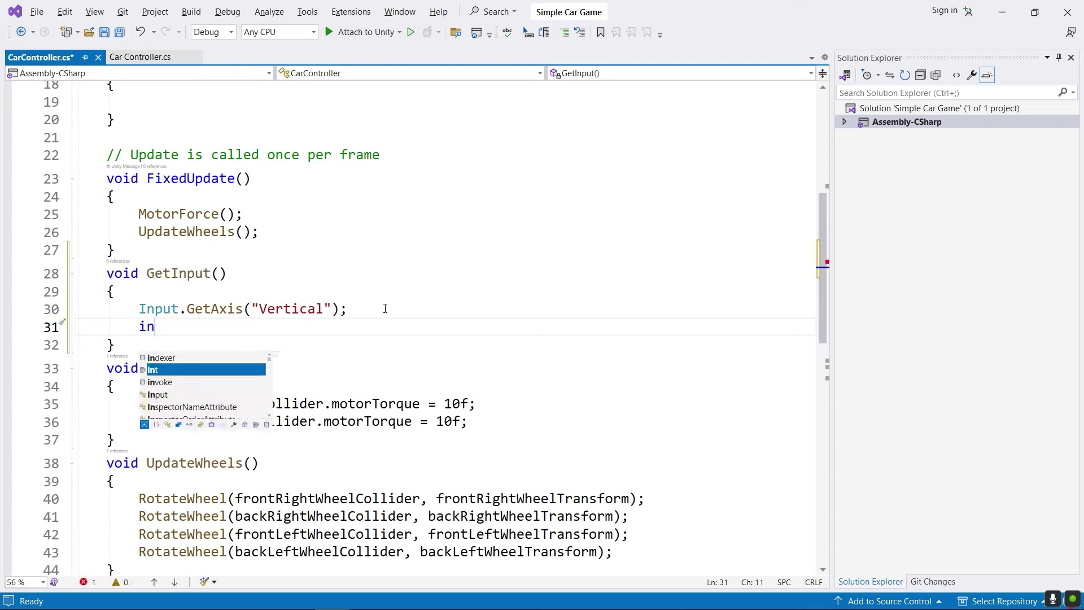
key(Down)
key(Down)
key(Tab)
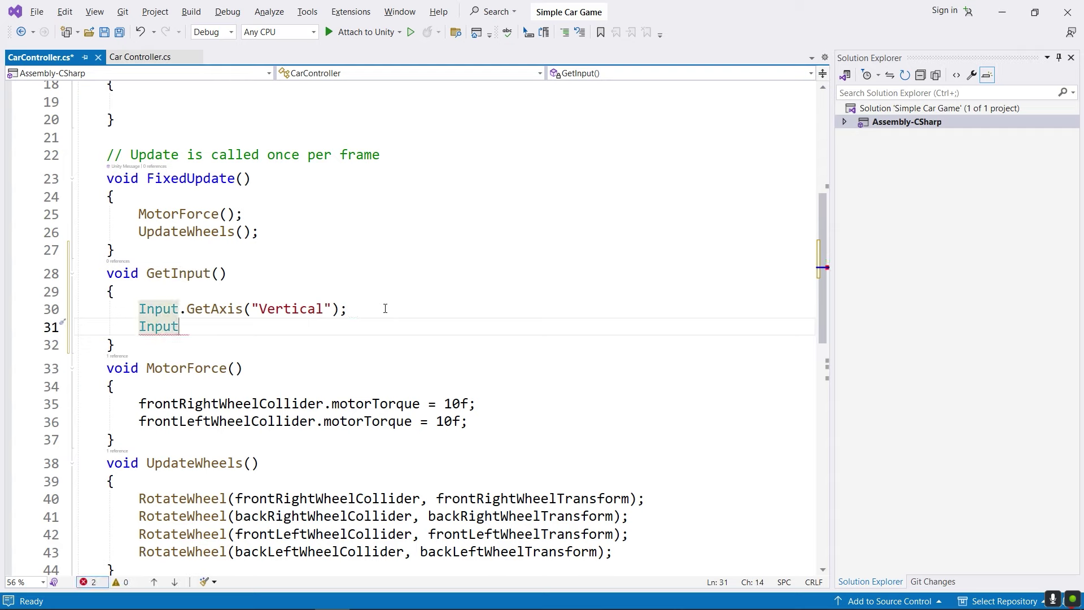
text(.get)
key(Tab)
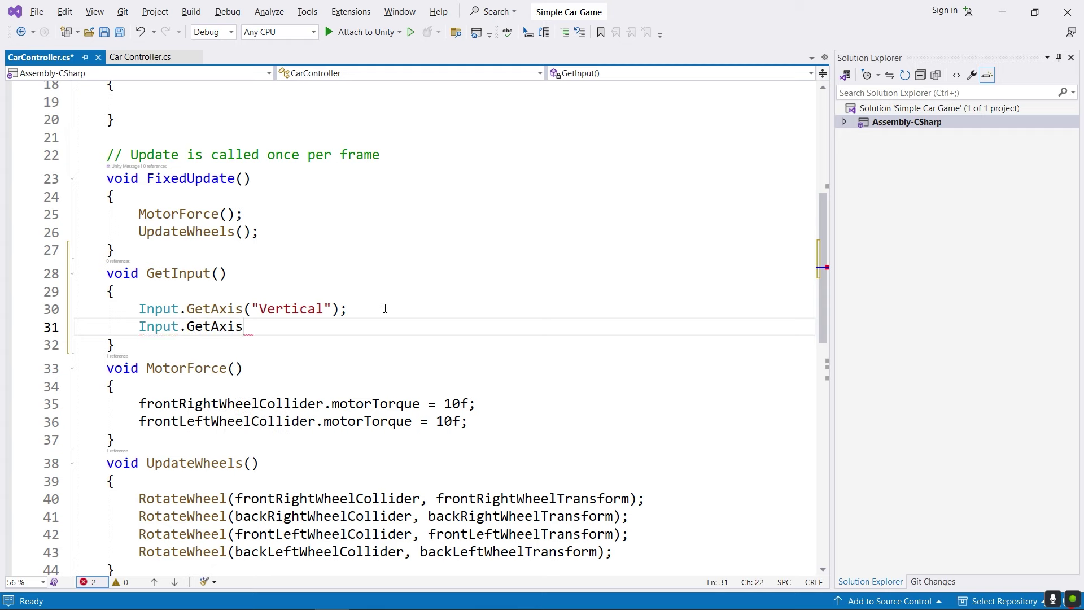
text(()
text(;)
text(")
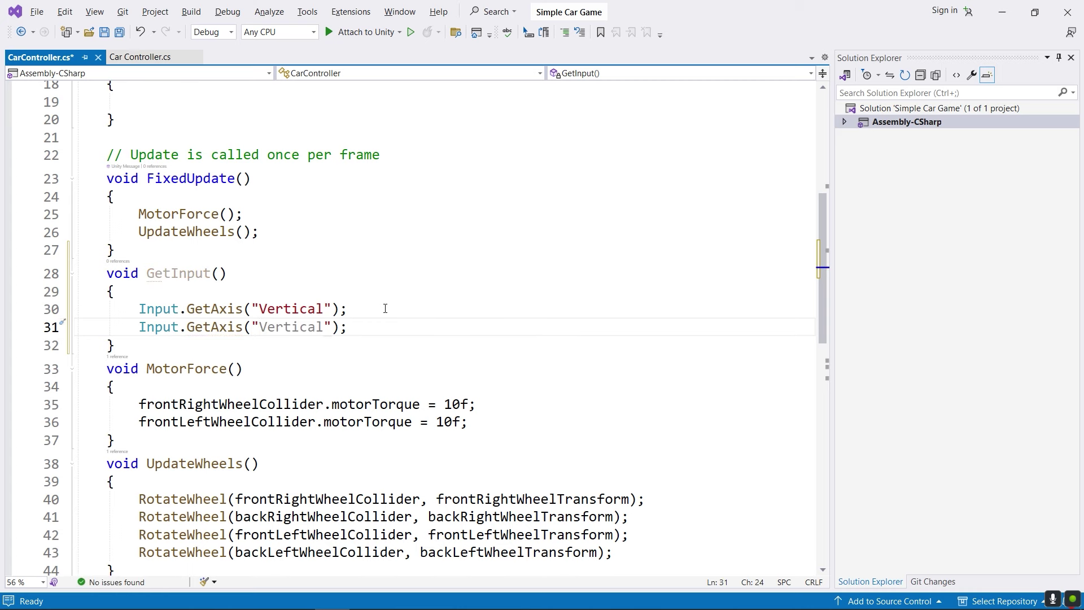
Check the Horizontal axis name in Unity's Input Manager, then return to the code.
key(alt+Tab)
key(alt+Tab)
key(alt+Tab)
key(alt+Tab)
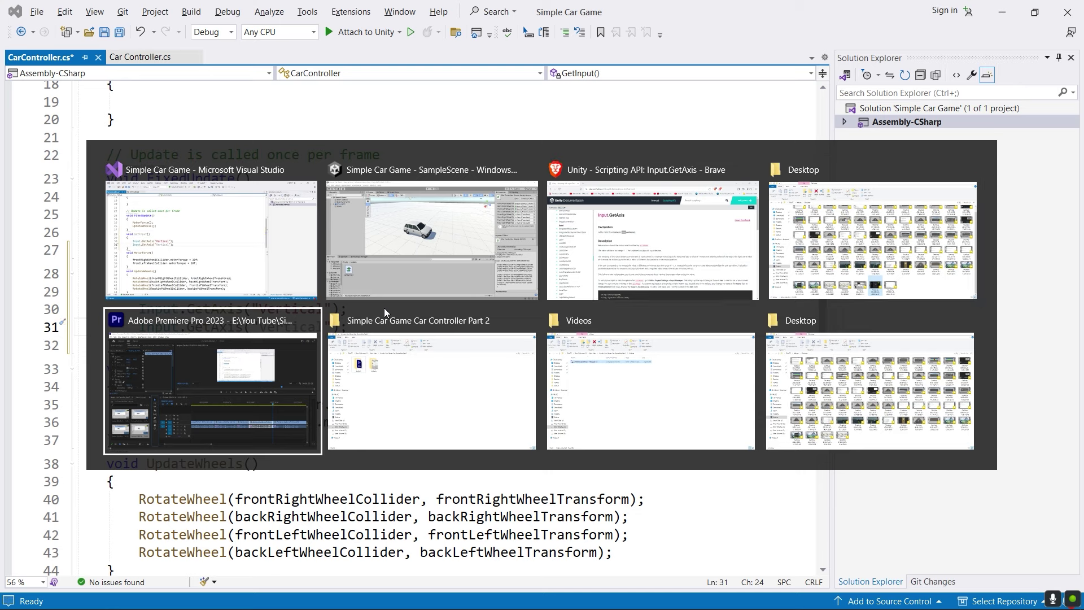
key(alt+Tab)
key(alt+Tab)
key(alt+Tab)
key(alt+Tab)
key(alt+Tab)
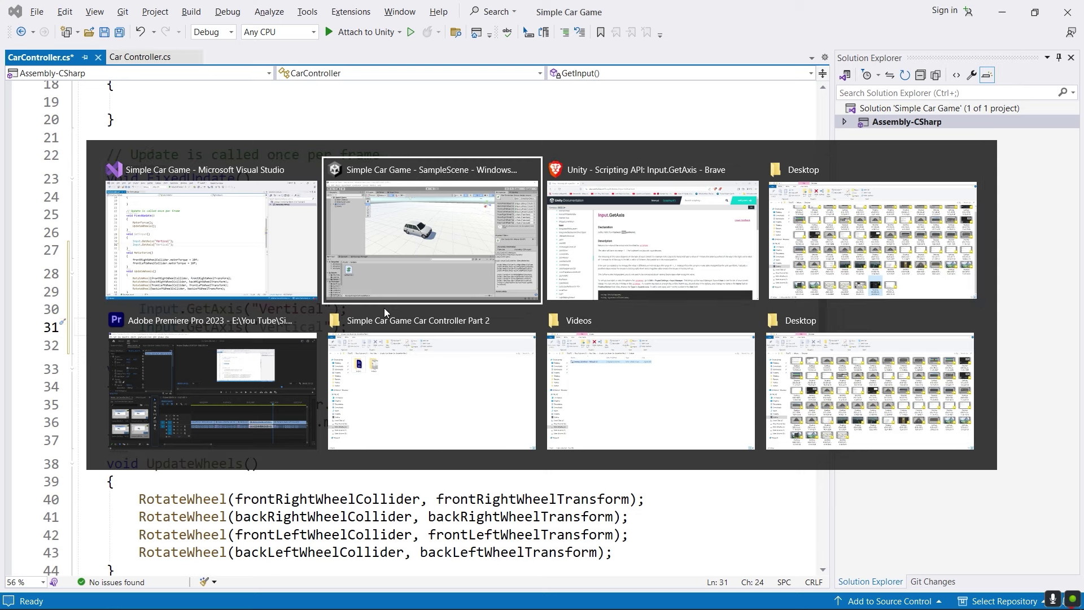
click(575, 203)
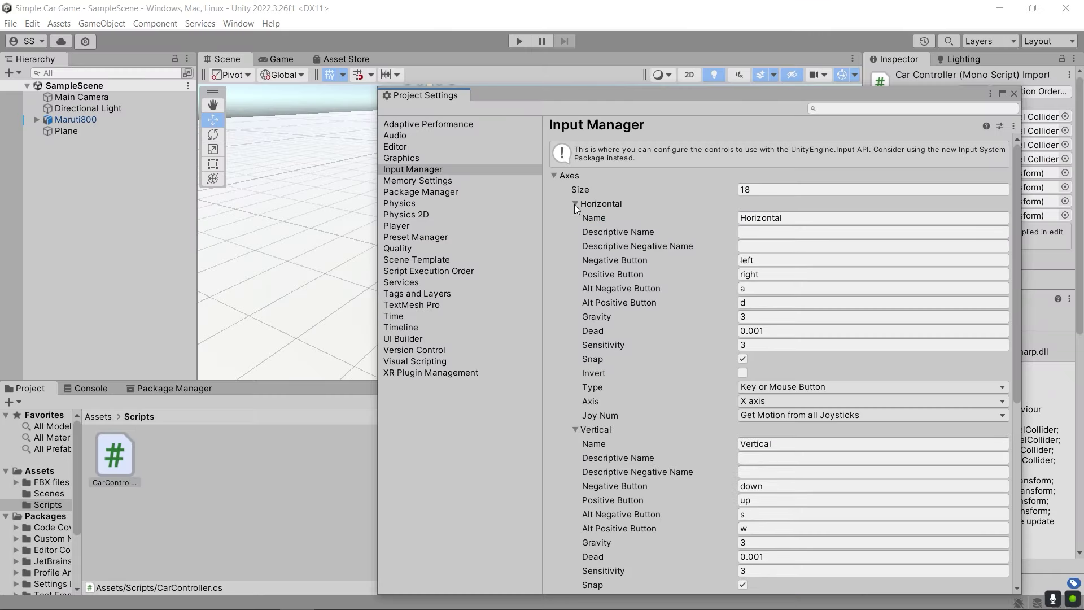
click(768, 219)
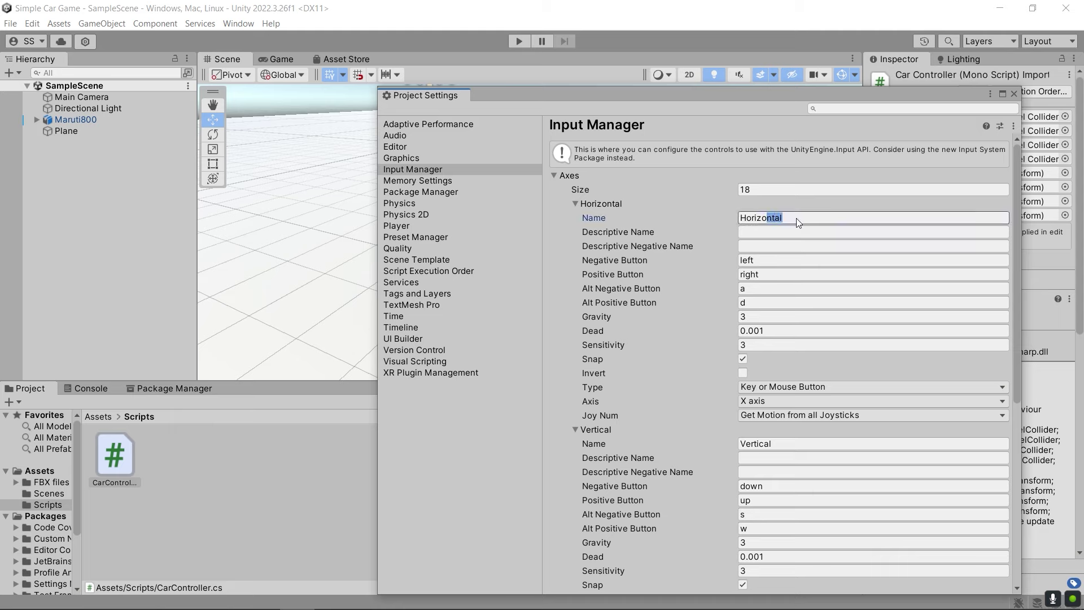
drag(797, 219, 746, 220)
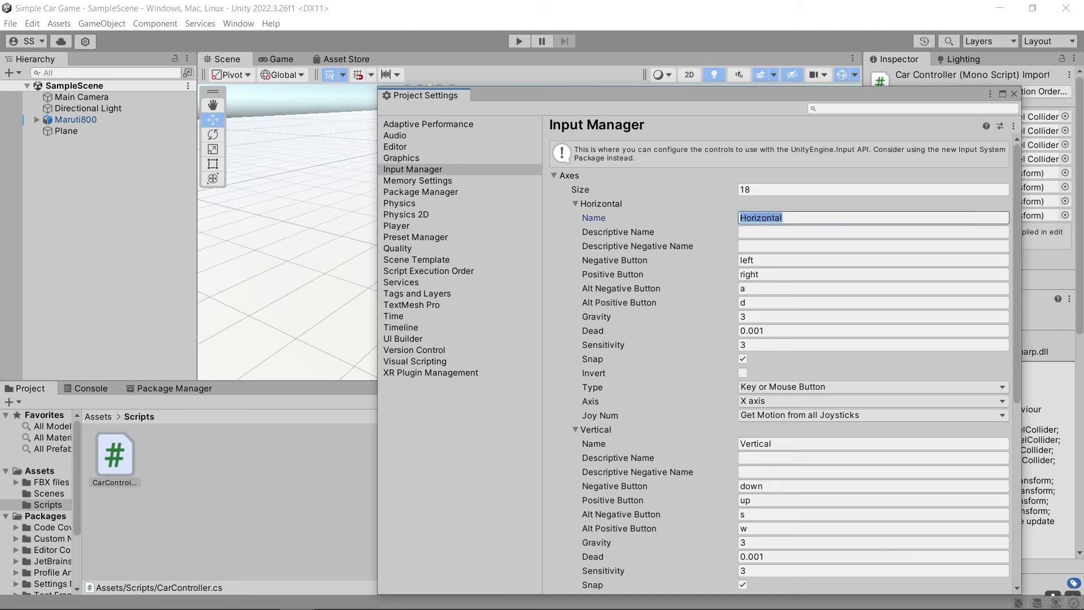
click(333, 602)
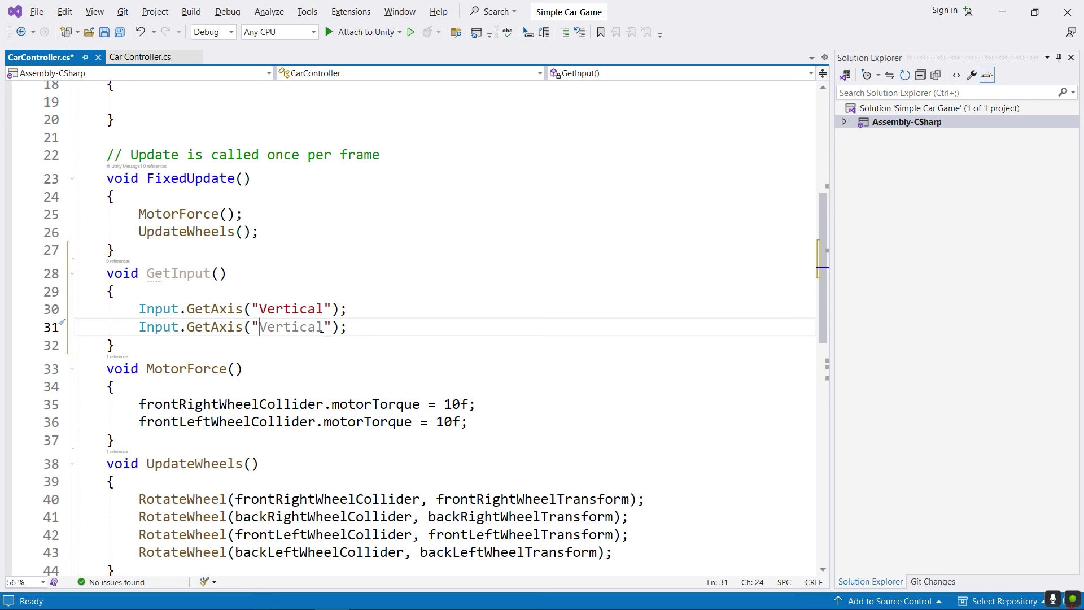
Change line 31's axis argument to "Horizontal" and compare the two GetAxis calls.
key(BackSpace)
text(Horizontal)
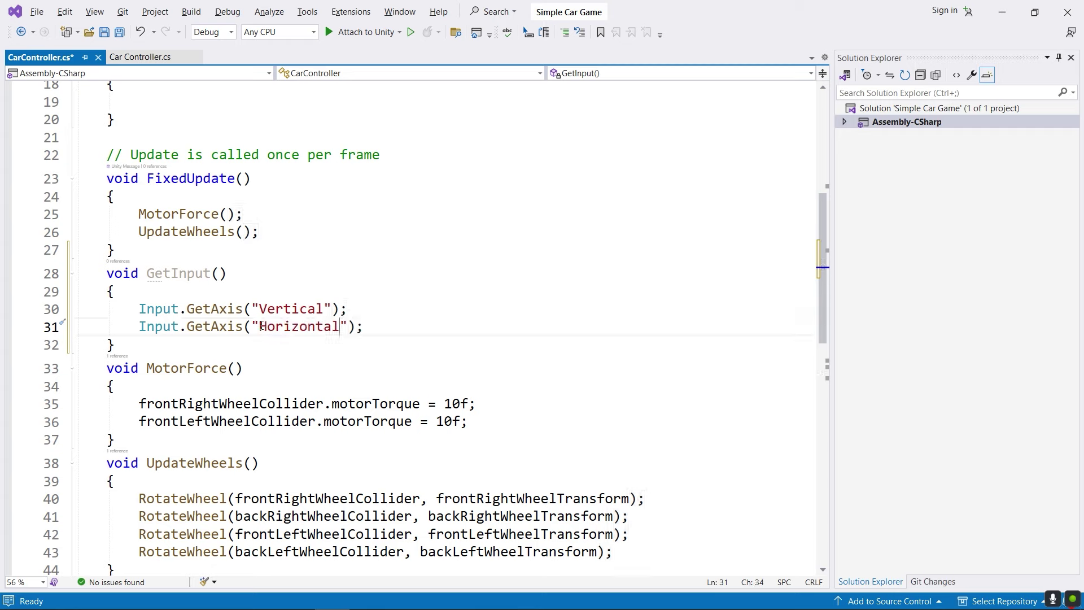
drag(132, 309, 346, 325)
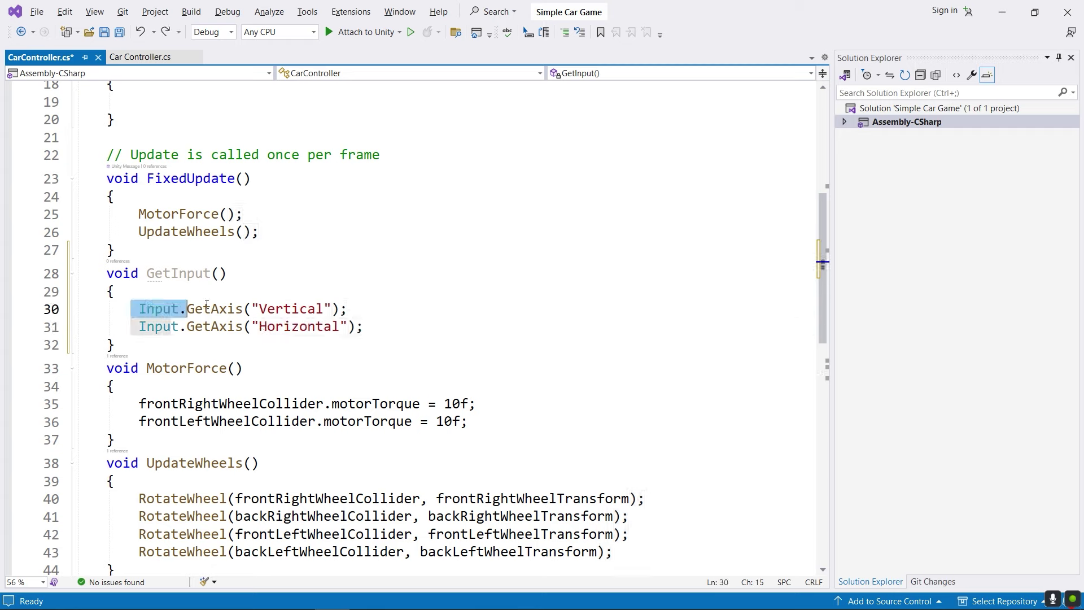
click(348, 309)
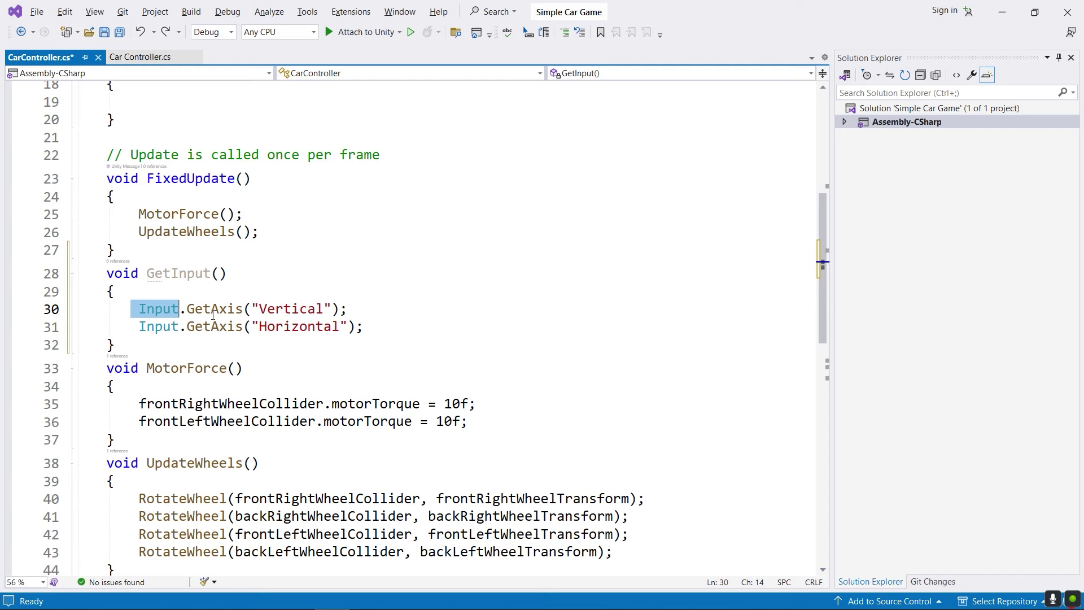
drag(132, 309, 348, 309)
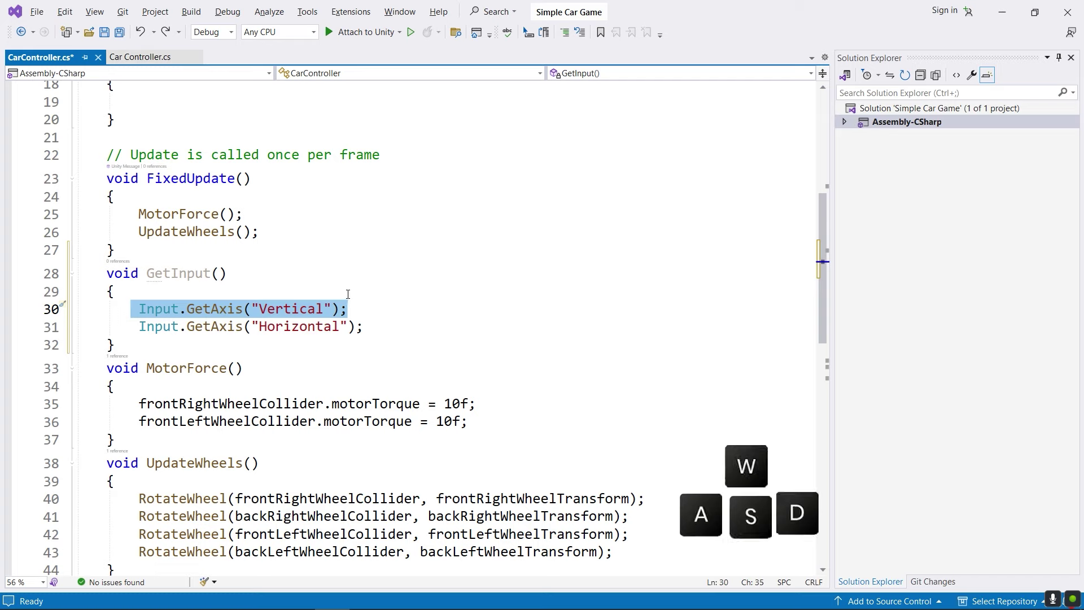
click(342, 309)
drag(139, 309, 365, 308)
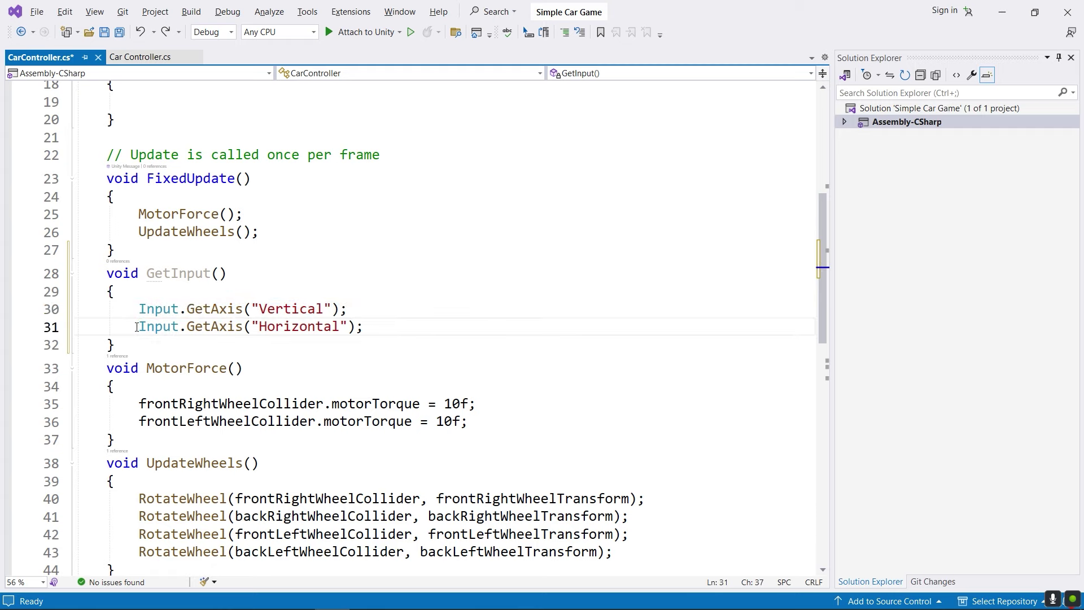
drag(132, 327, 366, 327)
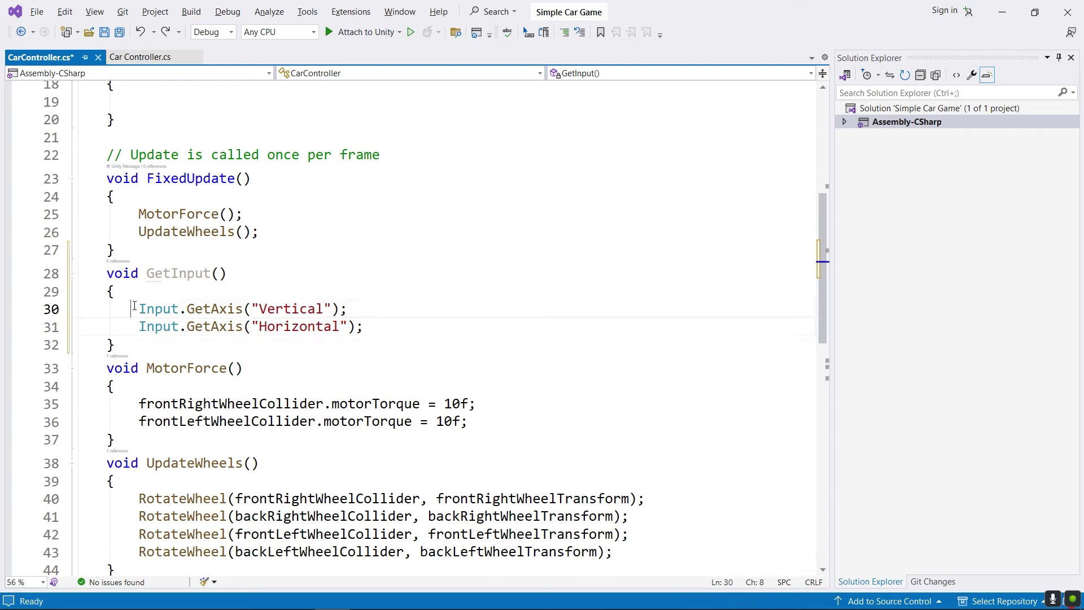
drag(135, 309, 385, 322)
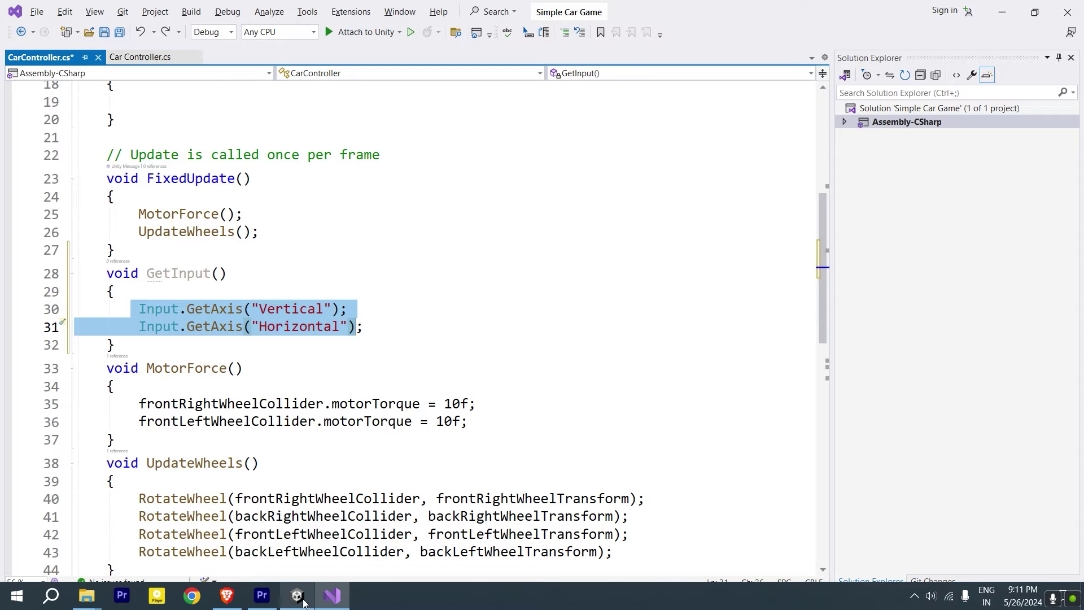
Review the -1...1 return value range on the Input.GetAxis docs page.
click(239, 585)
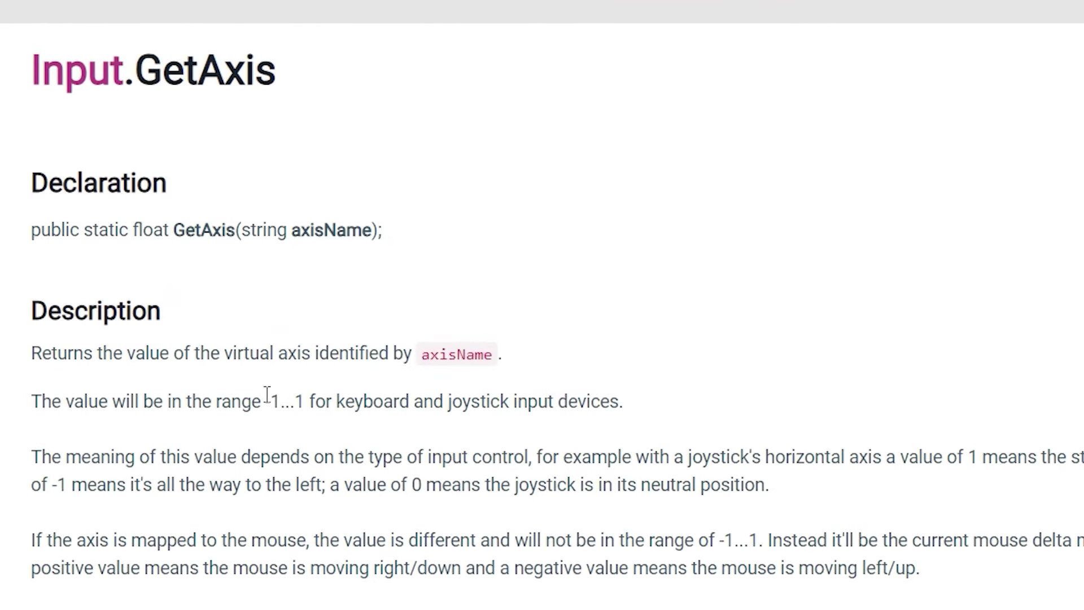
drag(387, 367, 396, 366)
drag(283, 398, 305, 402)
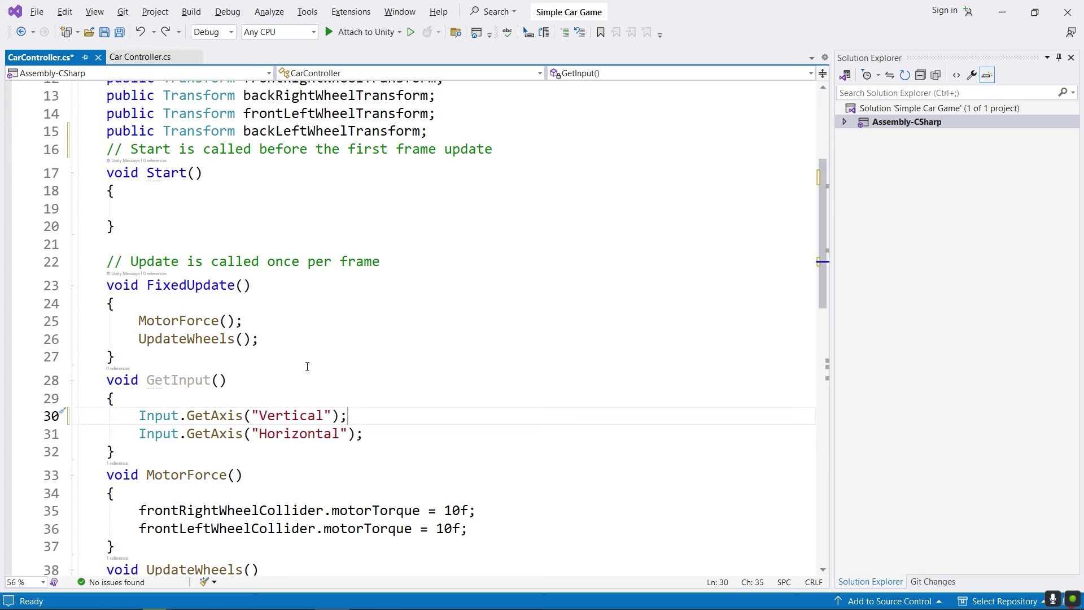
Declare float verticalInput and float horizontalInput fields below the wheel transforms, and copy verticalInput.
scroll(307, 367, up, 2)
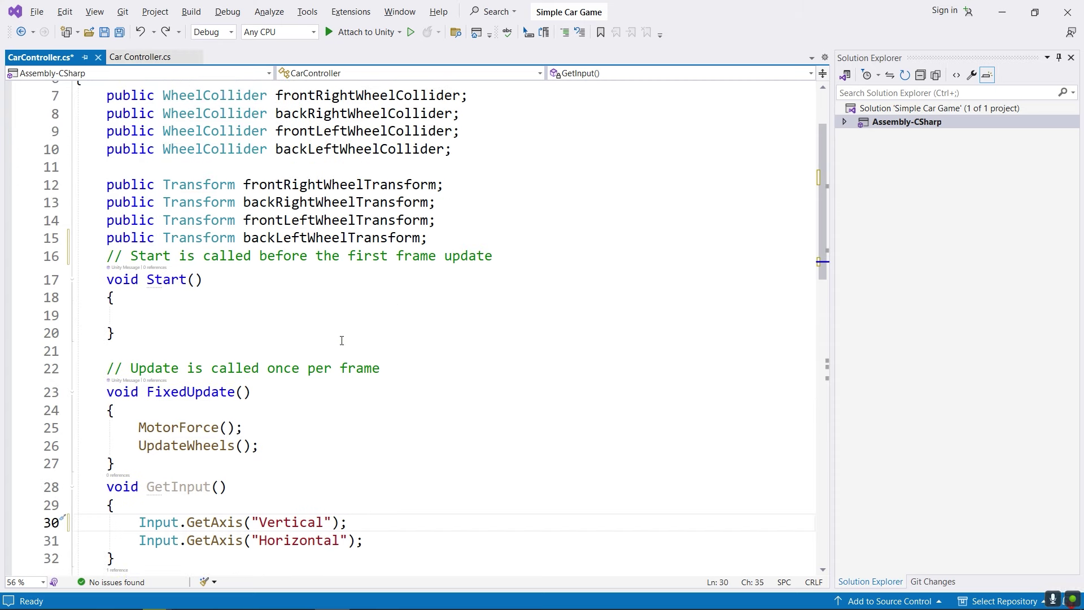
click(435, 240)
key(Return)
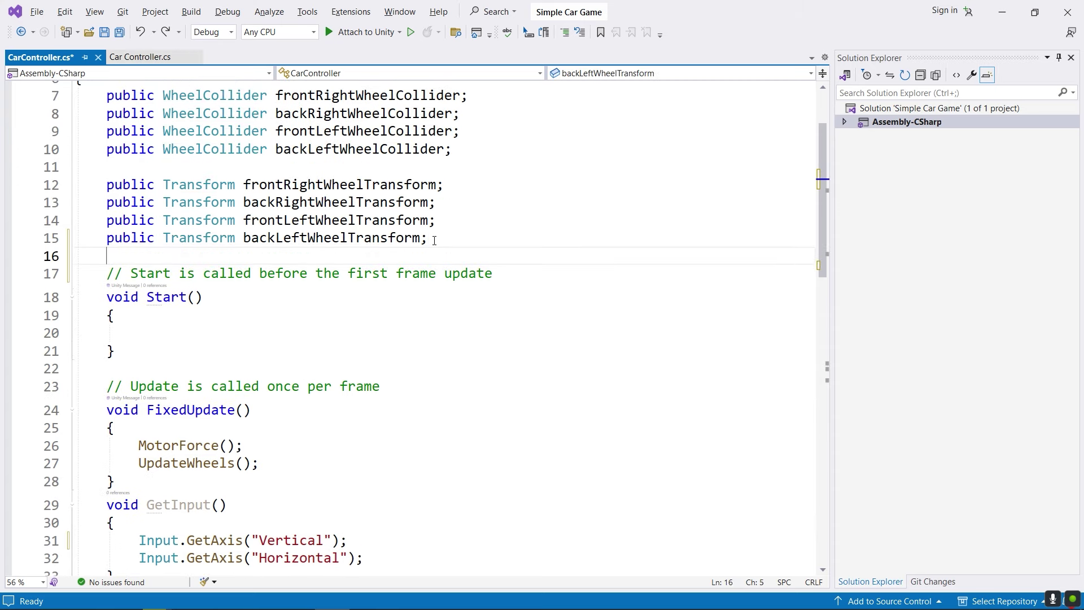
key(Return)
text(flo)
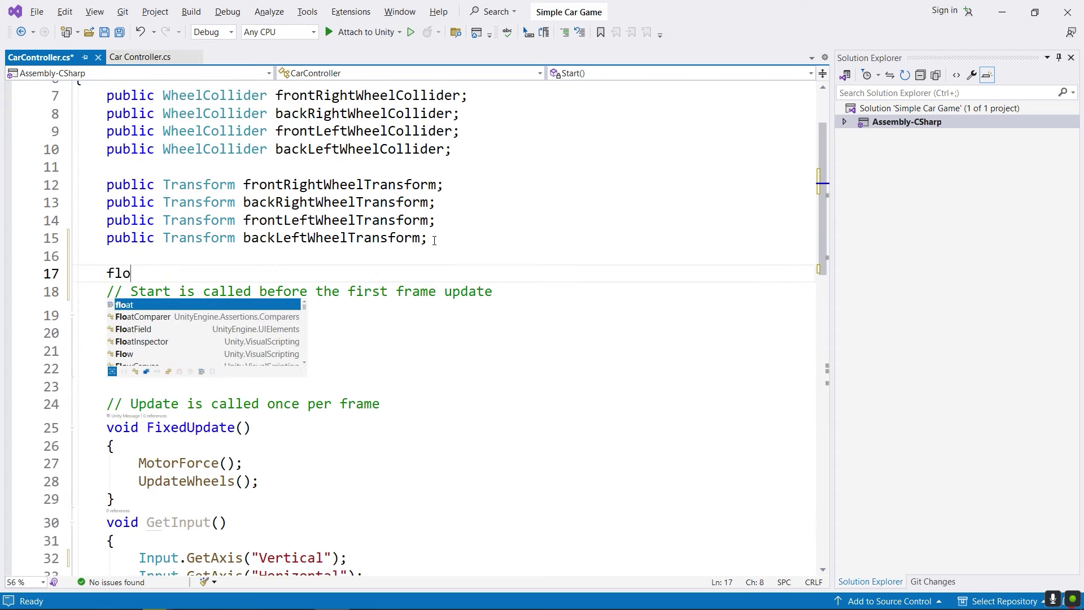
text(at )
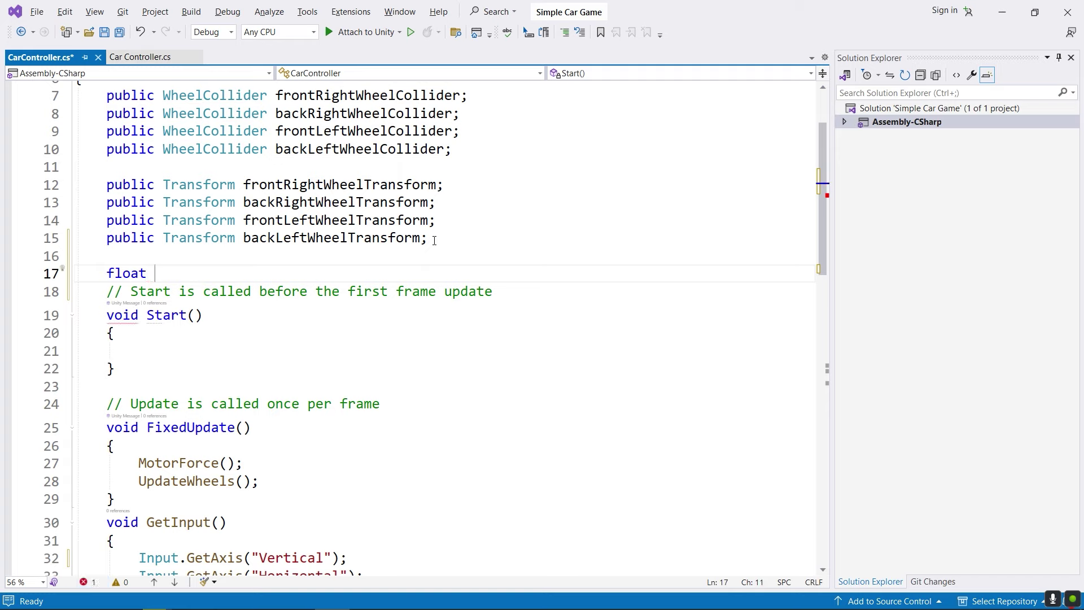
text(vertica)
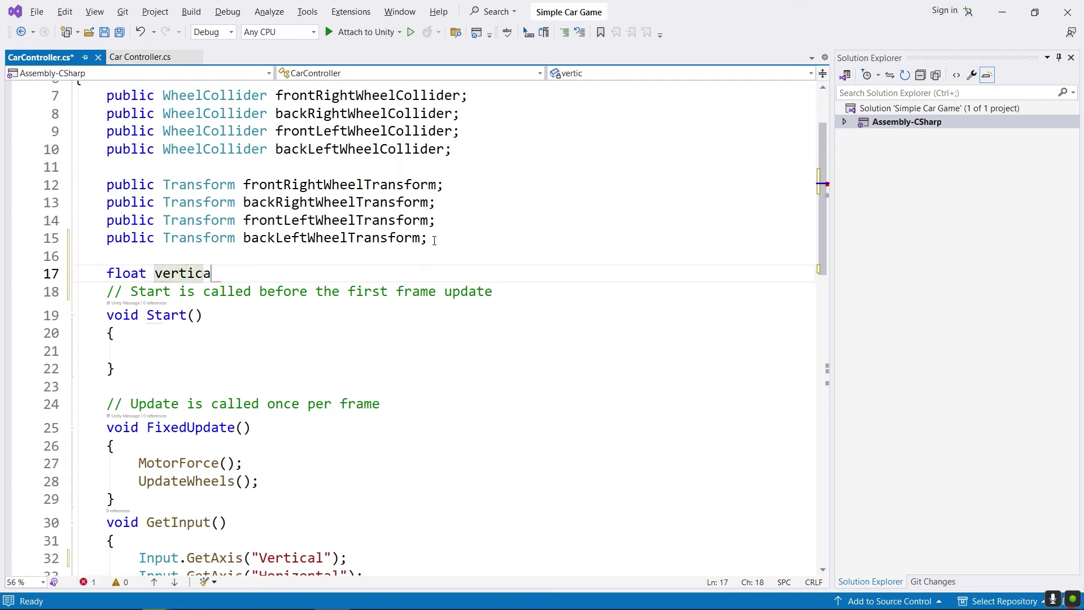
text(lInput)
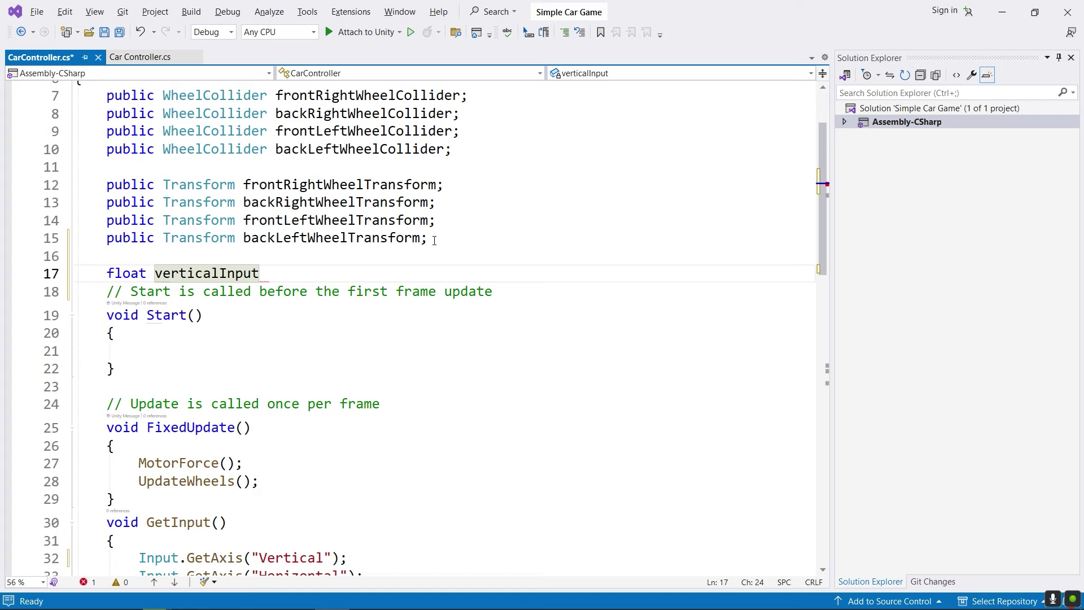
text(;)
key(Return)
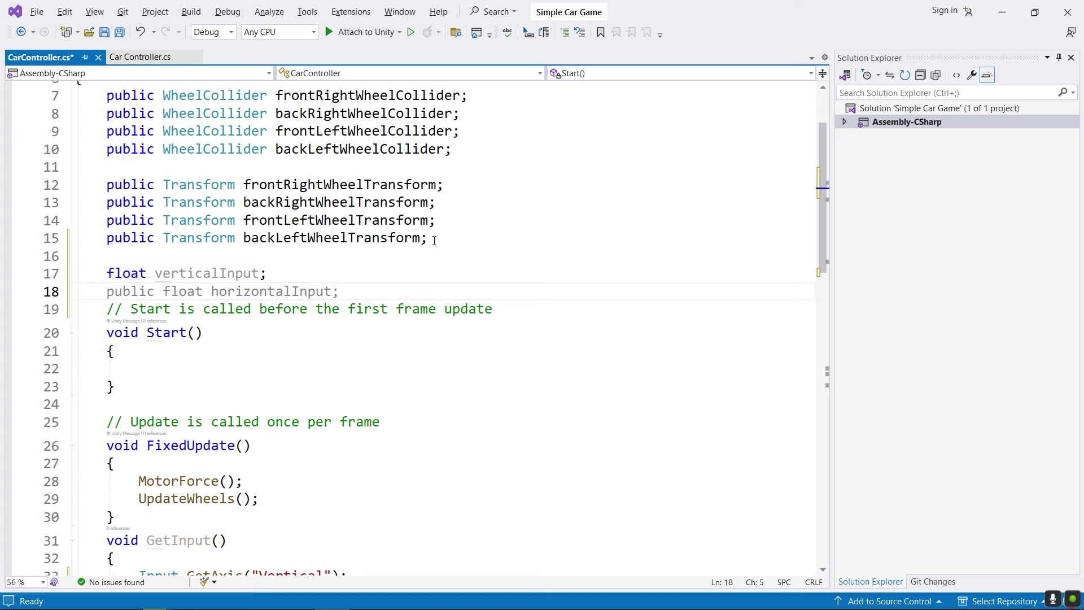
text(flo)
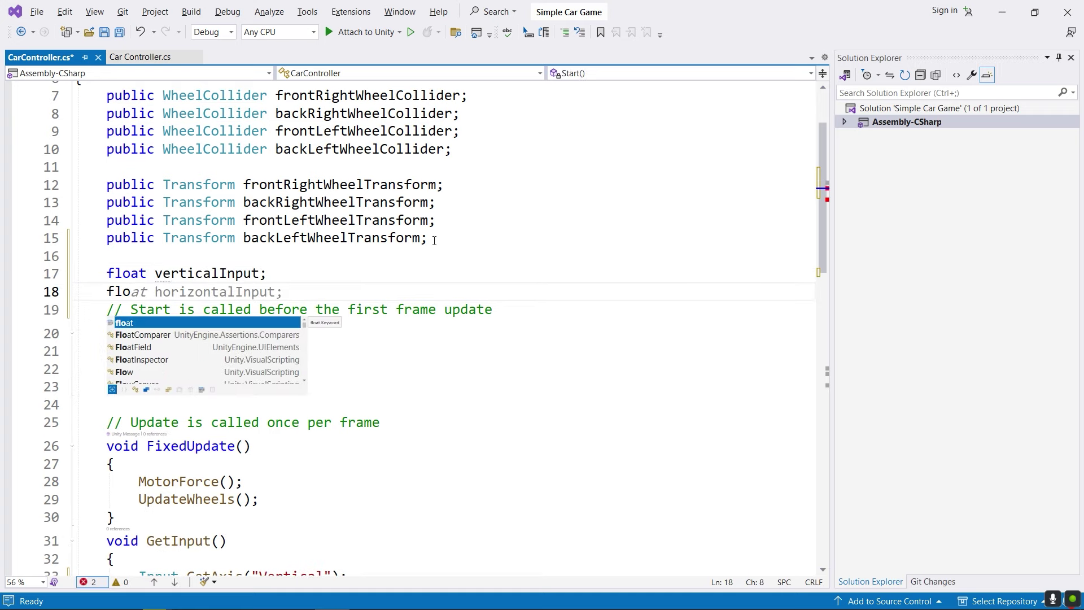
key(Tab)
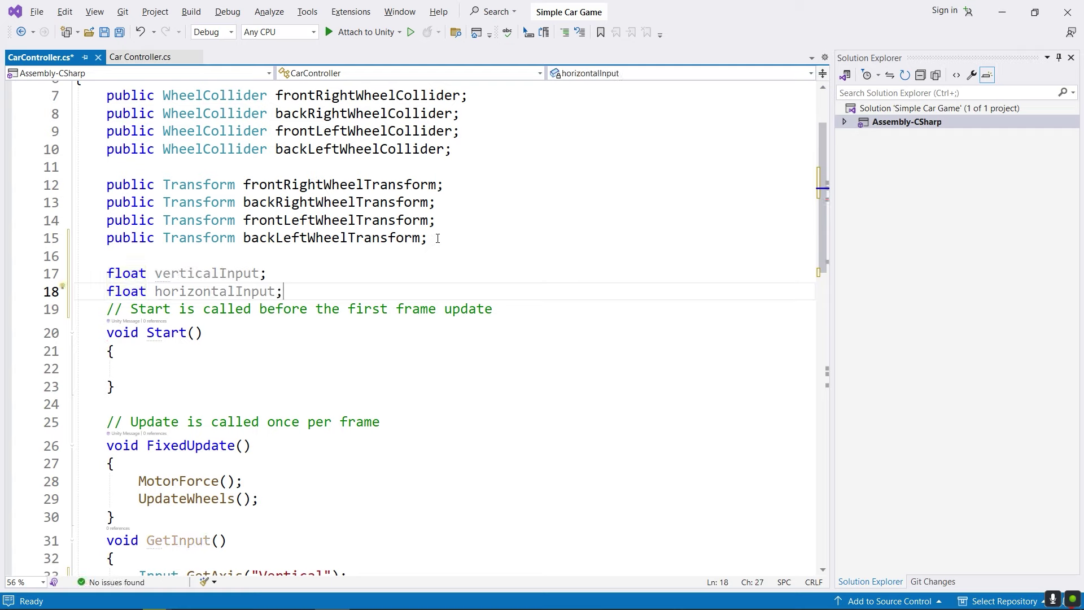
drag(153, 274, 260, 275)
key(ctrl+c)
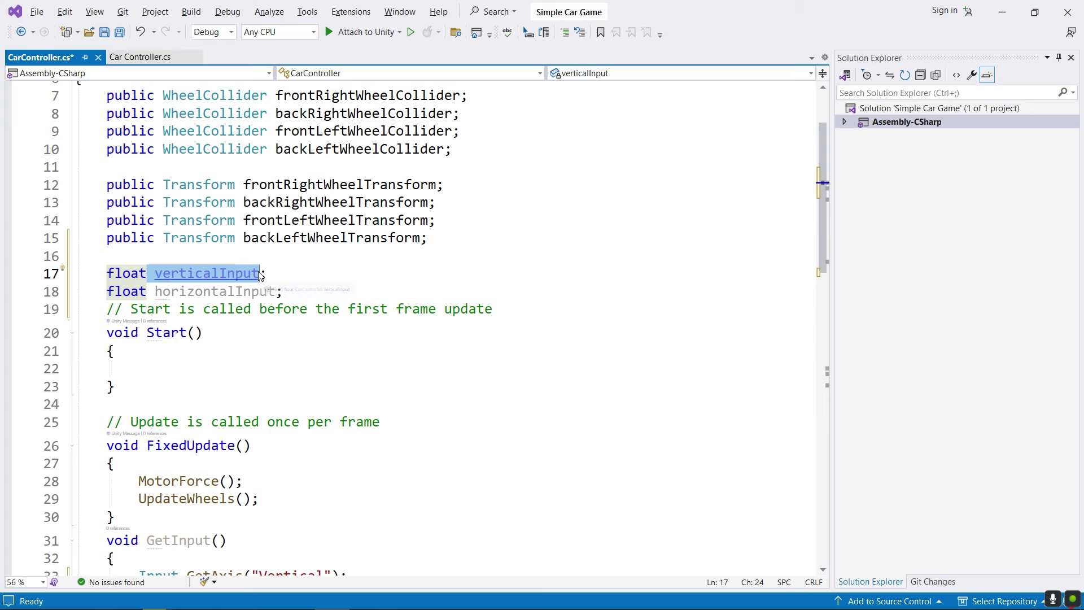
scroll(162, 360, down, 4)
Assign verticalInput = Input.GetAxis("Vertical") inside GetInput.
click(136, 363)
key(ctrl+v)
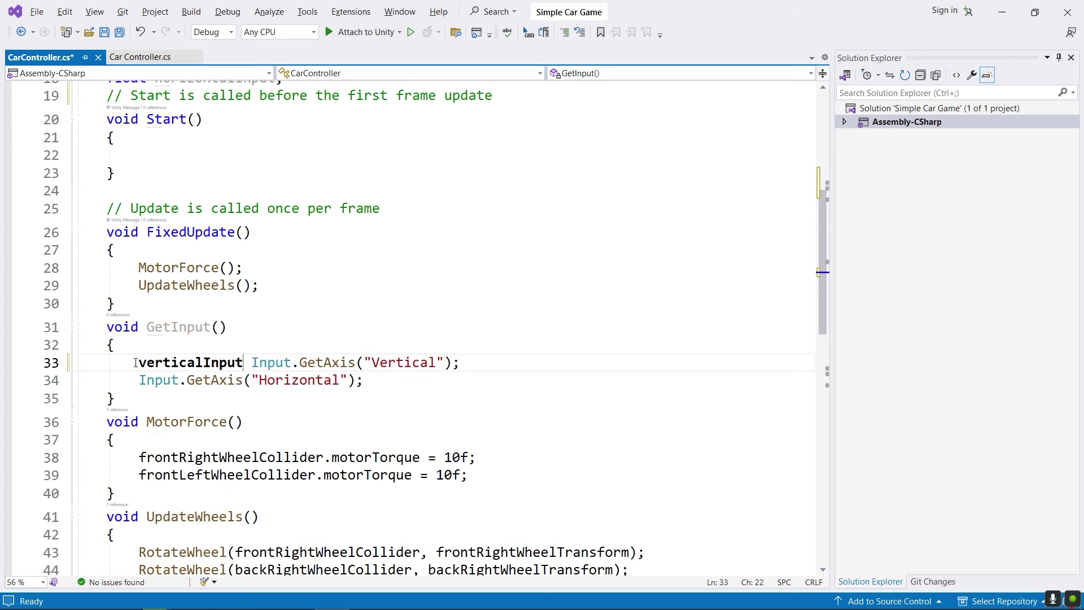
text(=)
scroll(307, 315, up, 4)
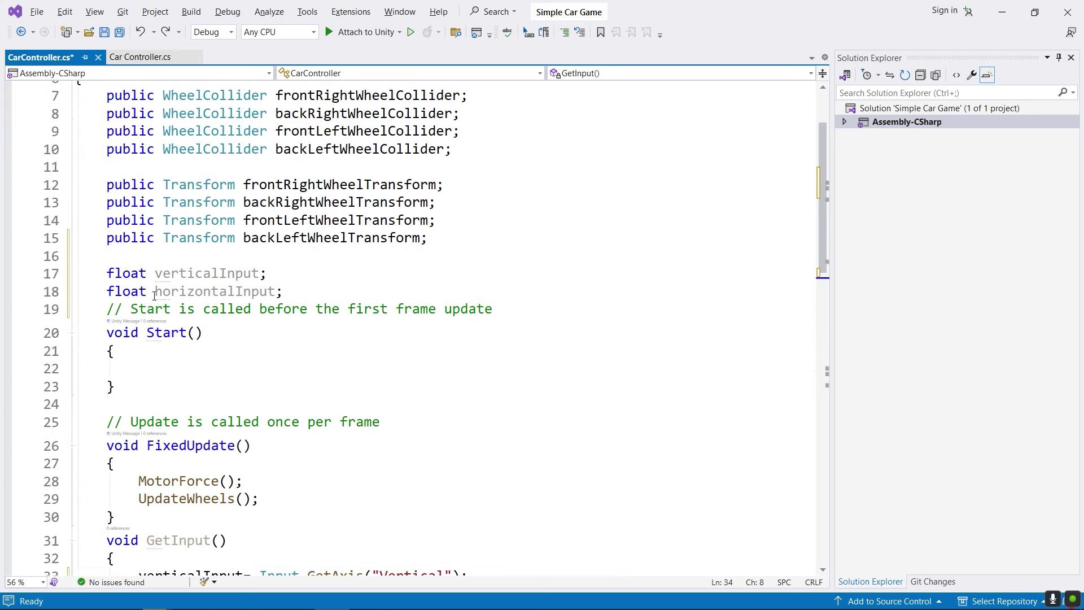
drag(155, 292, 276, 292)
key(ctrl+c)
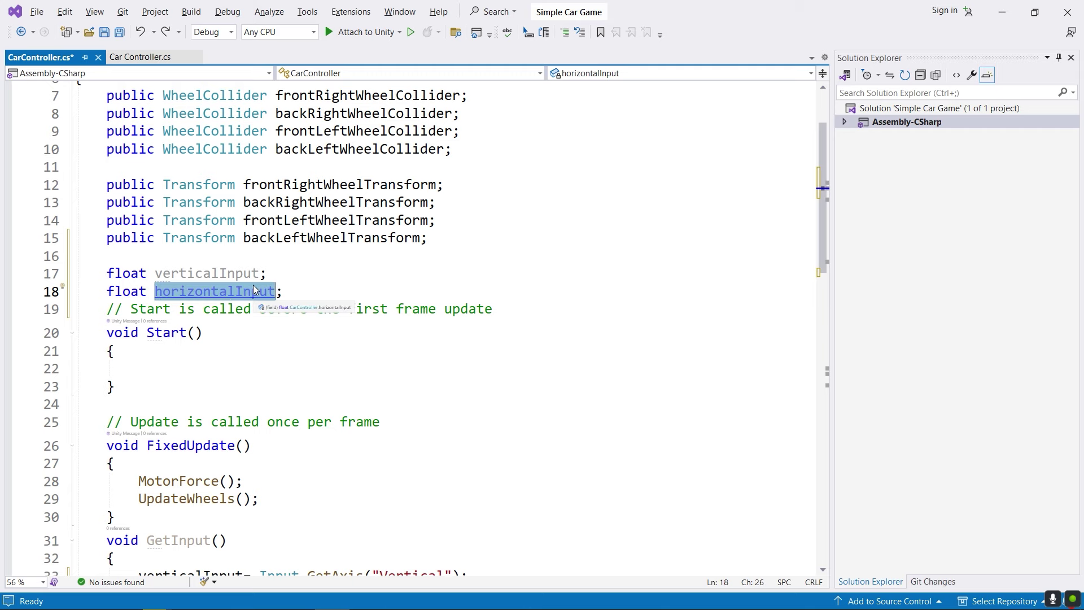
scroll(229, 402, down, 3)
Assign horizontalInput = Input.GetAxis("Horizontal") on line 34 and copy the GetInput() name.
click(140, 433)
key(ctrl+v)
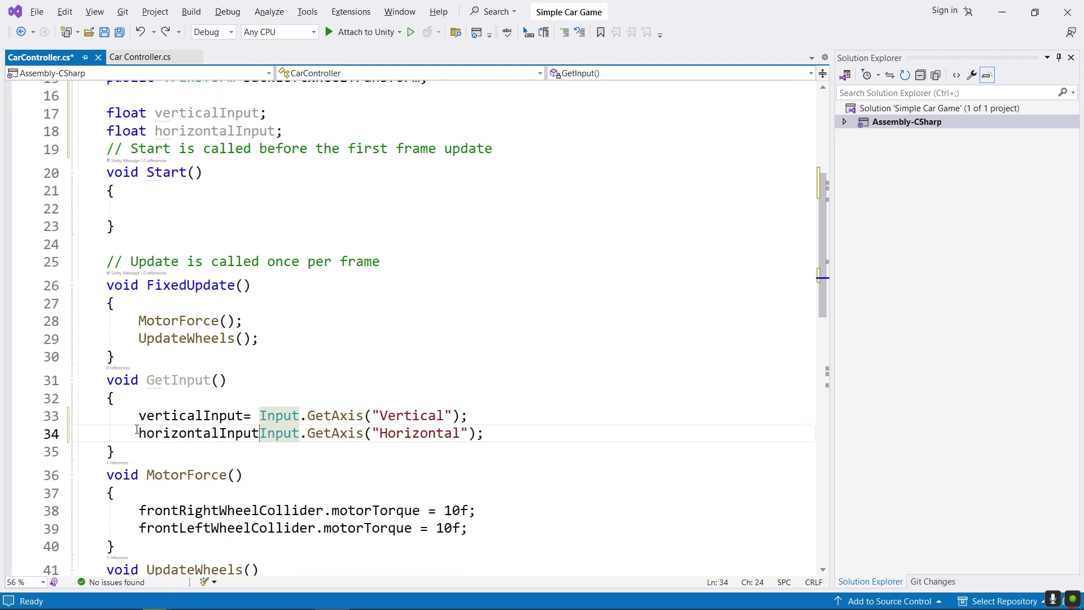
text(=)
drag(133, 427, 259, 433)
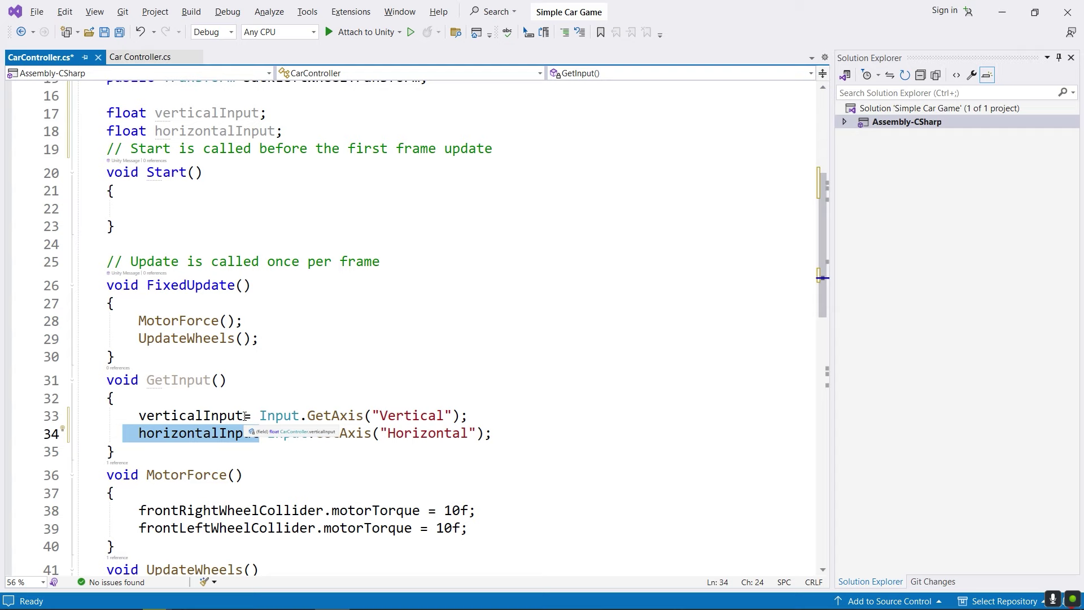
drag(107, 380, 115, 452)
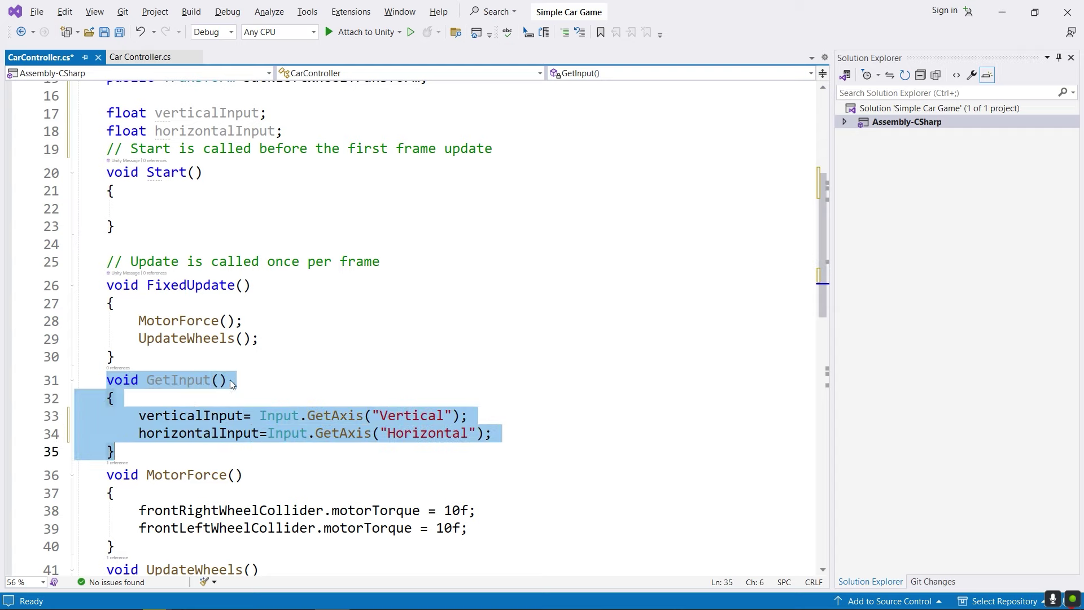
drag(140, 380, 241, 379)
key(ctrl+c)
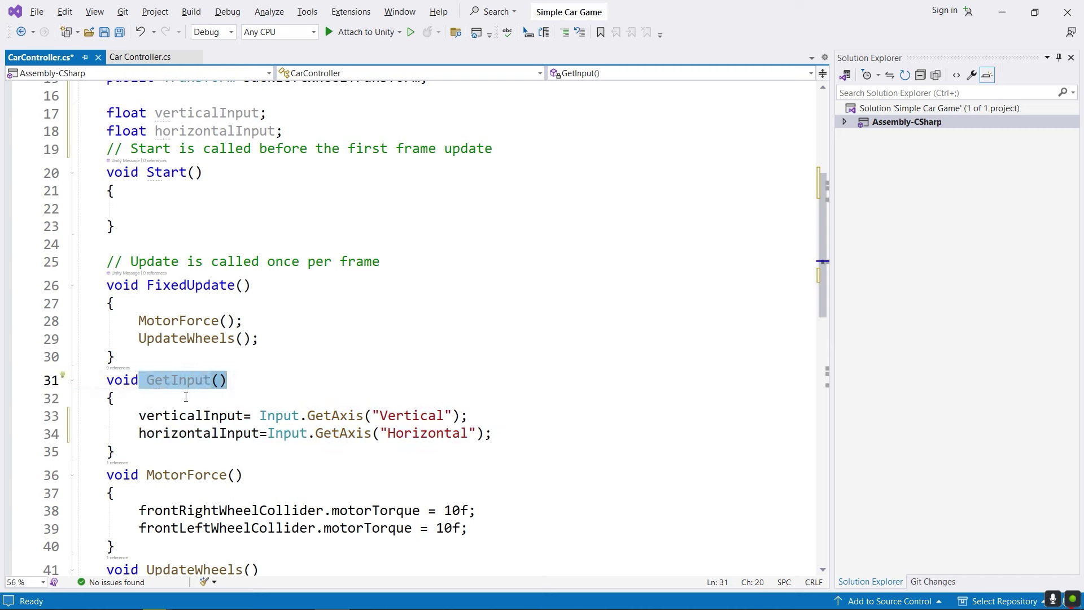
click(290, 338)
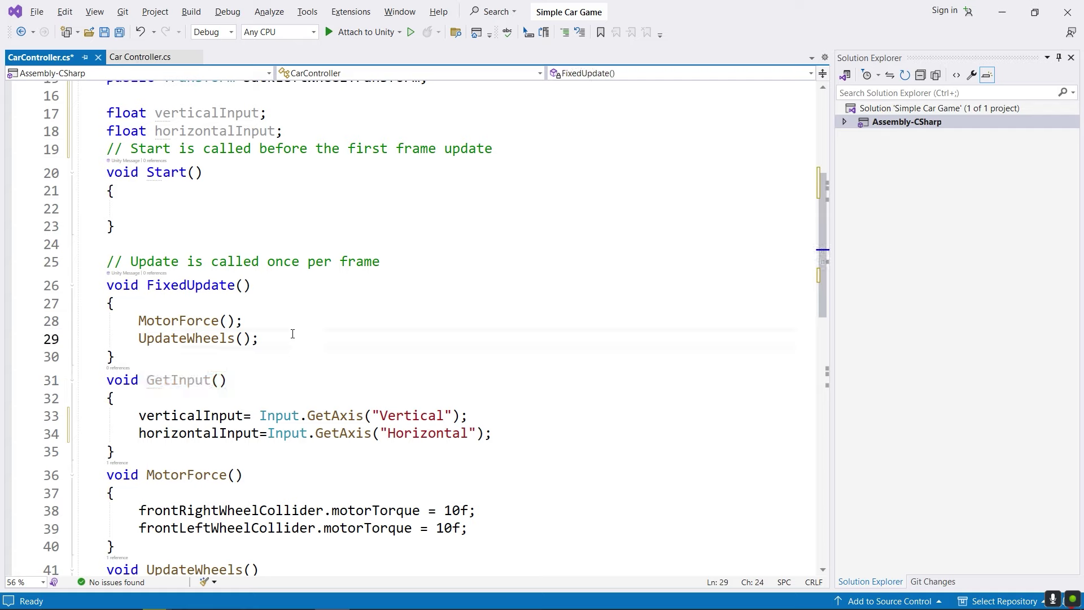
Add a GetInput(); call after UpdateWheels() in FixedUpdate, then review GetInput and MotorForce.
key(Return)
key(ctrl+v)
text(;)
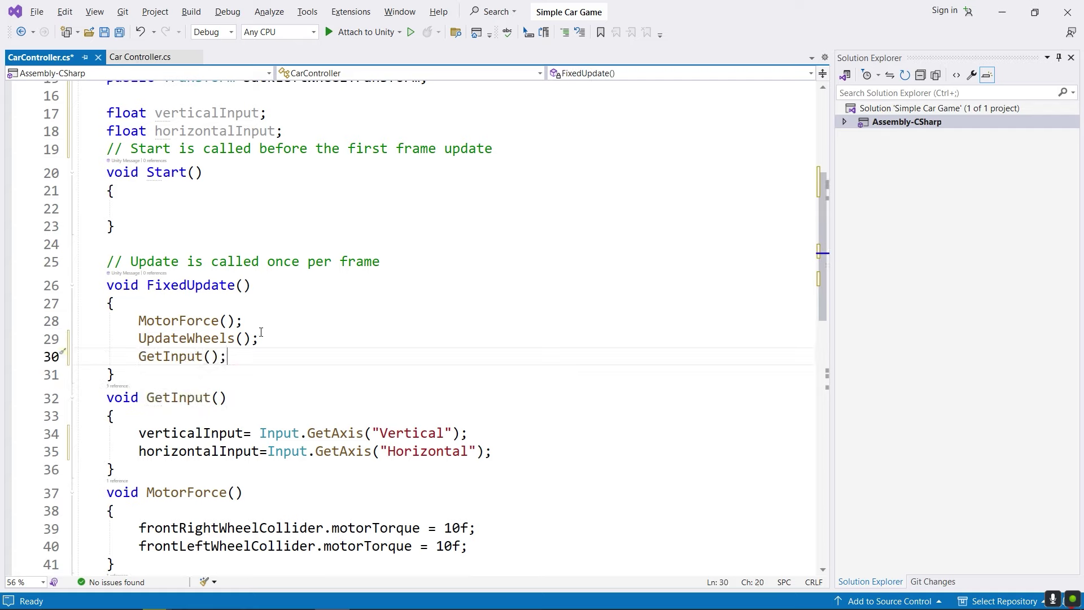
drag(147, 398, 485, 452)
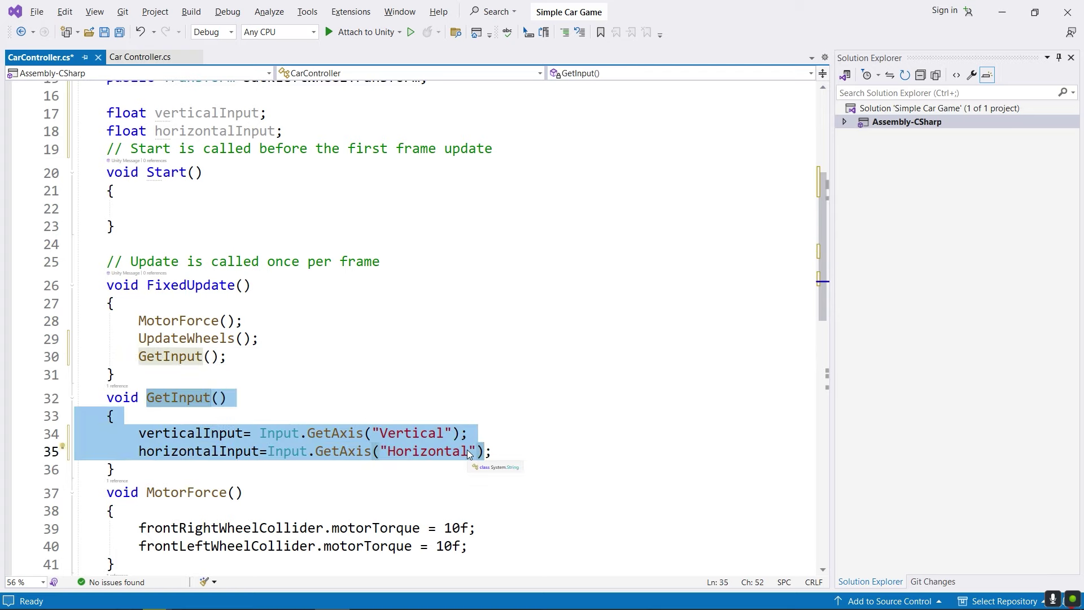
scroll(480, 438, down, 1)
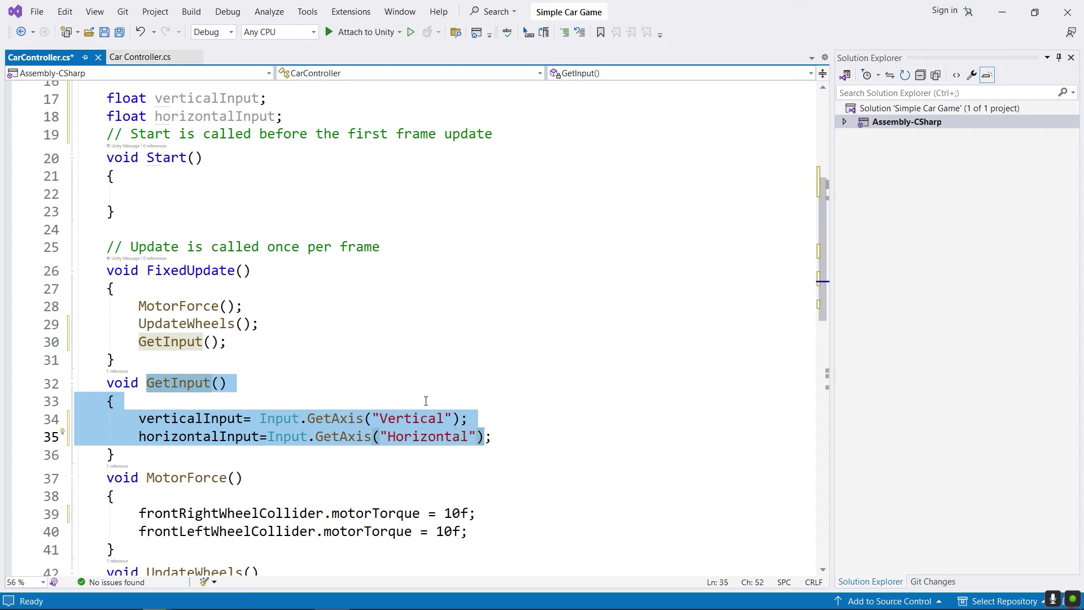
drag(98, 478, 263, 479)
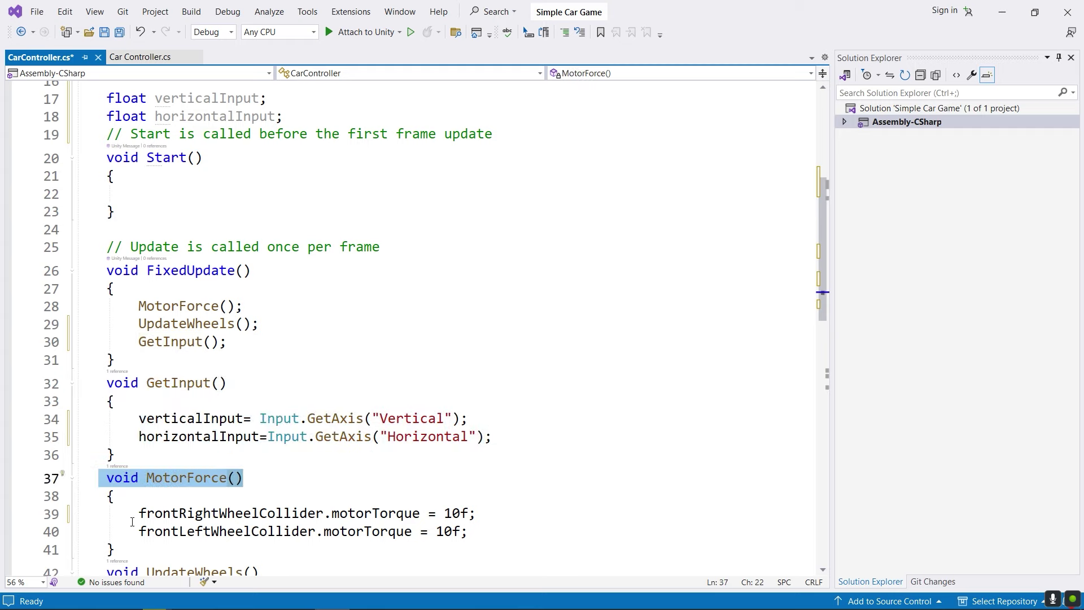
Multiply both front-wheel motorTorque values of 10f by verticalInput on lines 39 and 40.
drag(131, 514, 501, 535)
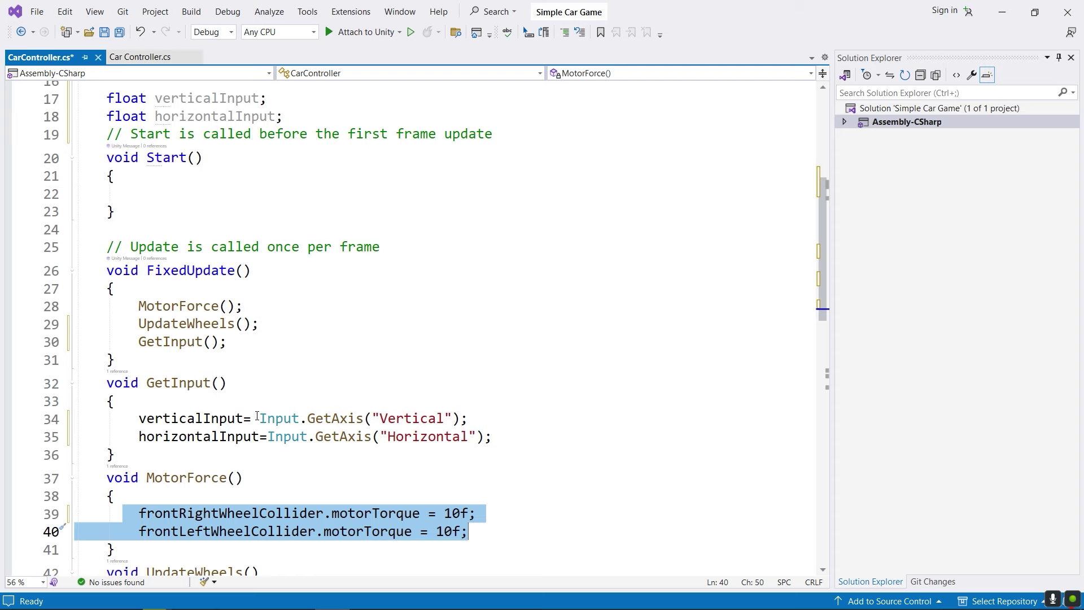
drag(258, 418, 471, 418)
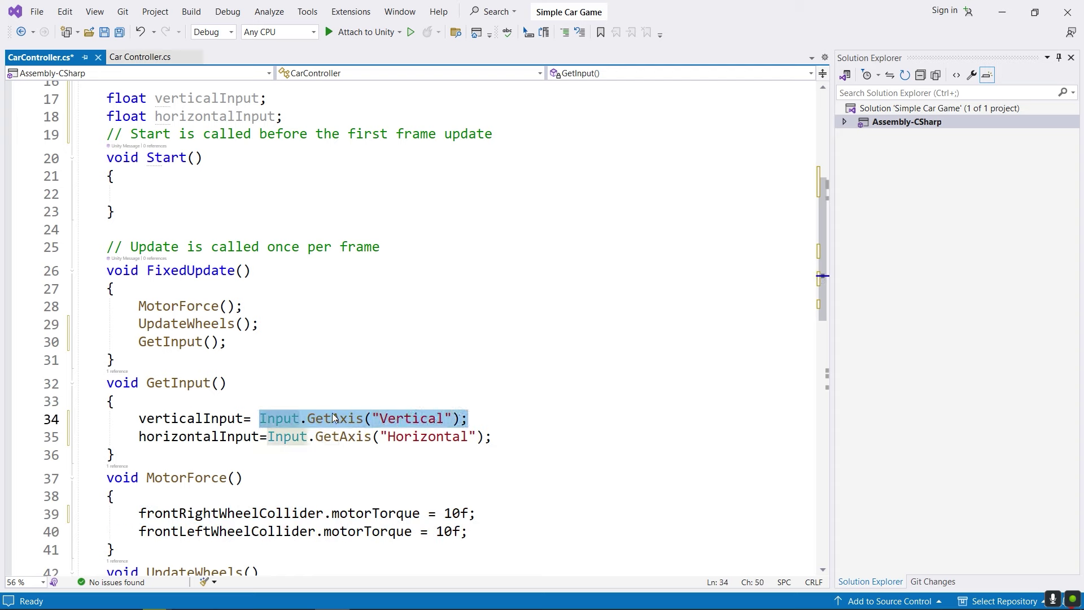
drag(136, 418, 244, 419)
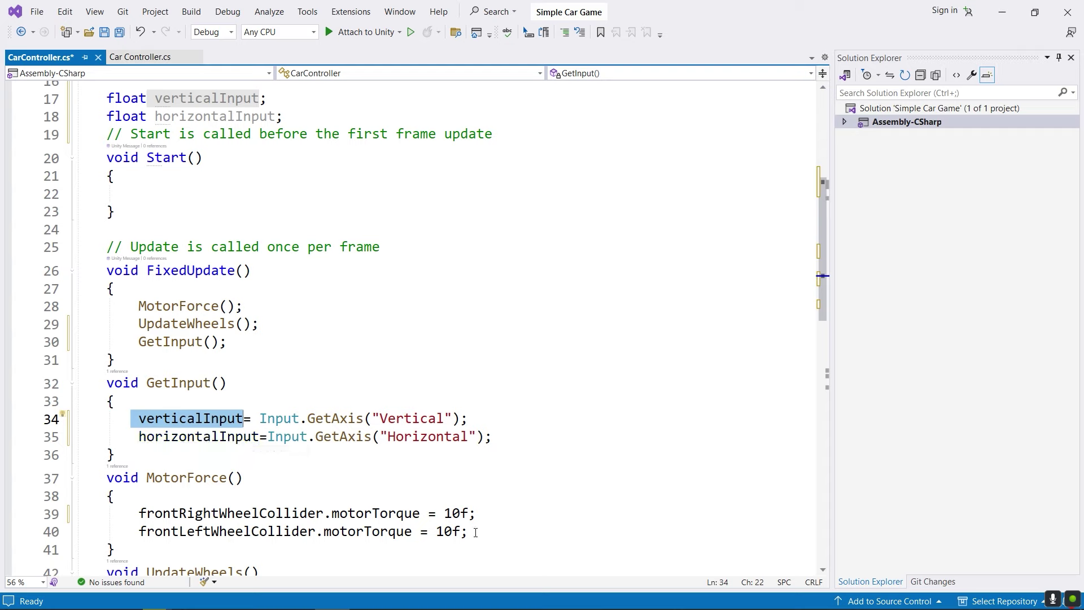
click(468, 513)
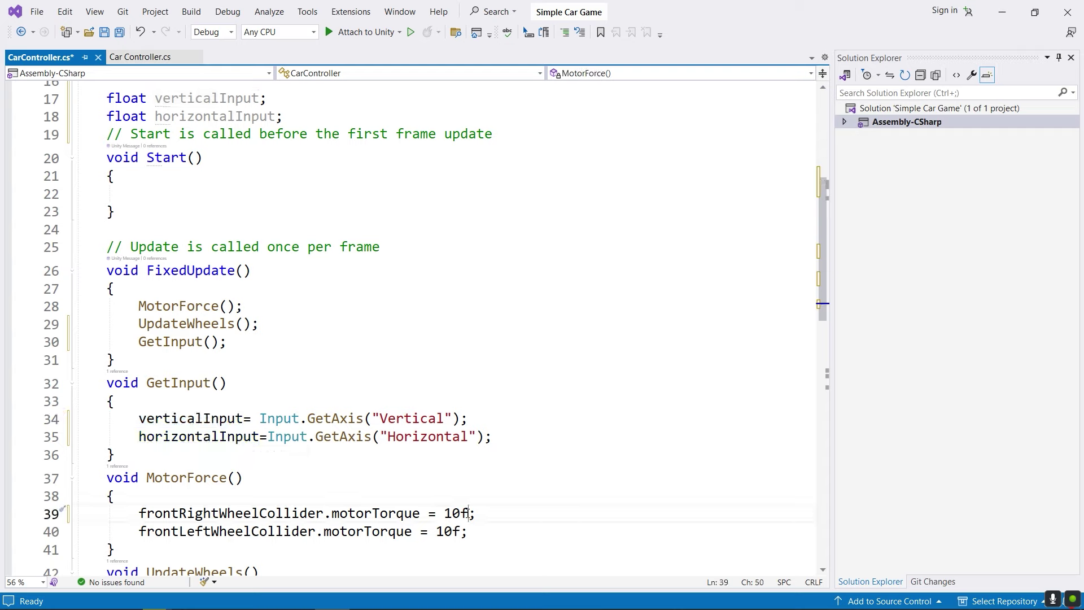
text(* verticalInput)
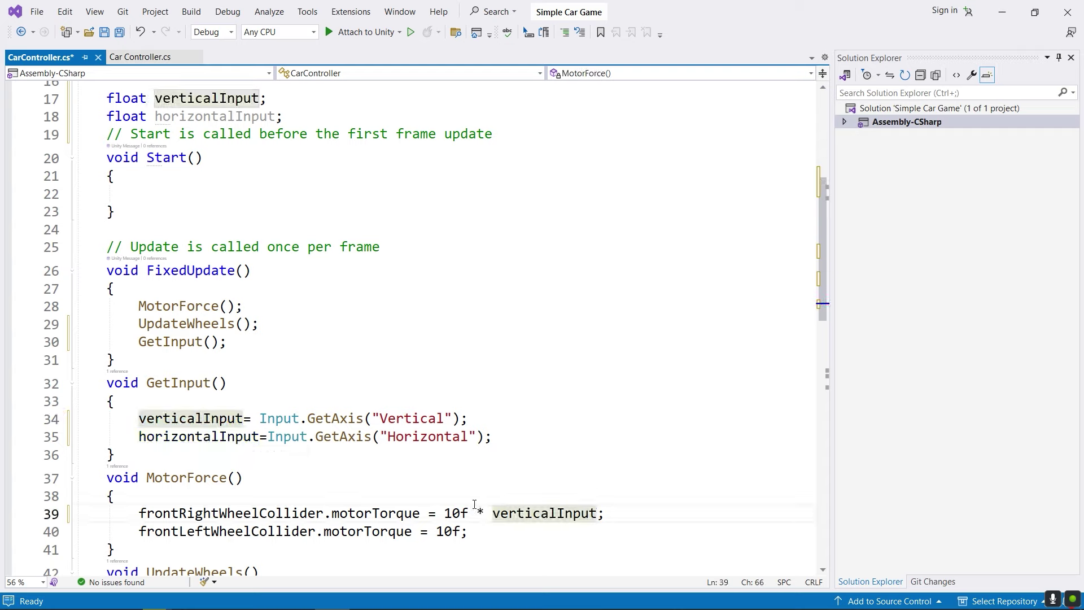
click(464, 530)
text(verticalInput)
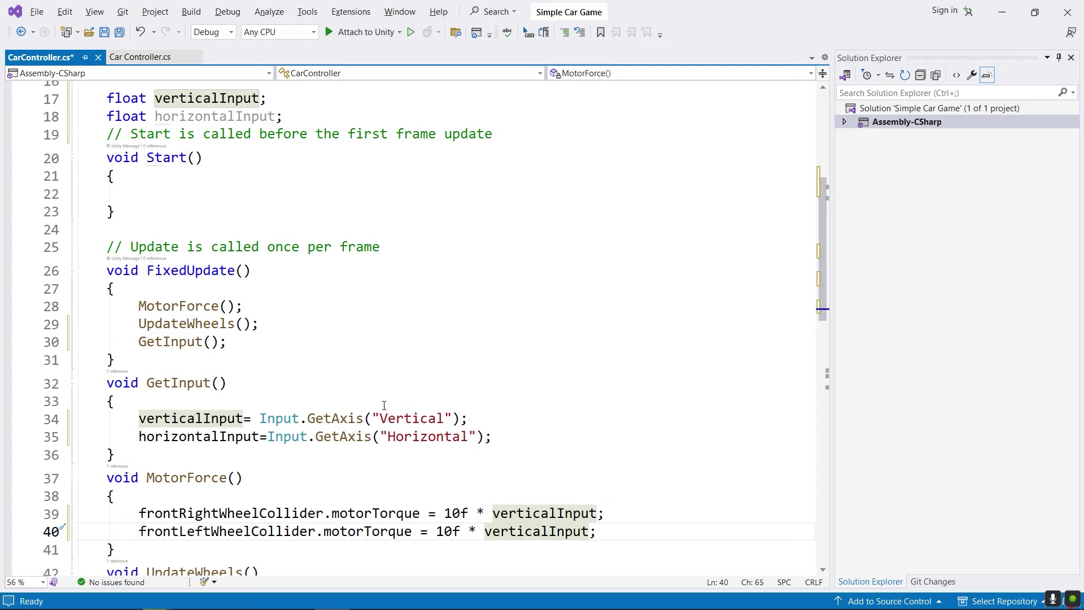
key(w)
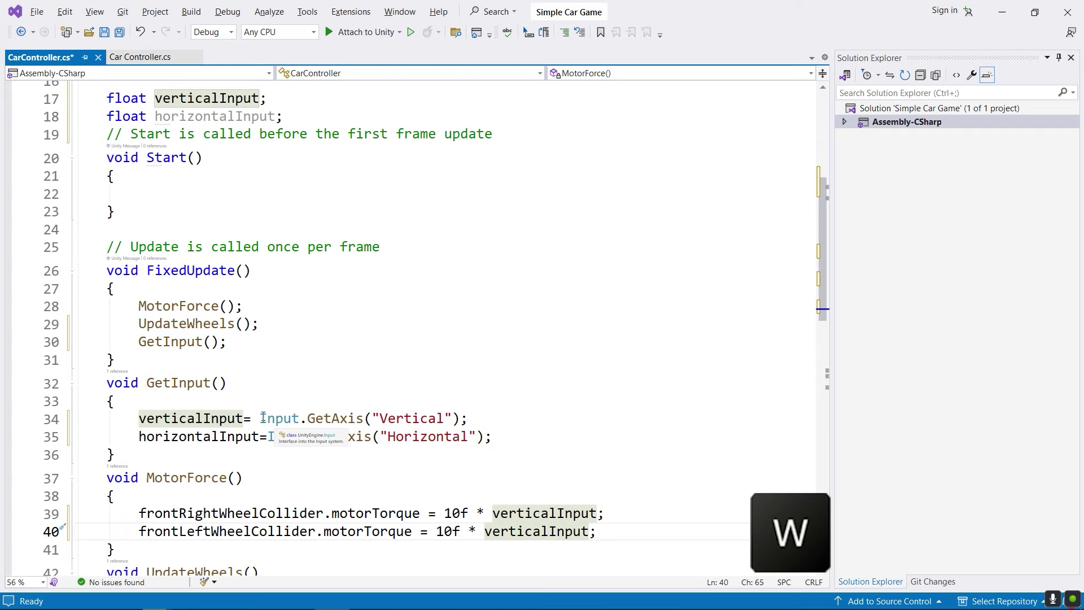
drag(261, 418, 468, 419)
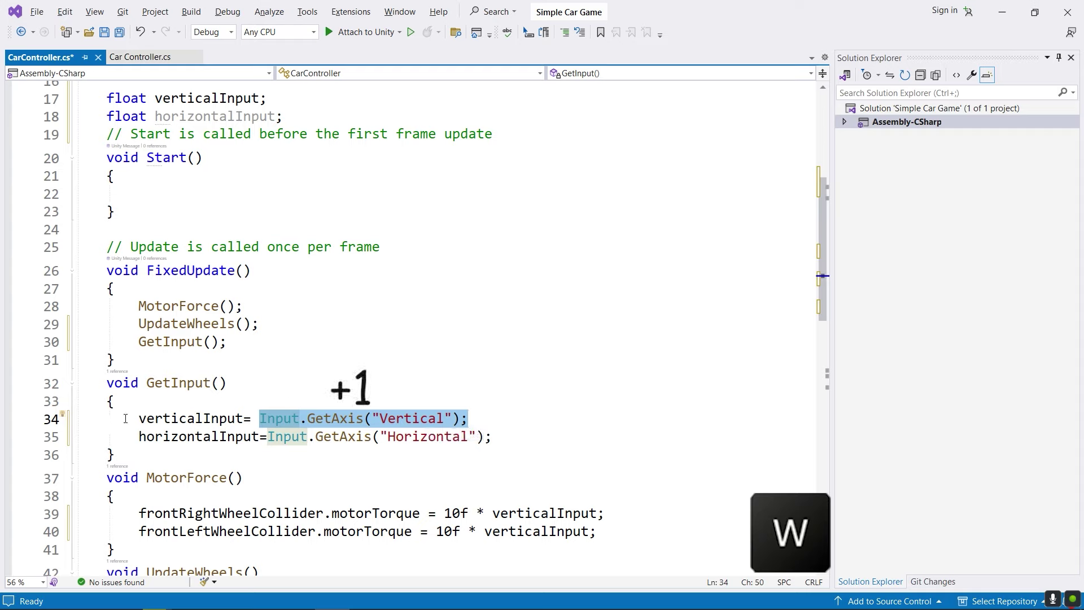
drag(125, 418, 243, 419)
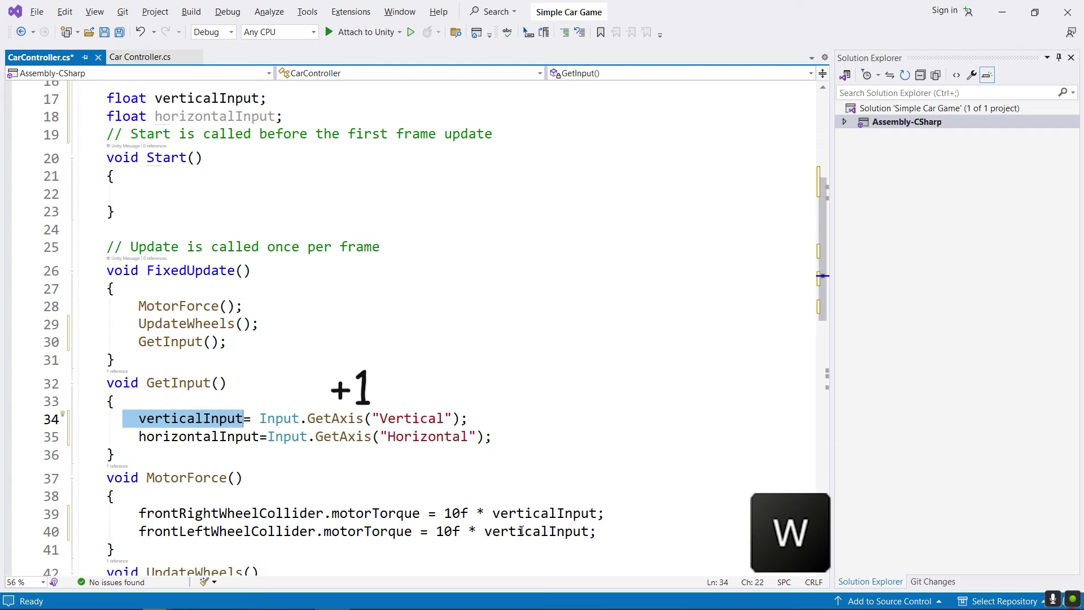
mouse_move(440, 514)
mouse_down()
mouse_move(484, 514)
mouse_move(469, 514)
mouse_up()
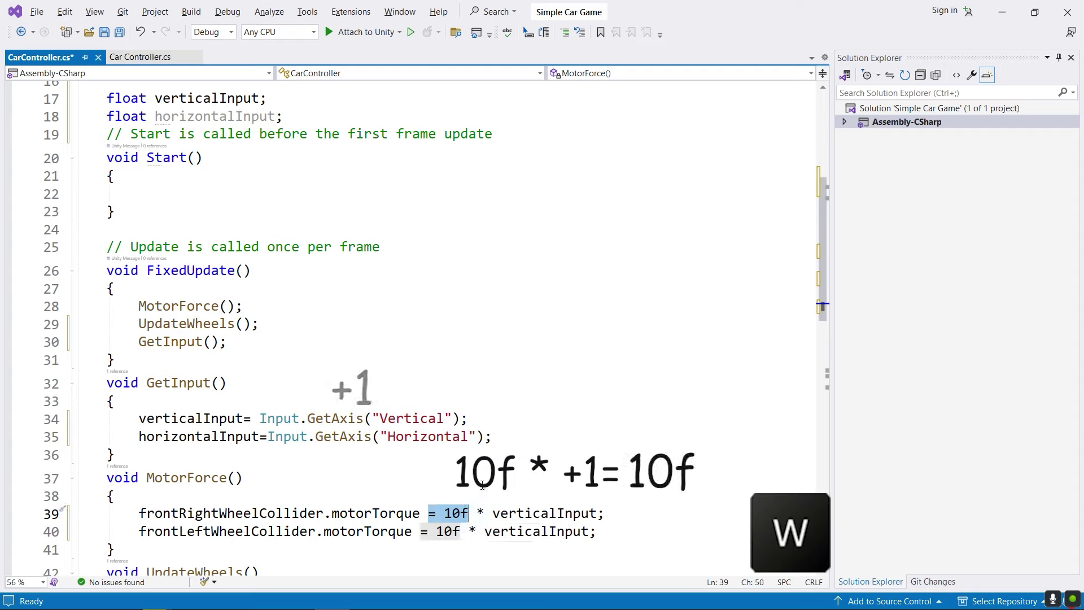
drag(260, 418, 468, 419)
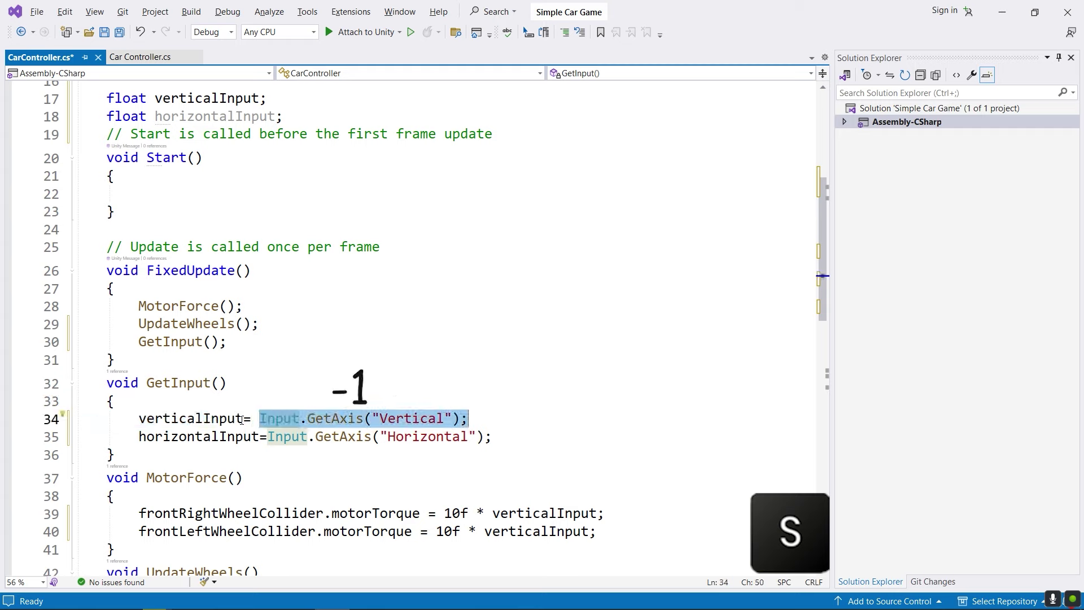
drag(131, 418, 247, 418)
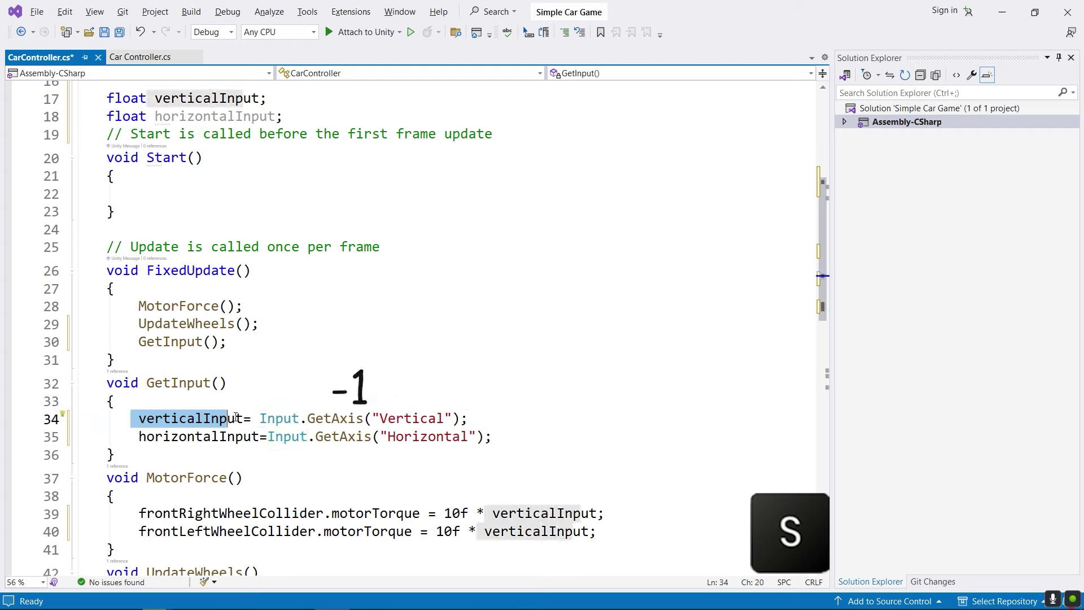
double_click(458, 514)
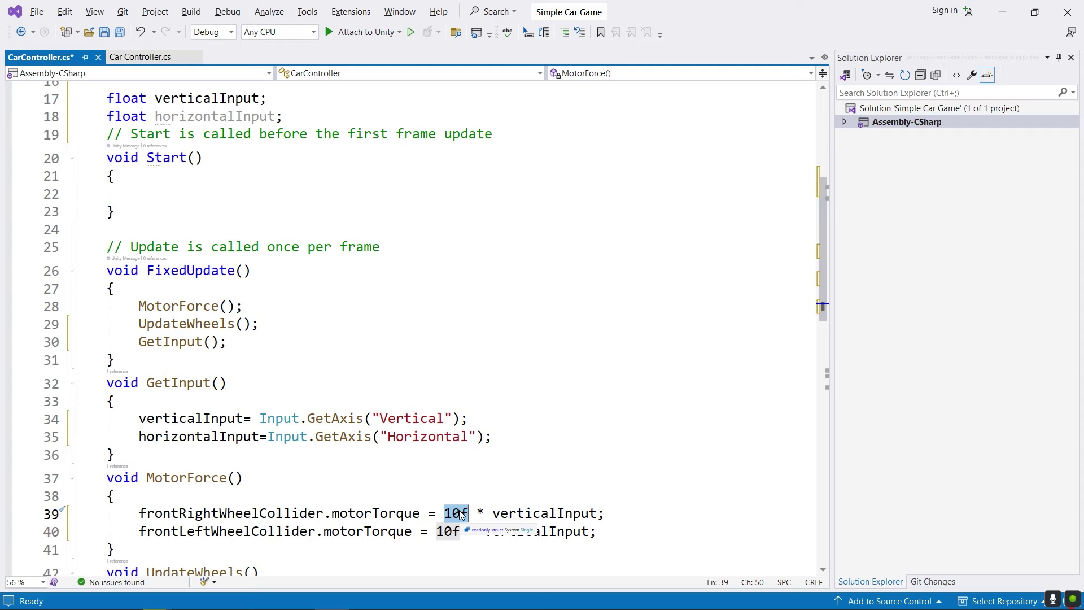
drag(260, 418, 461, 419)
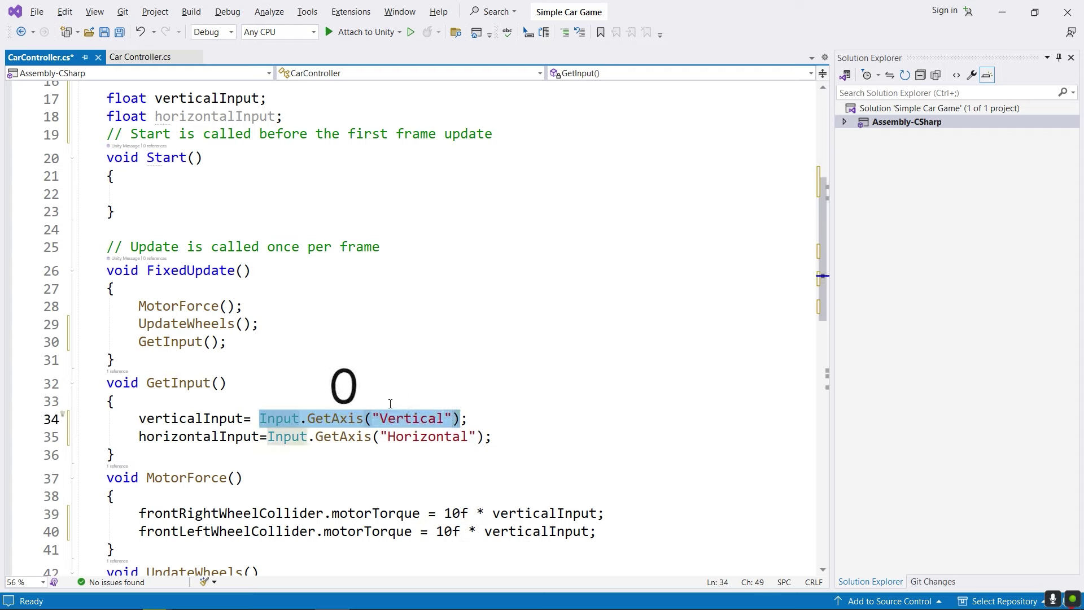
drag(139, 418, 236, 419)
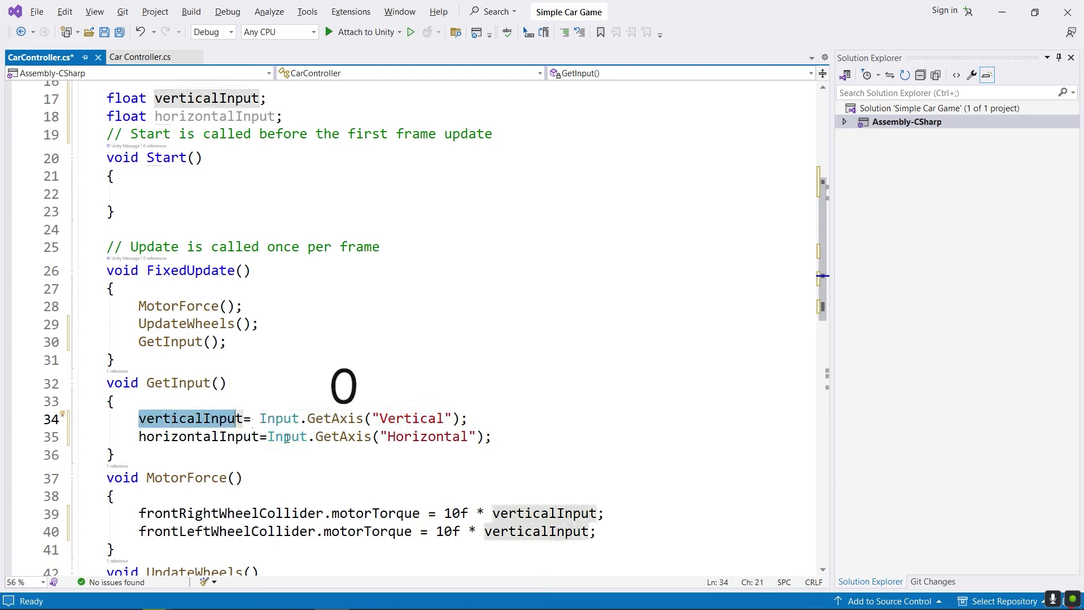
drag(444, 513, 484, 513)
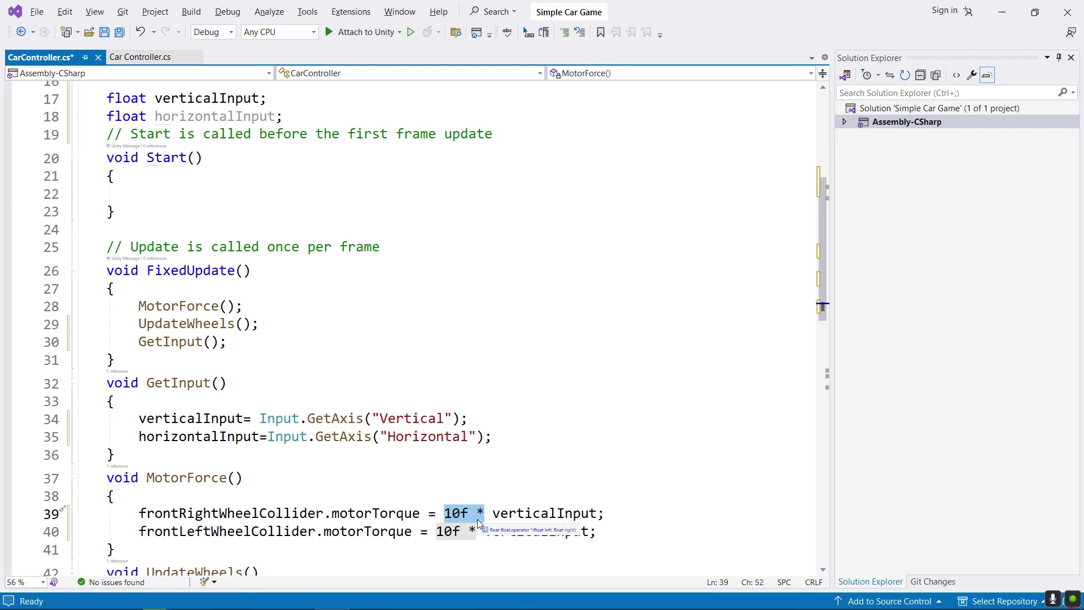
Save CarController, then play the Unity scene and drive the car forward with W.
key(ctrl+s)
key(alt+Tab)
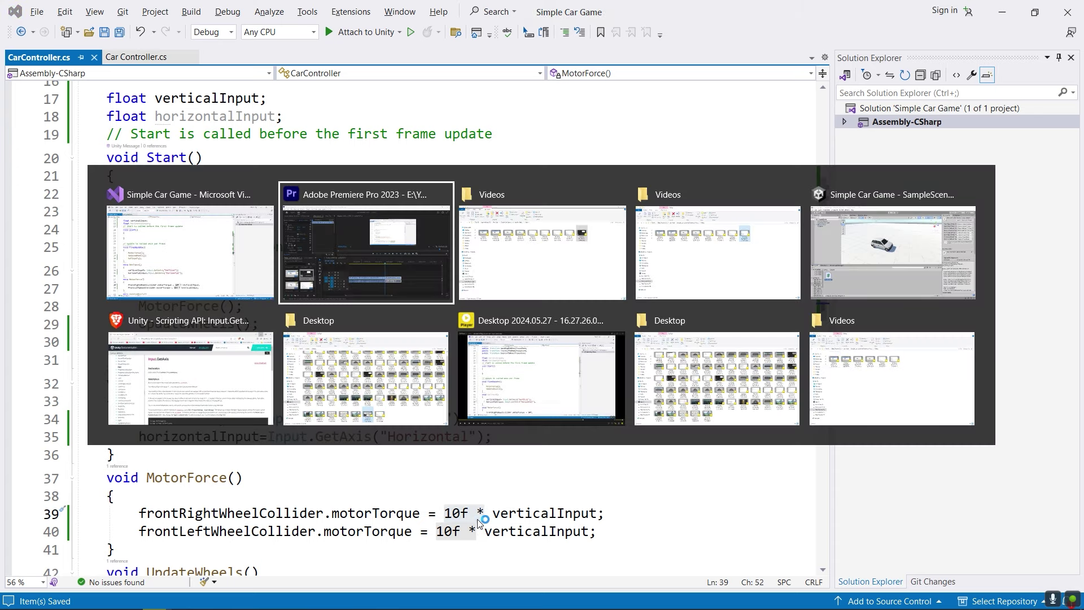
key(alt+Tab)
key(alt+Tab)
key(alt+Tab)
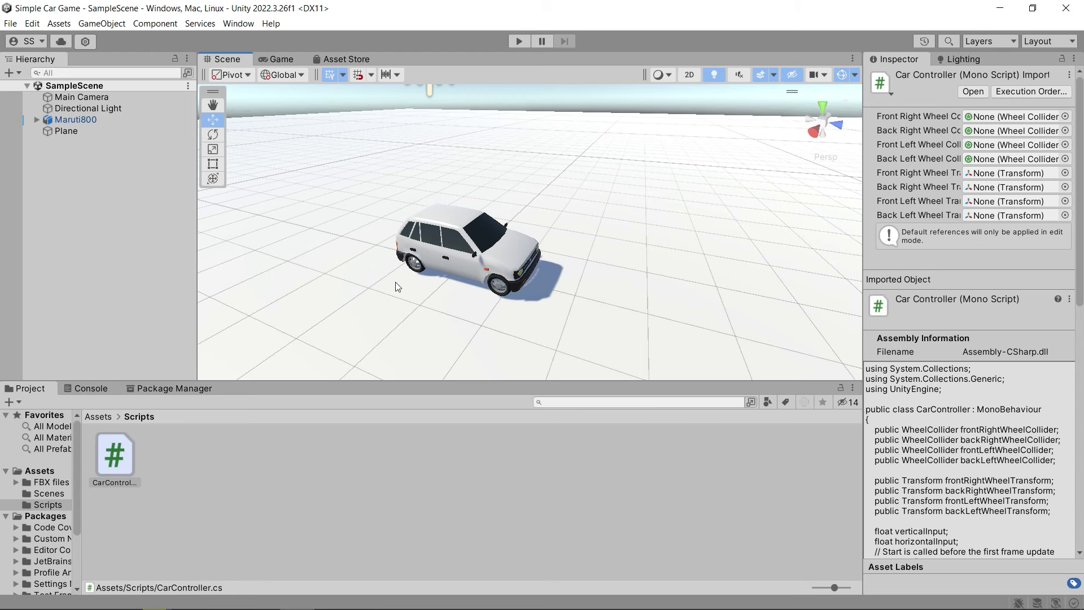
click(518, 44)
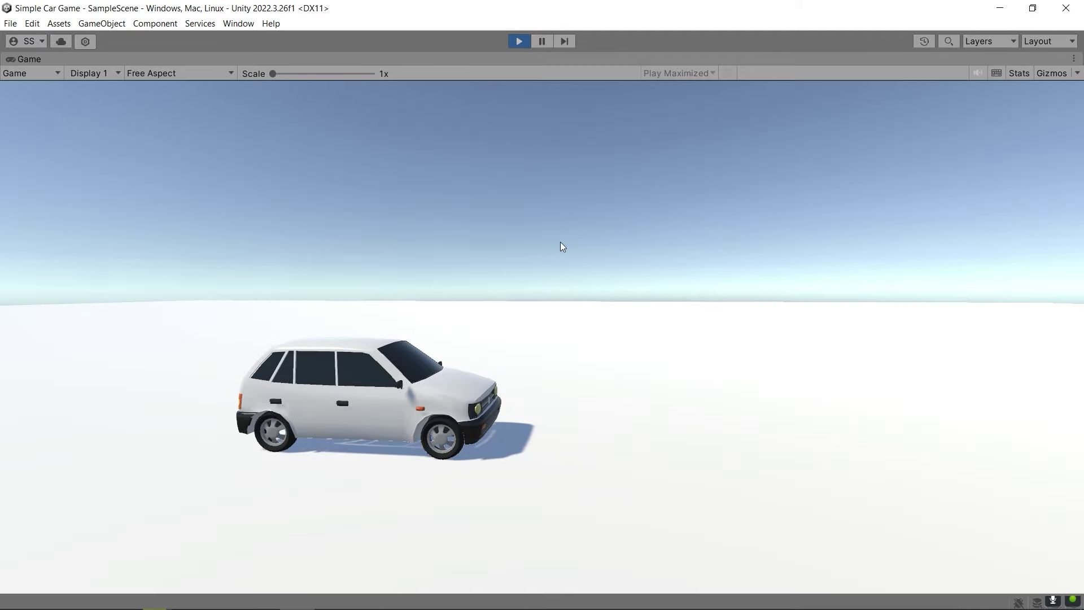
key(w)
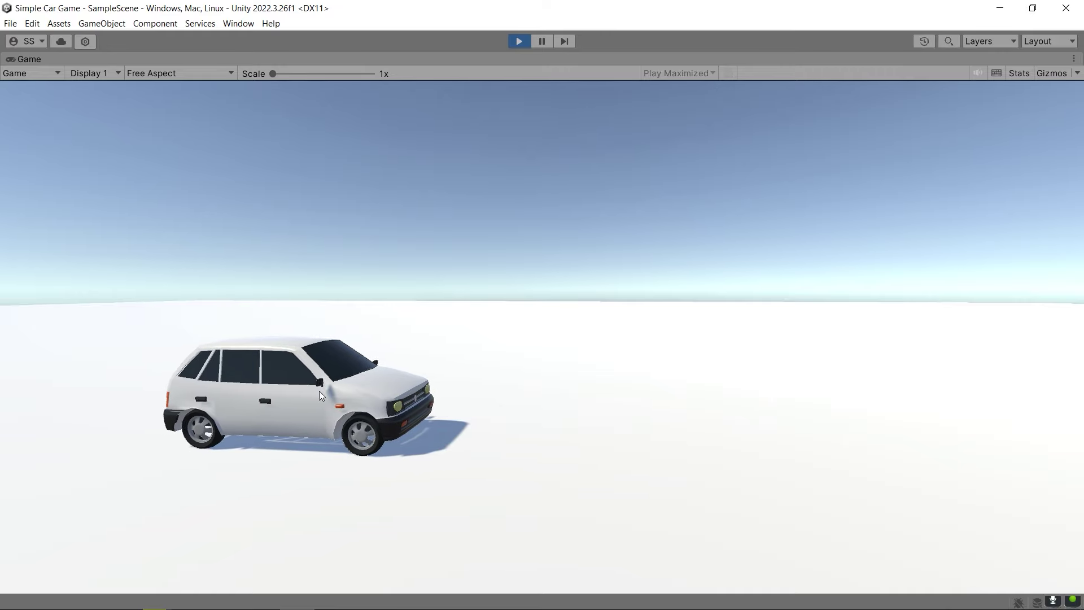
click(520, 44)
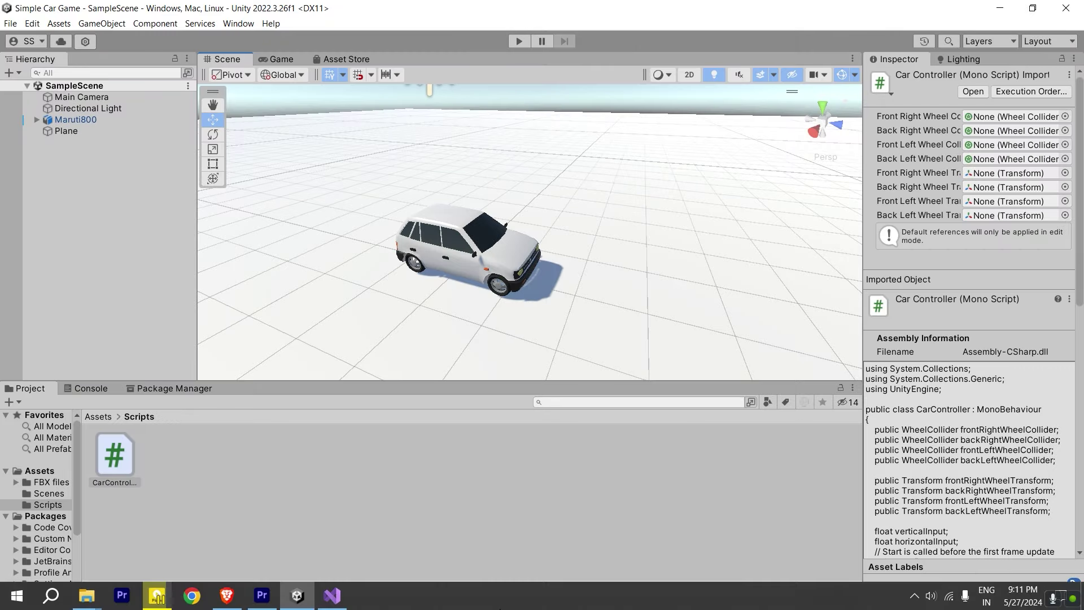
key(alt+Tab)
key(alt+Tab)
key(alt+Tab)
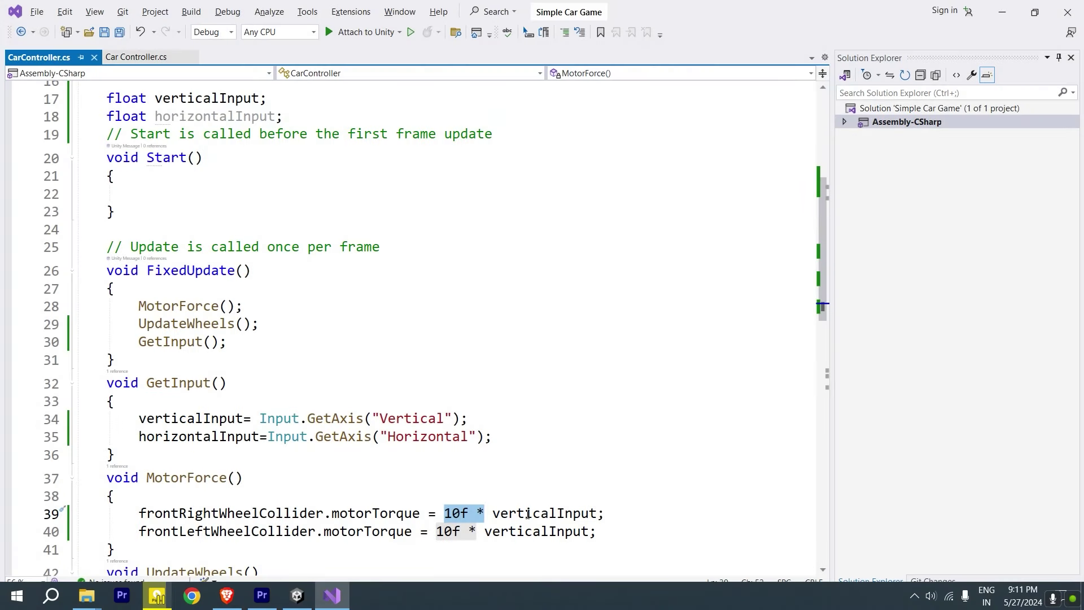
scroll(446, 395, down, 2)
click(448, 390)
drag(446, 407, 475, 405)
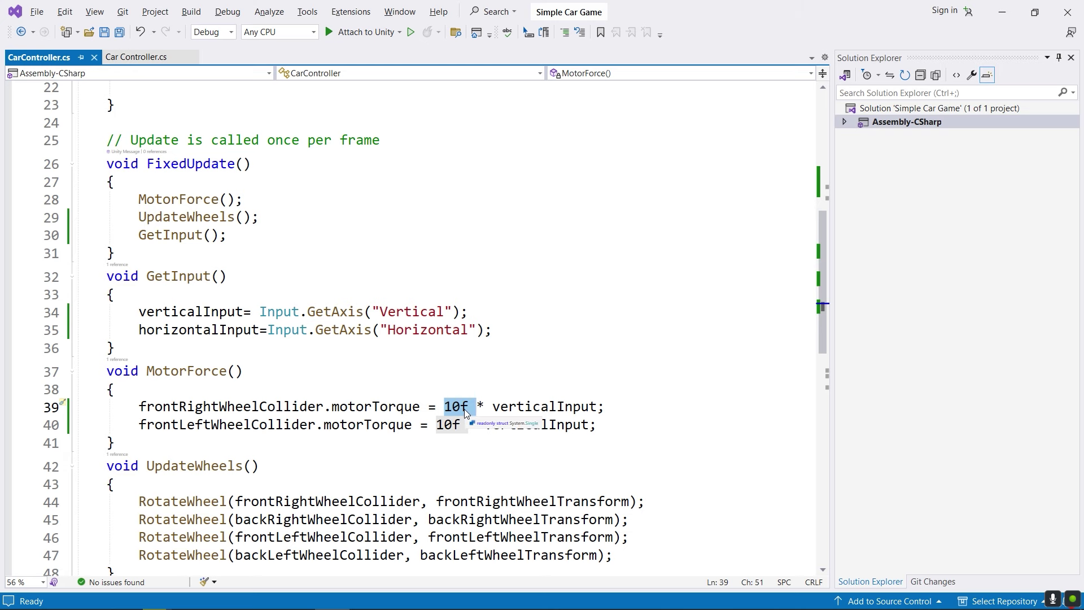
scroll(467, 411, up, 7)
click(325, 357)
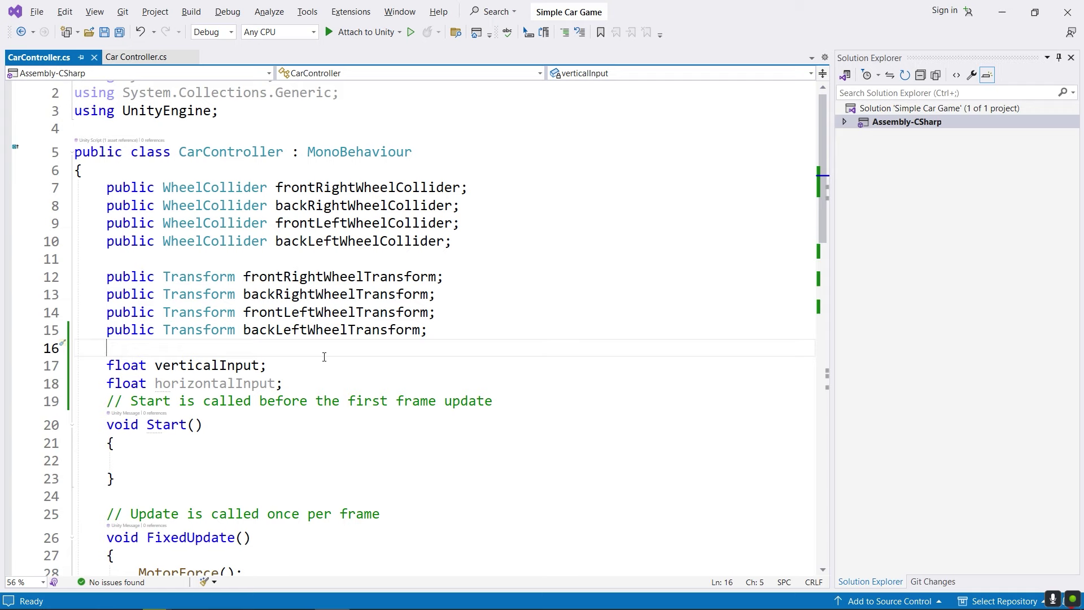
Declare public float motorForce = 100f; in CarController and copy the field name.
key(Return)
text(p)
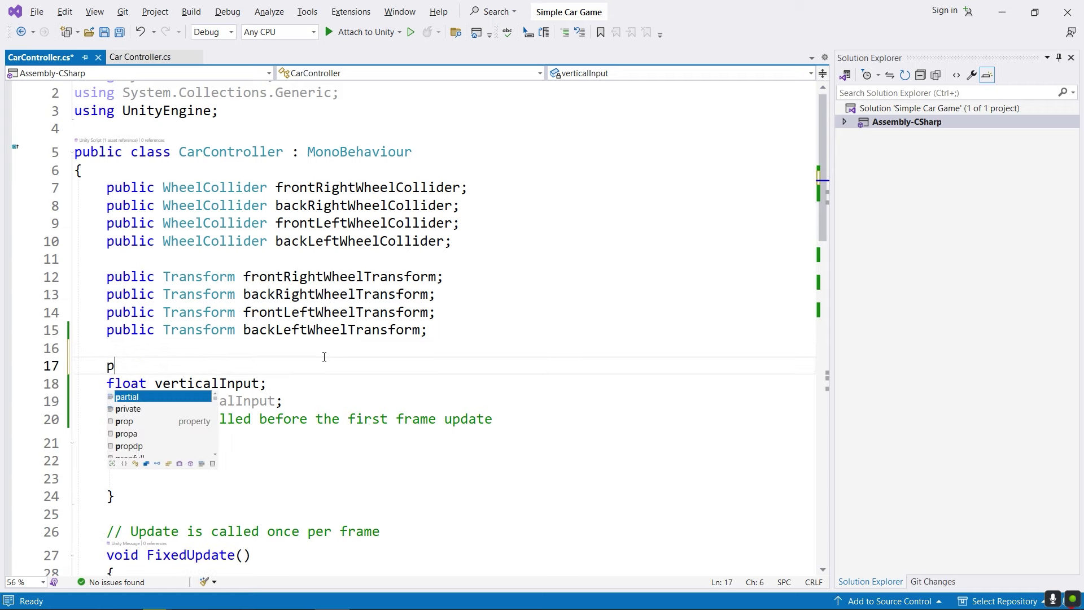
text(ublic)
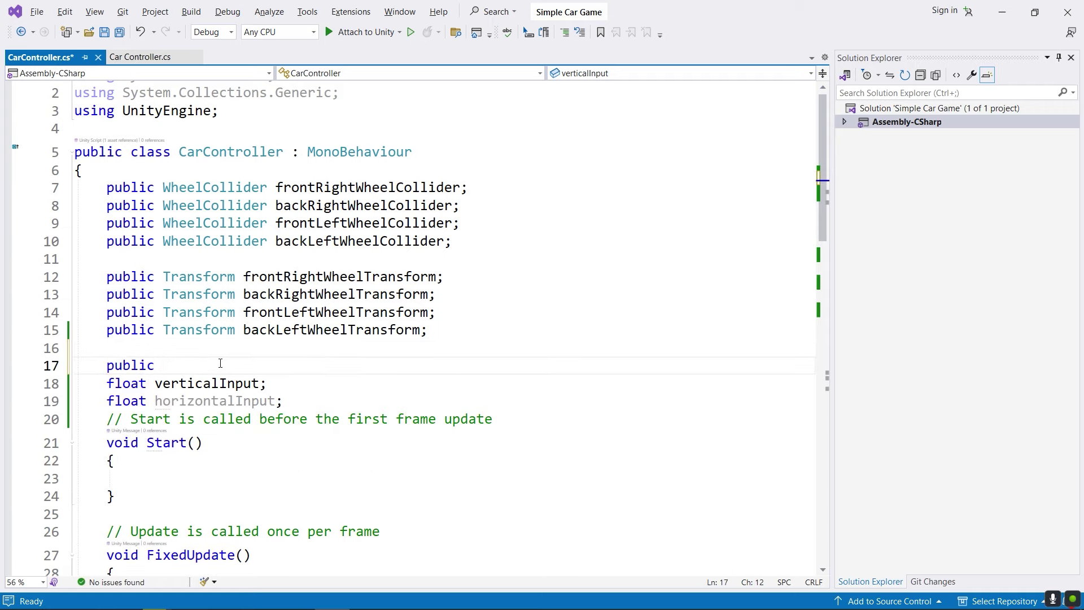
text( float m)
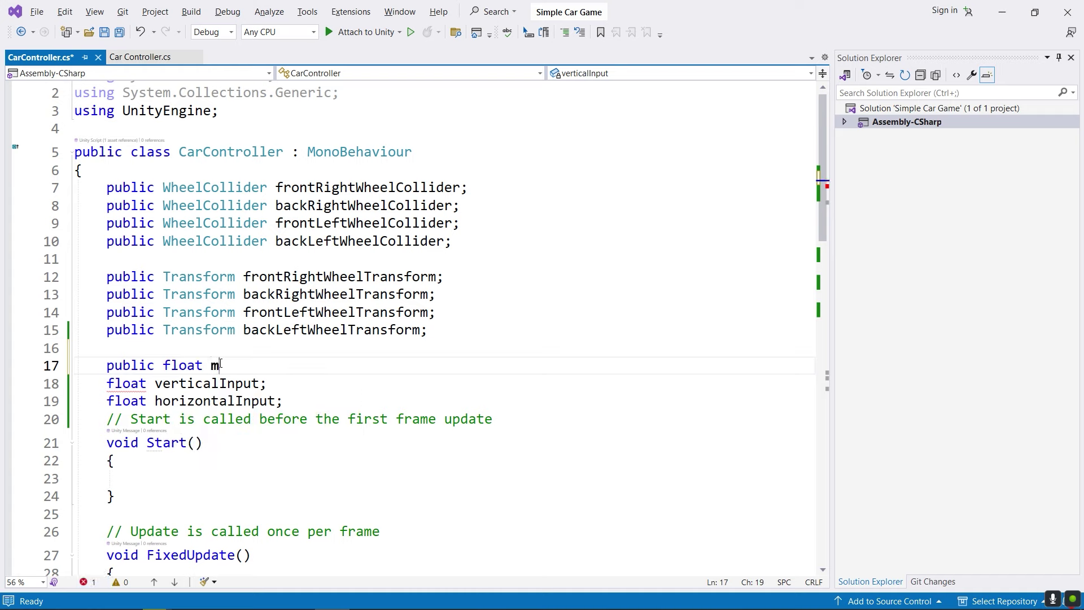
text(otorFor)
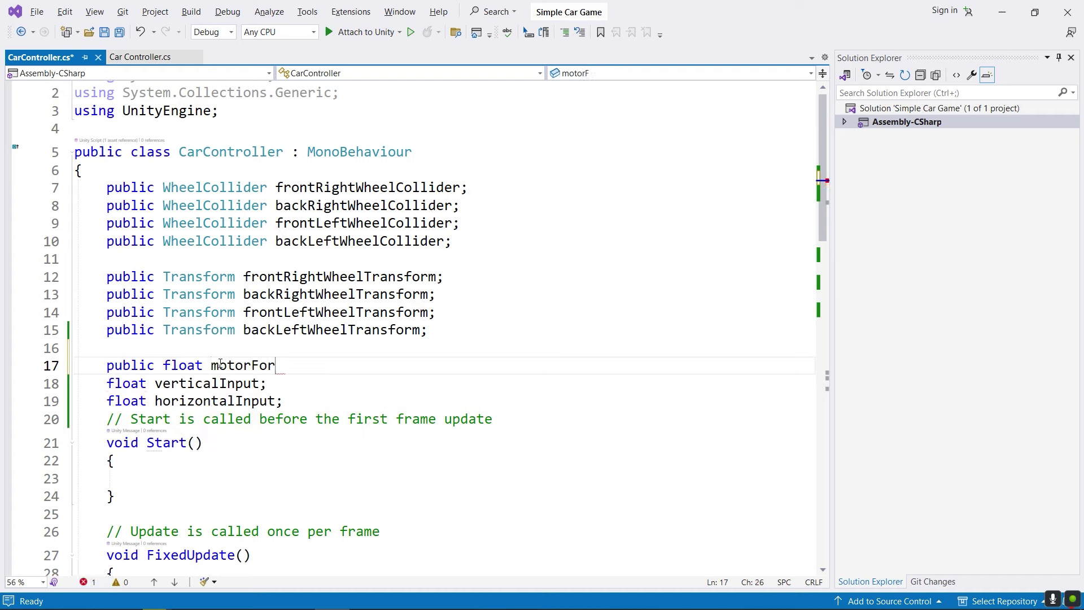
text(ce = 1)
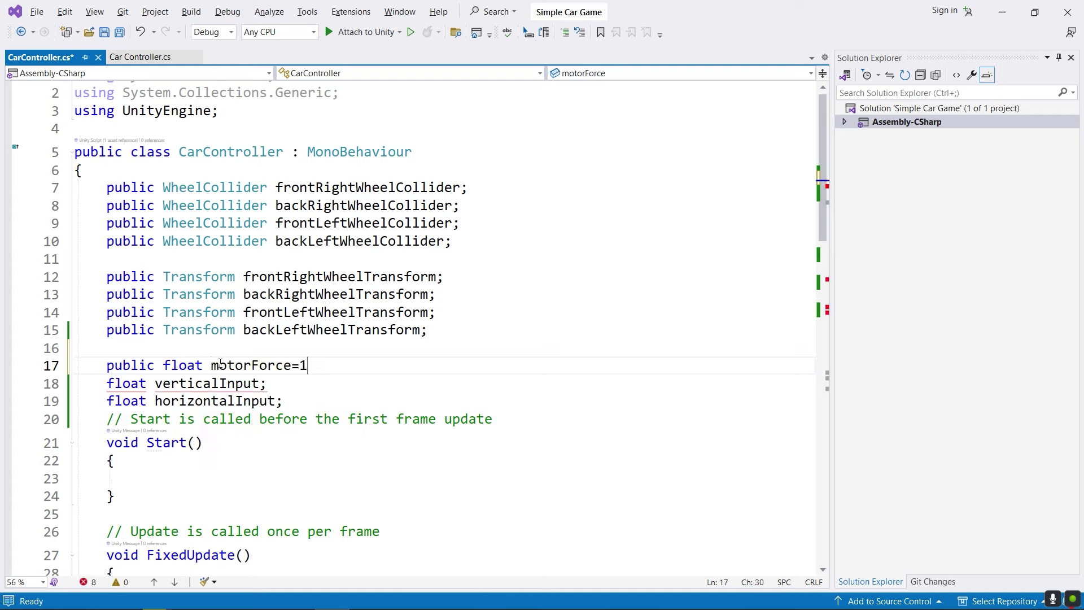
text(00f)
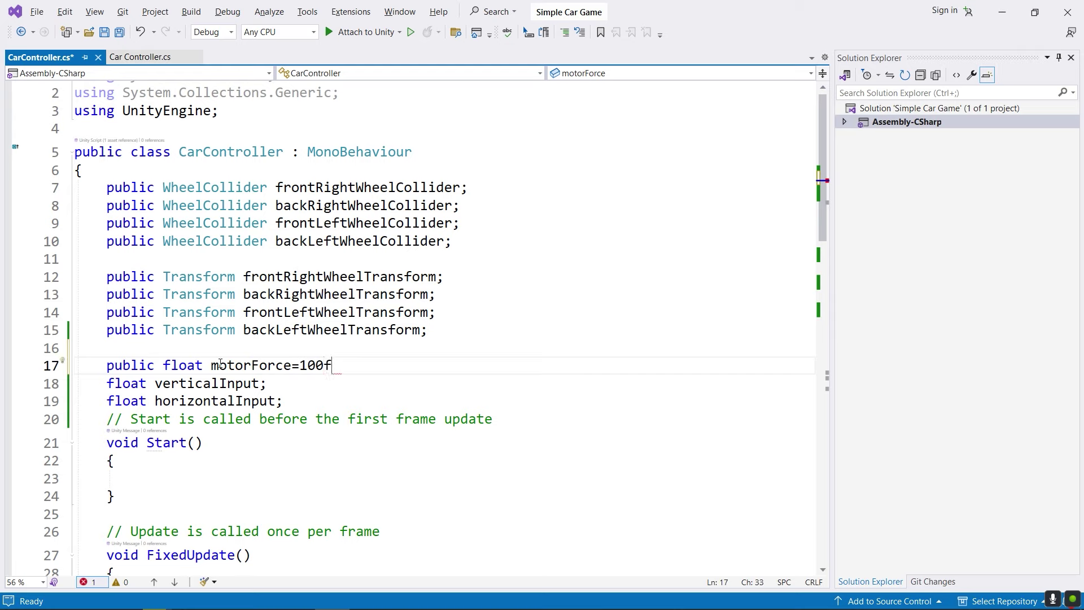
text(;)
click(255, 365)
drag(210, 365, 299, 366)
key(ctrl+c)
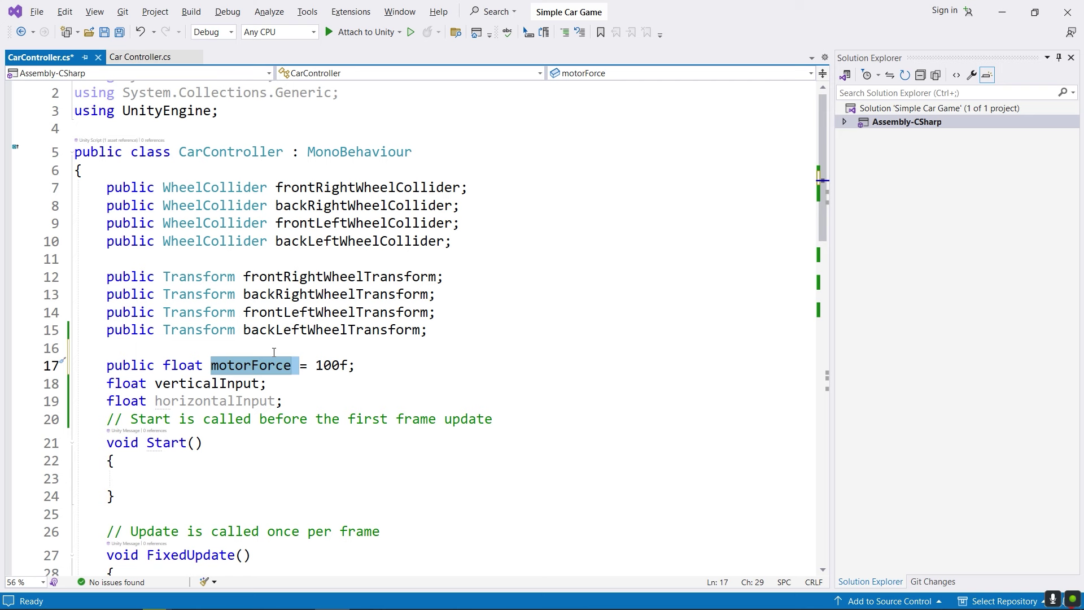
Replace the 10f torque on lines 40 and 41 with motorForce and save the script.
scroll(339, 361, down, 3)
scroll(394, 368, down, 4)
scroll(446, 339, down, 2)
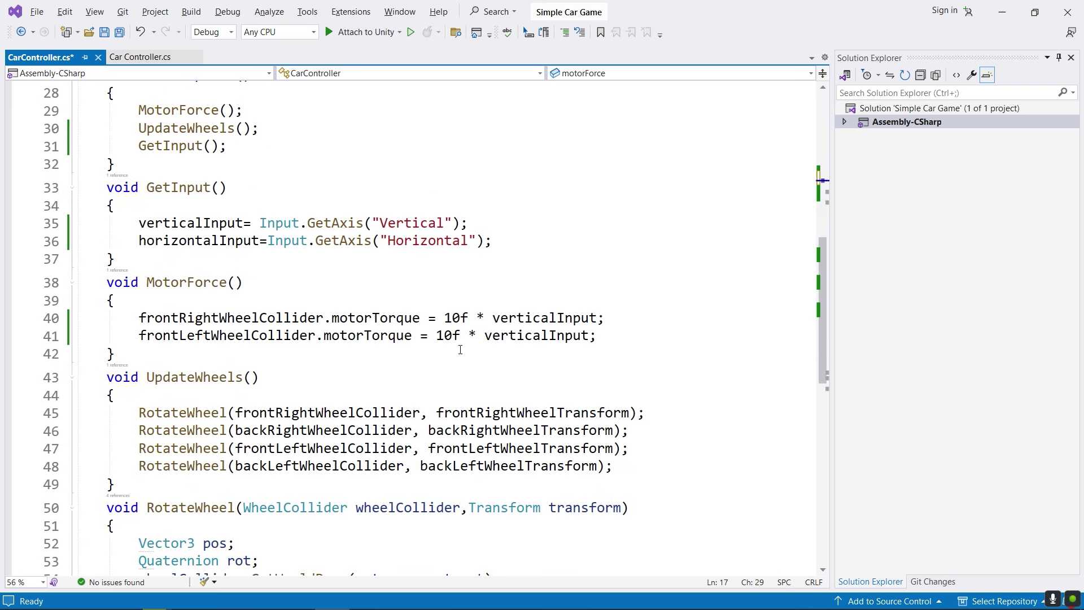
double_click(448, 317)
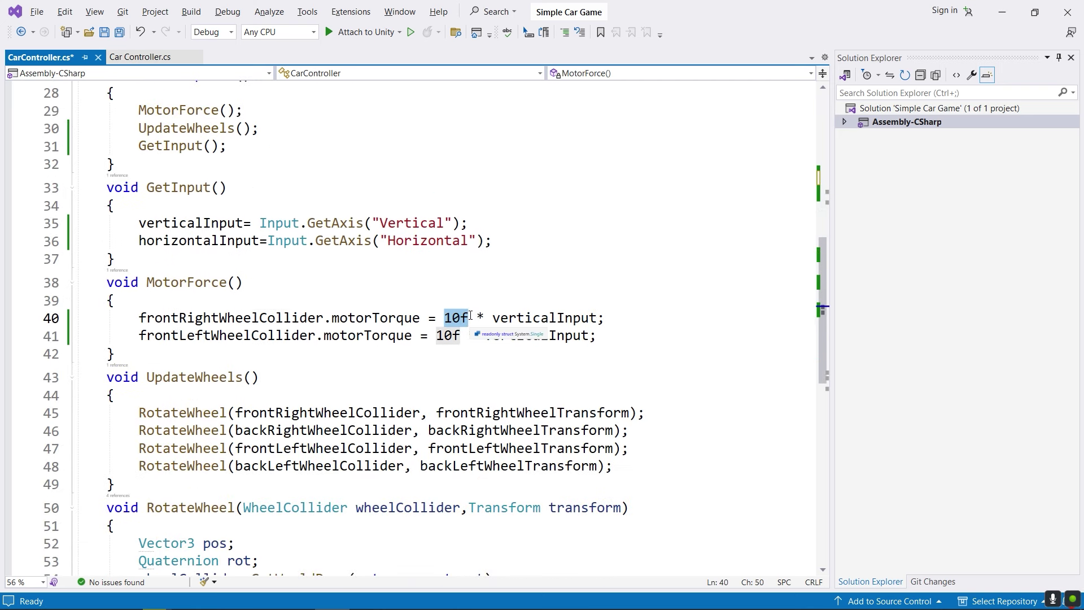
key(ctrl+v)
double_click(456, 338)
key(ctrl+v)
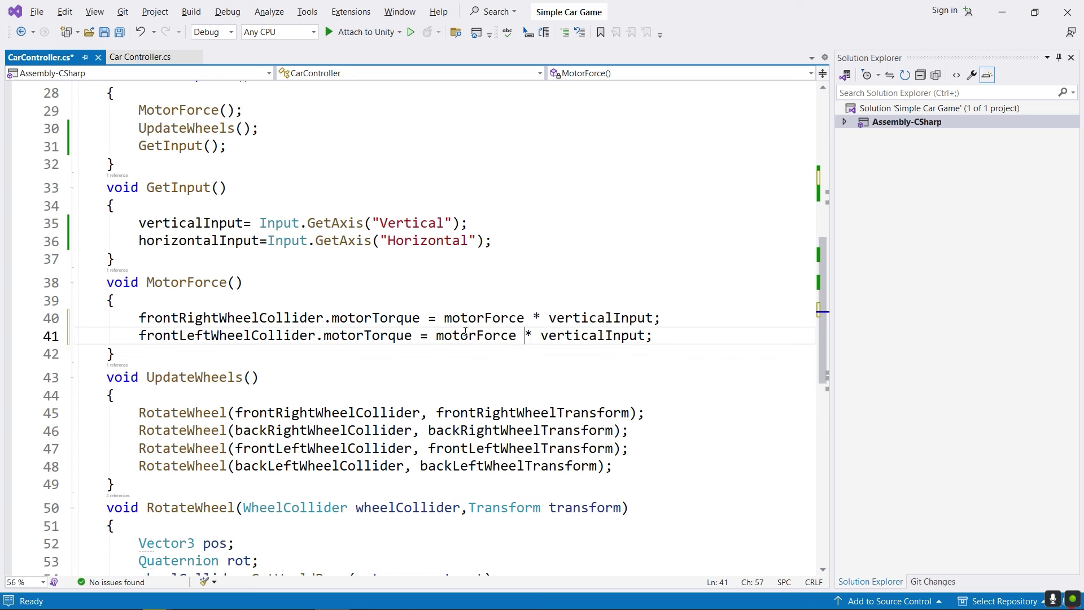
key(ctrl+s)
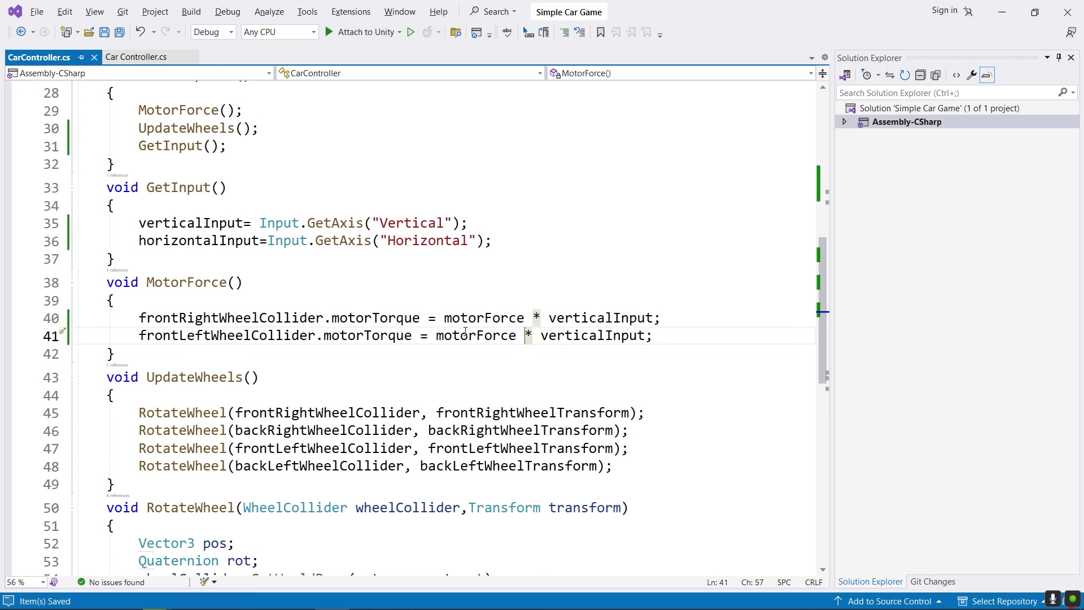
key(alt+Tab)
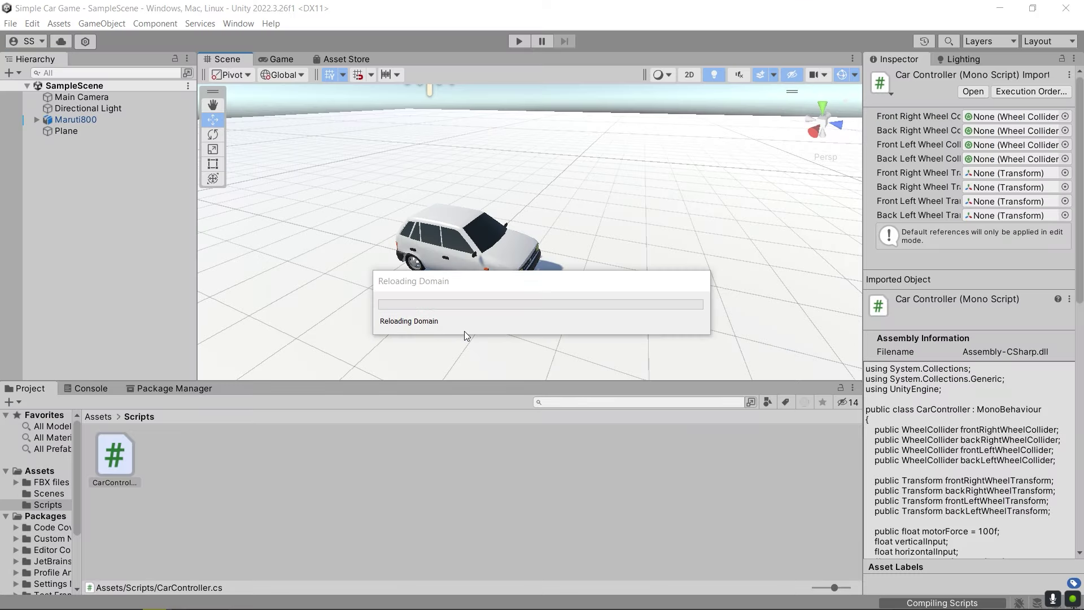
click(520, 40)
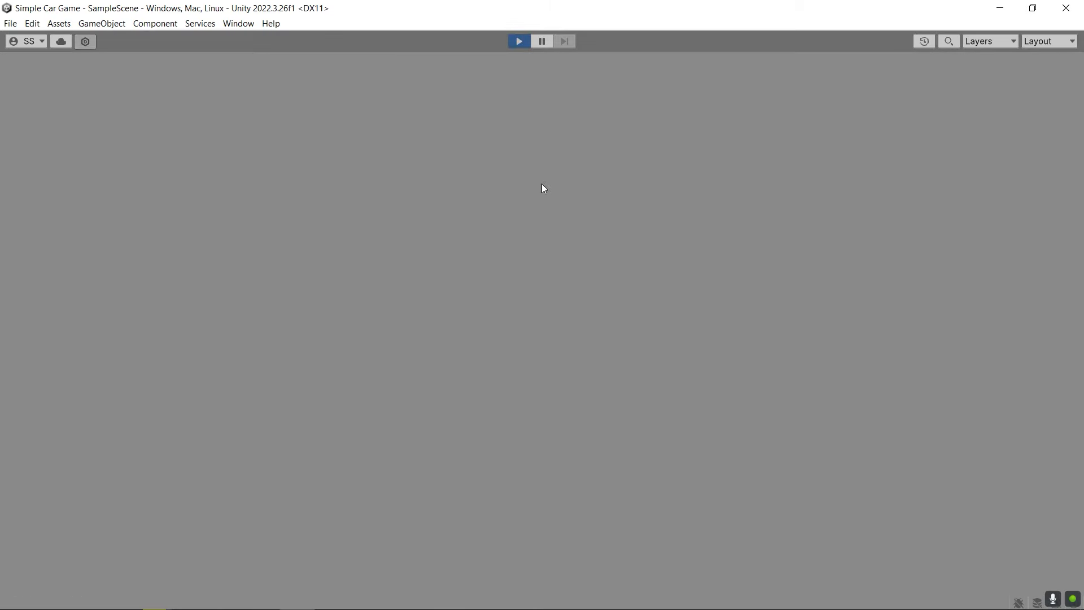
key(w)
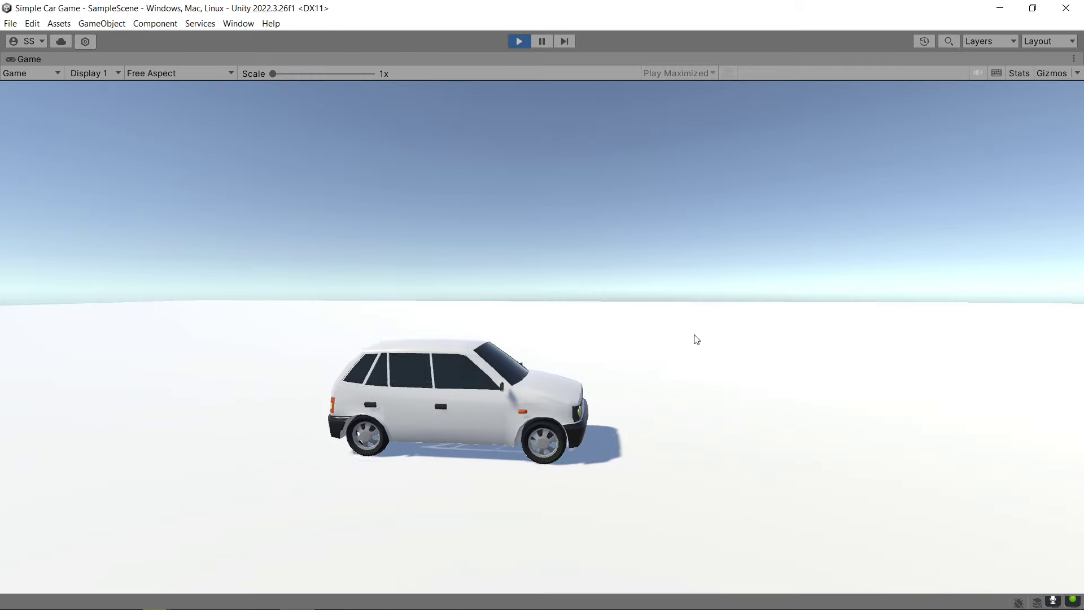
key(s)
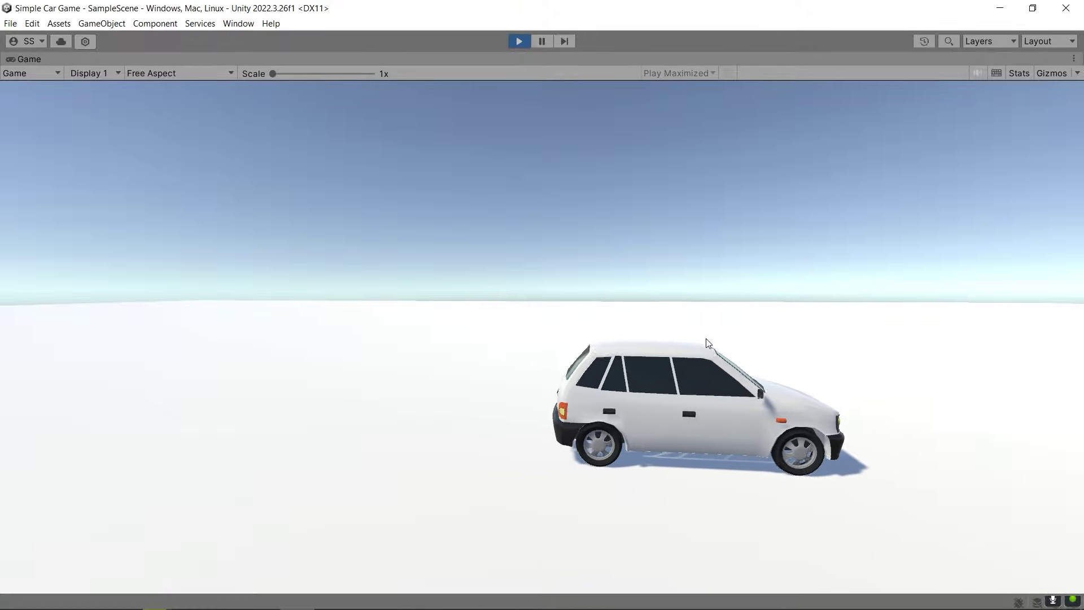
key(a)
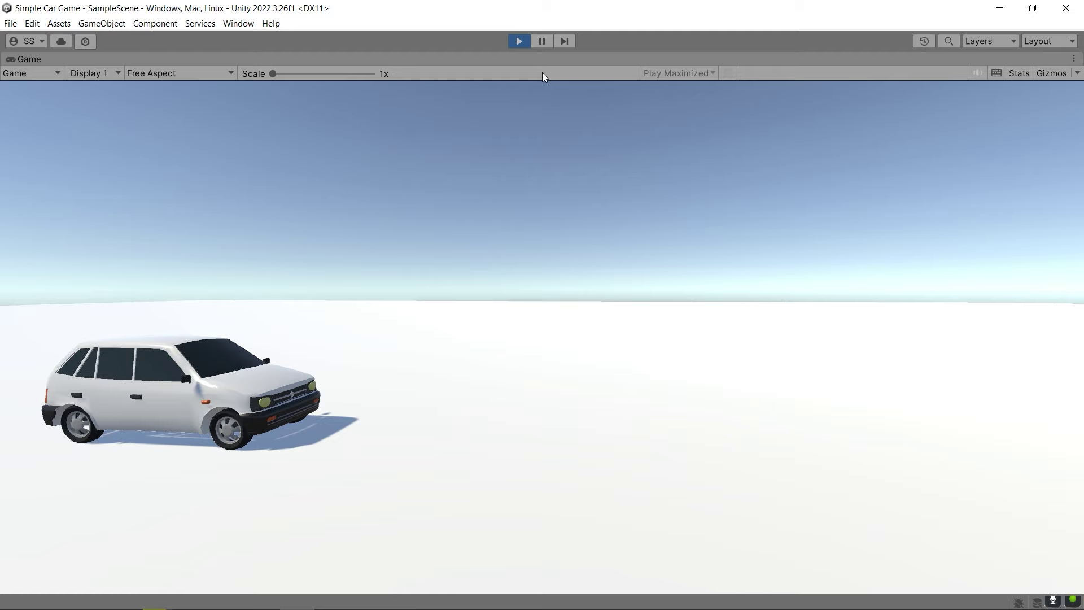
click(524, 41)
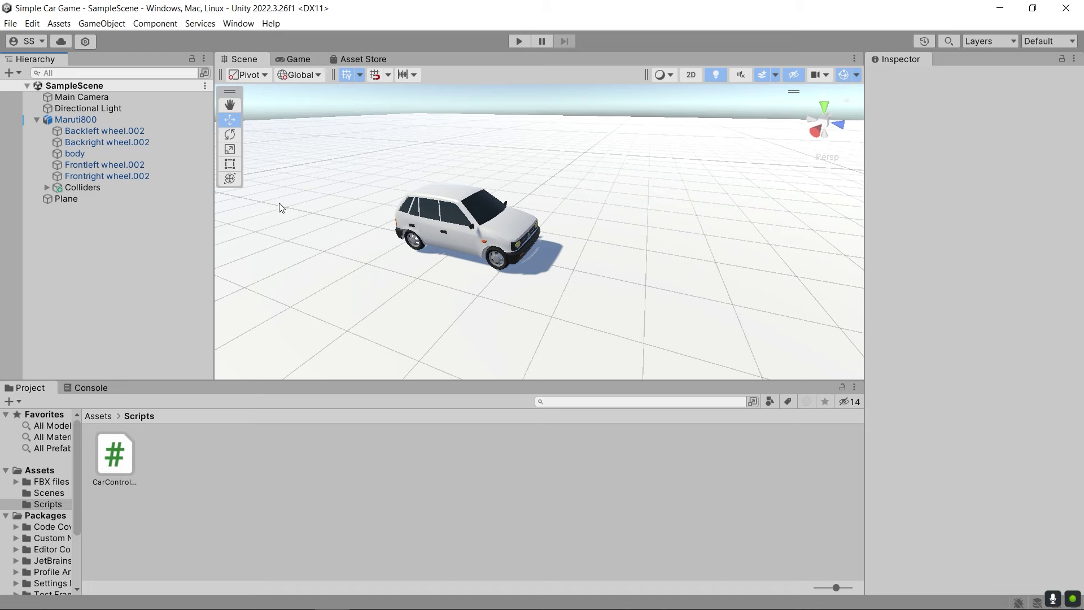
Try Frontright wheel.002 Y rotations of 22.86, 14.55, 19.76 and 20.28 to preview steering.
click(160, 175)
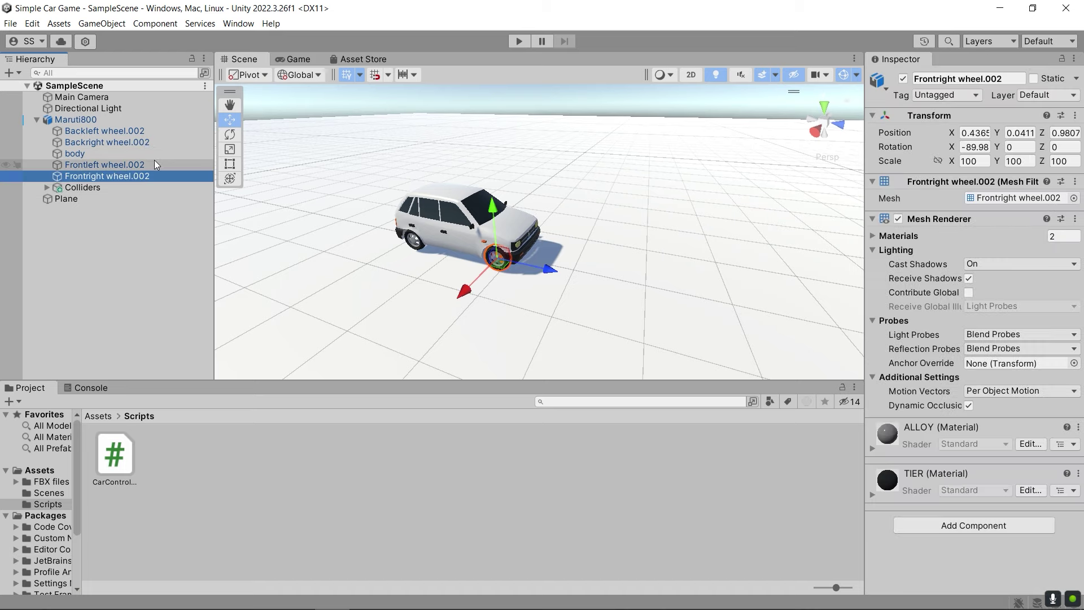
click(1010, 146)
text(22.86)
key(Return)
text(14.55)
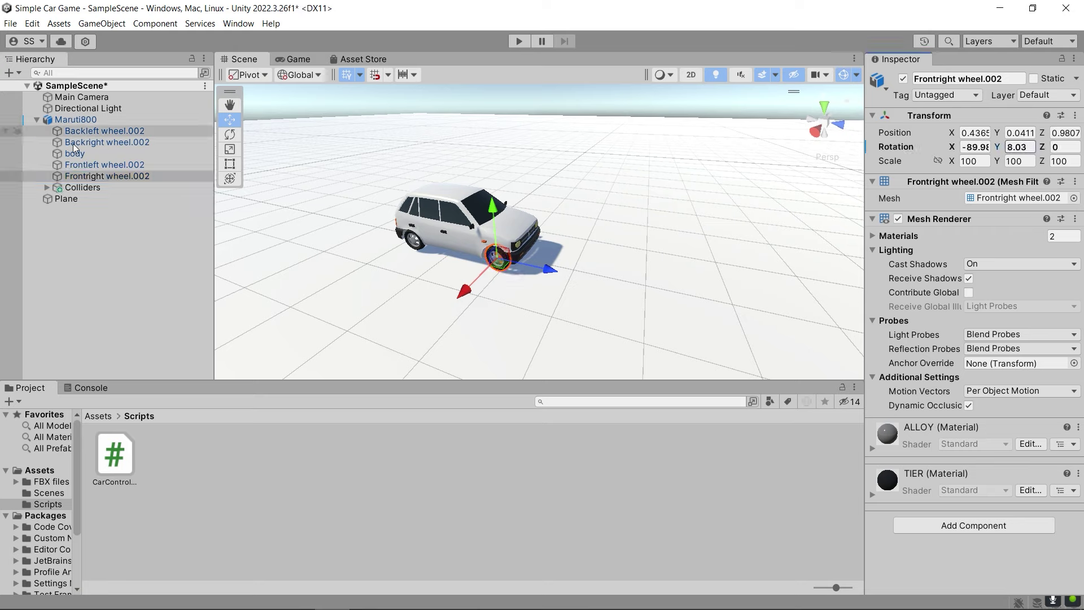
text(0.26)
key(Return)
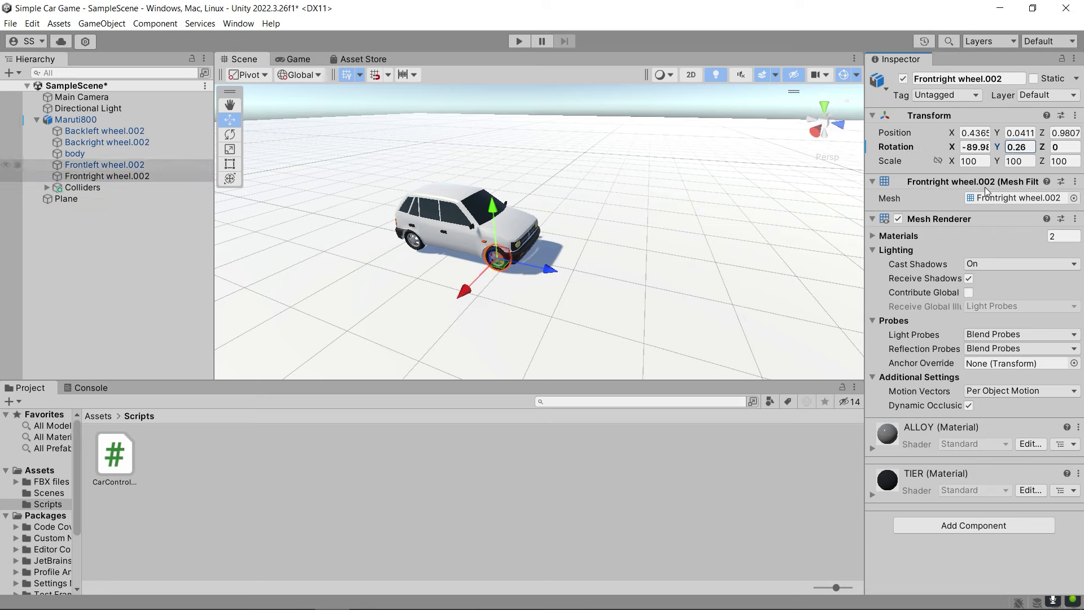
text(19.76)
key(Return)
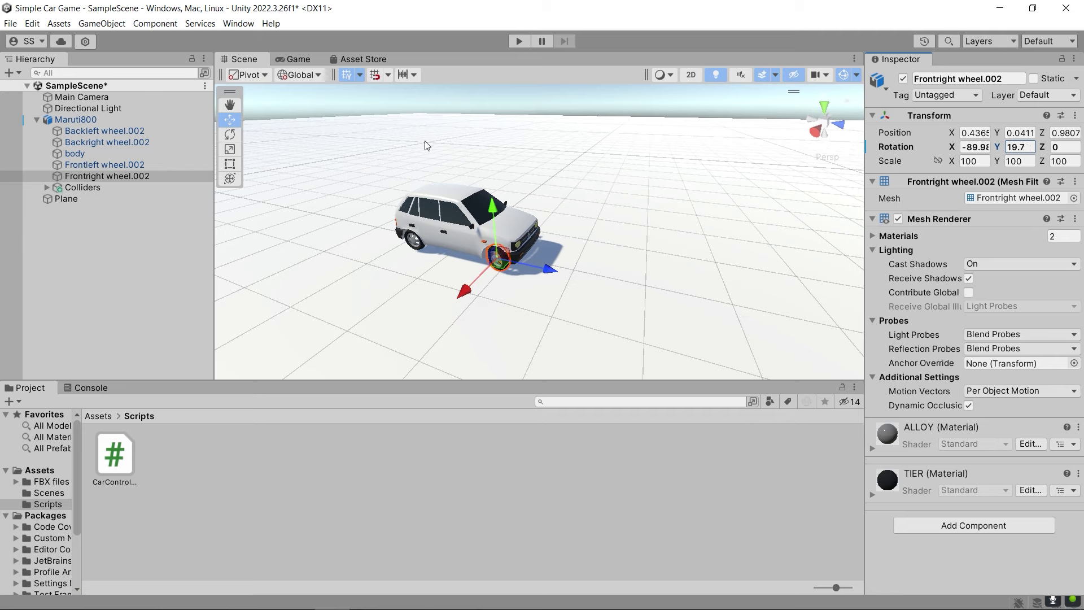
text(20.28)
key(Return)
Reset the wheel's Y rotation to 0 and save the scene.
text(0)
key(Return)
key(ctrl+s)
Read the WheelCollider.steerAngle docs, highlighting the title and 'local y-axis', then return to Unity.
mouse_move(361, 604)
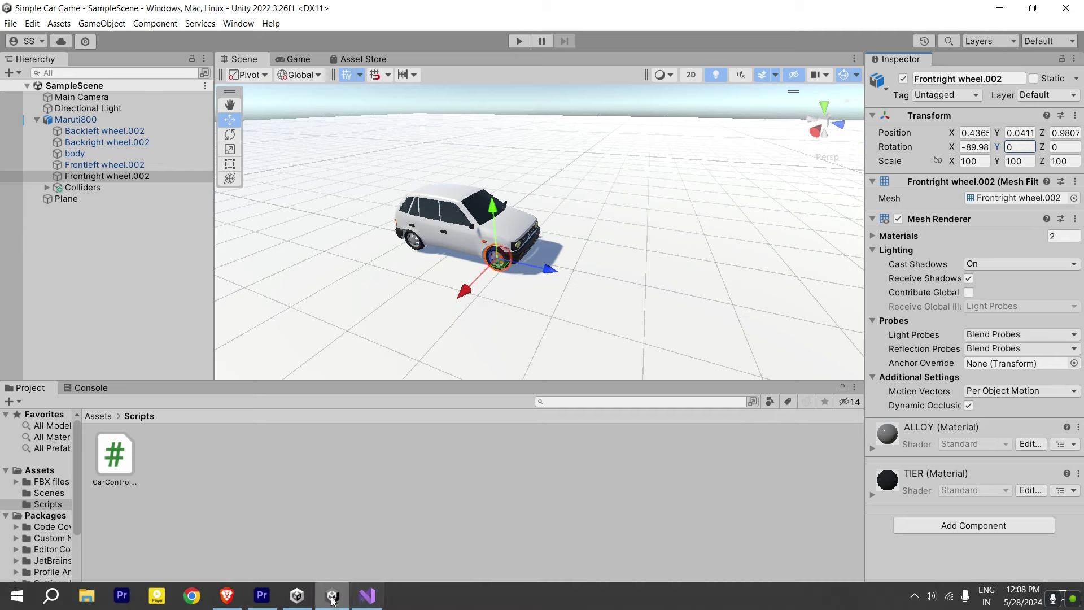
click(227, 596)
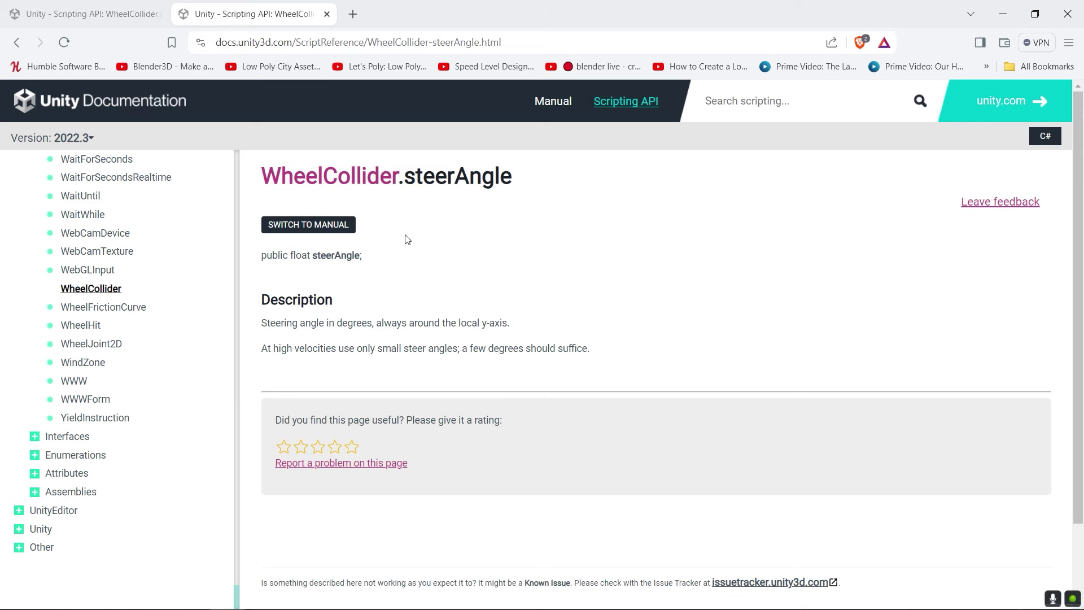
drag(251, 175, 515, 178)
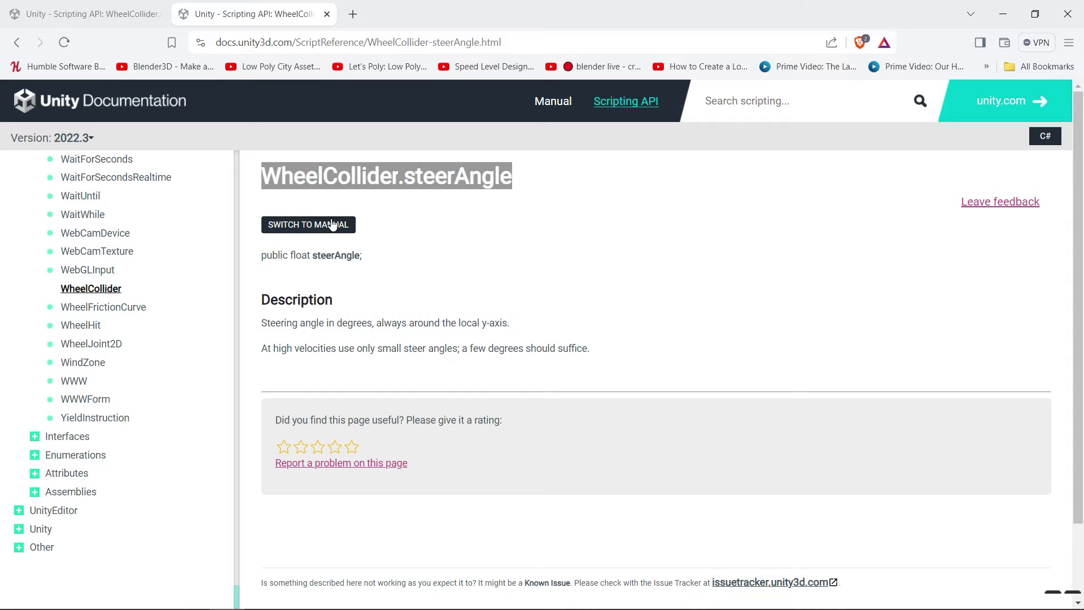
drag(458, 323, 514, 326)
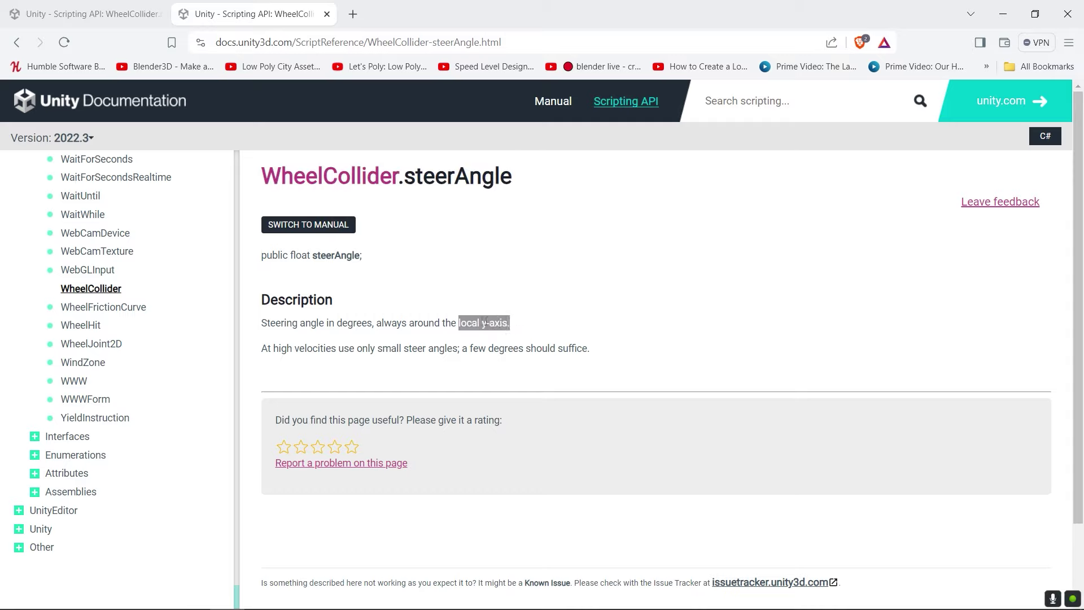
double_click(353, 178)
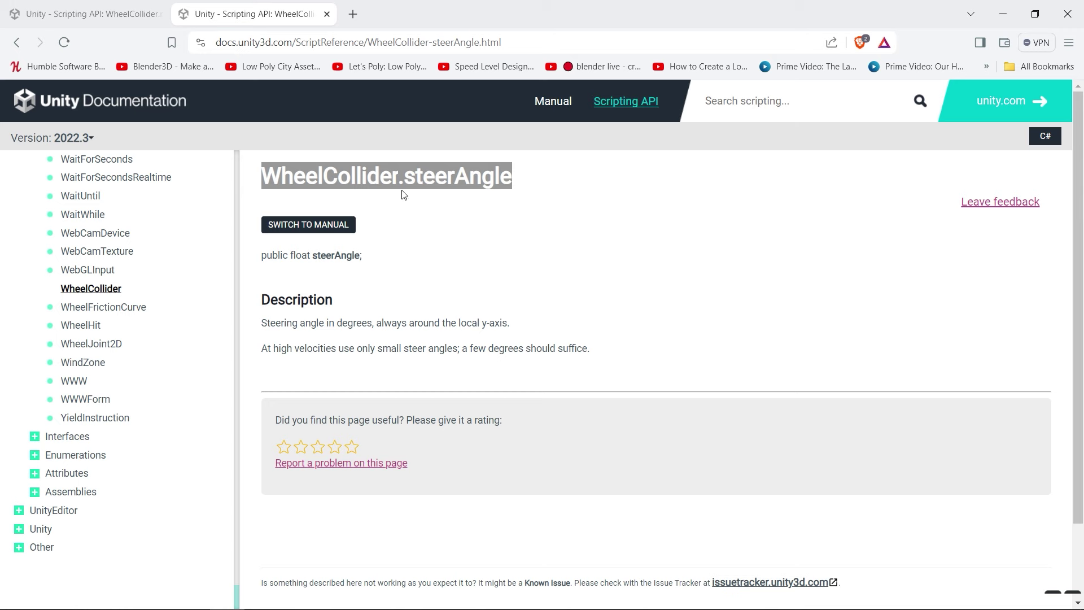
click(333, 601)
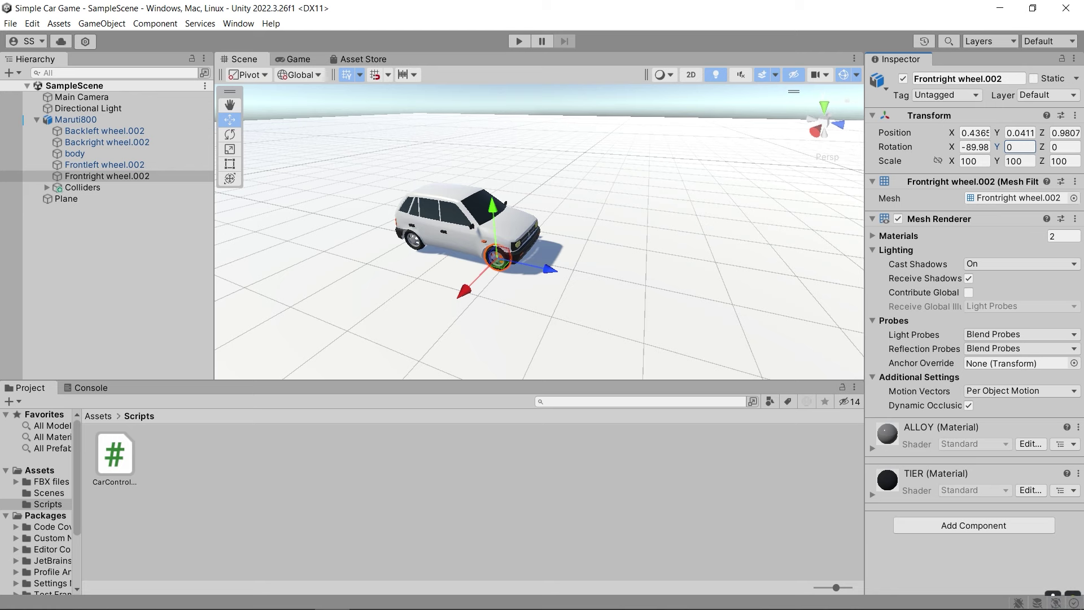
Open CarController and add an empty void Steering() method below MotorForce, then save.
click(113, 462)
double_click(112, 461)
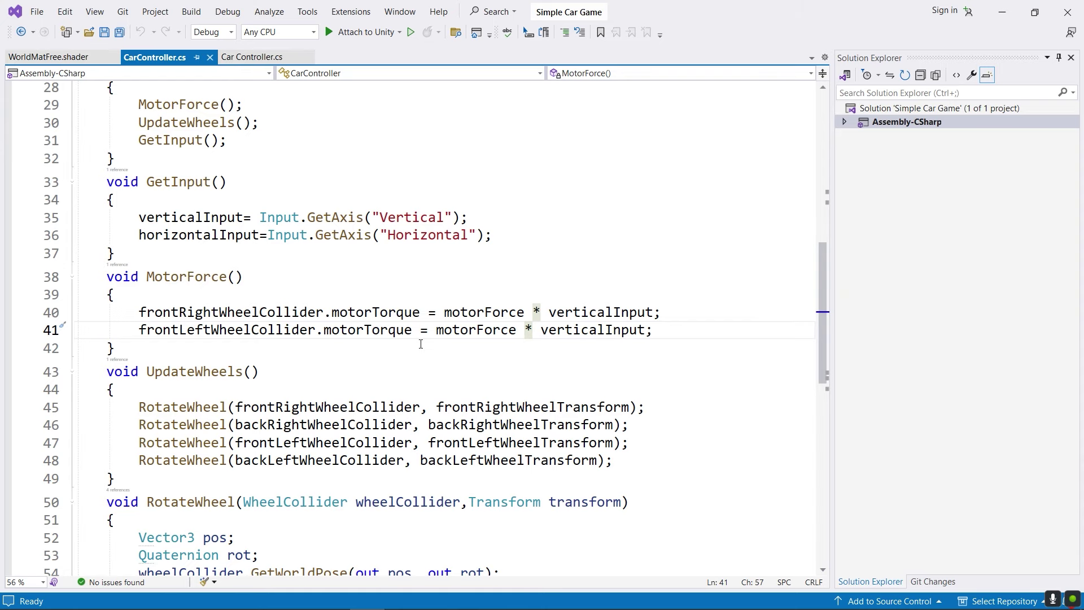
scroll(375, 324, down, 3)
scroll(290, 270, up, 3)
click(178, 352)
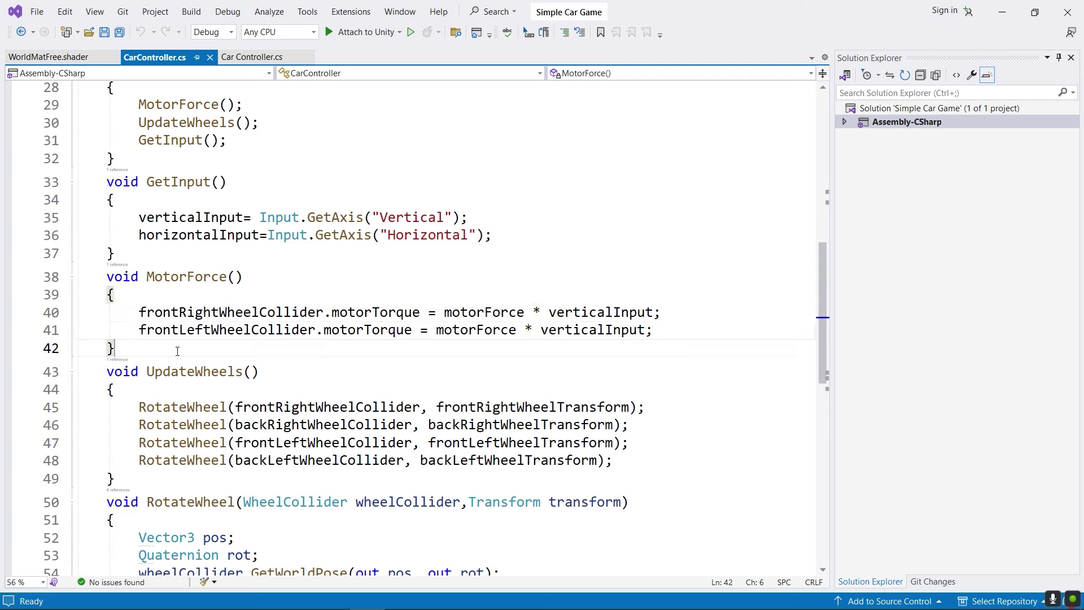
key(Return)
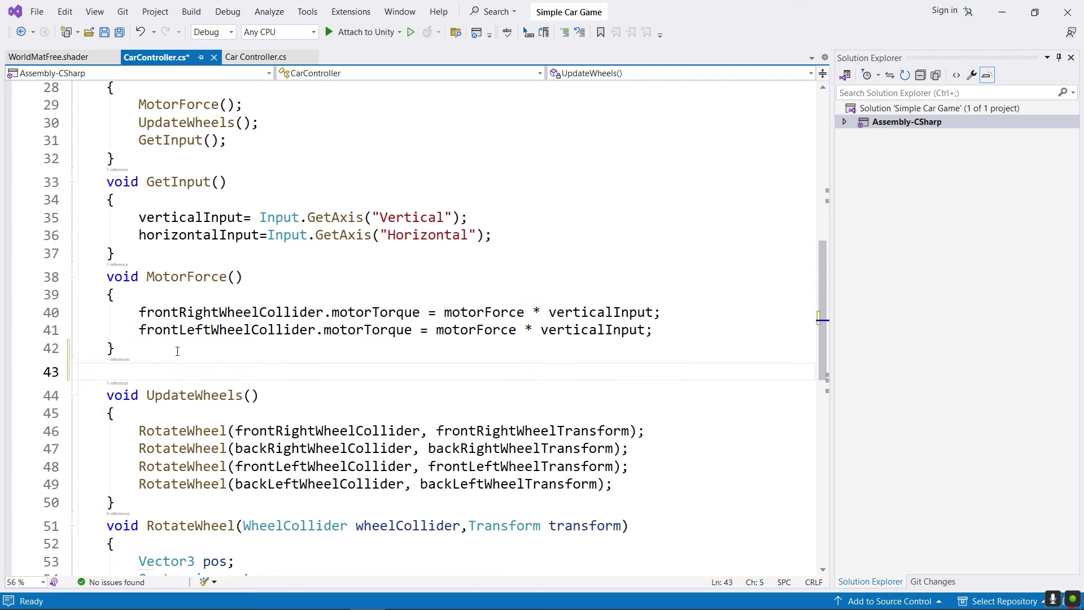
text(void )
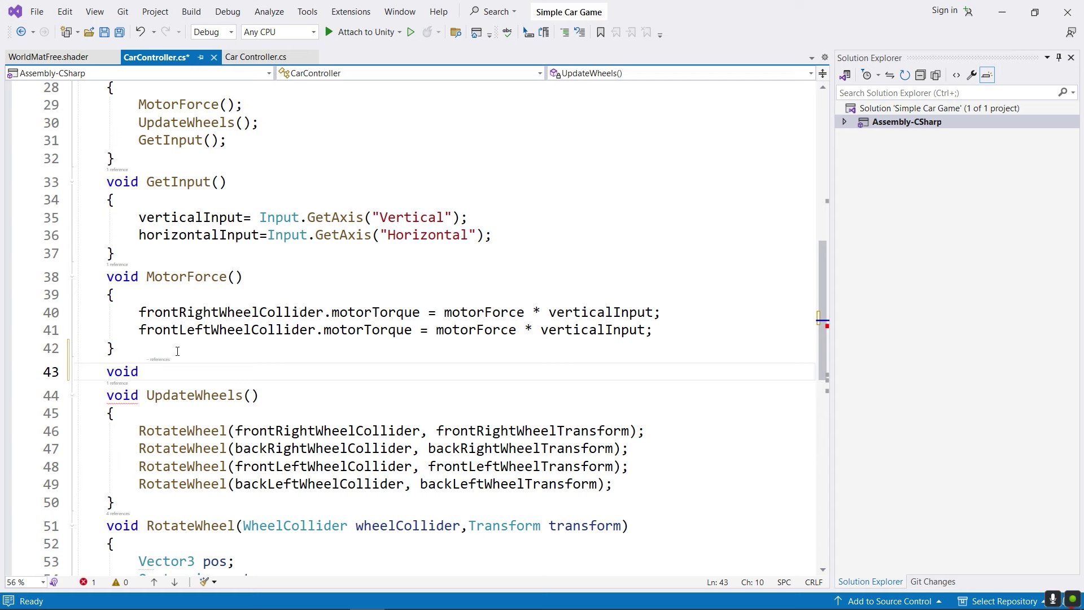
text(St)
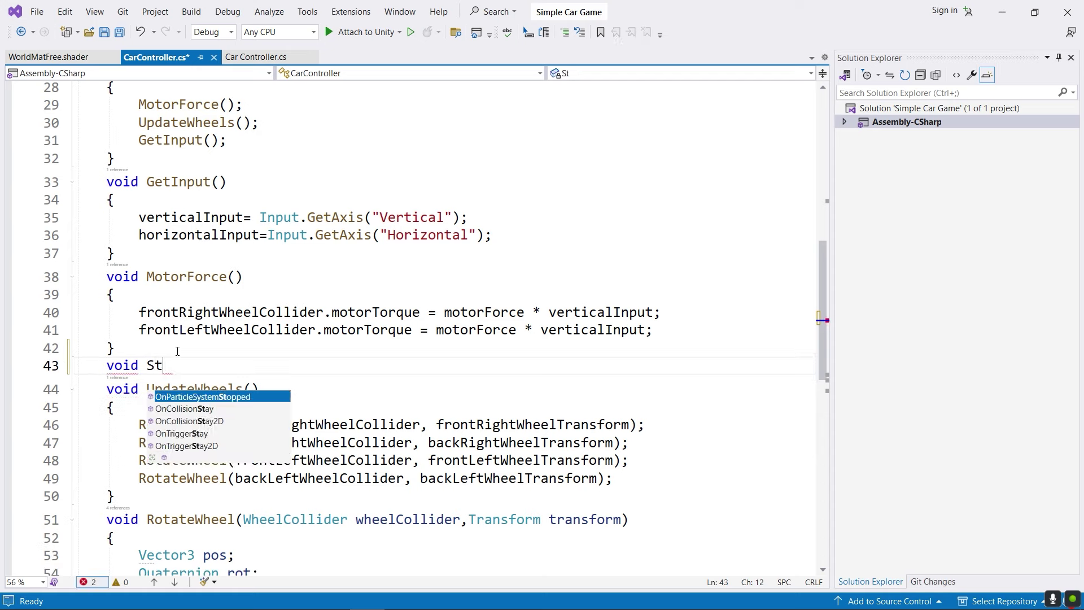
text(eering)
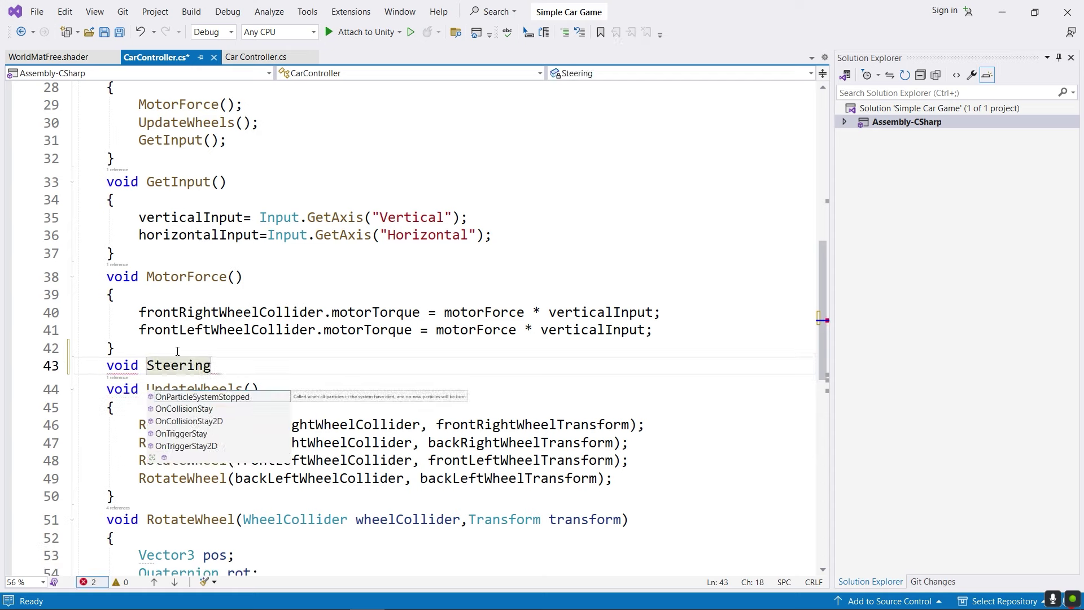
text(())
key(Return)
text({)
key(Return)
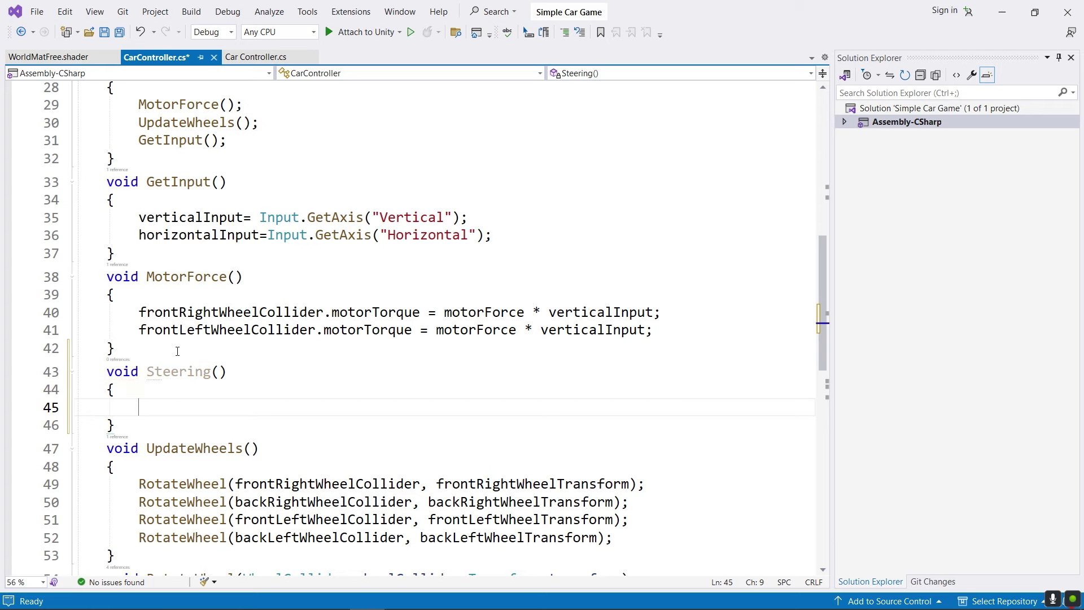
key(ctrl+s)
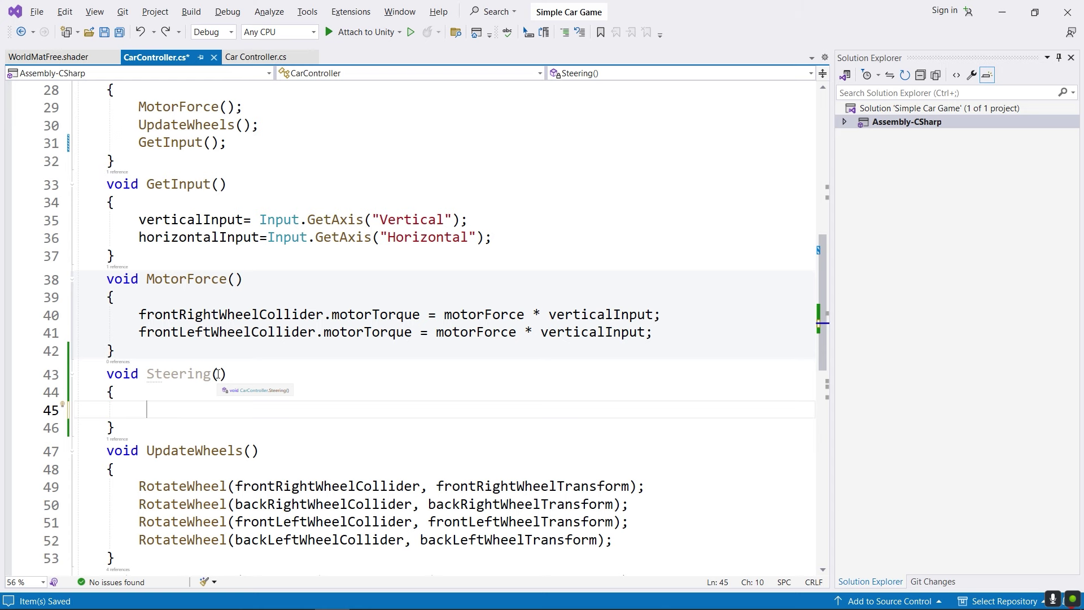
Inside Steering(), write frontRightWheelCollider.steerAngle = 30f; using IntelliSense.
scroll(220, 376, up, 7)
scroll(223, 377, up, 2)
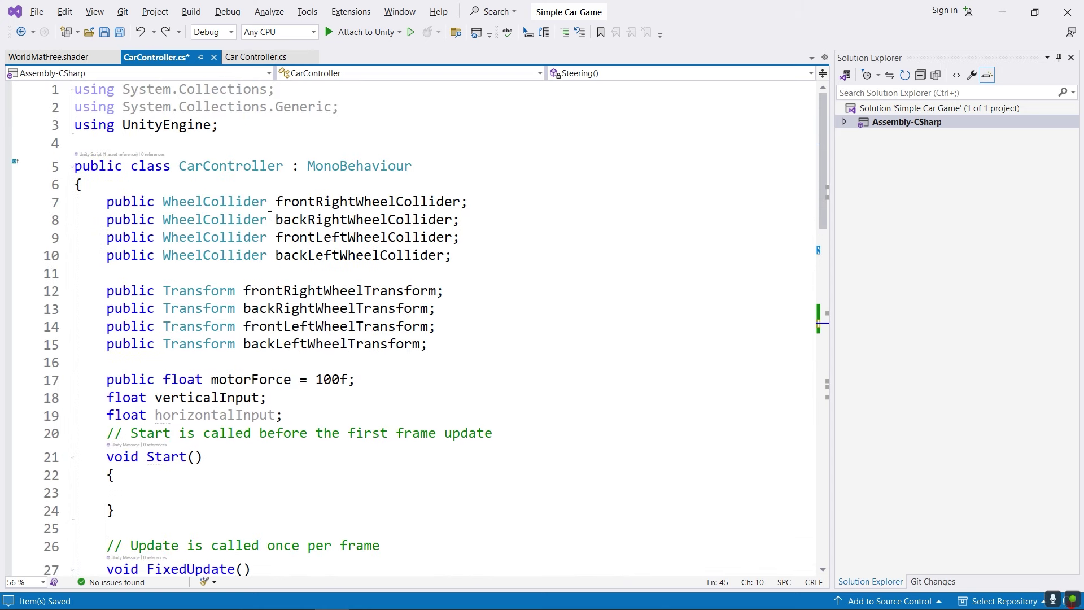
drag(276, 202, 460, 204)
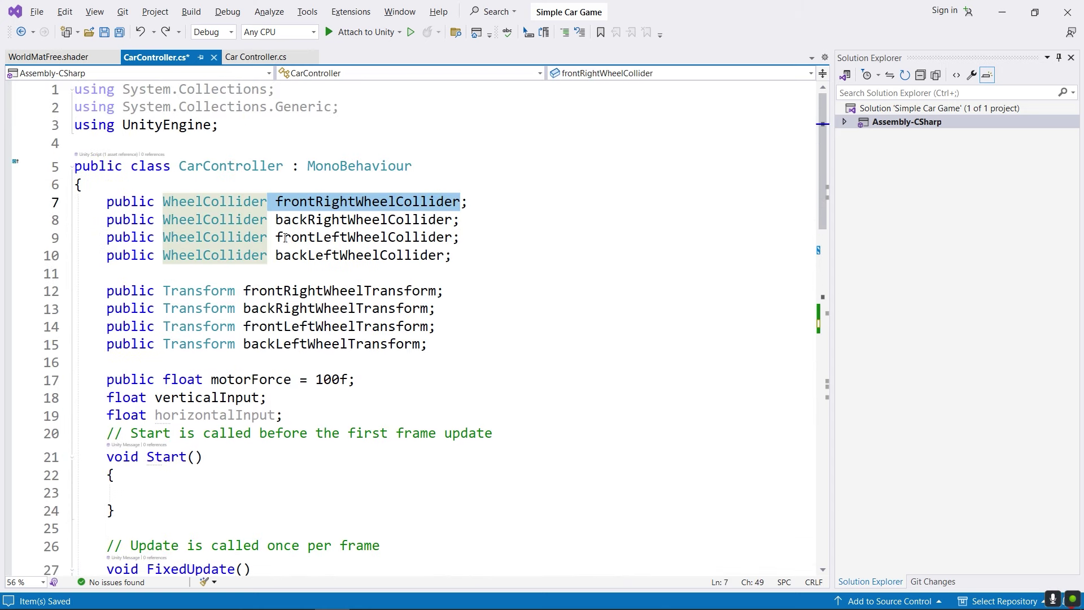
drag(276, 238, 460, 238)
scroll(222, 396, down, 4)
scroll(222, 438, down, 3)
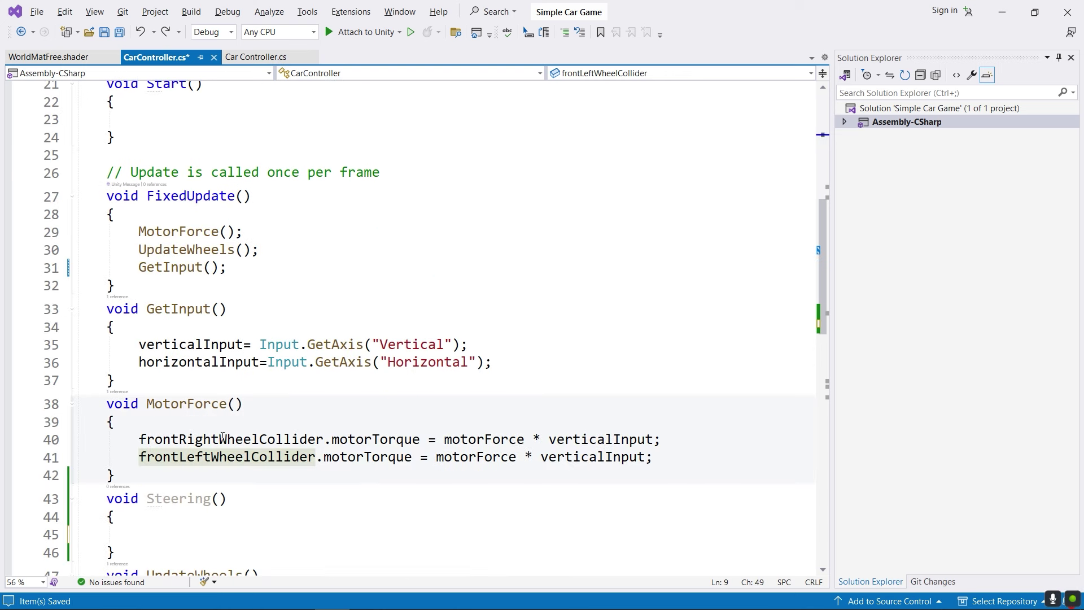
scroll(222, 438, down, 3)
click(215, 392)
click(213, 377)
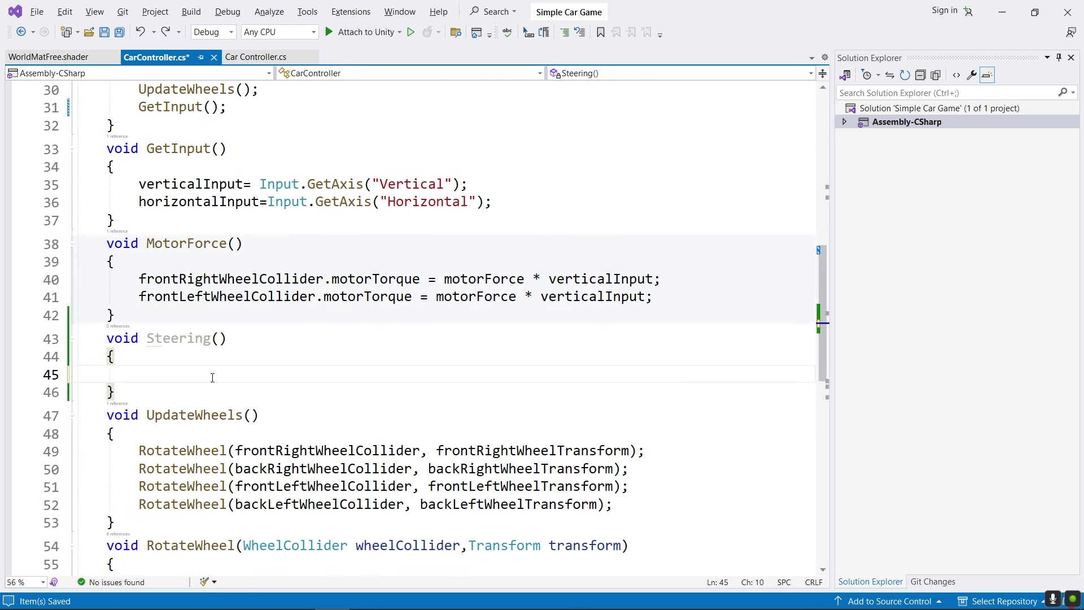
text(fro)
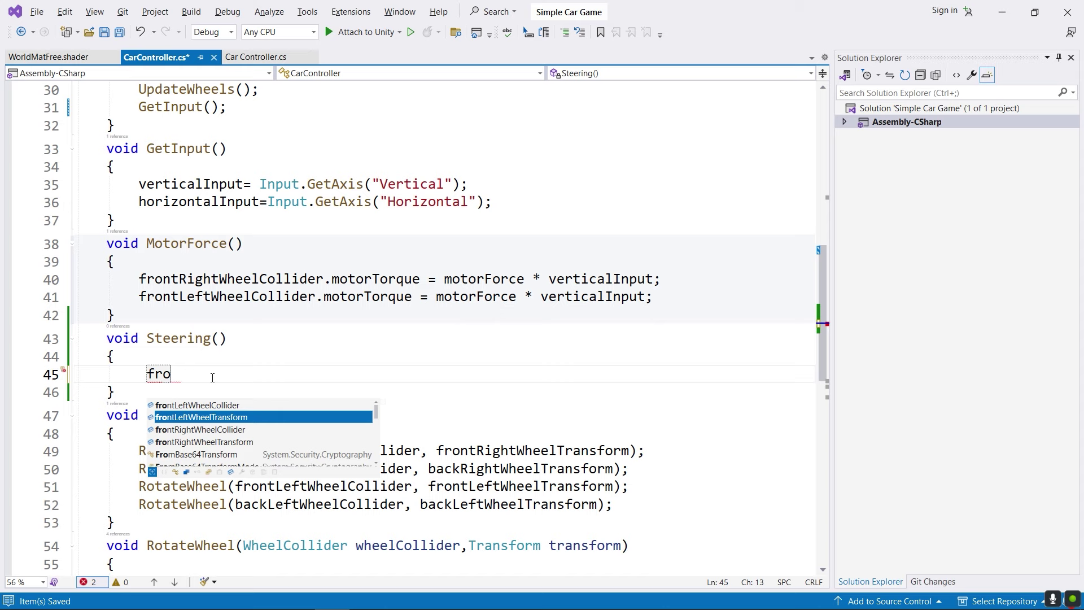
key(Down)
key(Tab)
text(.)
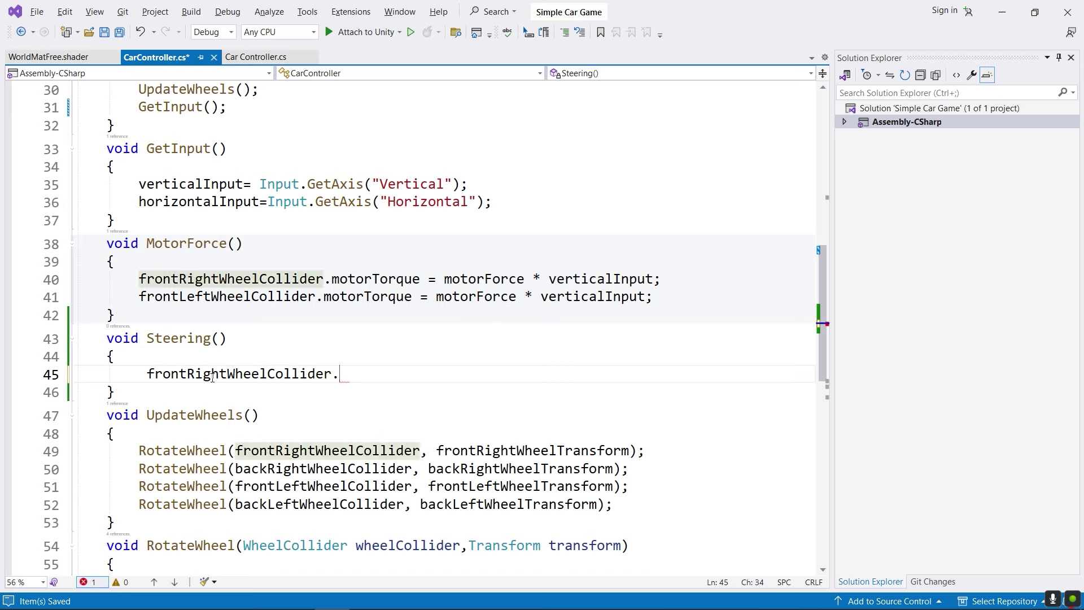
text(ste)
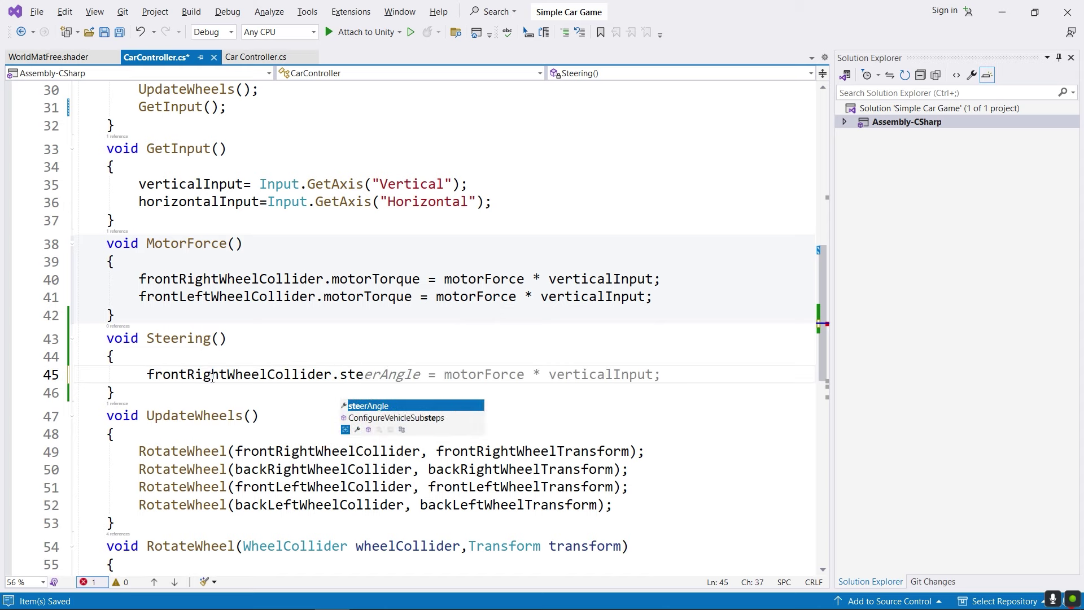
key(Tab)
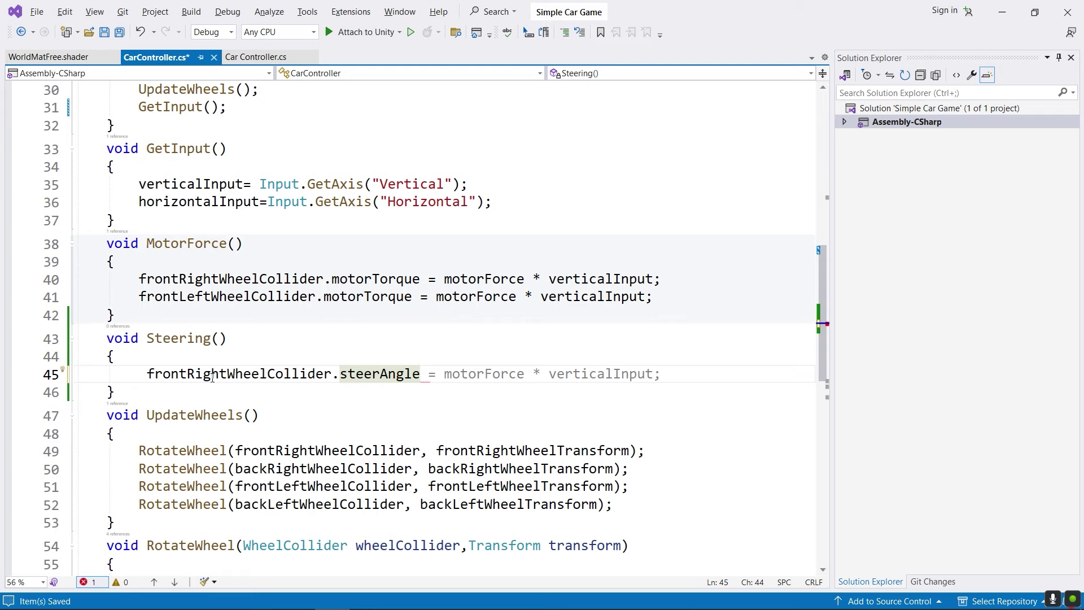
text(= 30)
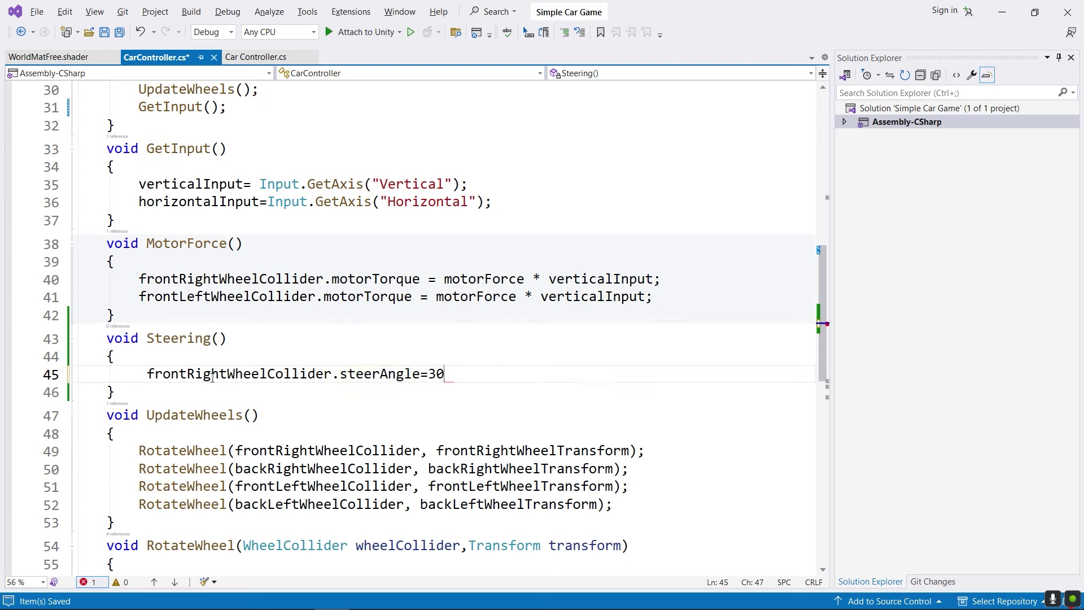
text(f;)
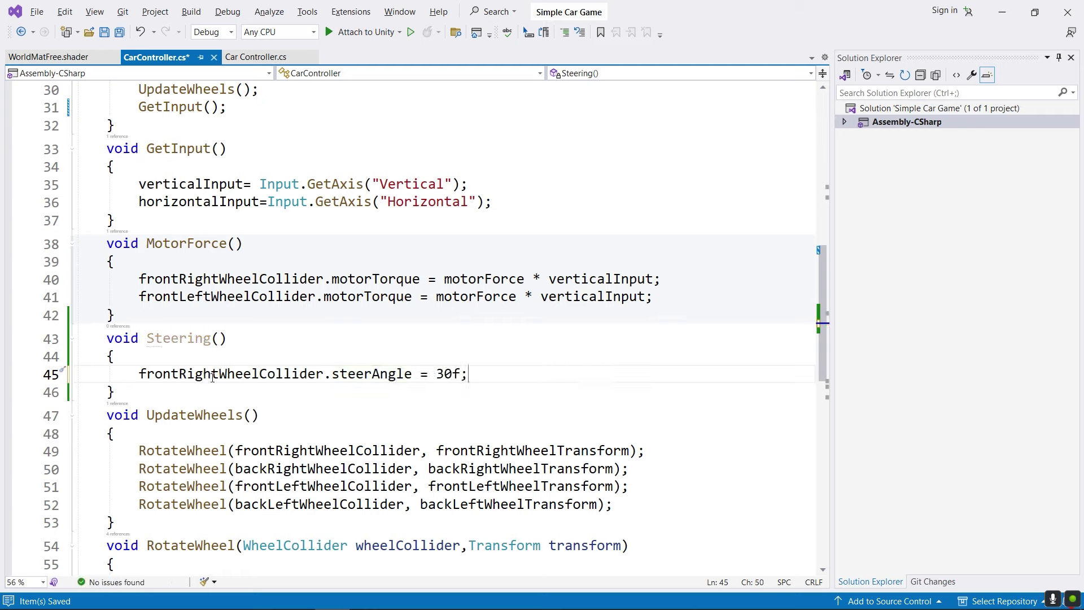
Add frontLeftWheelCollider.steerAngle = 30f; on the next line.
drag(139, 374, 472, 376)
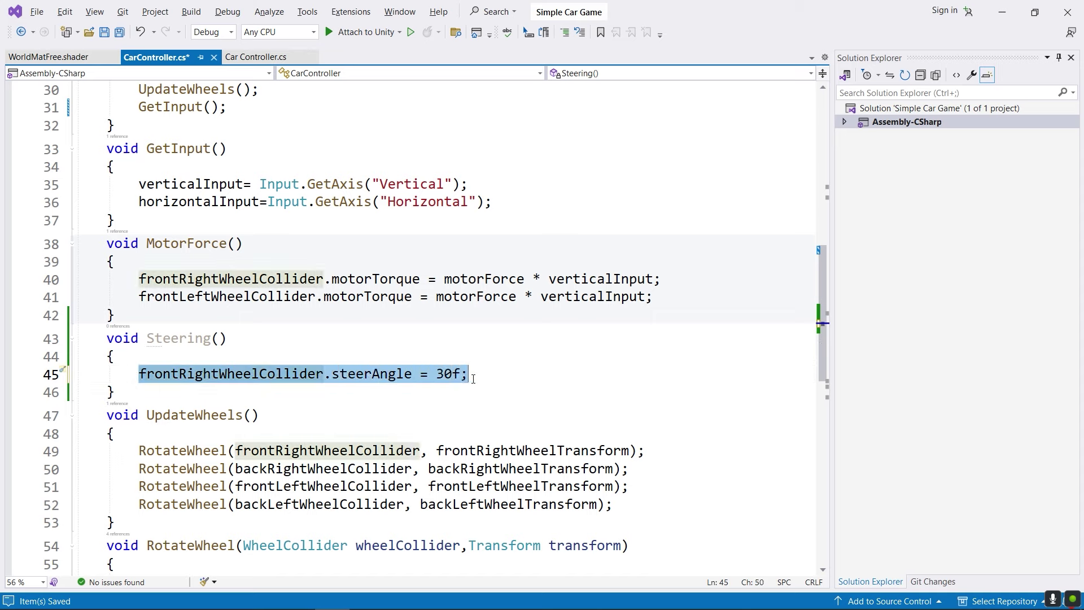
click(493, 368)
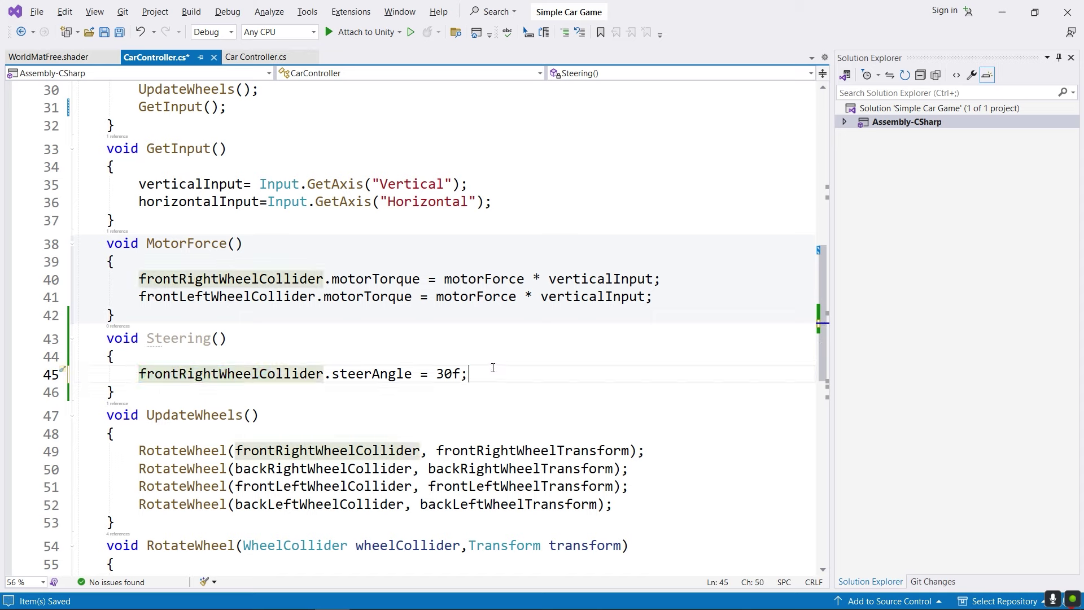
key(Return)
text(fr)
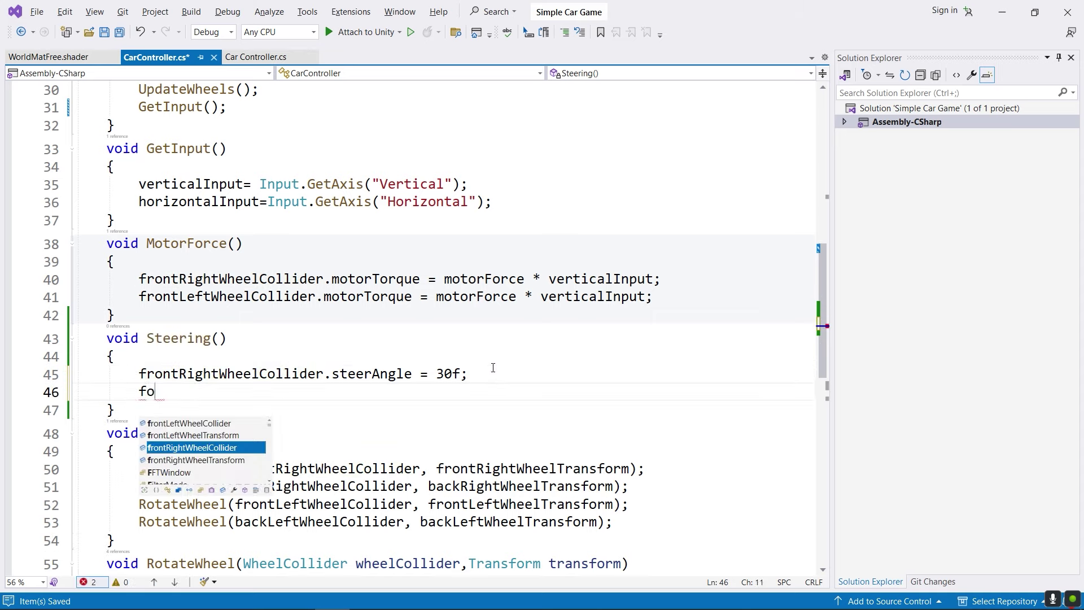
text(o)
key(Up)
key(Up)
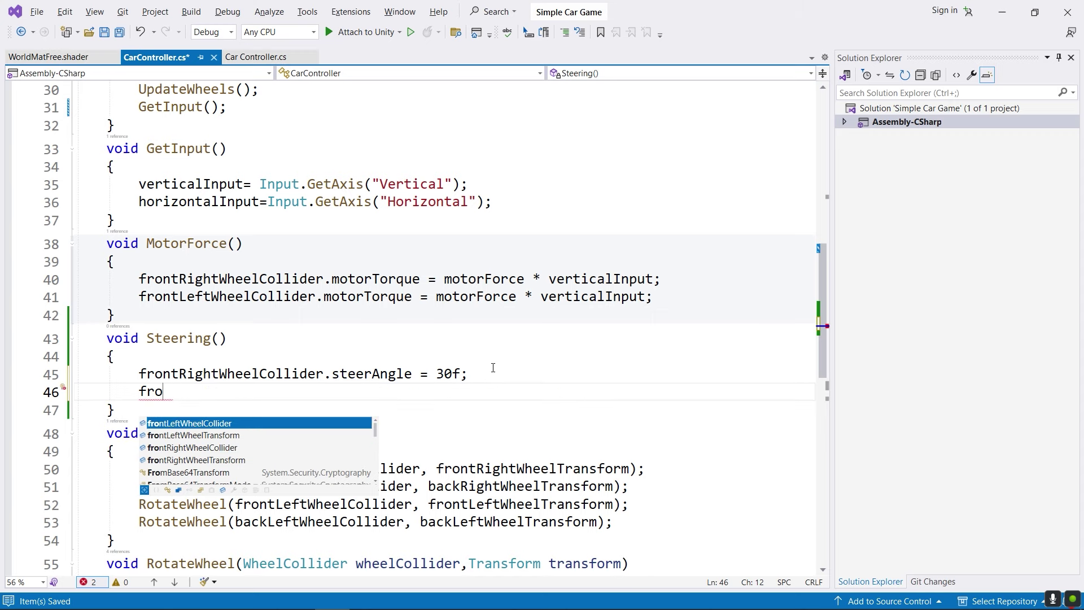
key(Tab)
text(.st)
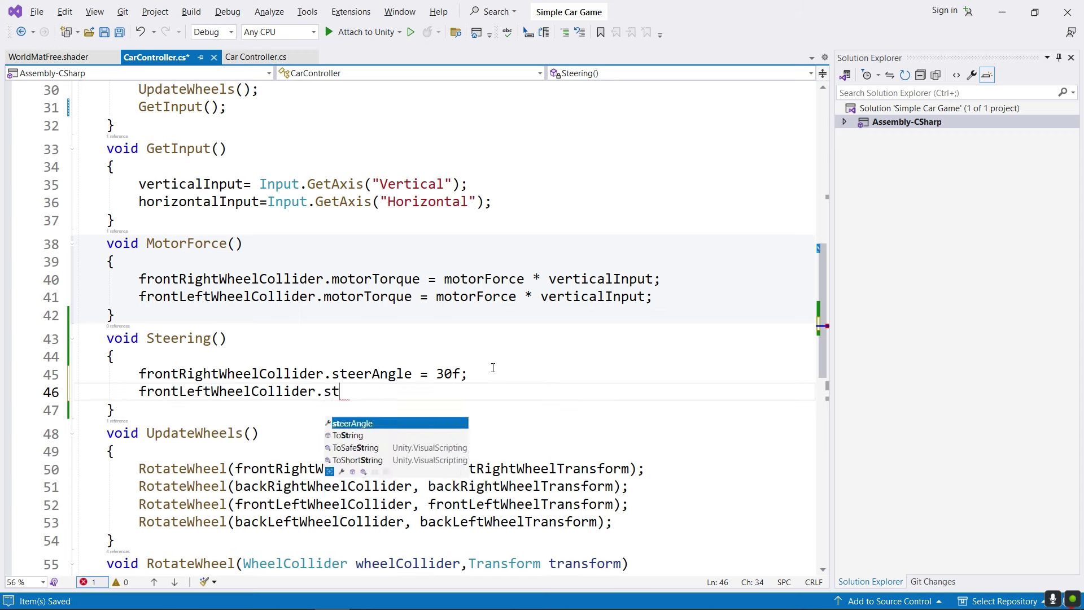
key(Tab)
text(= )
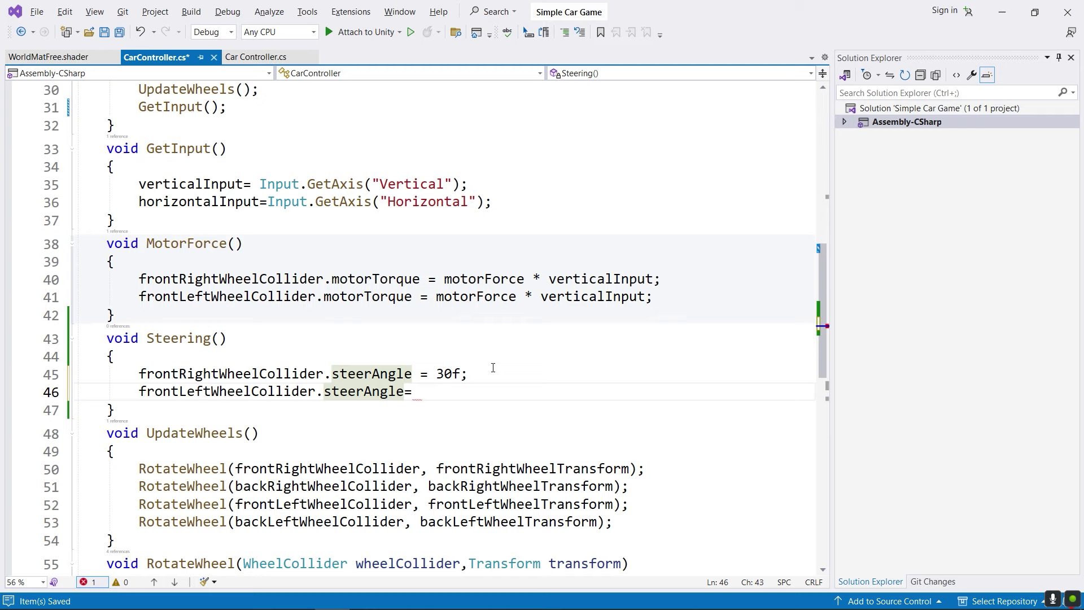
text(30f)
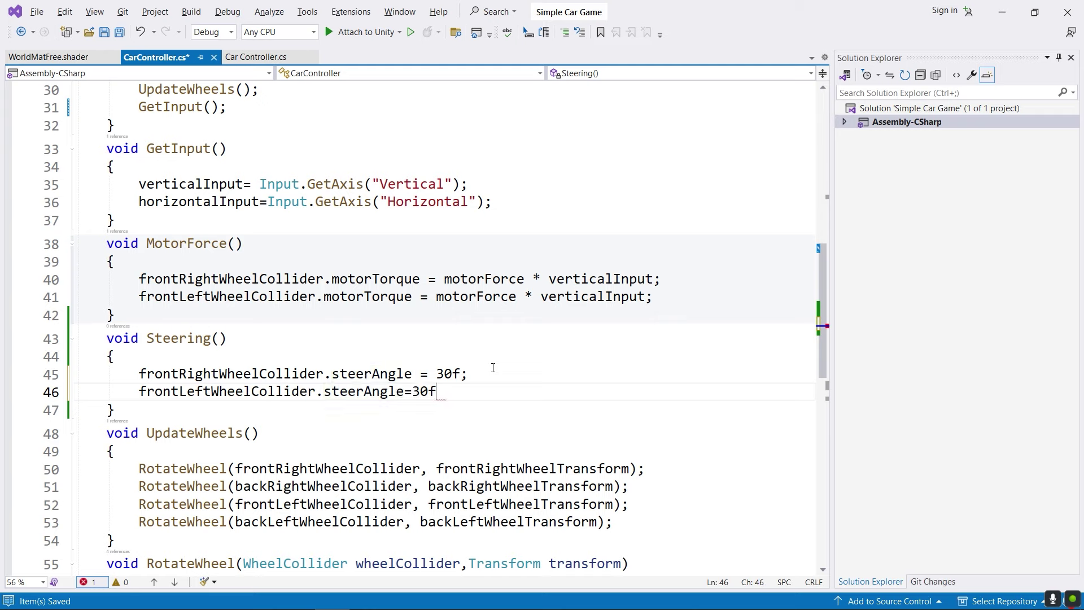
text(;)
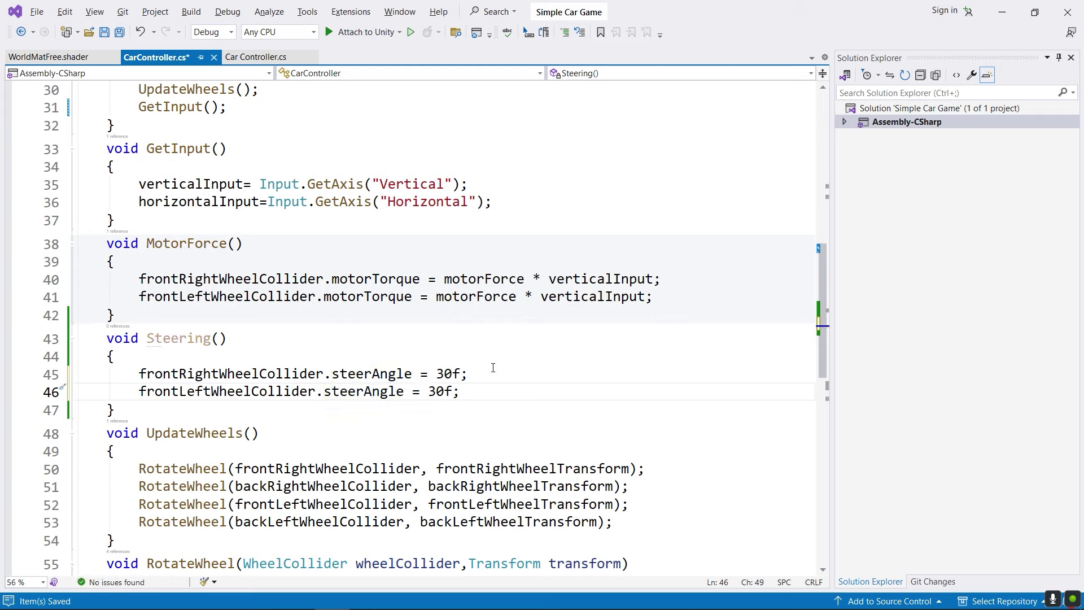
Call Steering(); from FixedUpdate after GetInput() and save the script.
drag(133, 374, 485, 391)
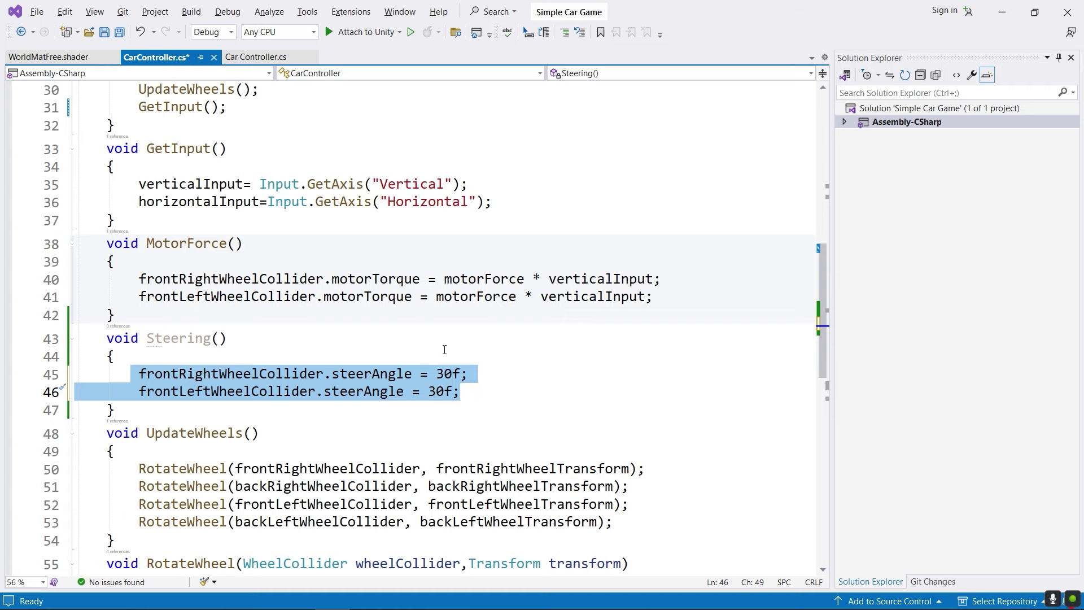
drag(147, 337, 228, 338)
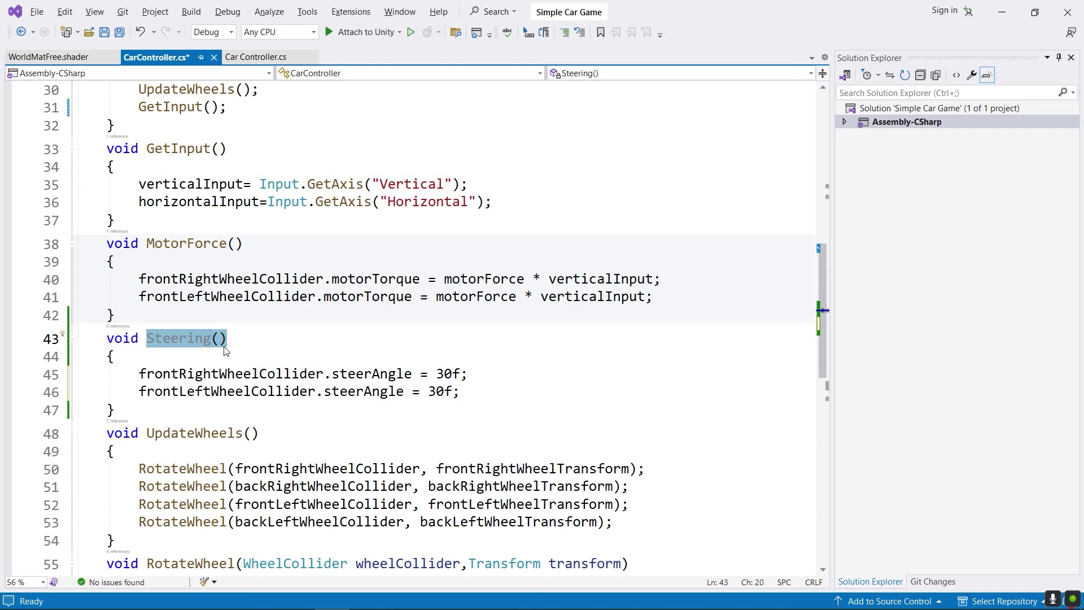
scroll(255, 184, up, 2)
click(258, 216)
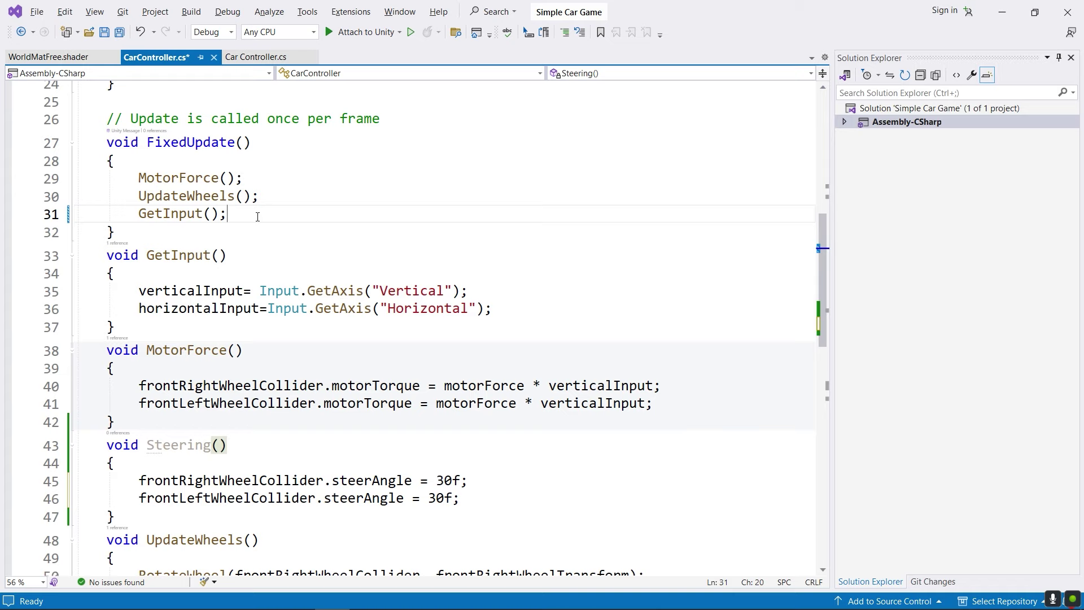
key(Return)
text(Steering())
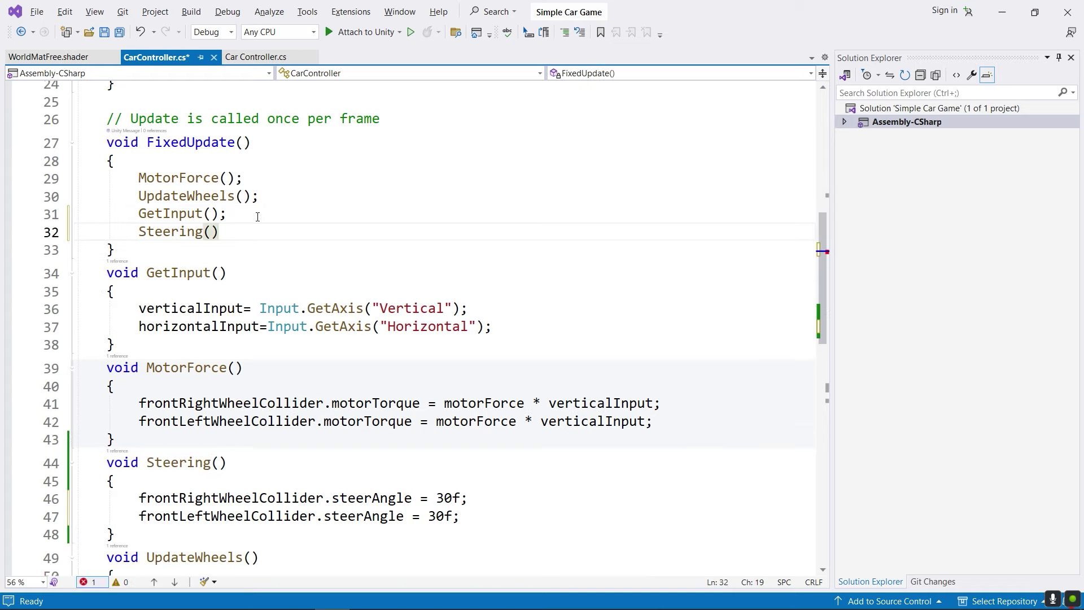
text(;)
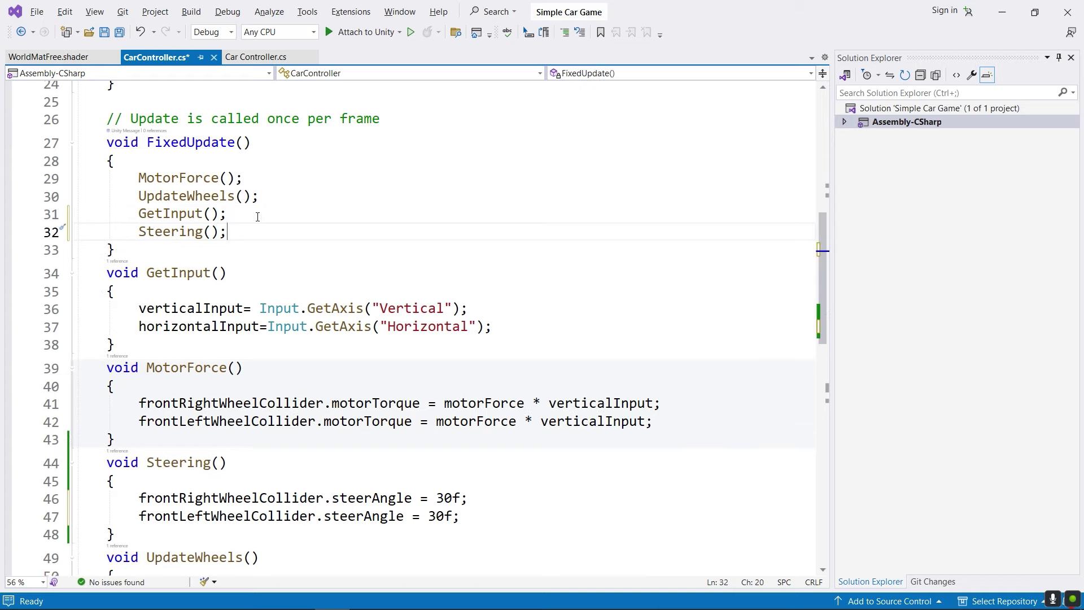
key(ctrl+s)
Play the scene, compare both front wheels' Y rotation of 30, then stop and return to Visual Studio.
key(alt+Tab)
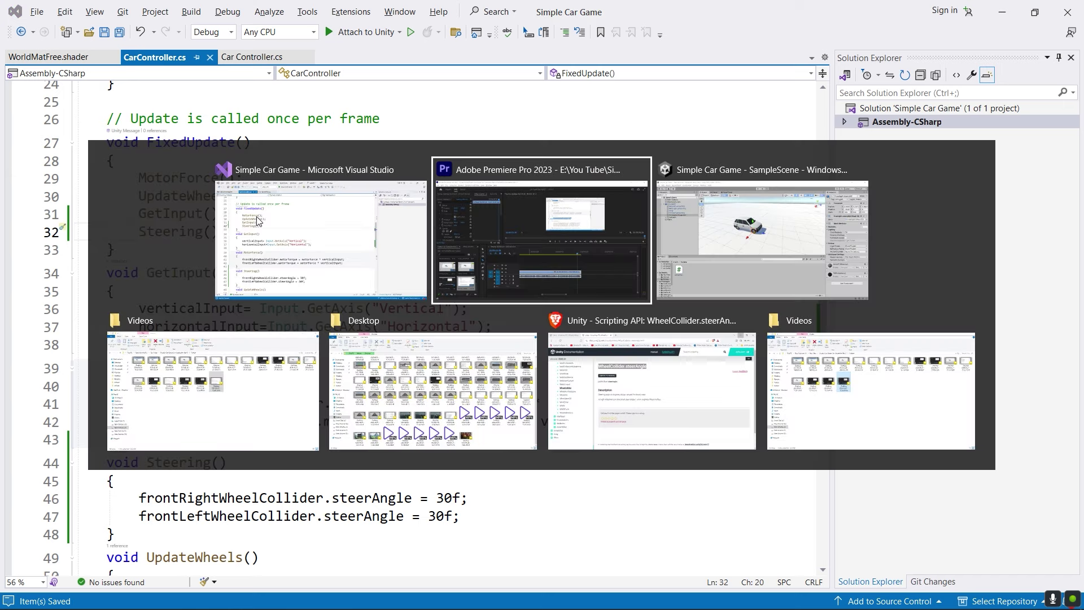
key(alt+Tab)
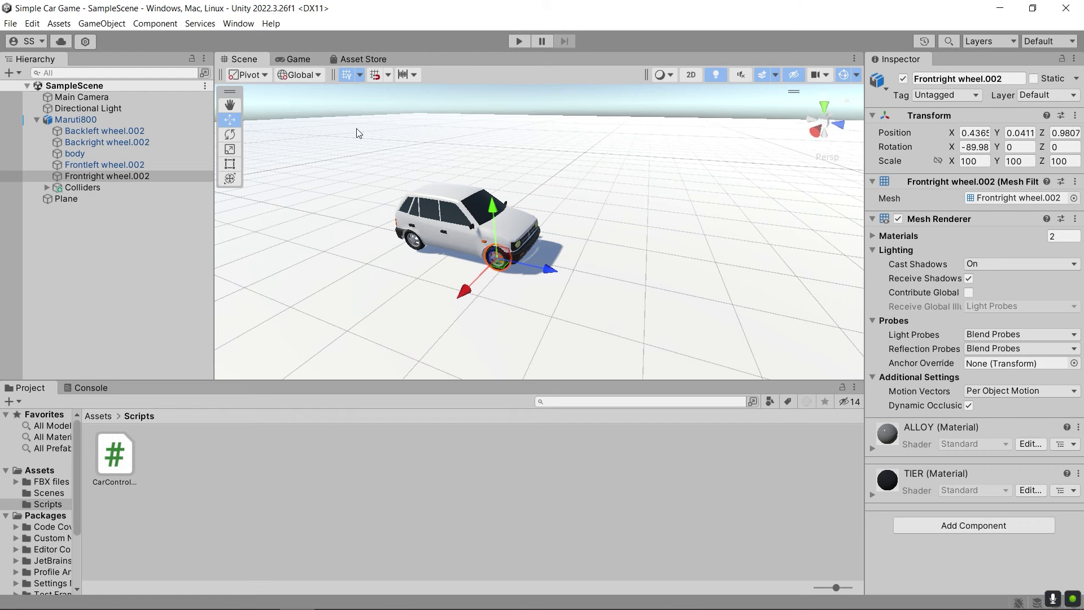
click(519, 41)
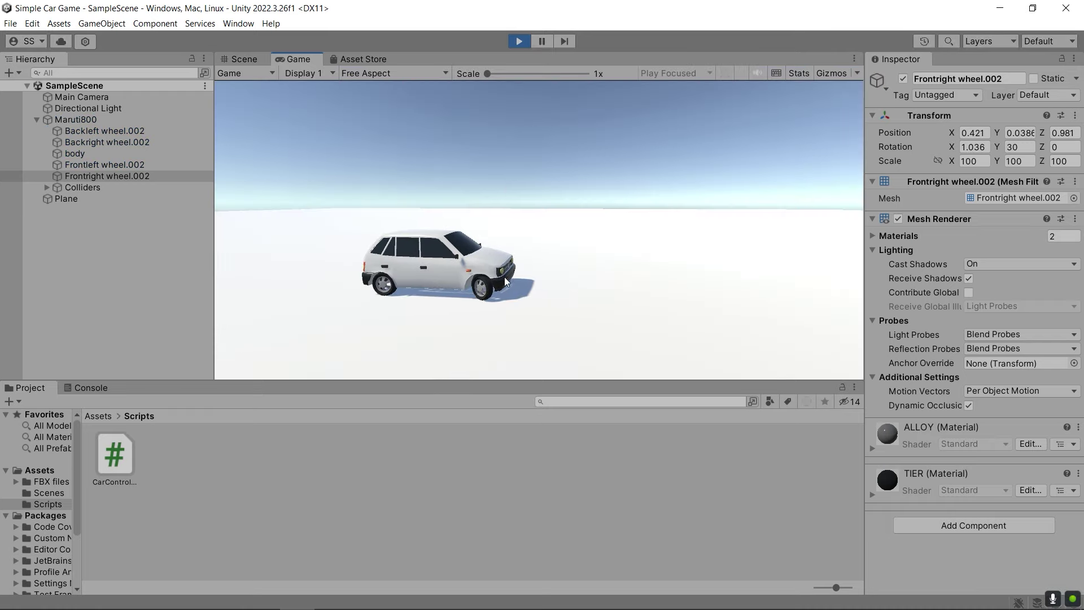
click(133, 164)
click(134, 177)
click(133, 167)
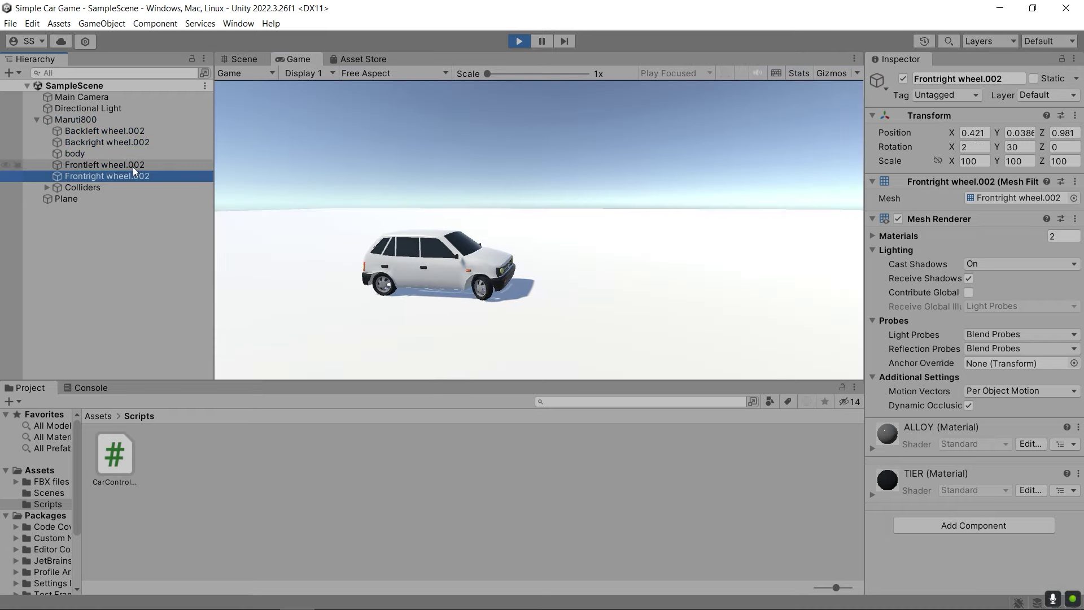
click(133, 175)
click(134, 164)
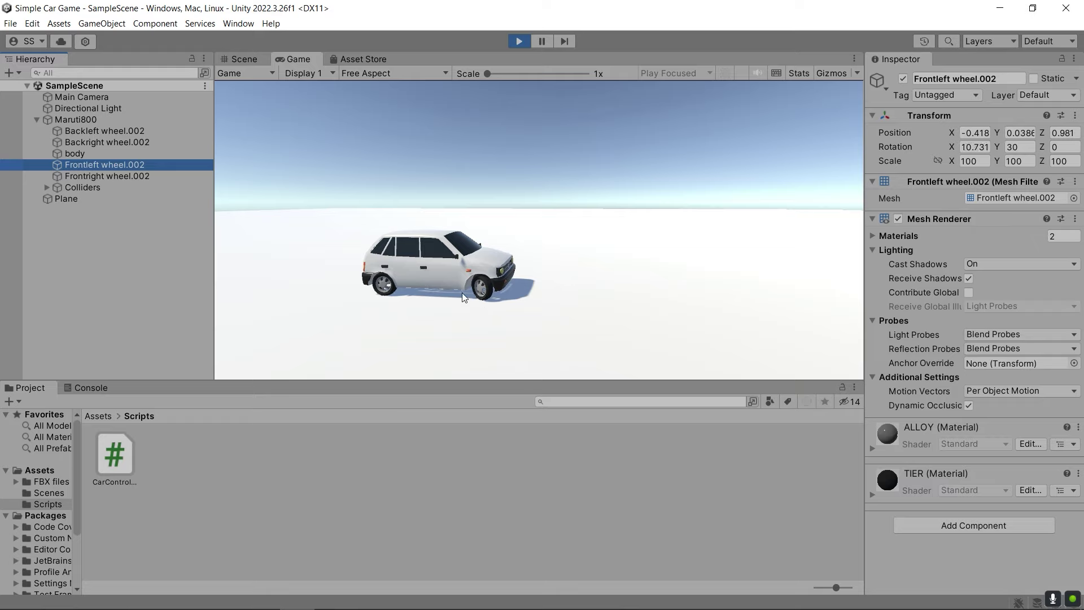
click(511, 42)
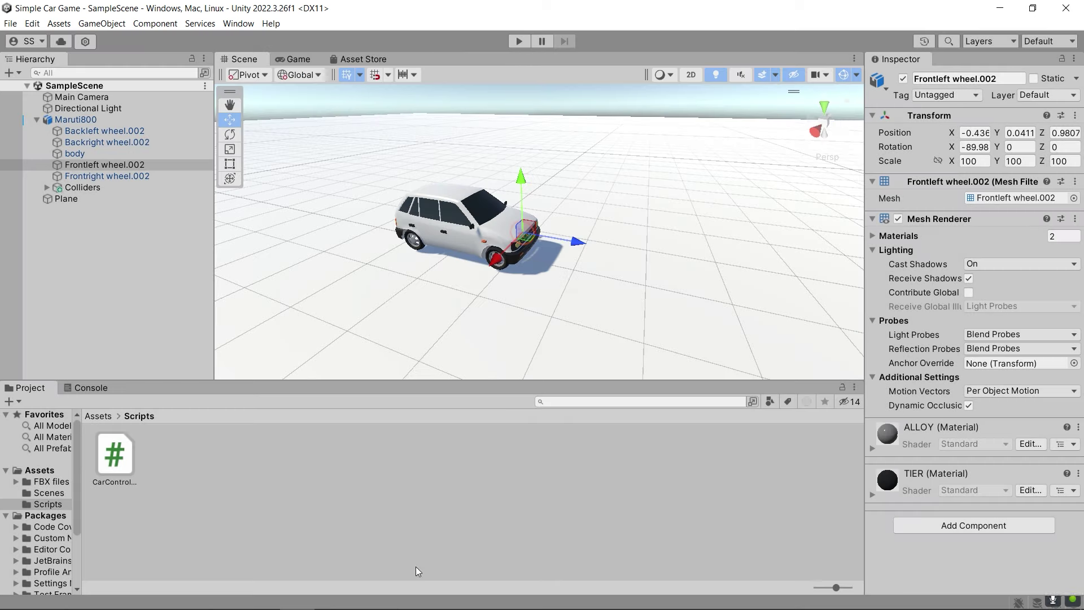
click(333, 599)
Change line 46's steer angle to 30f * horizontalInput.
click(549, 296)
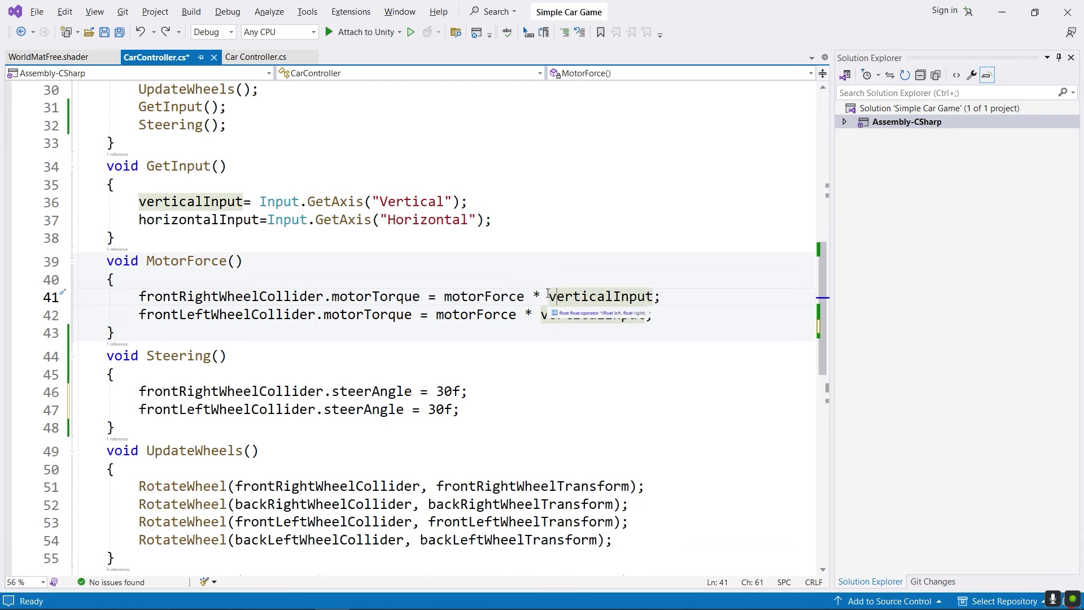
drag(549, 296, 662, 297)
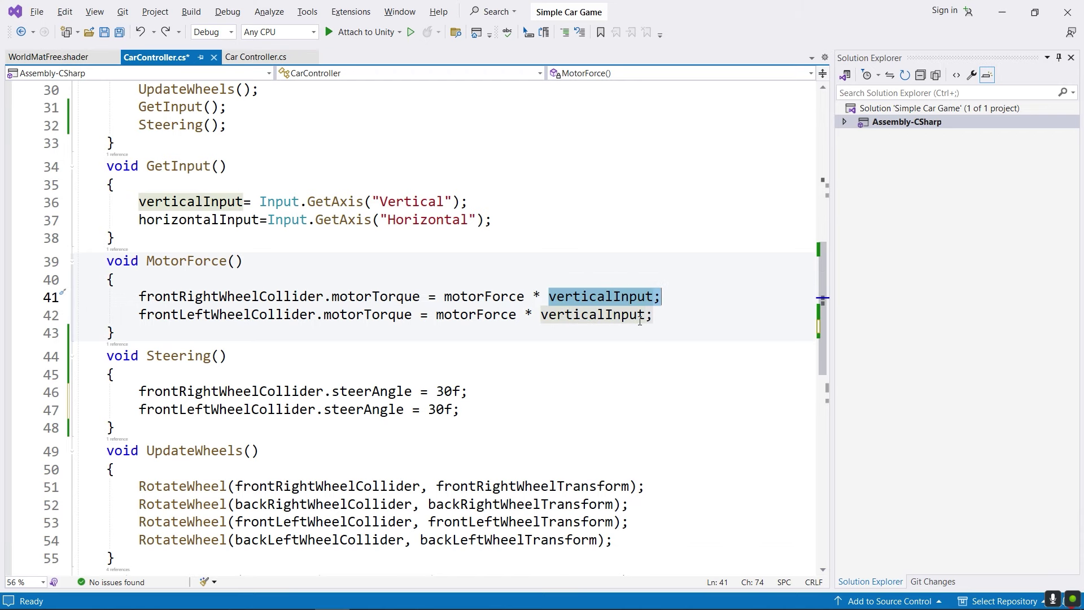
double_click(489, 305)
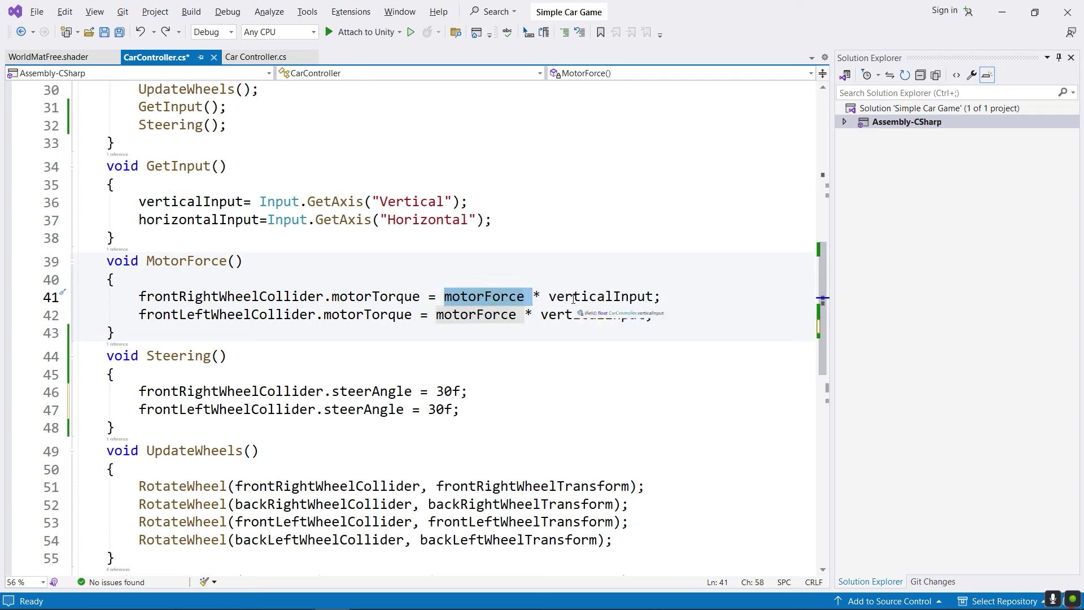
drag(445, 296, 546, 298)
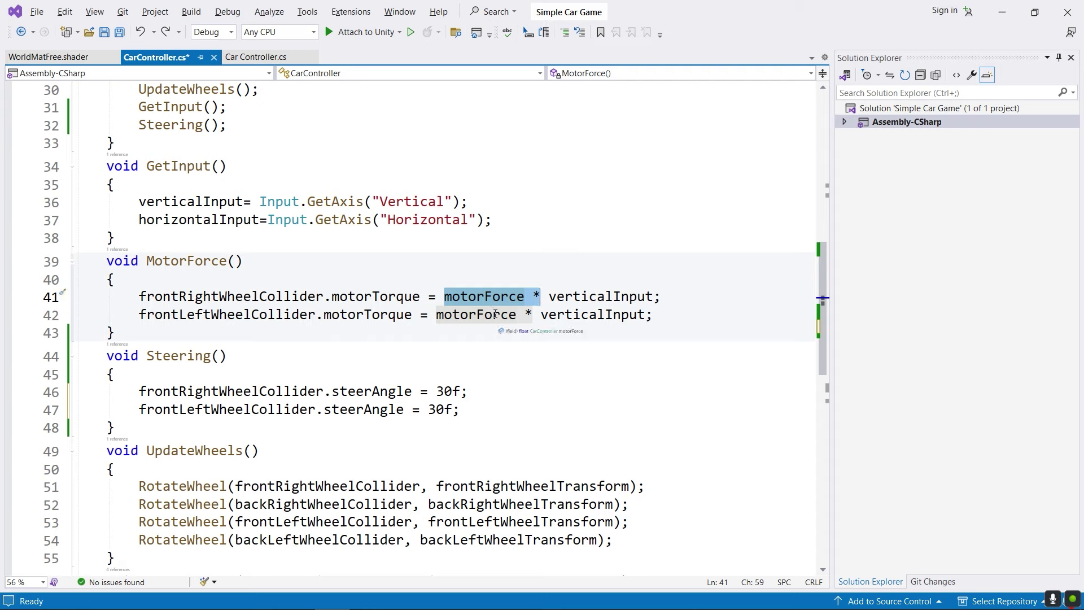
click(454, 389)
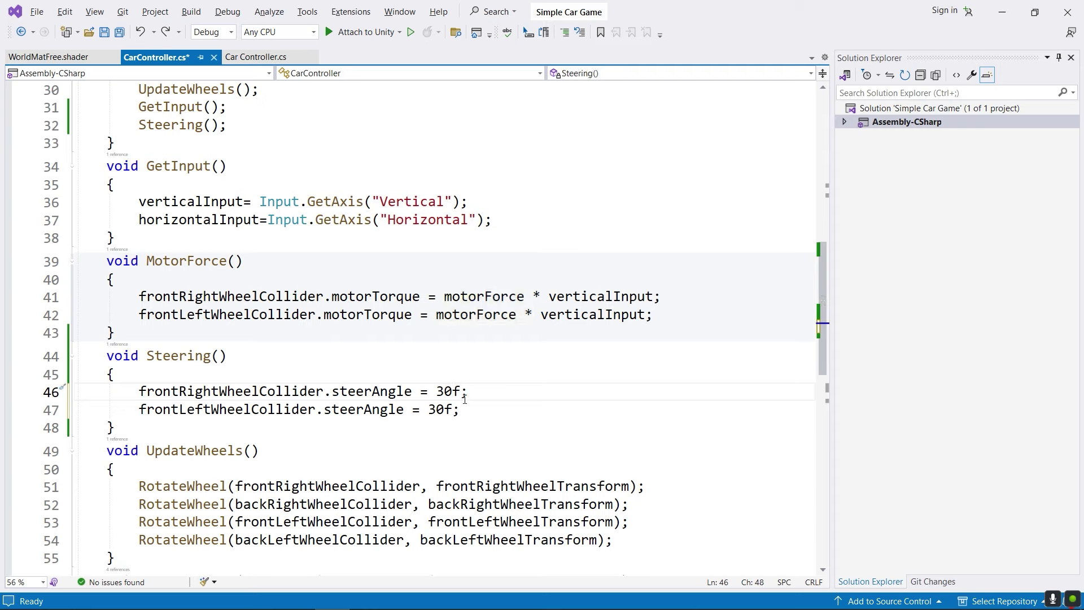
click(463, 393)
drag(131, 223, 261, 223)
key(ctrl+c)
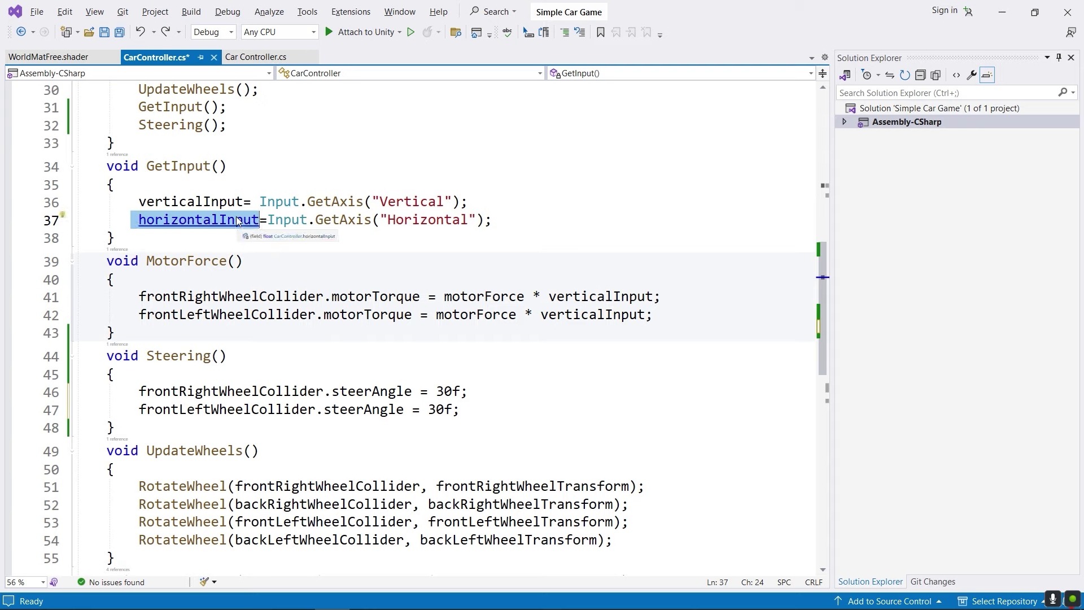
click(460, 391)
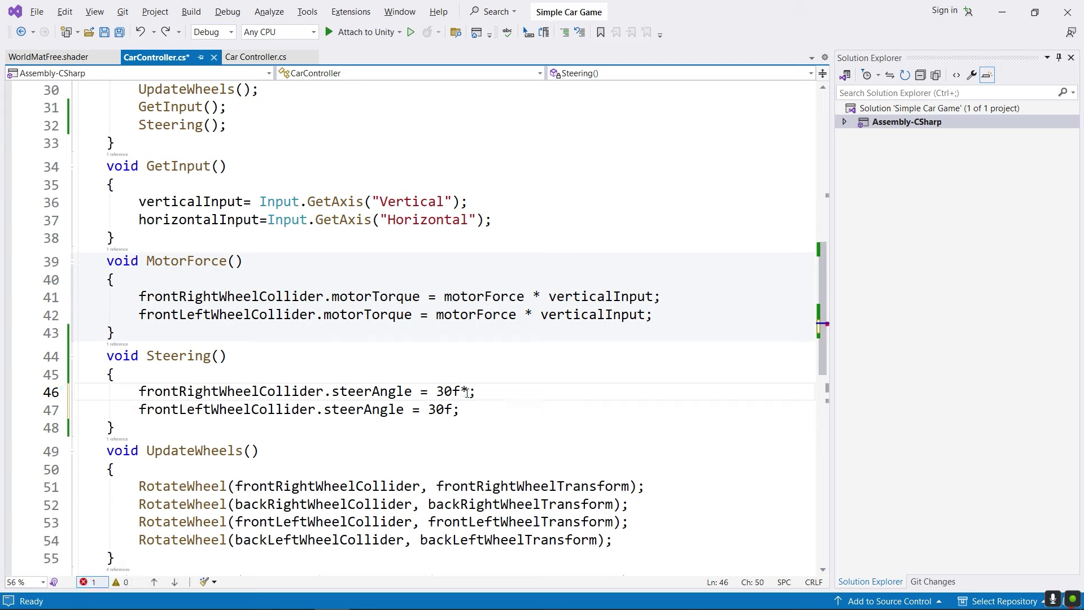
text(horizontalInput)
Make line 47's steer angle 30f * horizontalInput too and save the script.
click(451, 411)
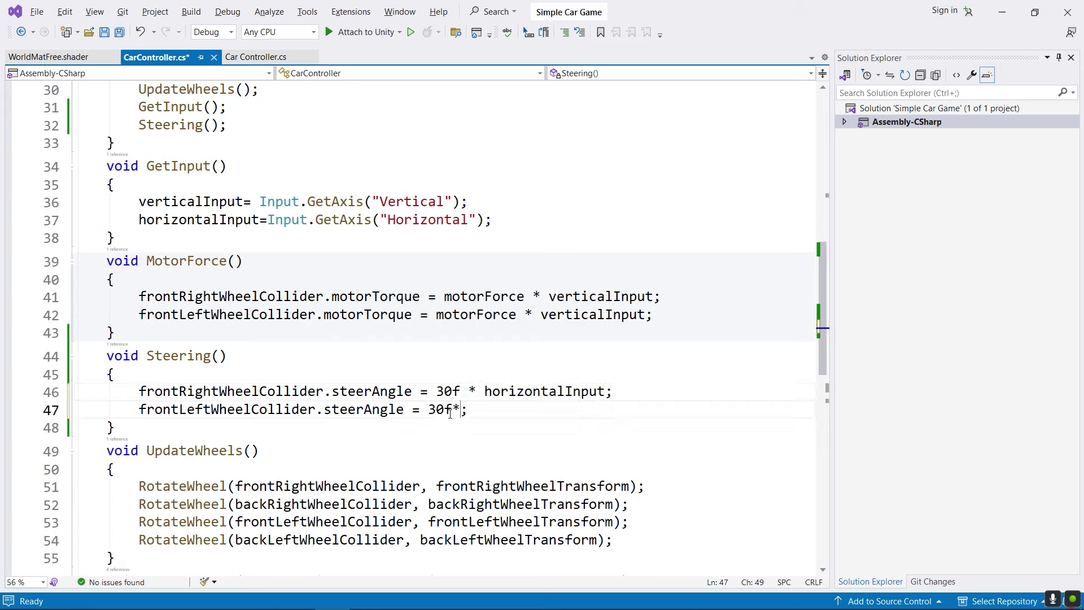
key(ctrl)
key(ctrl+v)
key(ctrl+s)
click(551, 378)
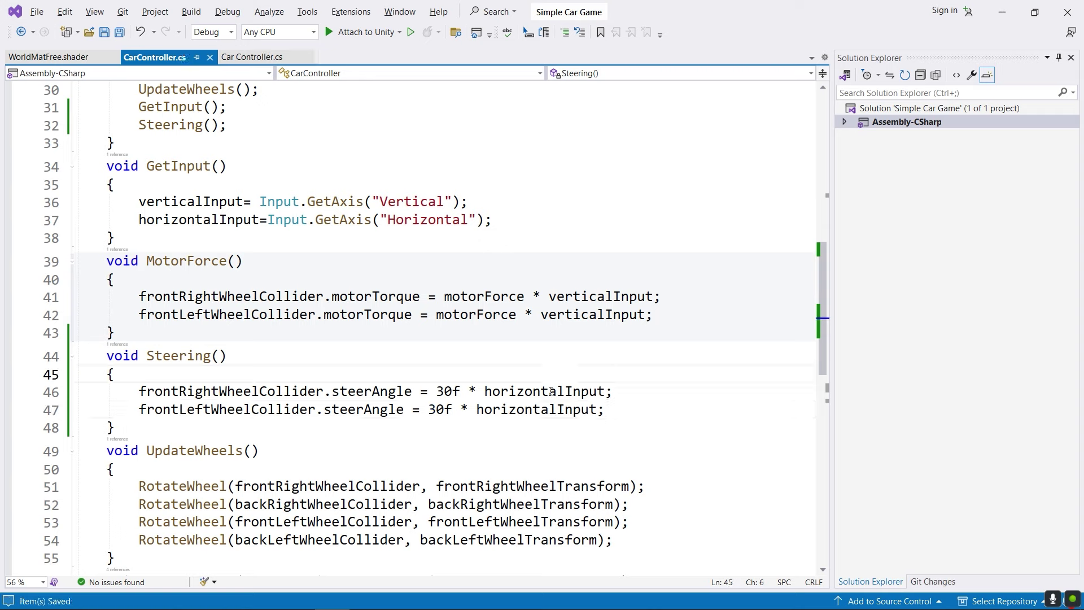
drag(479, 391, 606, 392)
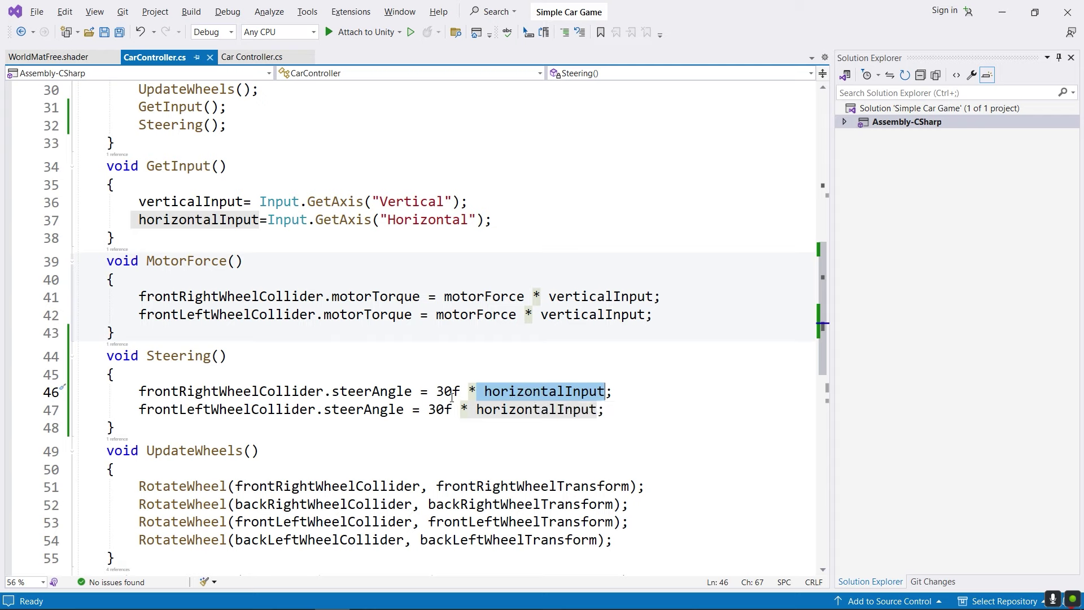
drag(437, 392, 466, 390)
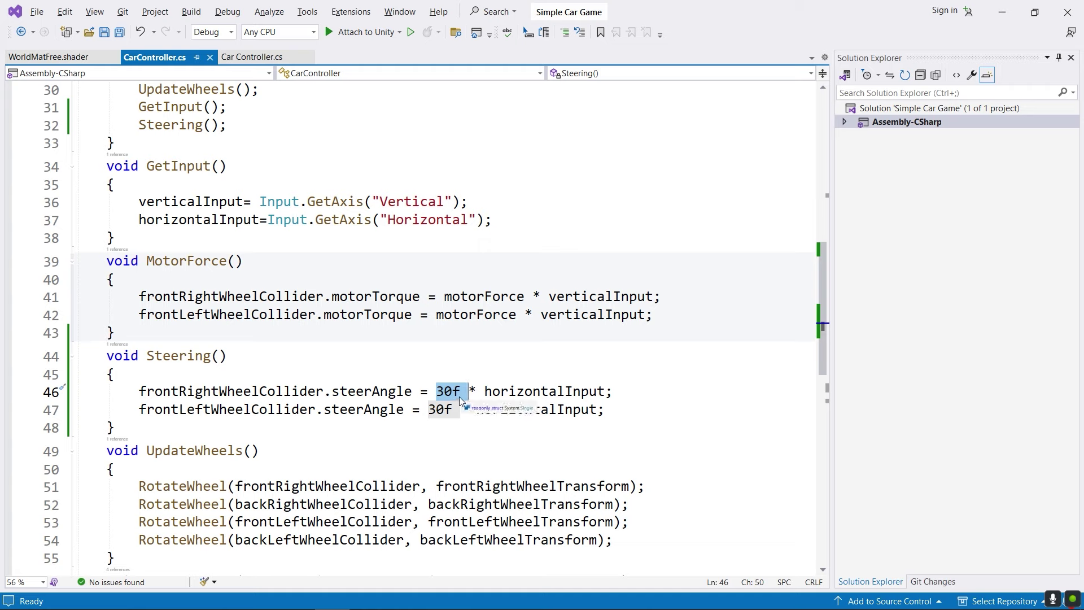
key(ctrl+s)
key(alt+Tab)
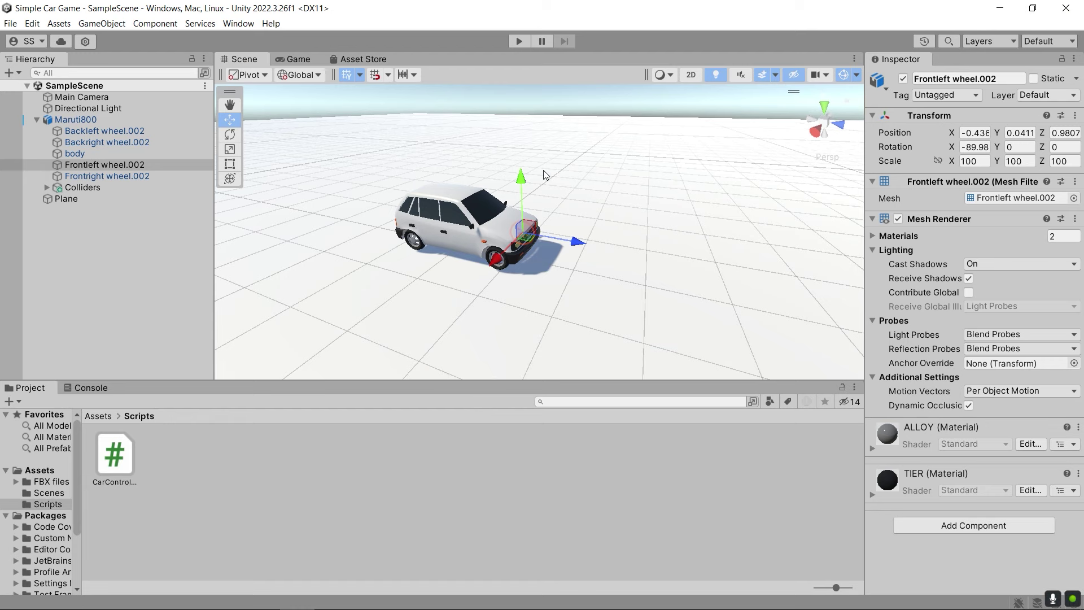
Play the scene and steer with A and D, driving forward with W while turning.
click(520, 42)
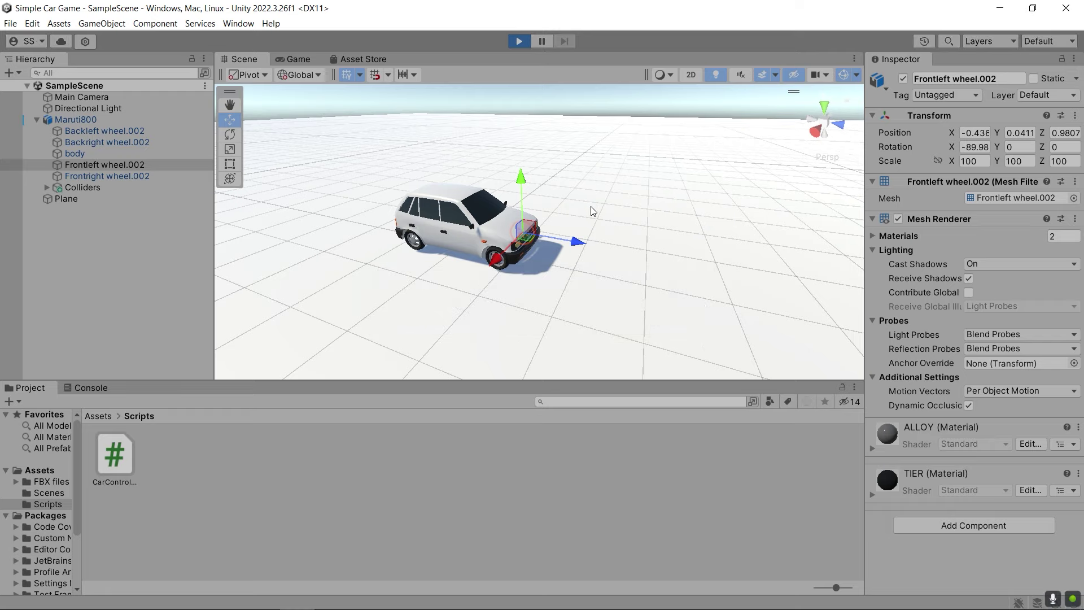
key(d)
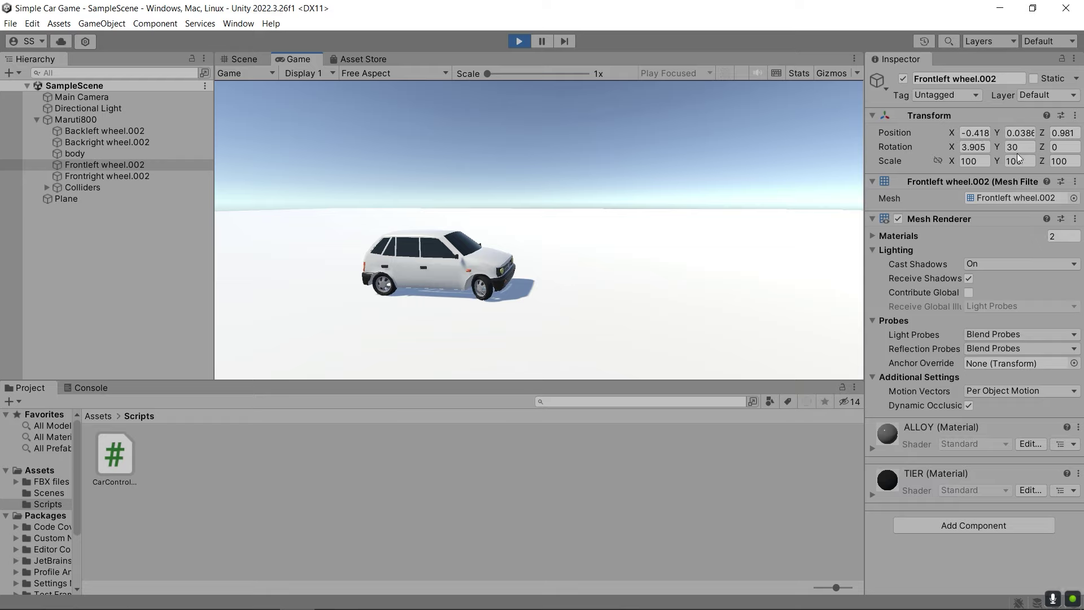
key(a)
click(627, 242)
key(w)
key(a)
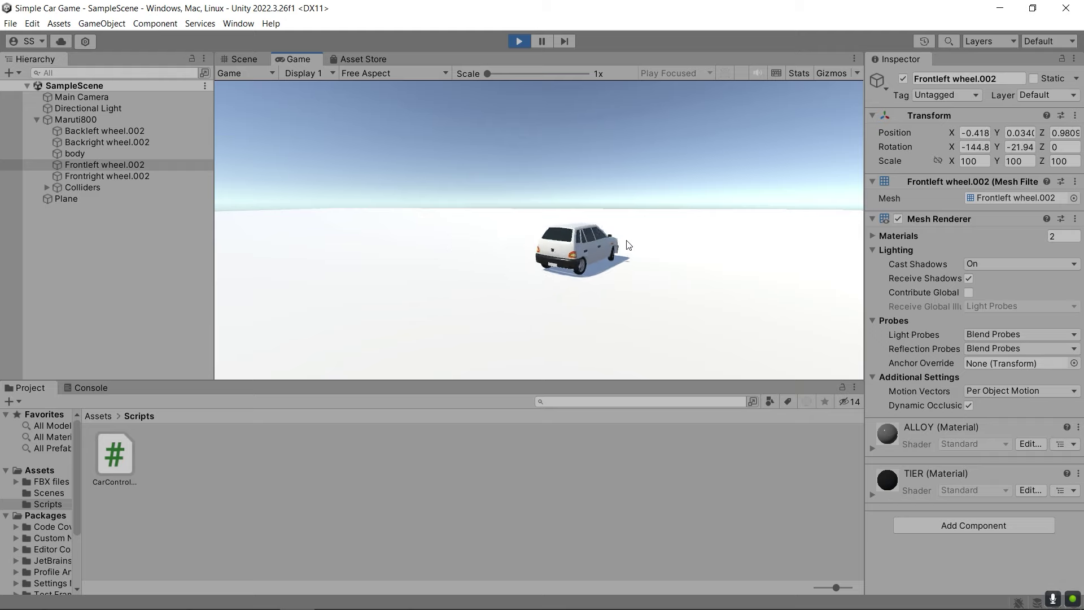
key(d)
key(a)
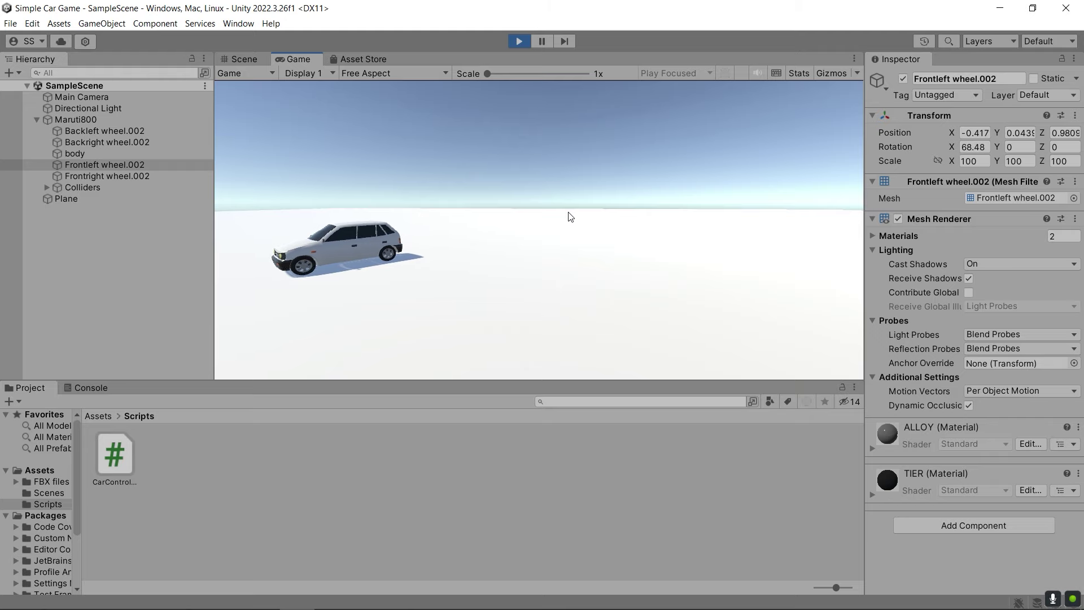
Stop play, select Maruti800, and reopen the CarController script.
click(518, 41)
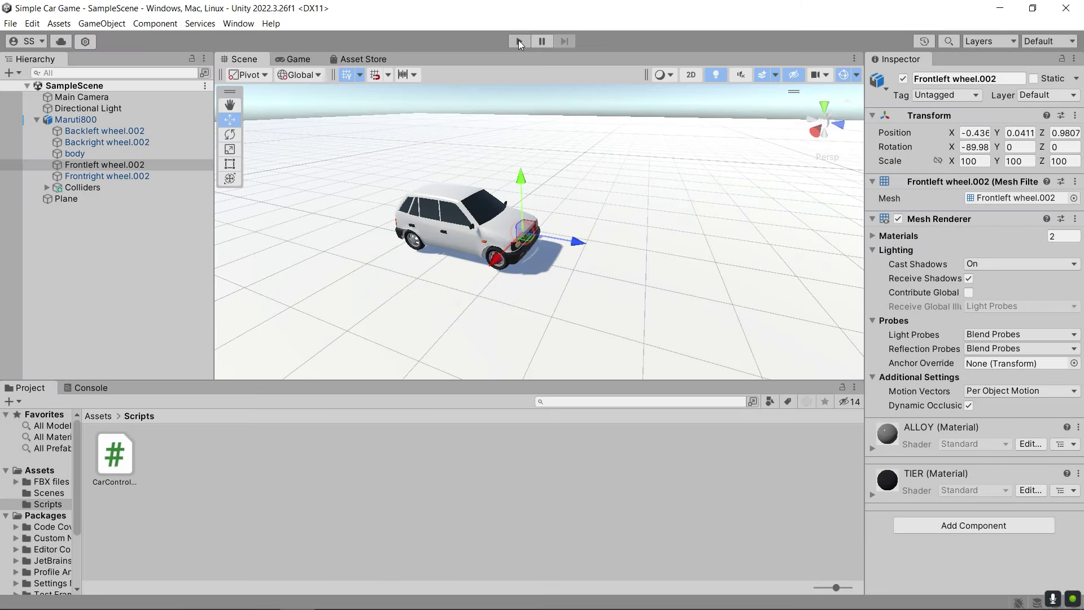
click(108, 131)
click(101, 120)
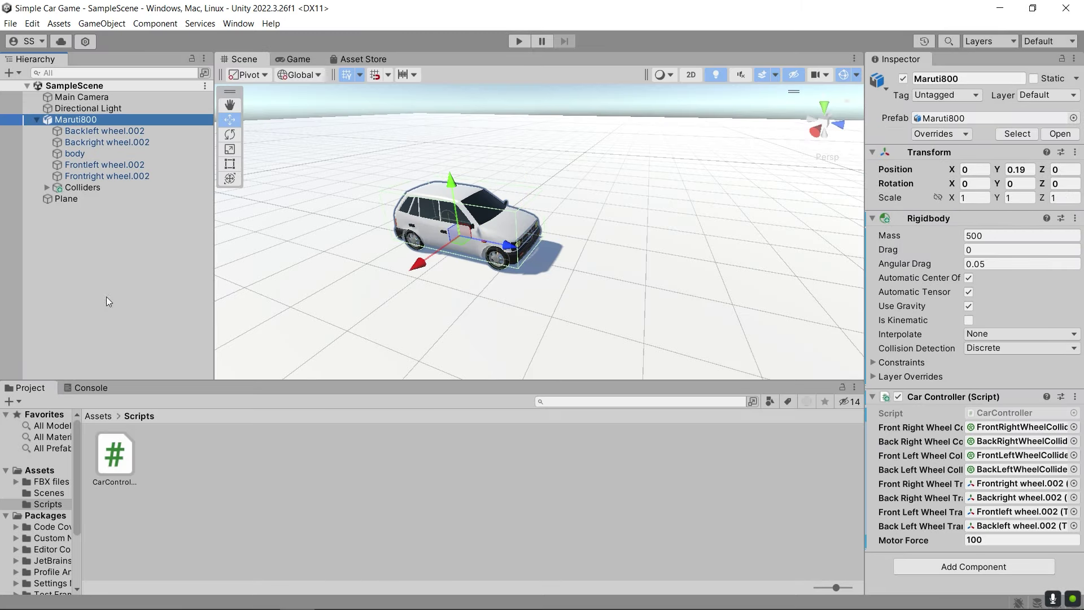
double_click(115, 449)
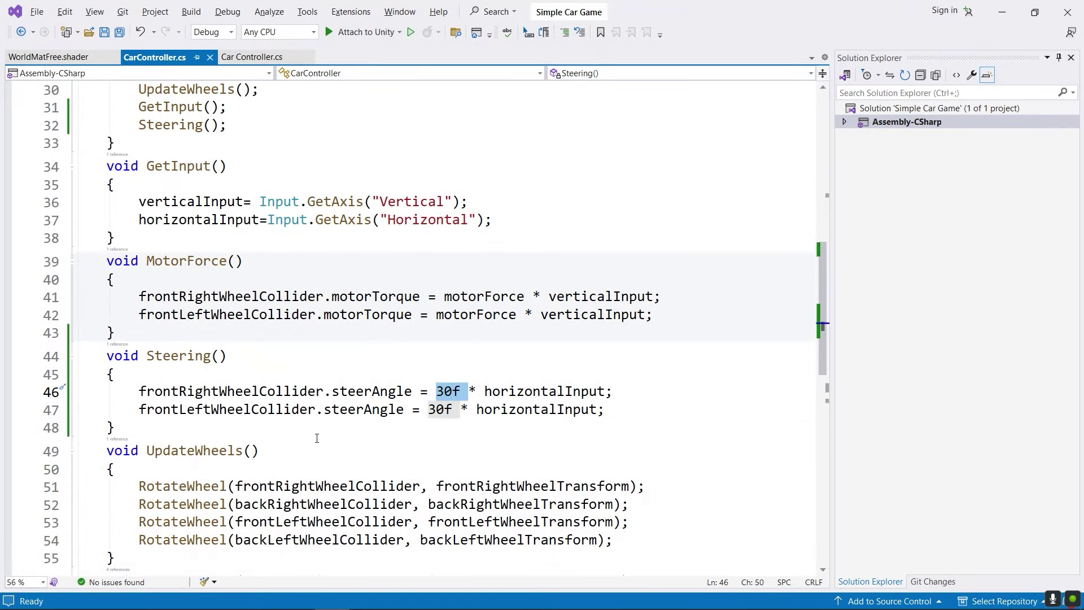
Declare public float steeringAngle = 30f; below motorForce and save.
drag(430, 392, 466, 394)
scroll(456, 379, up, 4)
scroll(455, 378, up, 2)
click(327, 196)
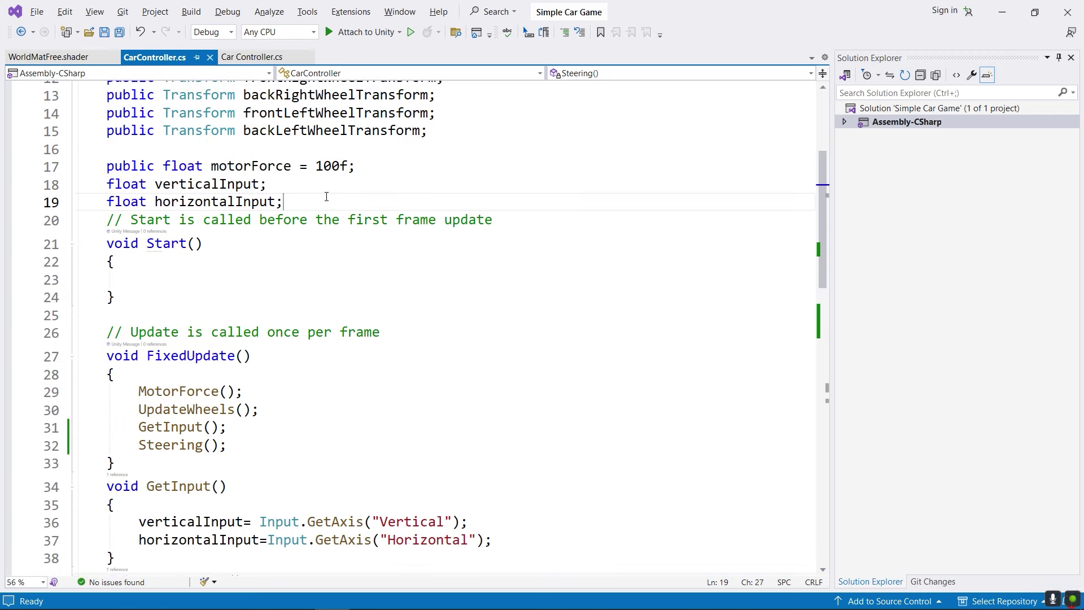
click(369, 164)
key(Return)
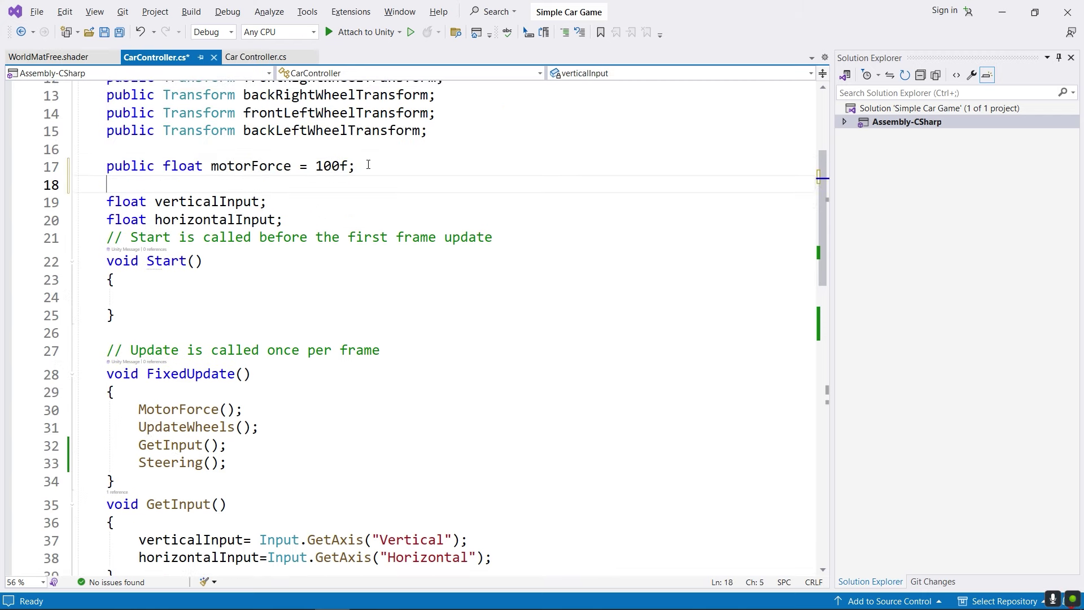
text(public )
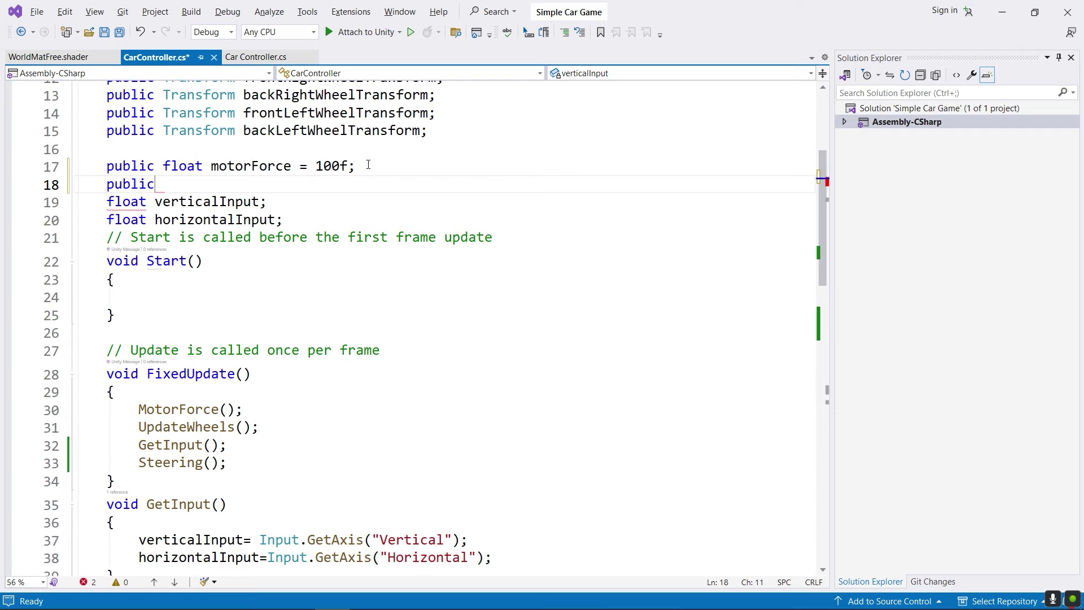
text(float )
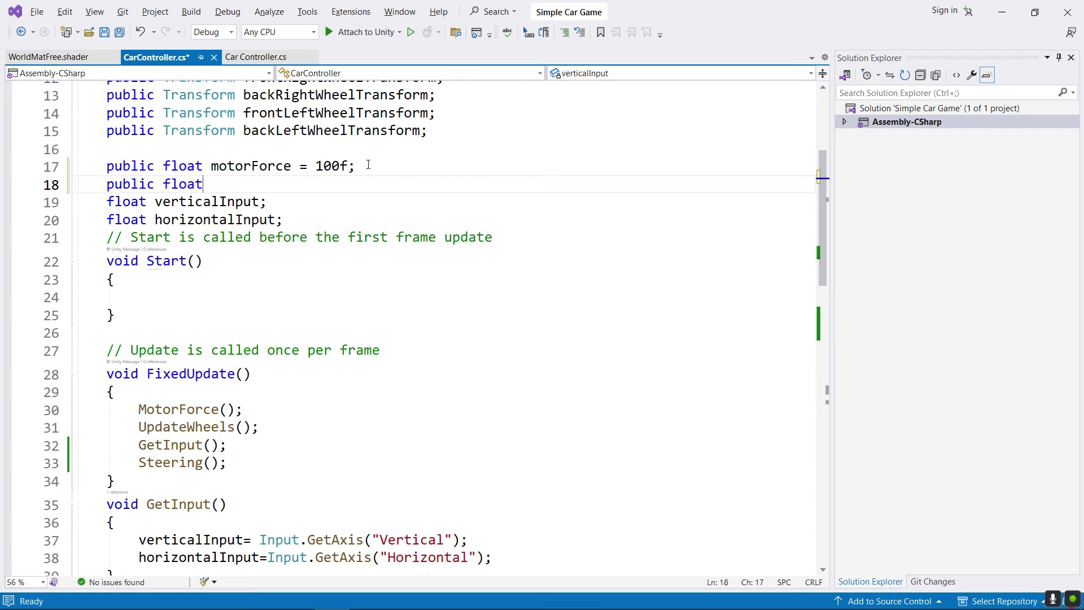
text(ste)
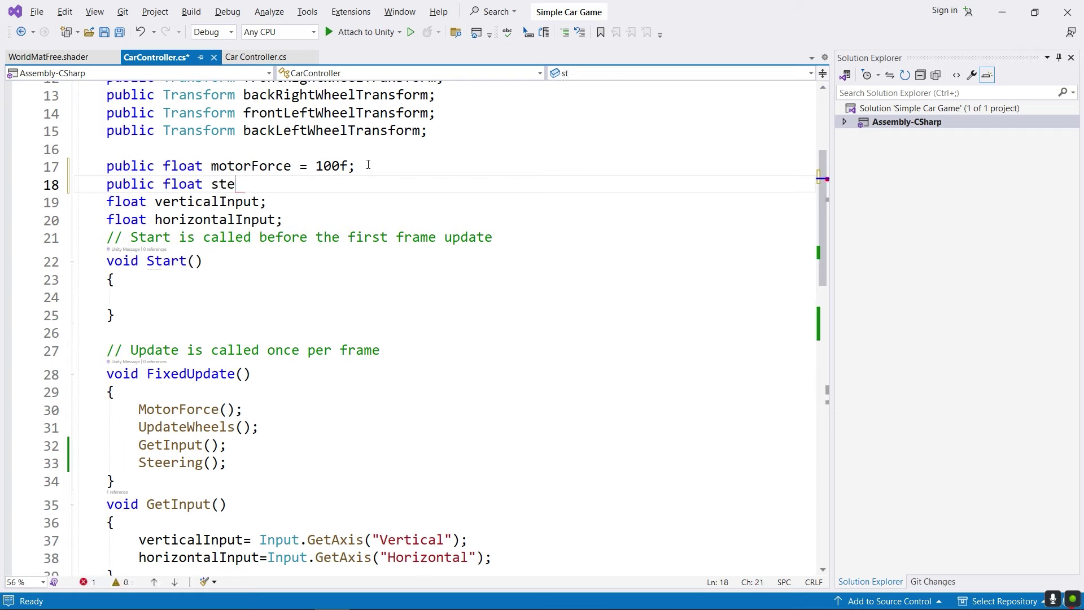
text(eringAngl)
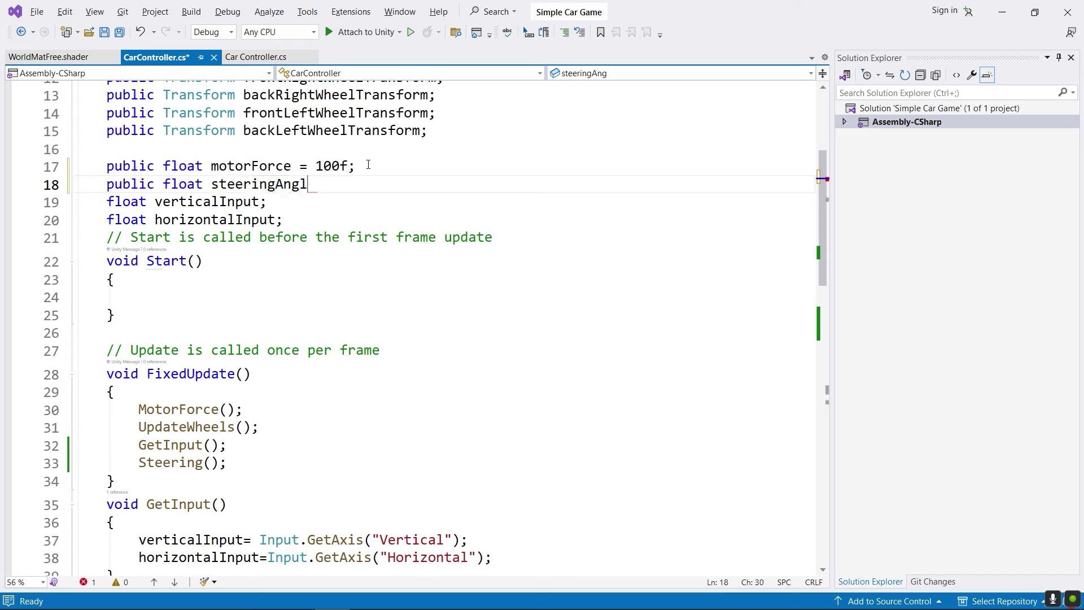
text(e = )
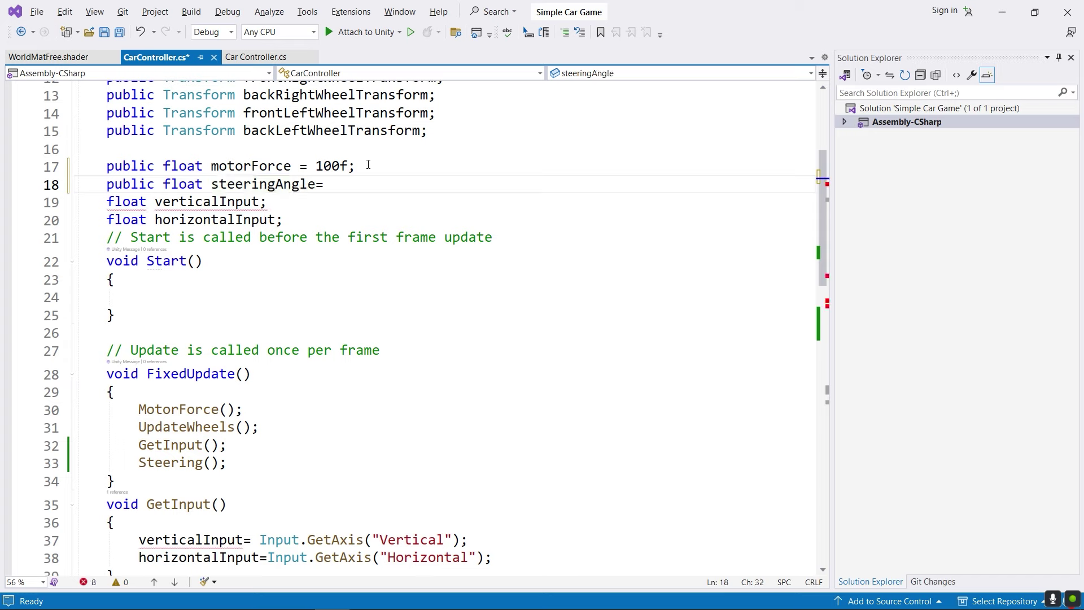
text(30)
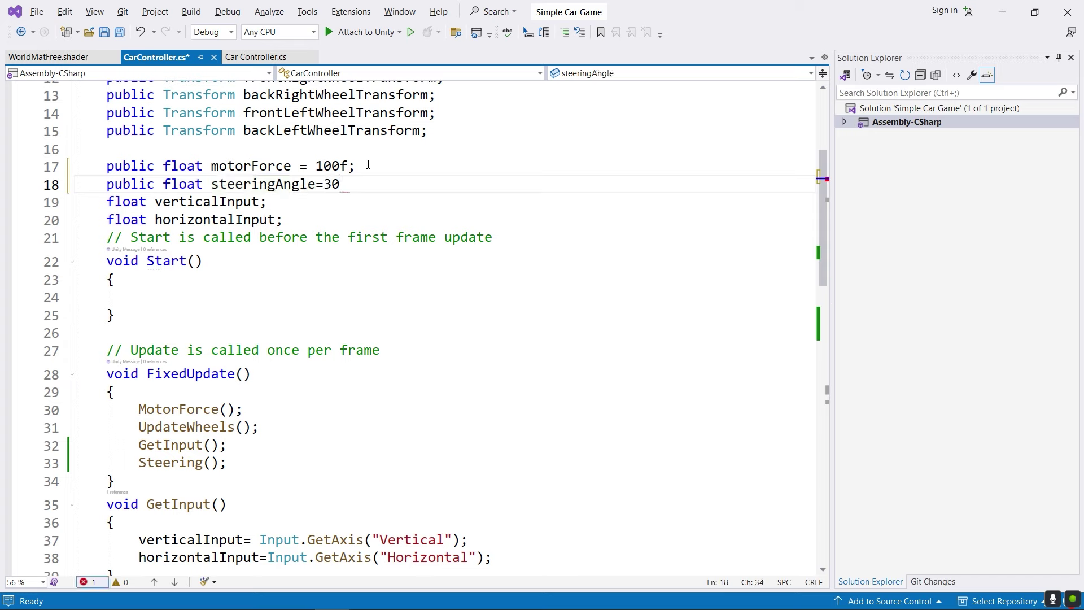
text( 30f;)
key(ctrl+s)
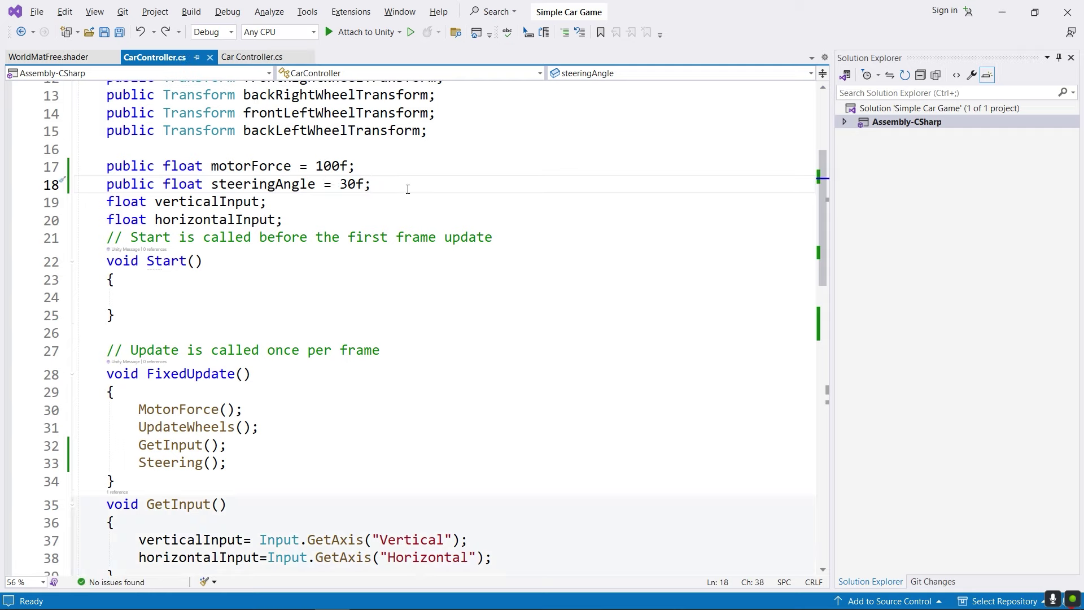
Replace the hard-coded 30f on both steerAngle lines with steeringAngle and save.
drag(214, 184, 328, 184)
key(ctrl+c)
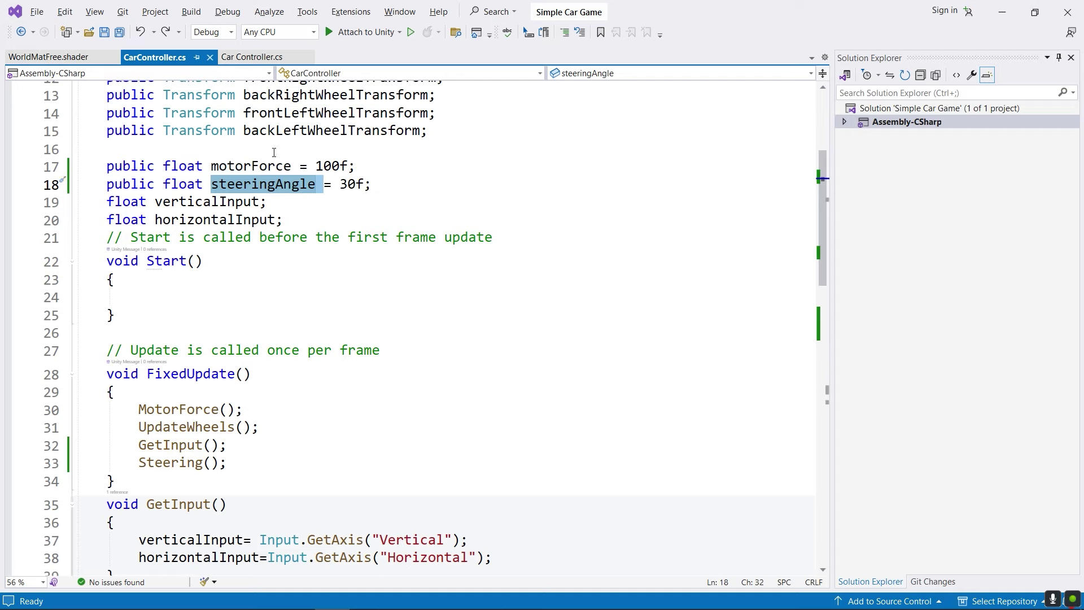
scroll(299, 215, down, 4)
scroll(299, 216, down, 3)
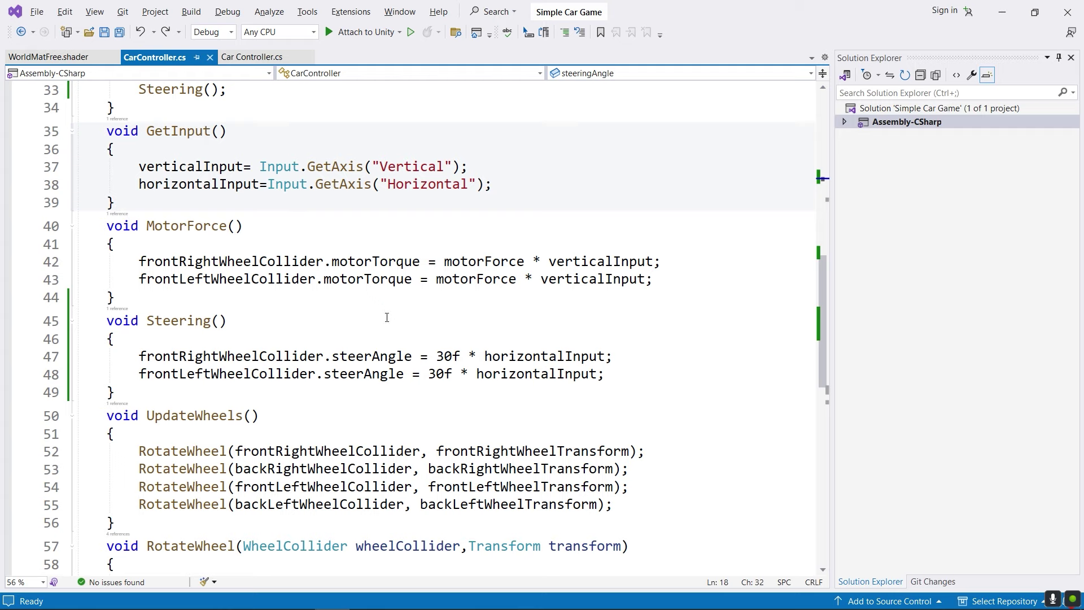
drag(437, 356, 461, 354)
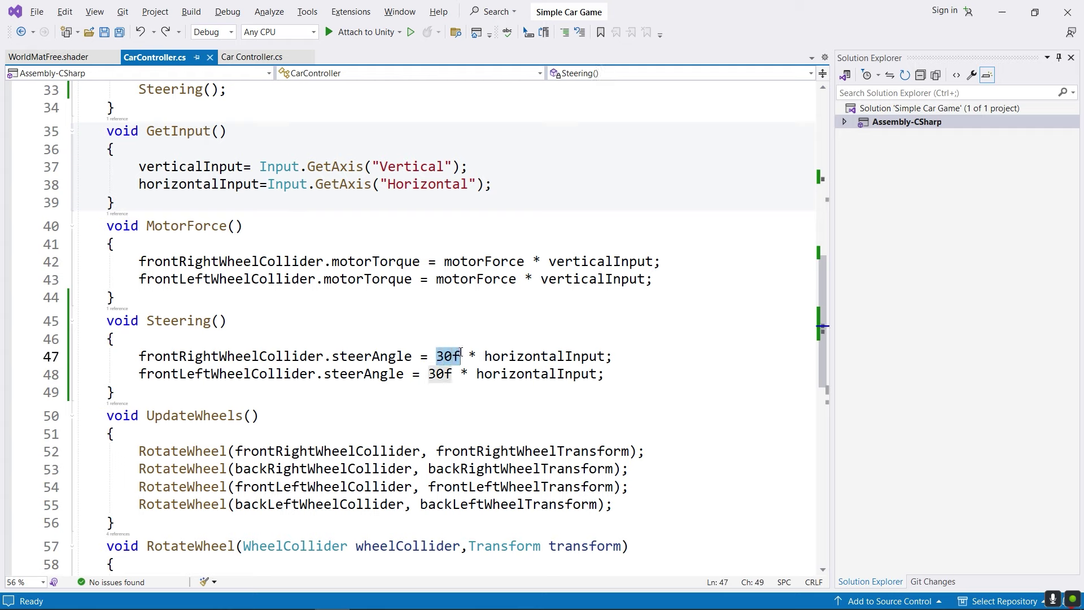
key(ctrl+v)
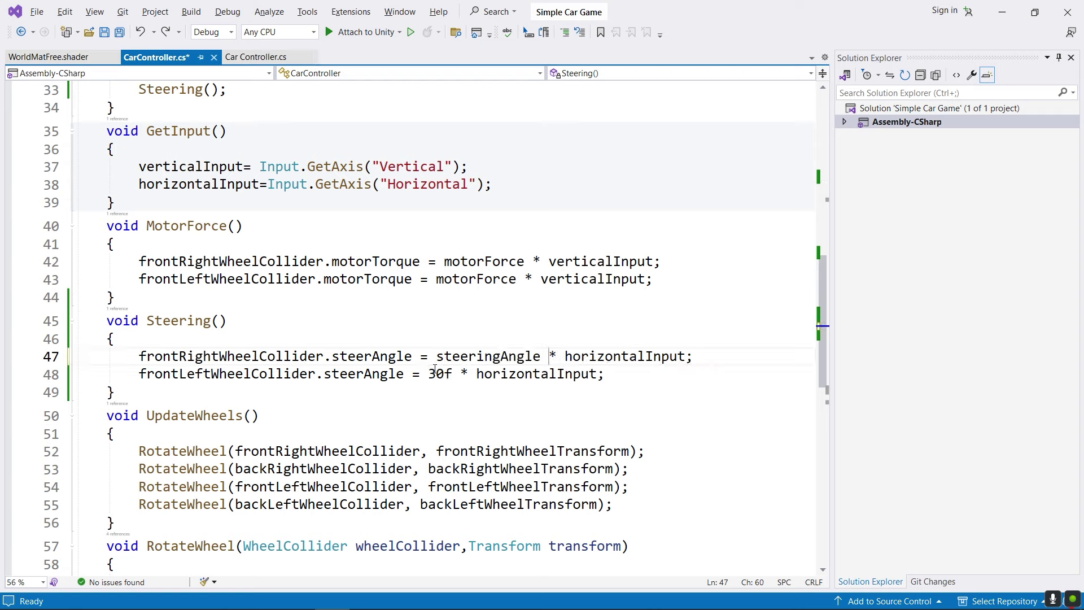
drag(428, 374, 453, 374)
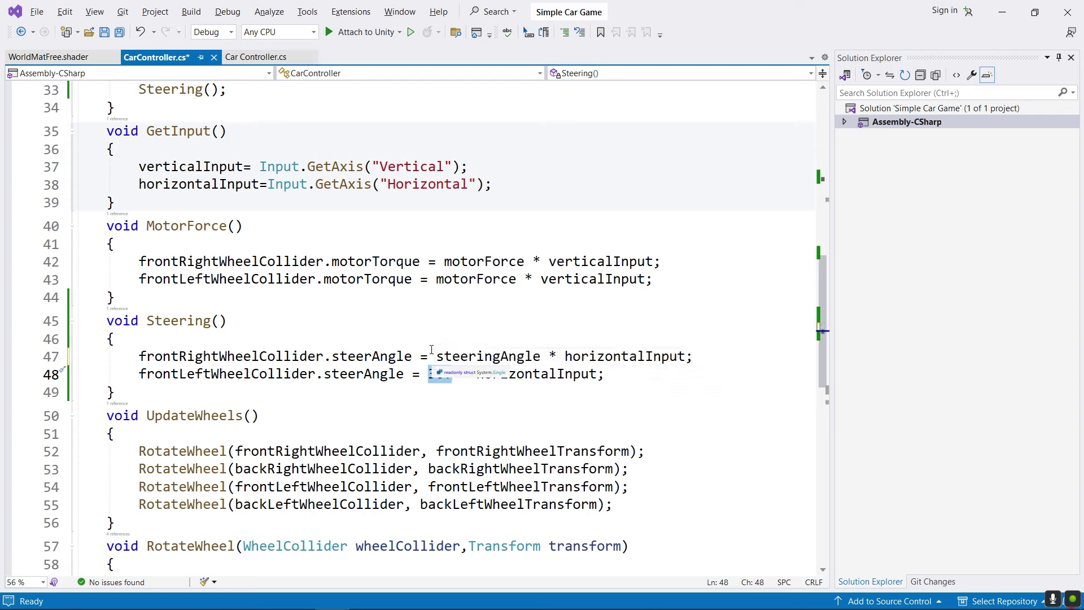
key(ctrl+v)
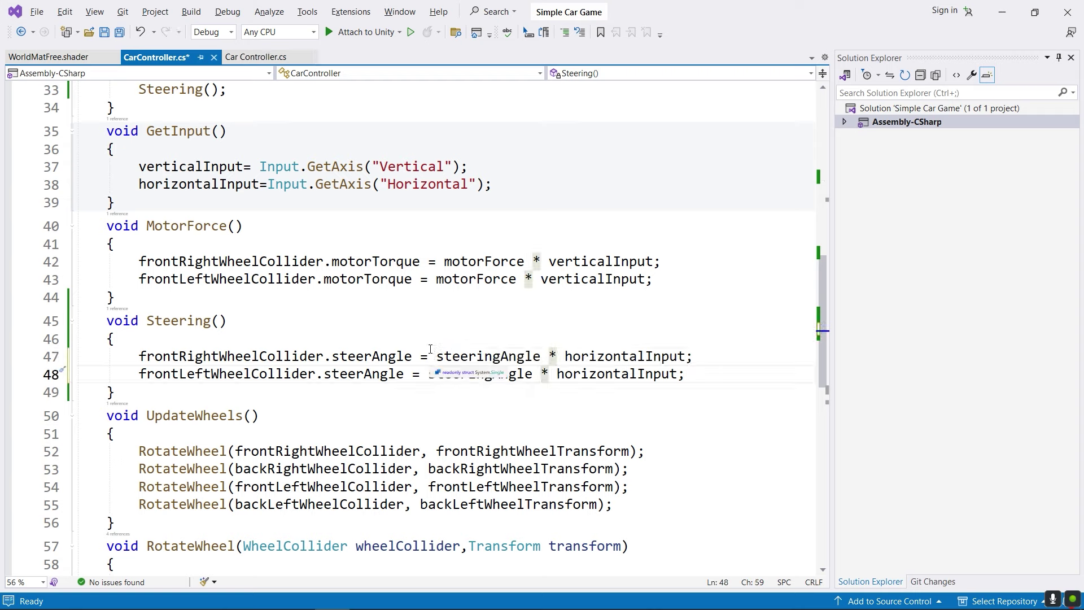
key(ctrl+s)
key(alt+Tab)
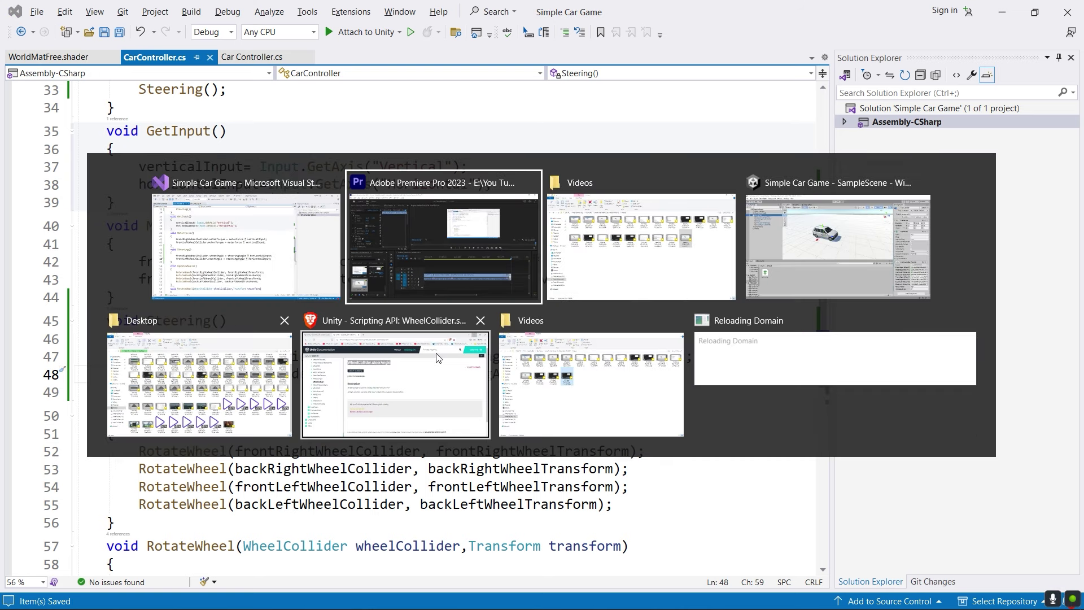
Play the scene, drive the car forward around a left turn, then select Main Camera.
key(alt+Tab)
key(alt+Tab)
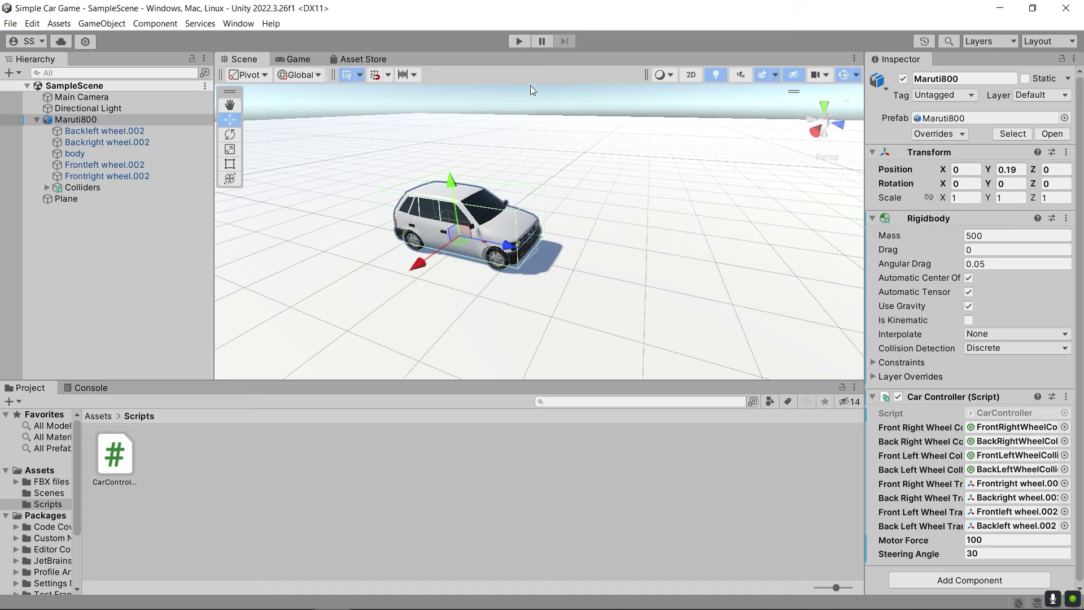
click(519, 41)
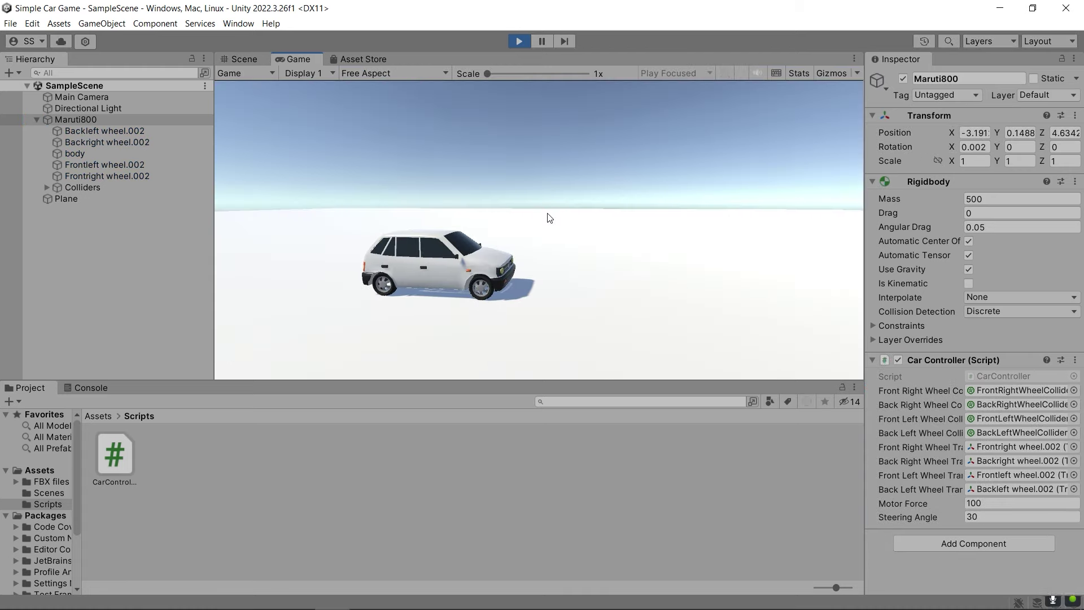
key(w)
key(a)
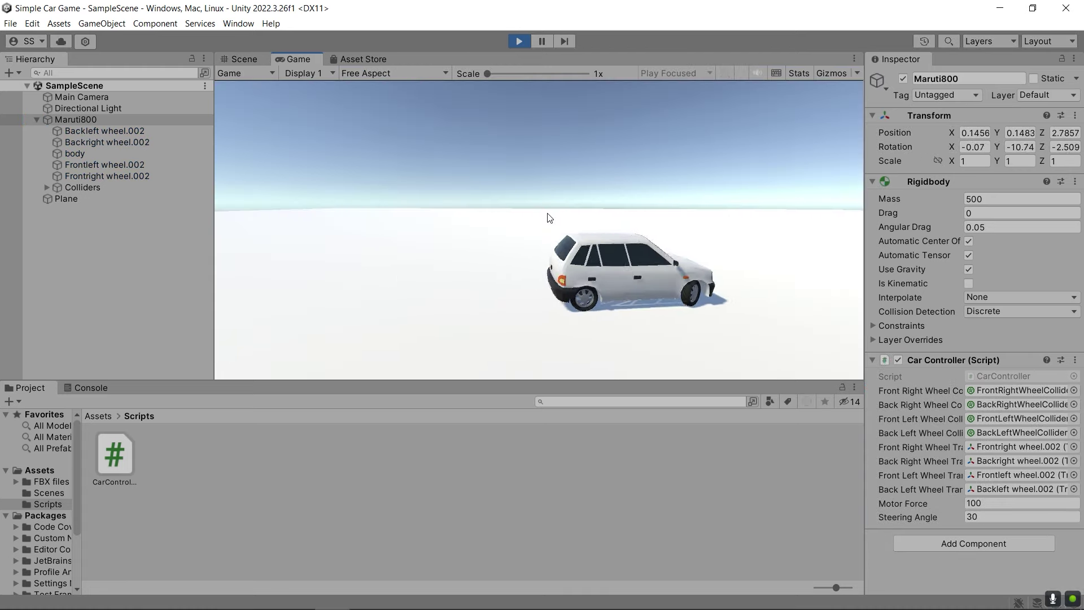
key(w)
key(a)
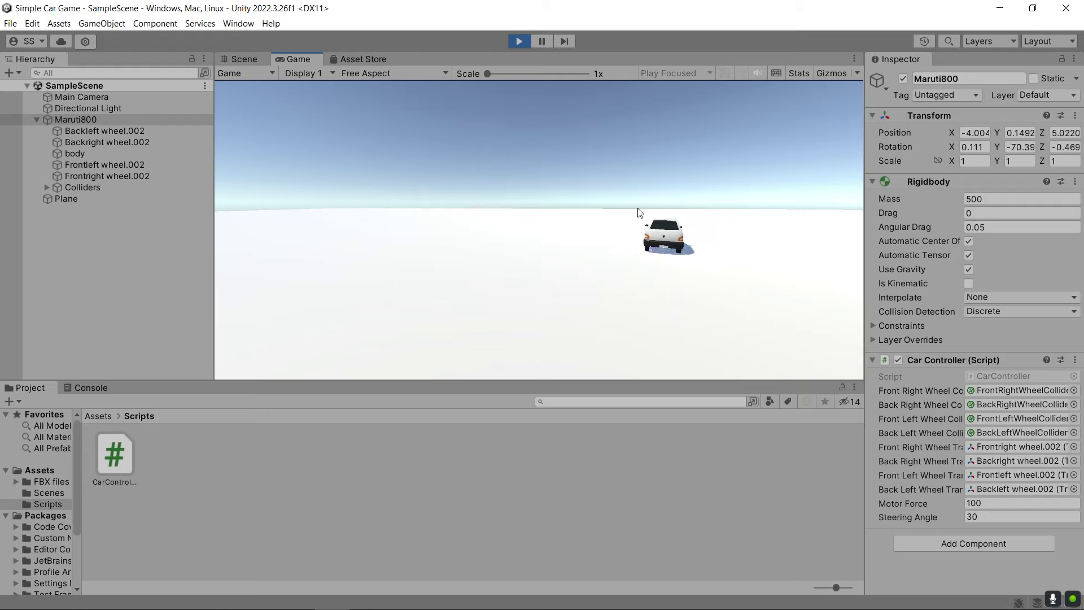
key(w)
key(a)
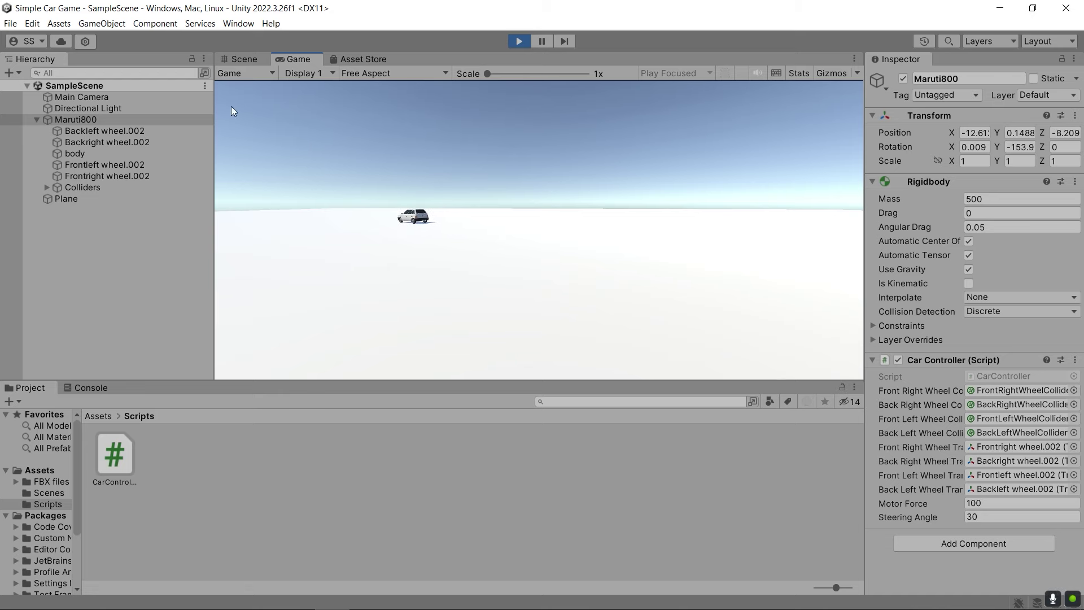
click(139, 98)
Return to the Scene view, stop Play mode, and select Main Camera.
click(226, 60)
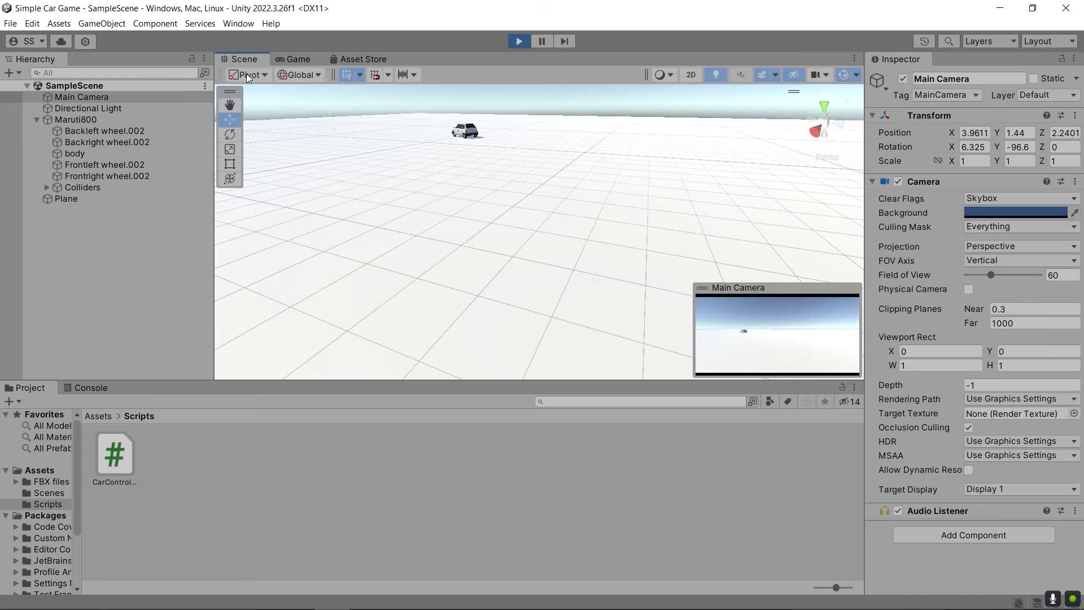
click(519, 41)
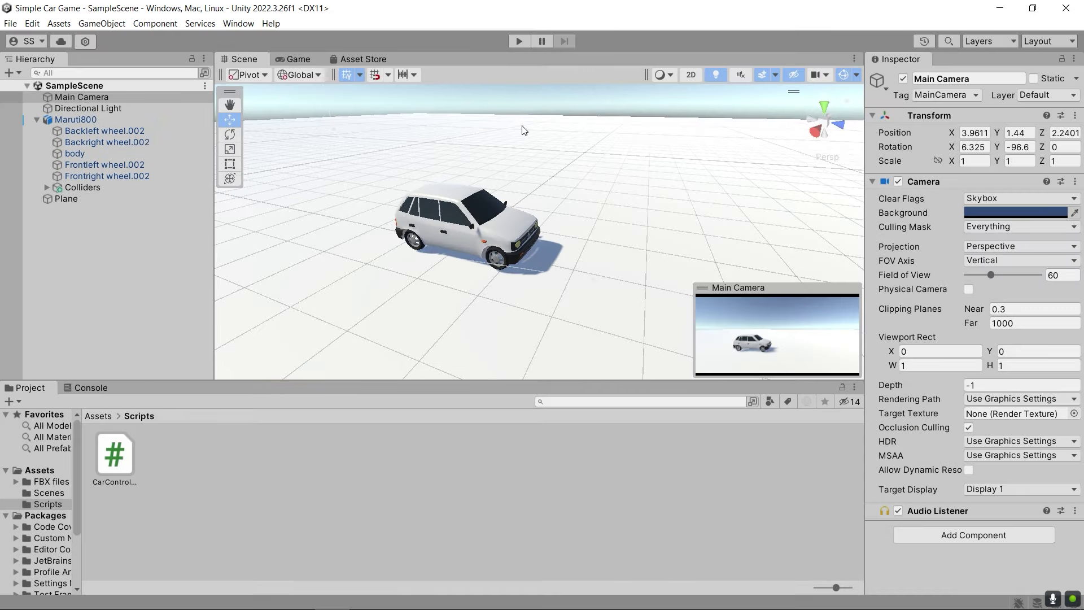
click(130, 96)
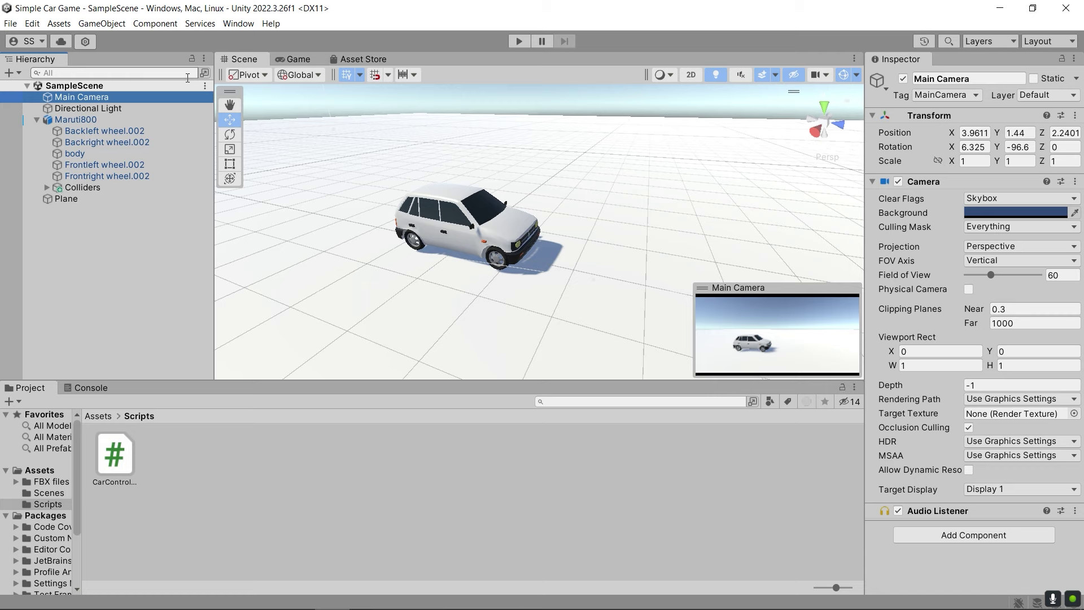
Create a FollowCar C# script in the Scripts folder and attach it to Main Camera.
right_click(219, 455)
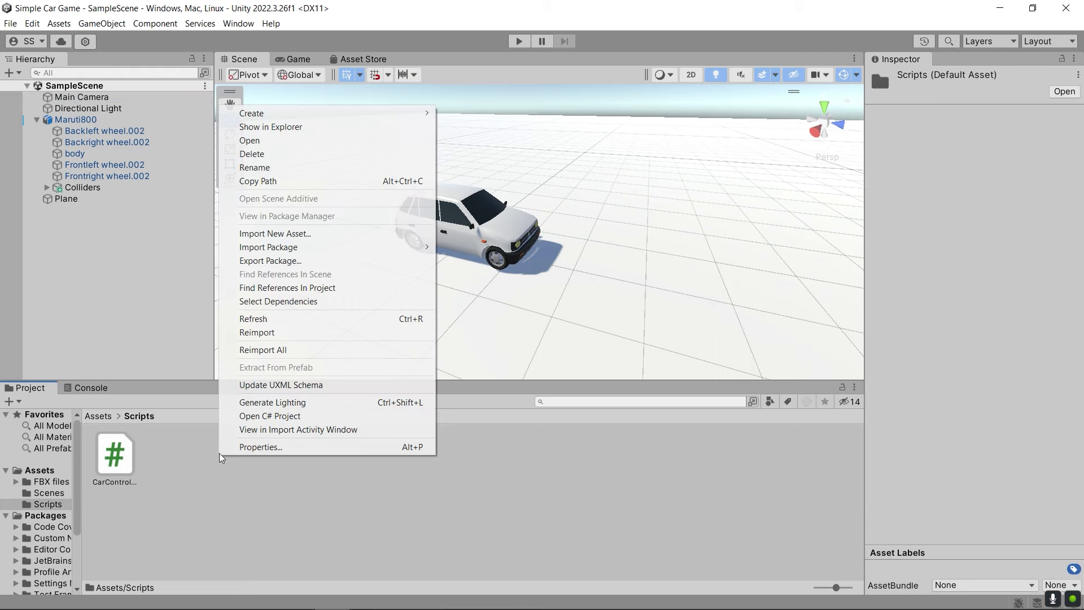
mouse_move(326, 113)
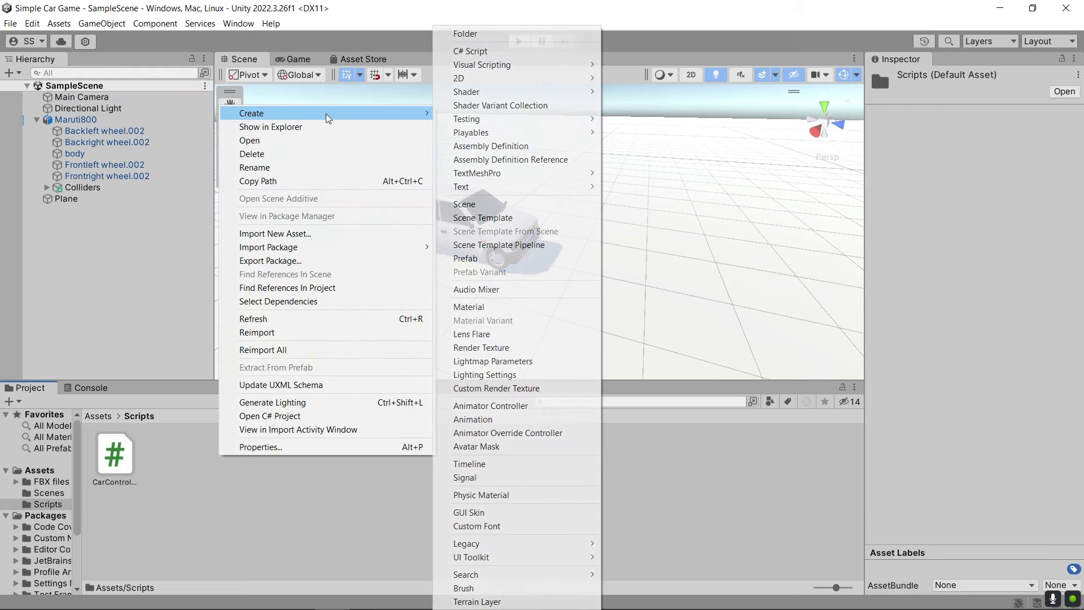
click(482, 54)
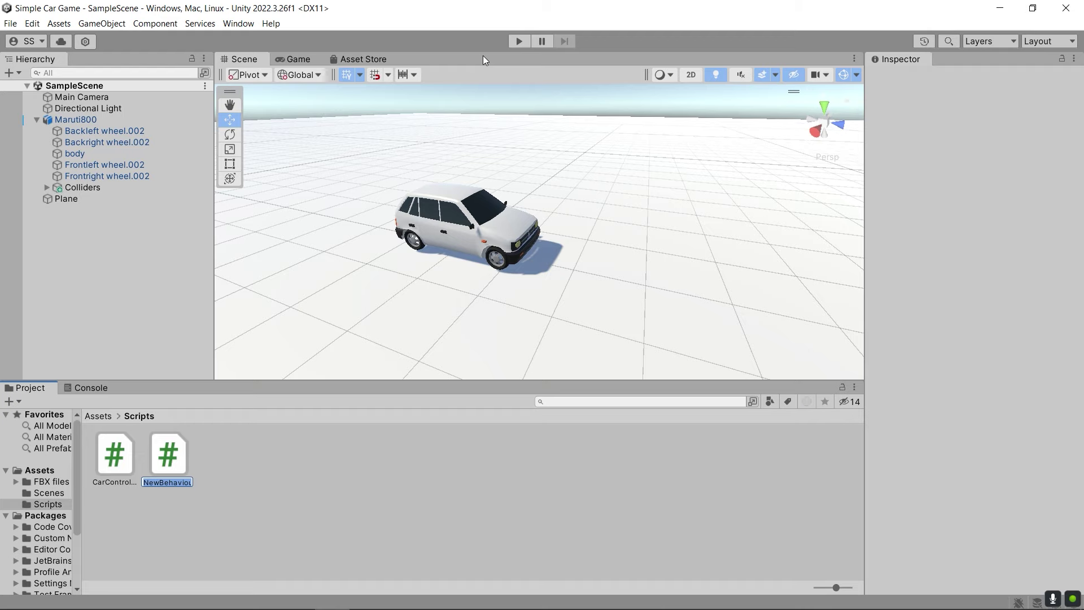
text(Follo)
text(wCar)
key(Return)
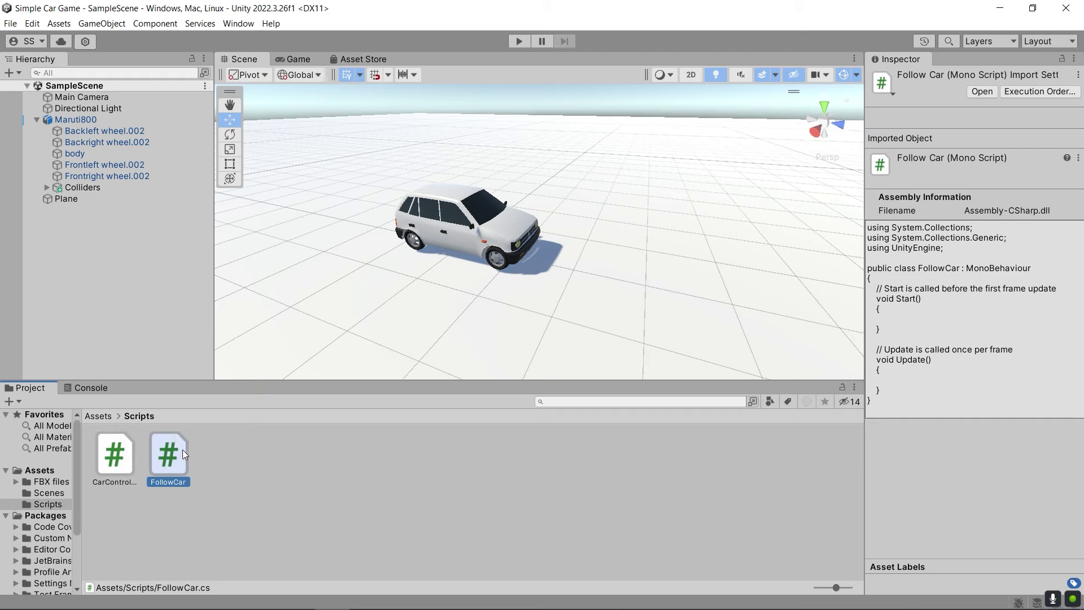
drag(175, 454, 99, 97)
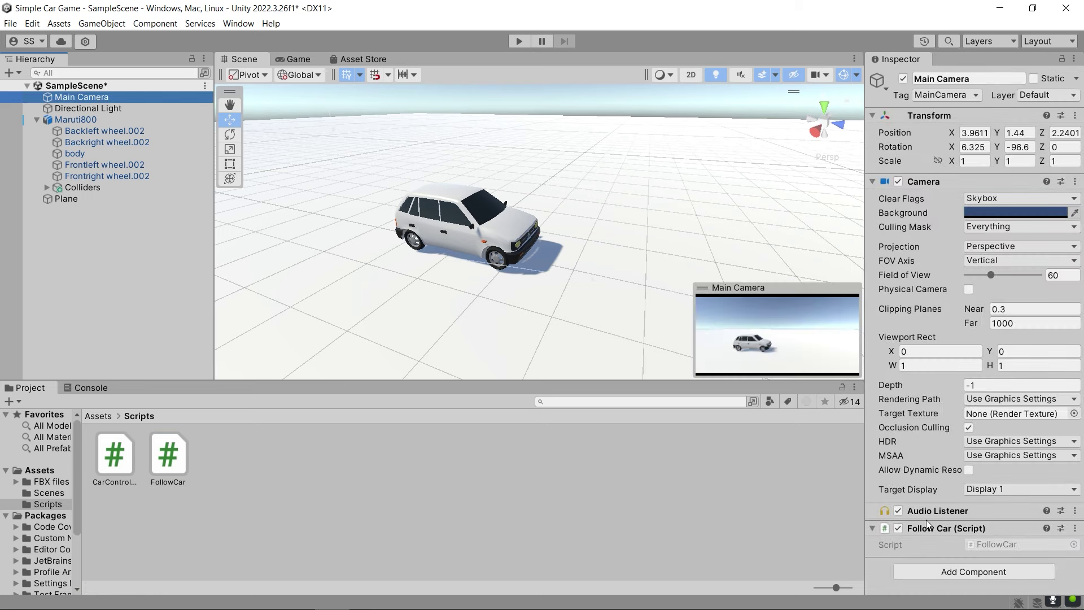
click(999, 545)
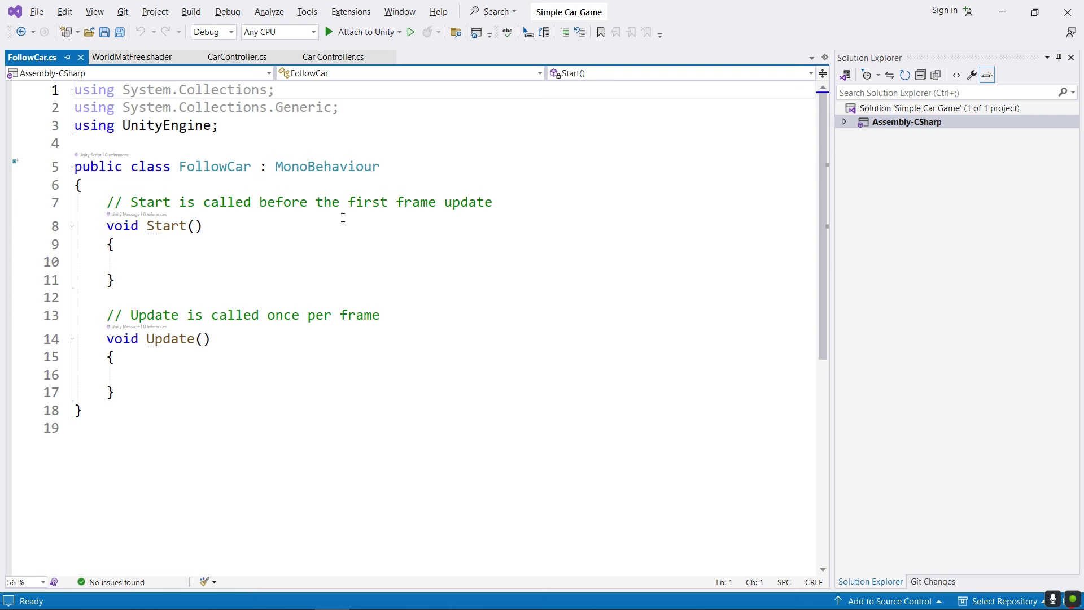
Switch from Visual Studio back to the Unity editor, then on to another window.
key(alt+Tab)
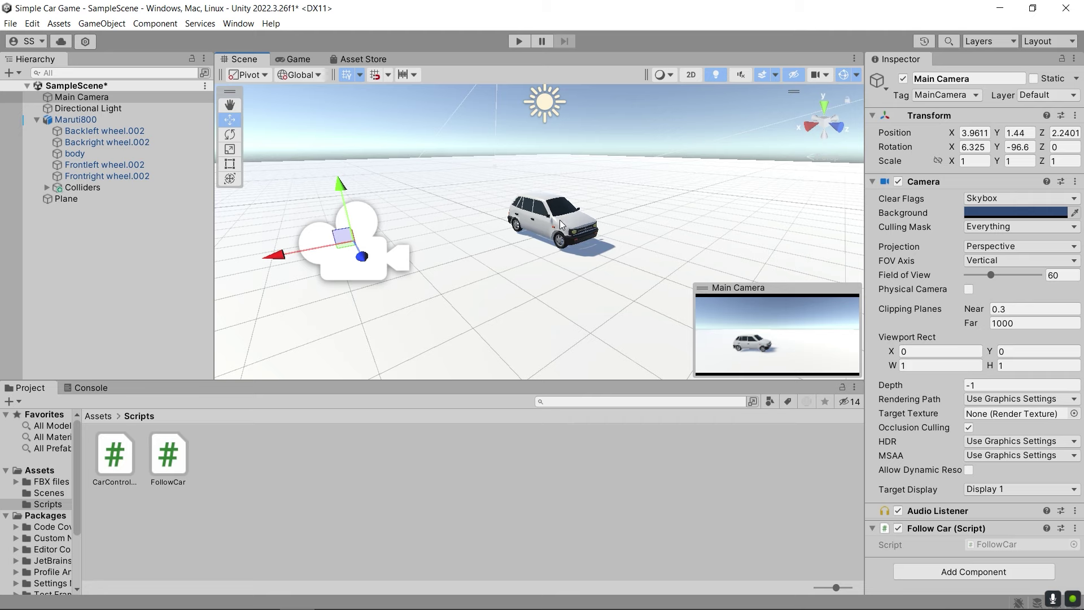
key(alt+Tab)
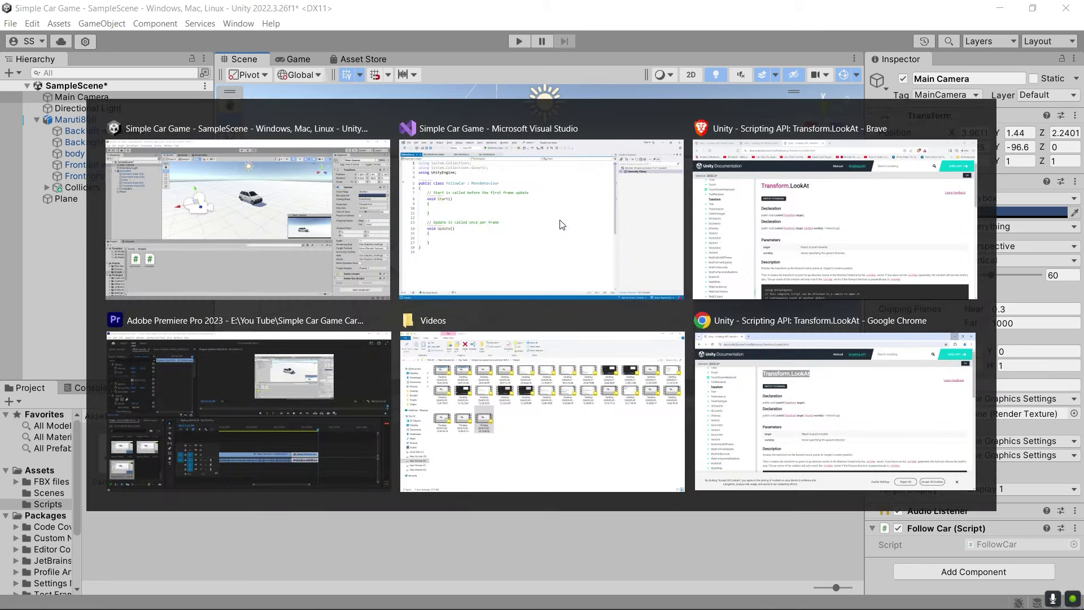
Check the Transform.LookAt reference page, then return to the FollowCar script.
key(alt+Tab)
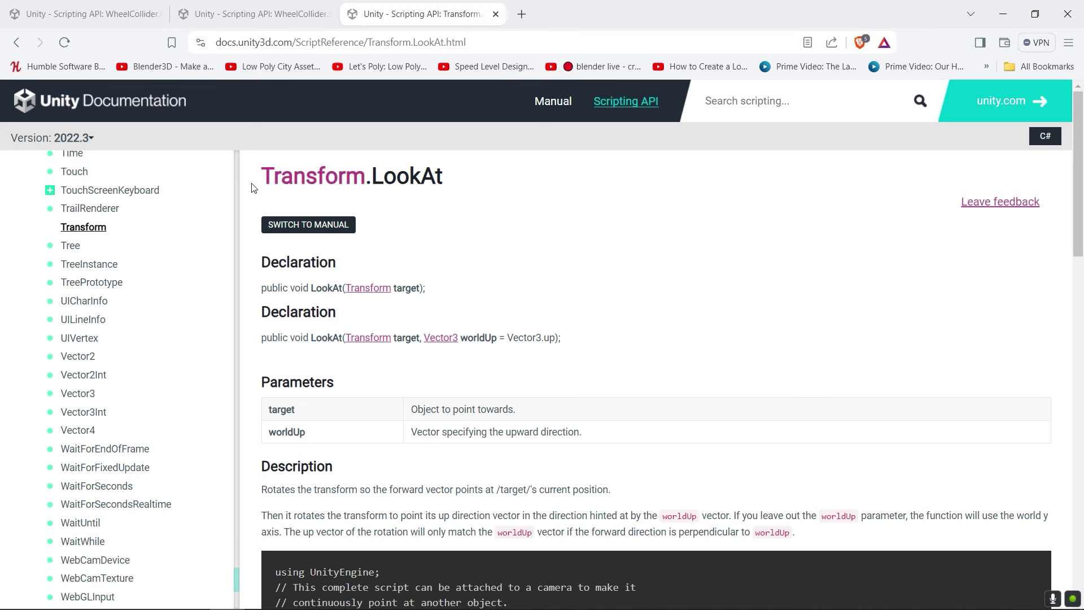
drag(257, 179, 446, 181)
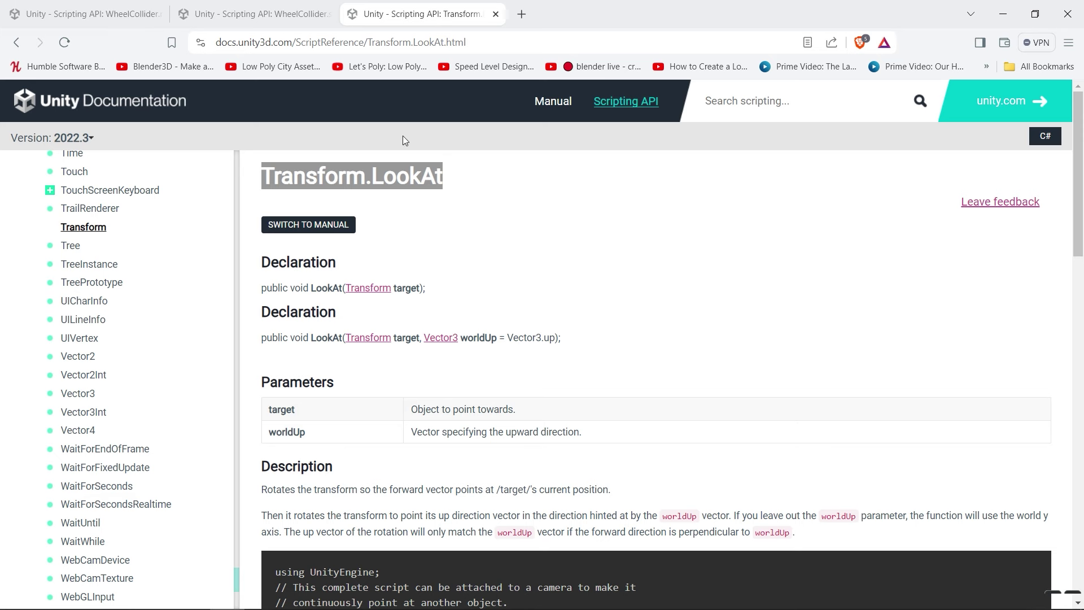
key(alt+Tab)
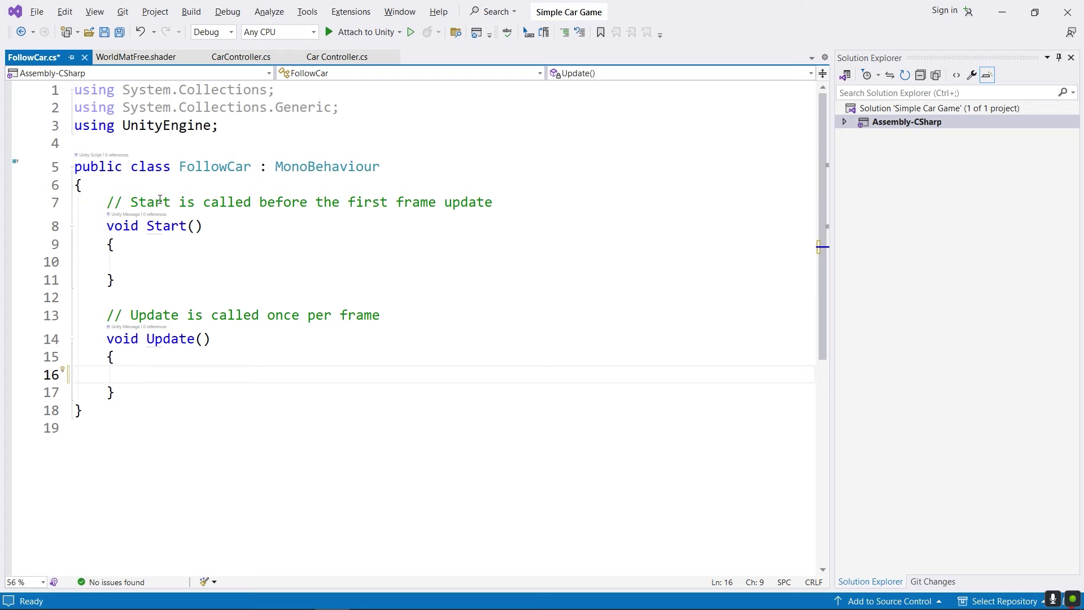
Write transform.LookAt(); inside Update(), then bring the Transform.LookAt docs back up.
click(200, 363)
click(196, 378)
text(tra)
key(Tab)
text(.)
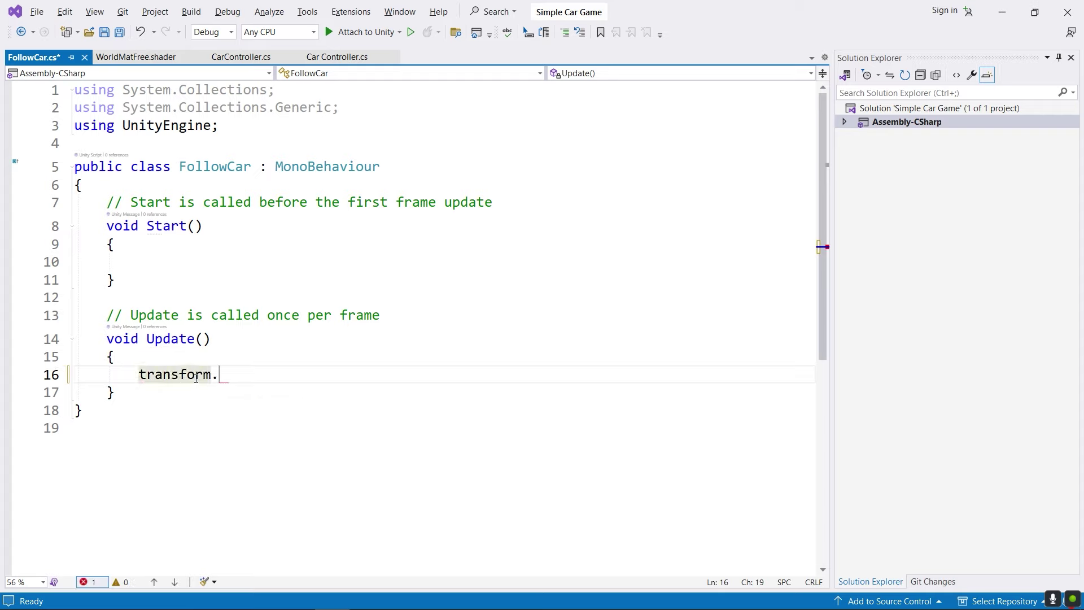
text(LookAt)
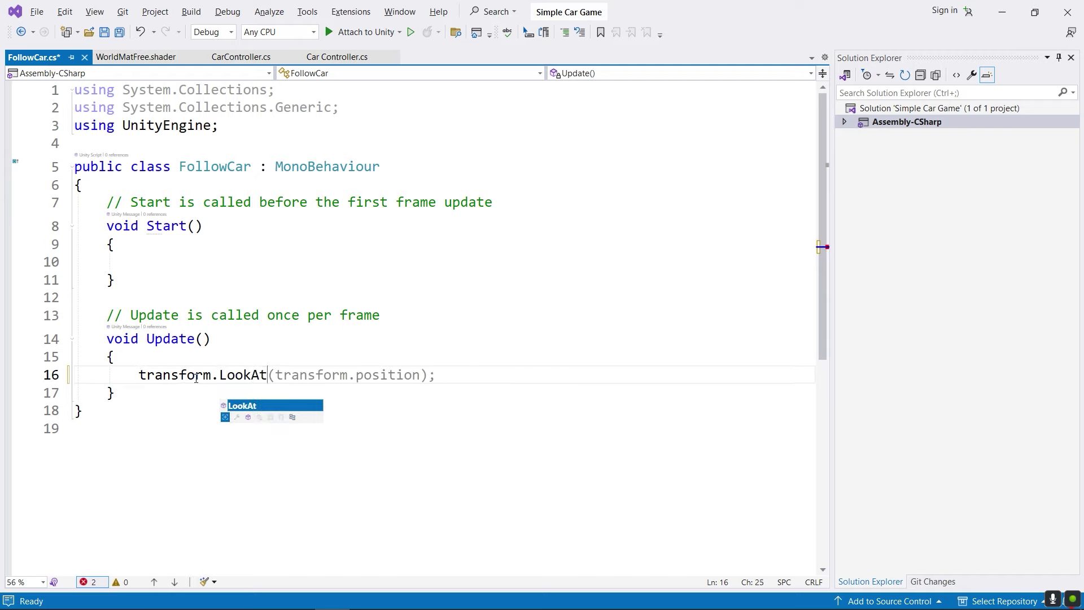
text(();)
drag(139, 374, 293, 375)
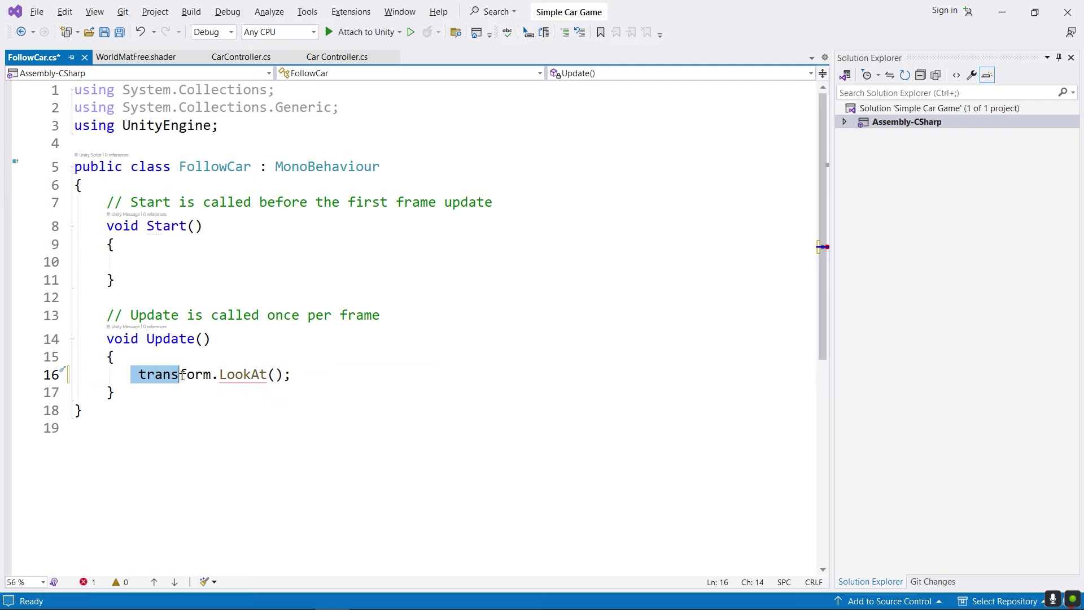
click(275, 374)
click(285, 375)
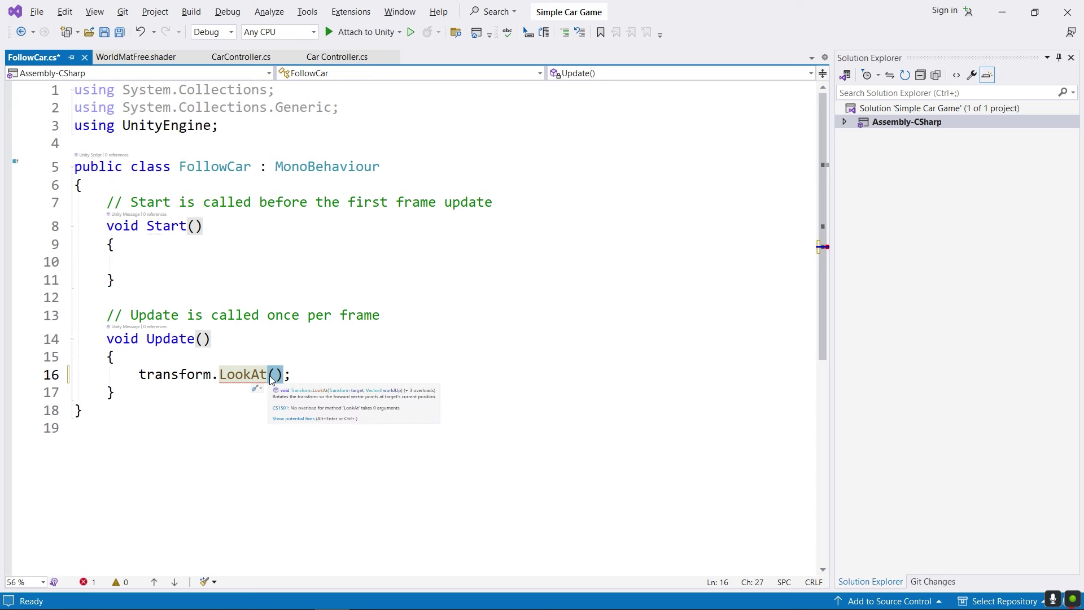
key(alt+Tab)
key(alt+Tab)
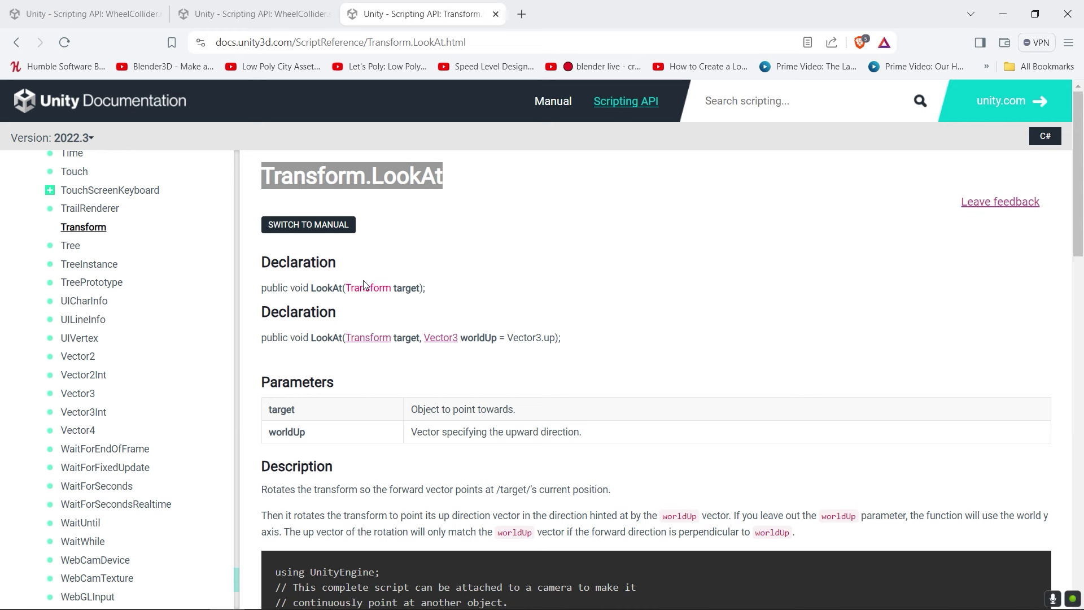
key(alt+Tab)
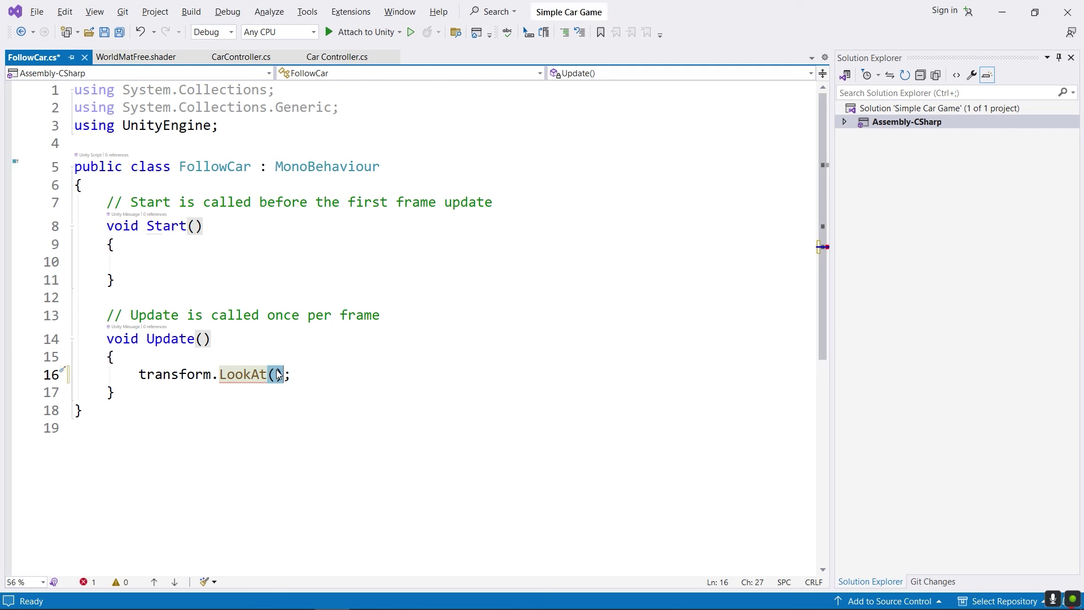
Switch to Unity and inspect the Maruti800 car object in the Hierarchy.
key(alt+Tab)
key(alt+Tab)
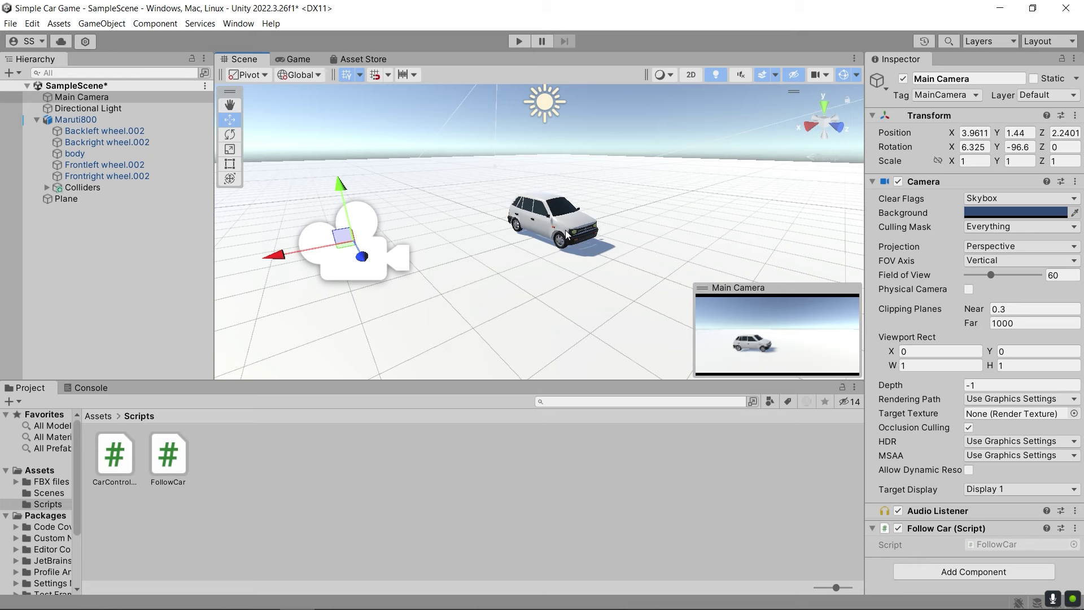
click(77, 122)
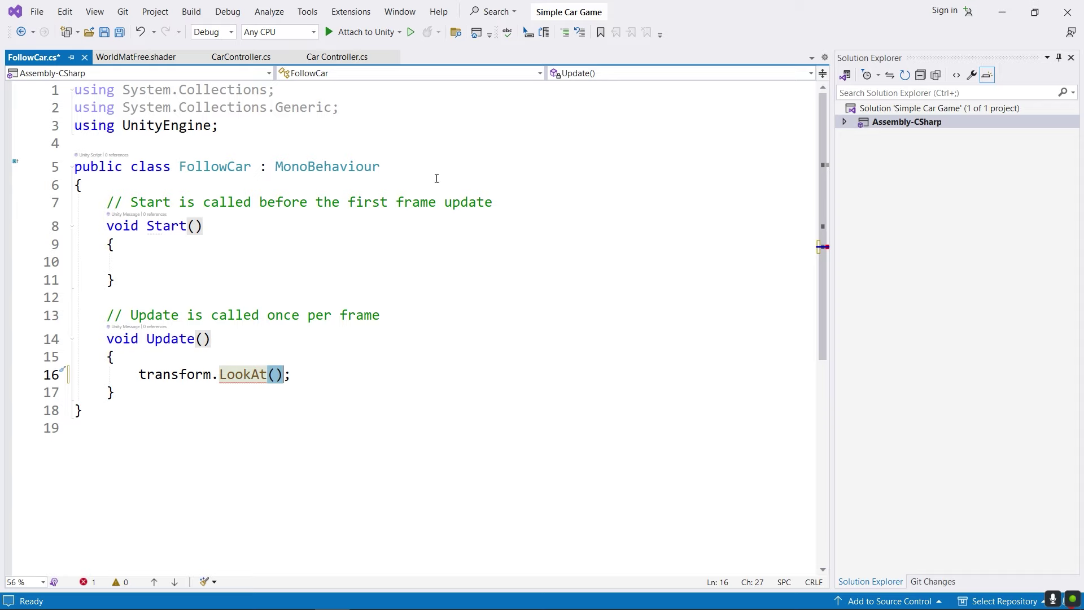
Declare a public Transform carTransform field at the top of FollowCar and save.
click(267, 189)
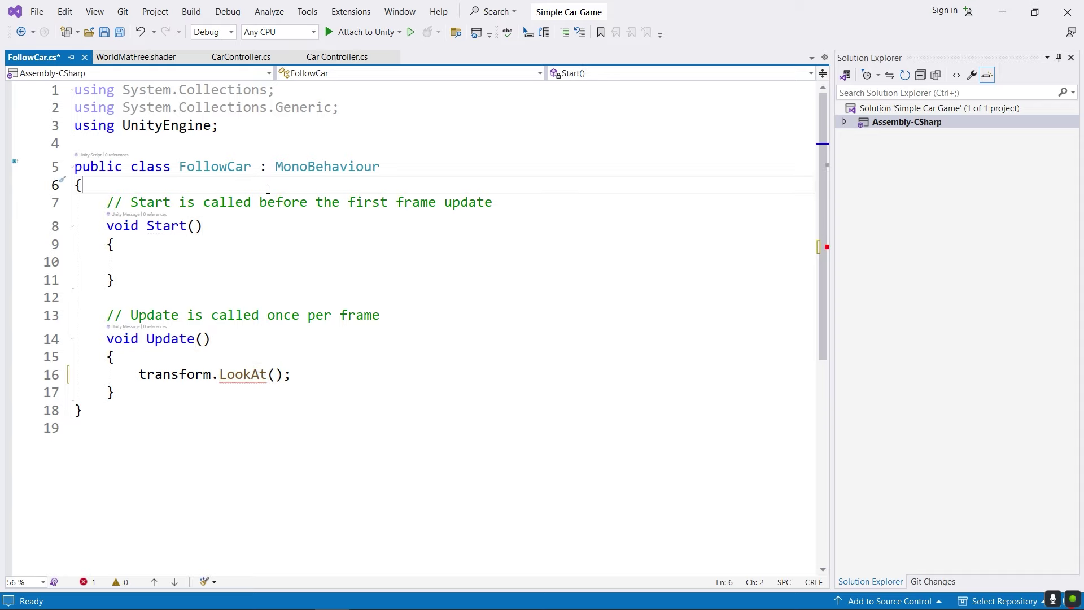
key(Return)
text(public)
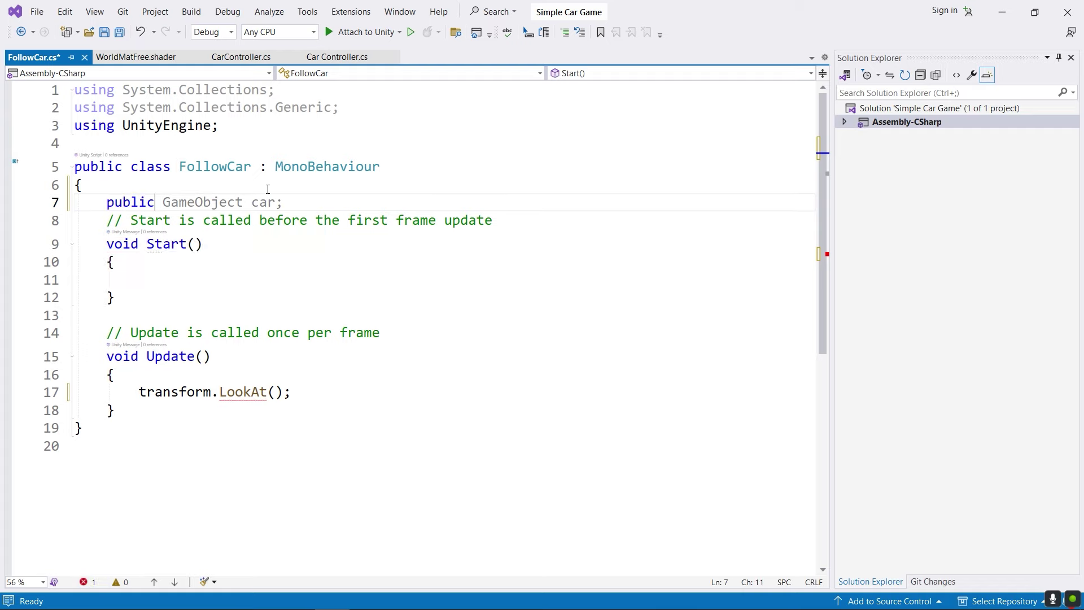
text(tra)
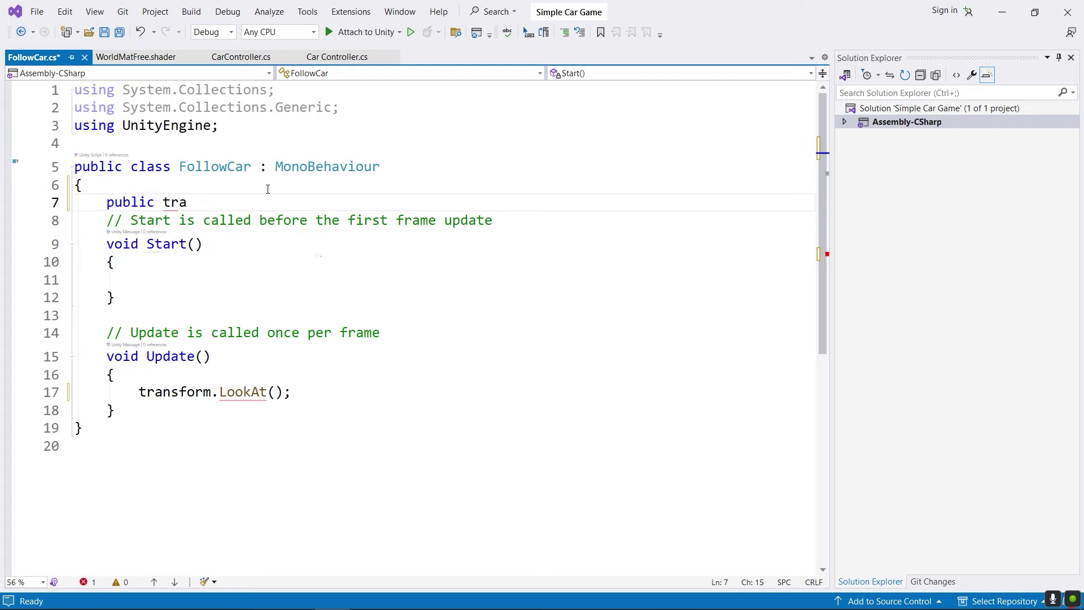
key(space)
text(car)
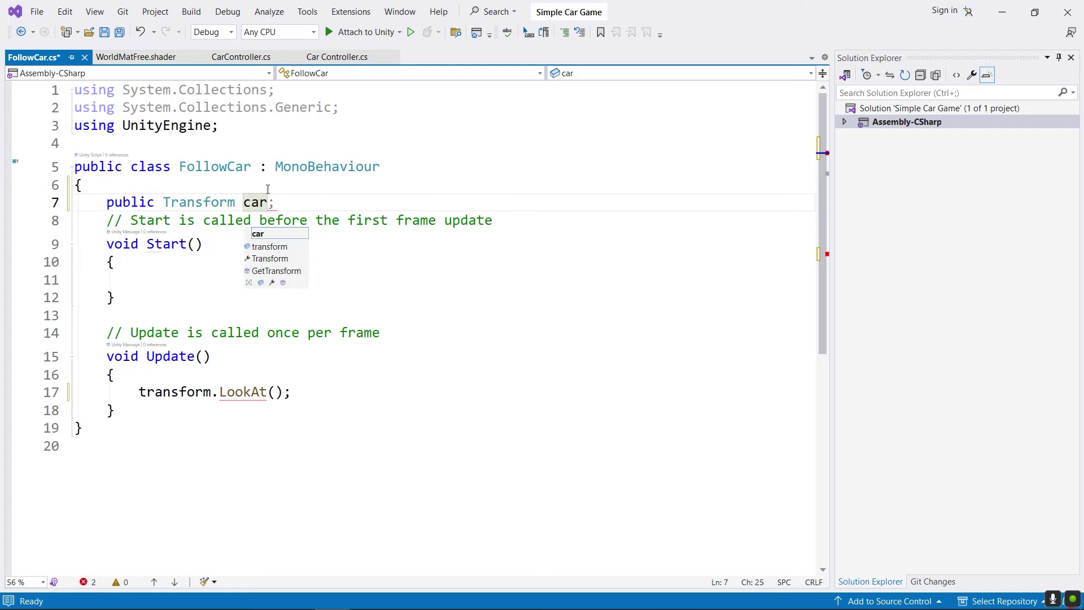
text(Transfo)
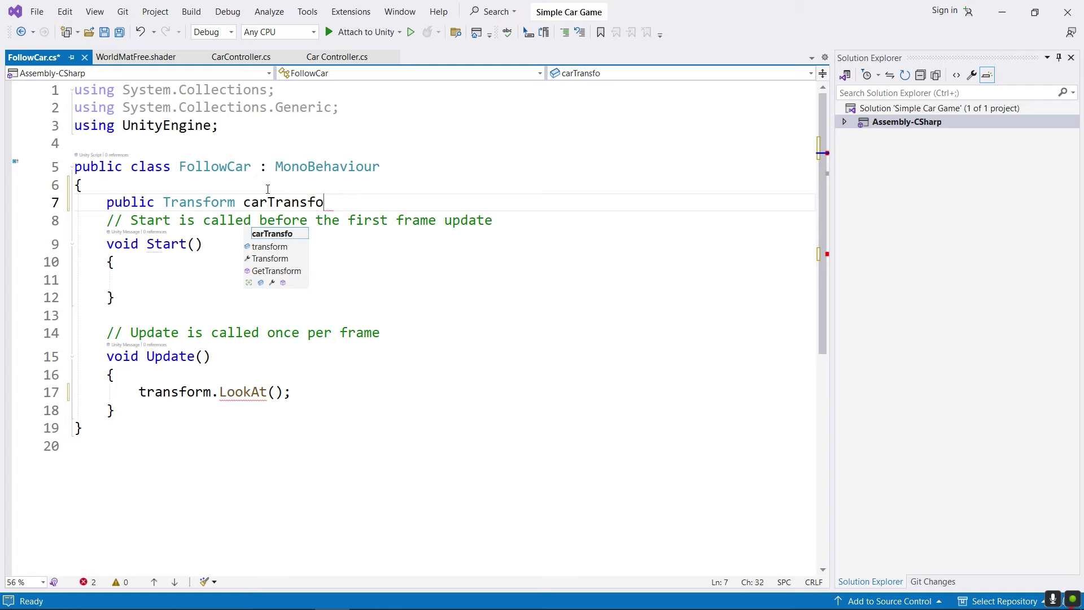
text(rm)
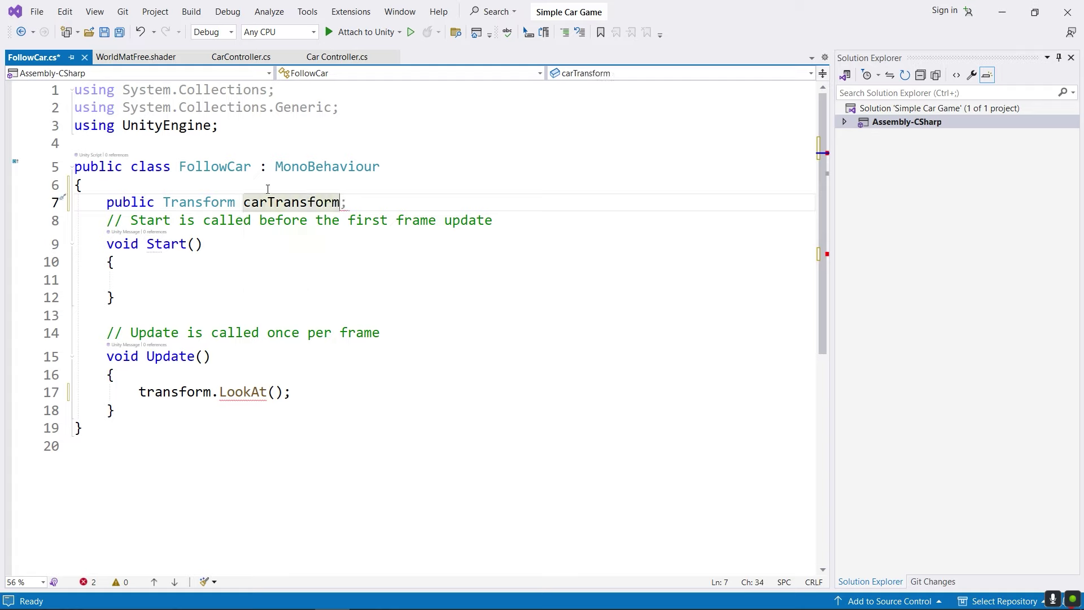
text(;)
key(ctrl+s)
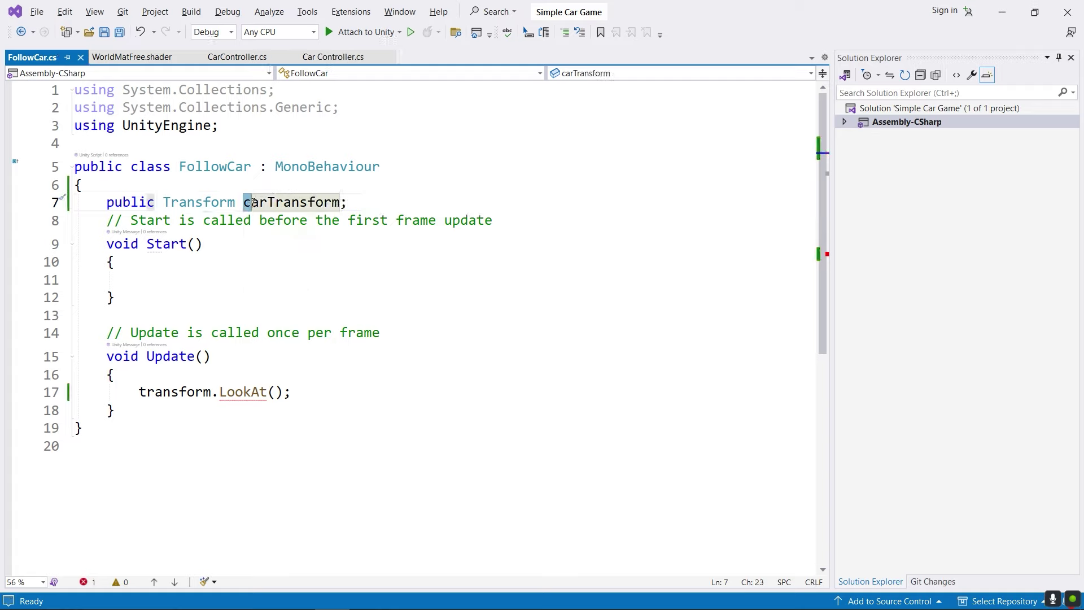
Pass carTransform into LookAt(), save the script, and return to Unity.
drag(244, 202, 342, 202)
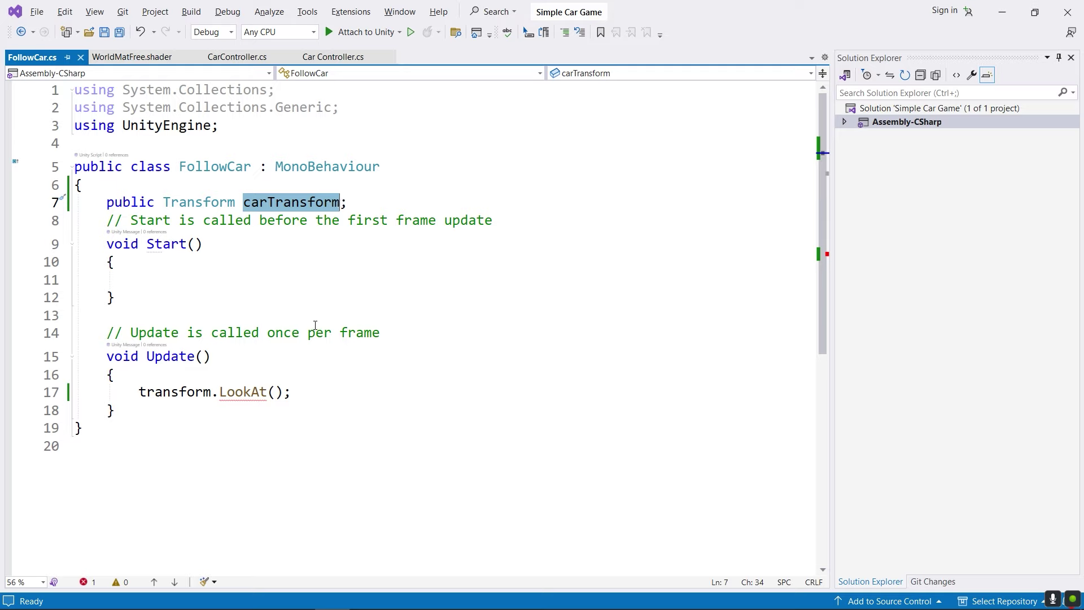
key(ctrl+c)
click(272, 392)
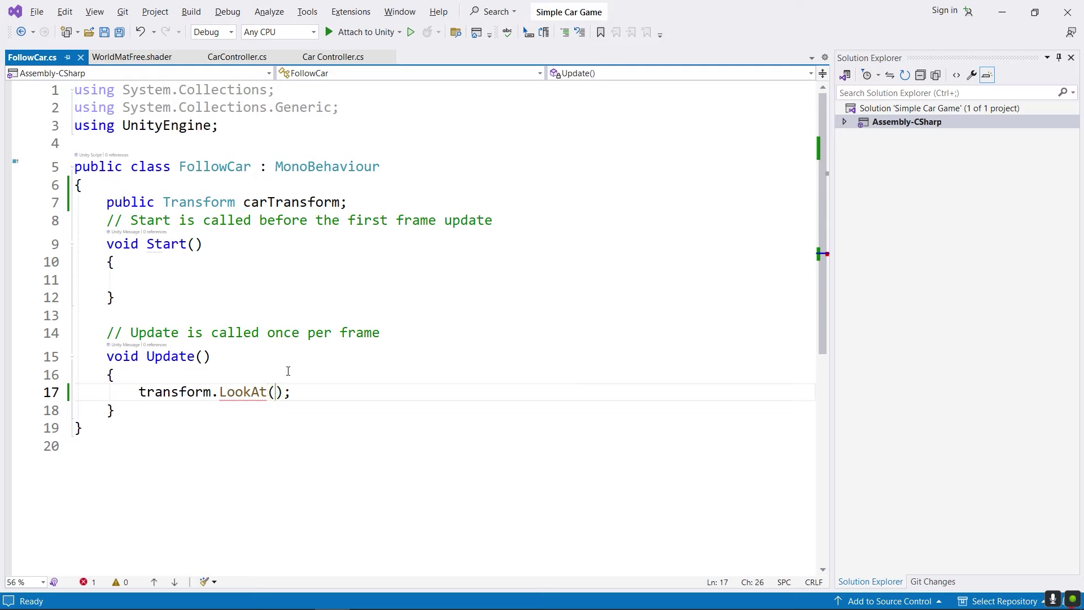
key(ctrl+v)
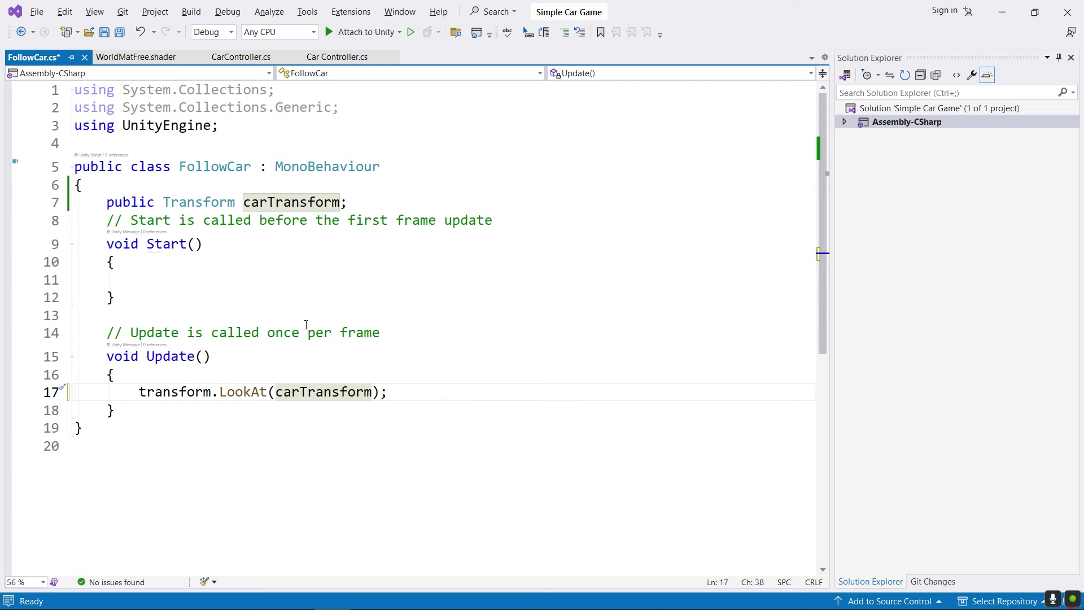
key(ctrl+s)
key(alt+Tab)
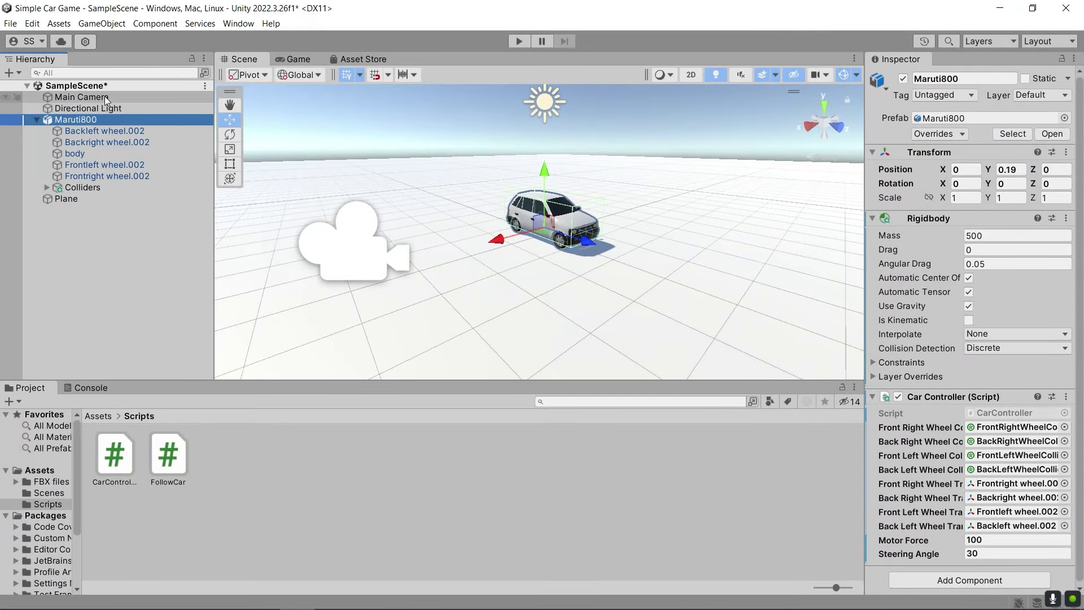
Set Maruti800 as Main Camera's Follow Car Car Transform, then enter Play mode.
click(104, 96)
scroll(924, 343, down, 1)
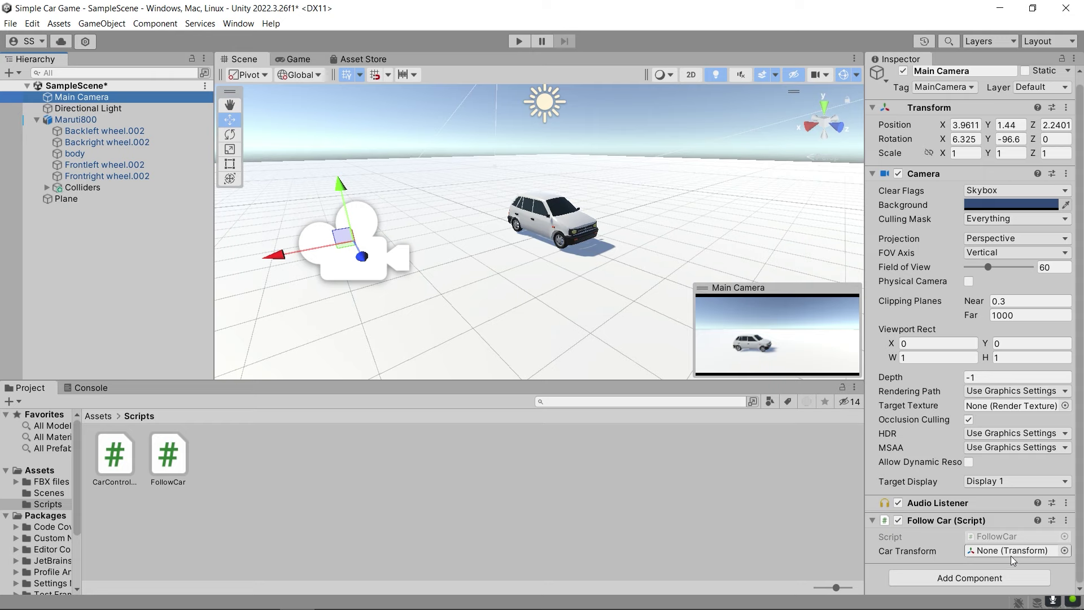
click(87, 119)
drag(87, 119, 1018, 552)
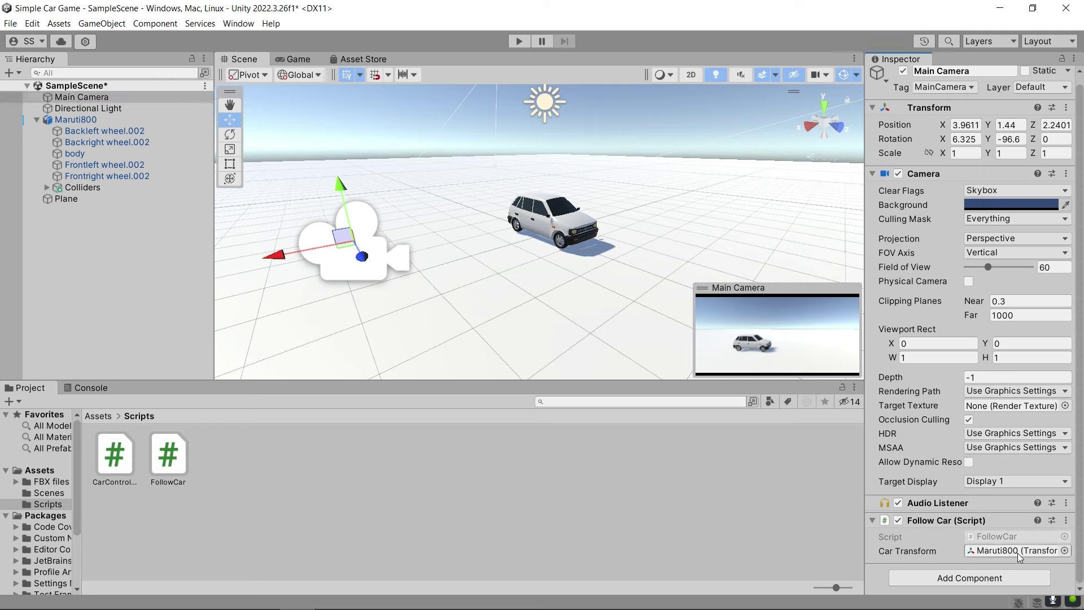
click(520, 45)
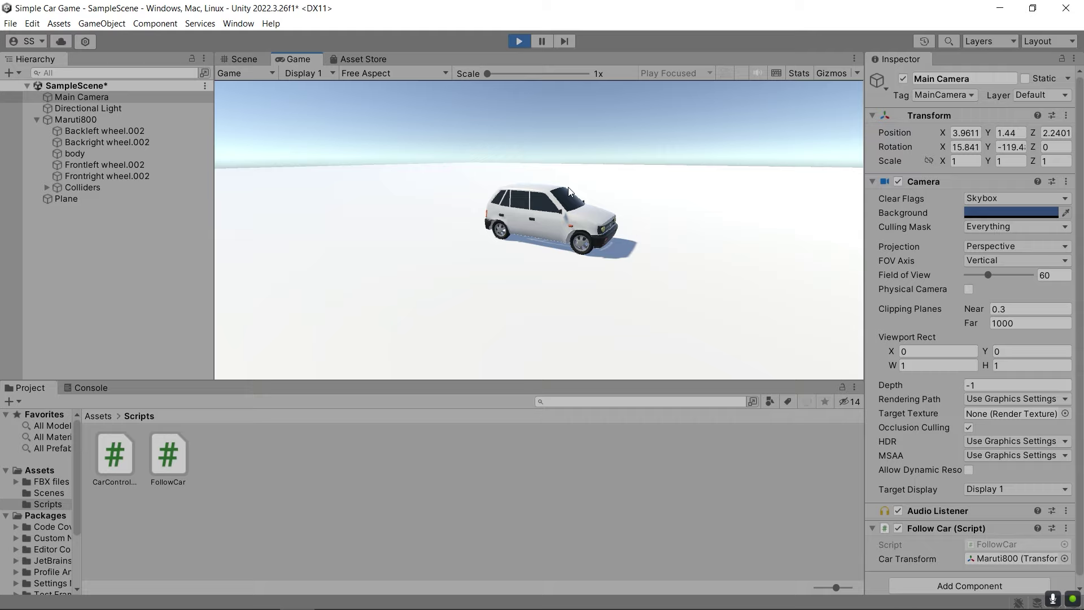
Drive forward and left to confirm the camera tracks the car, then stop Play.
key(w)
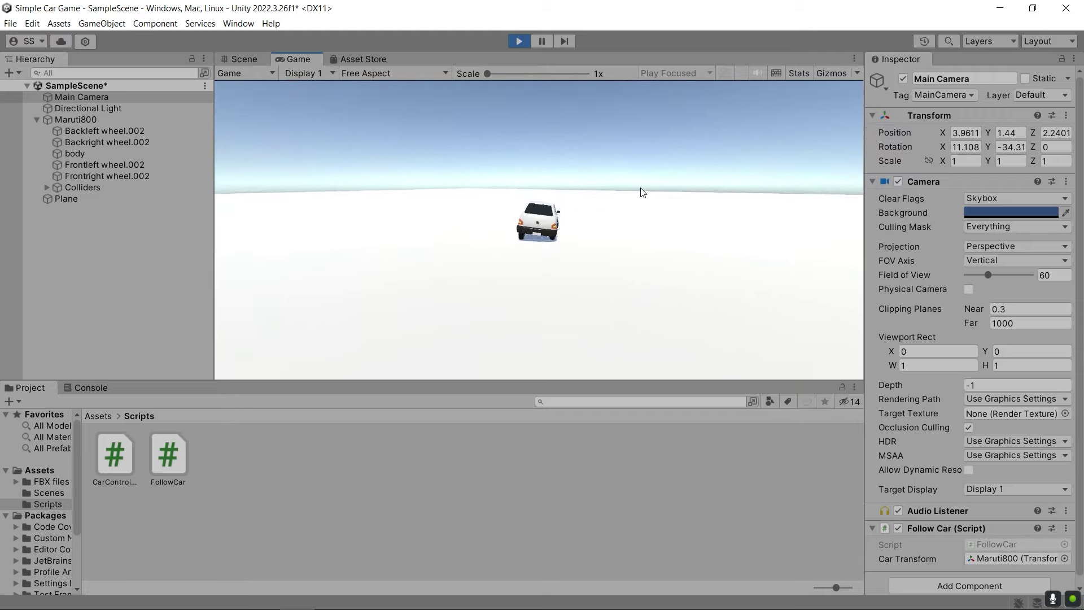
key(a)
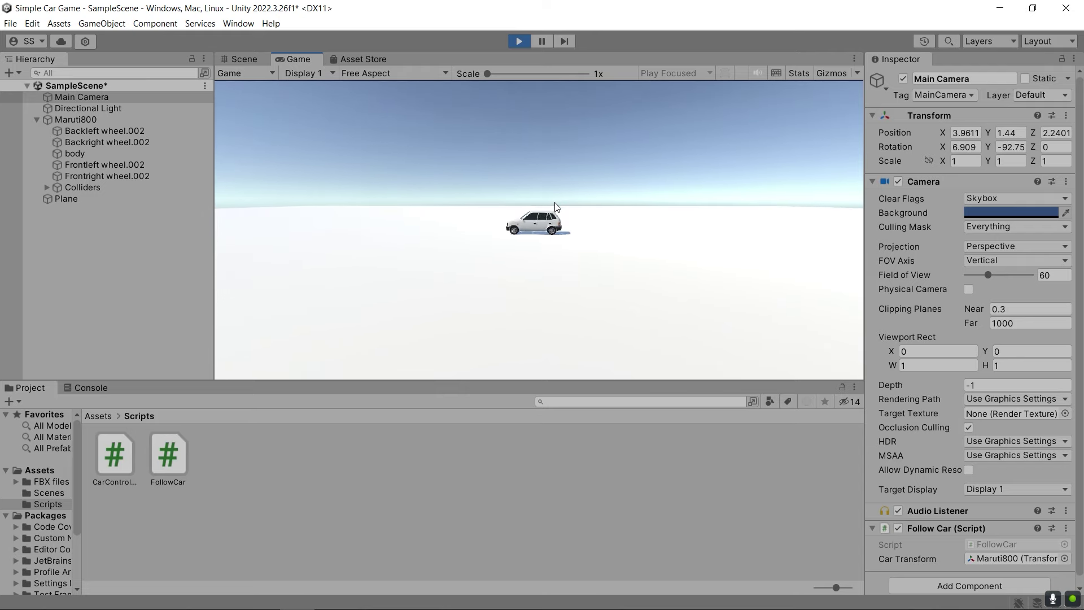
click(520, 41)
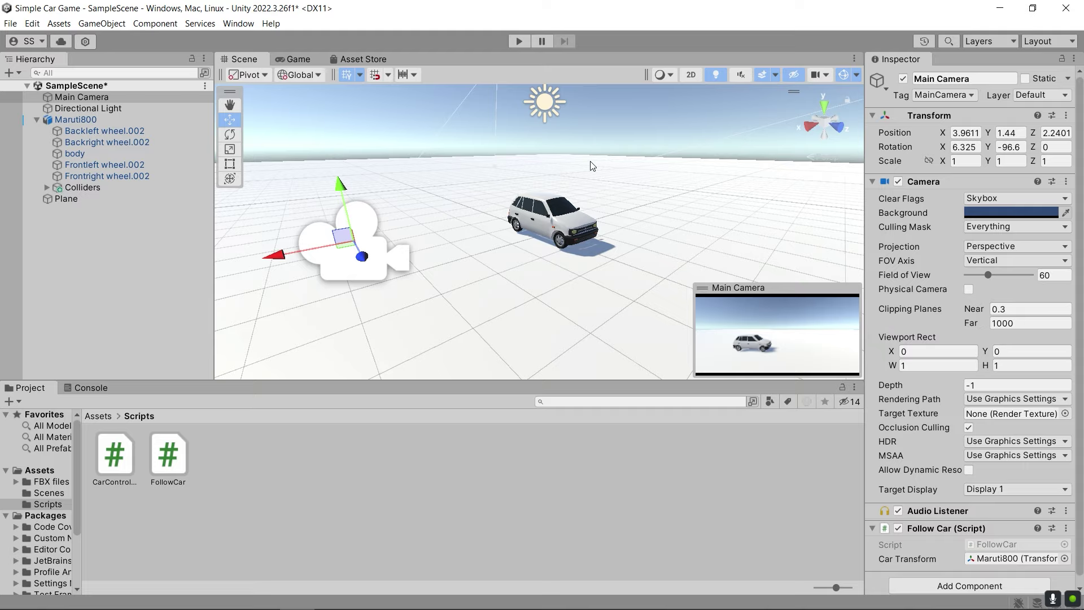
mouse_move(604, 150)
alt+mouse_down()
mouse_move(742, 168)
mouse_move(668, 185)
alt+mouse_up()
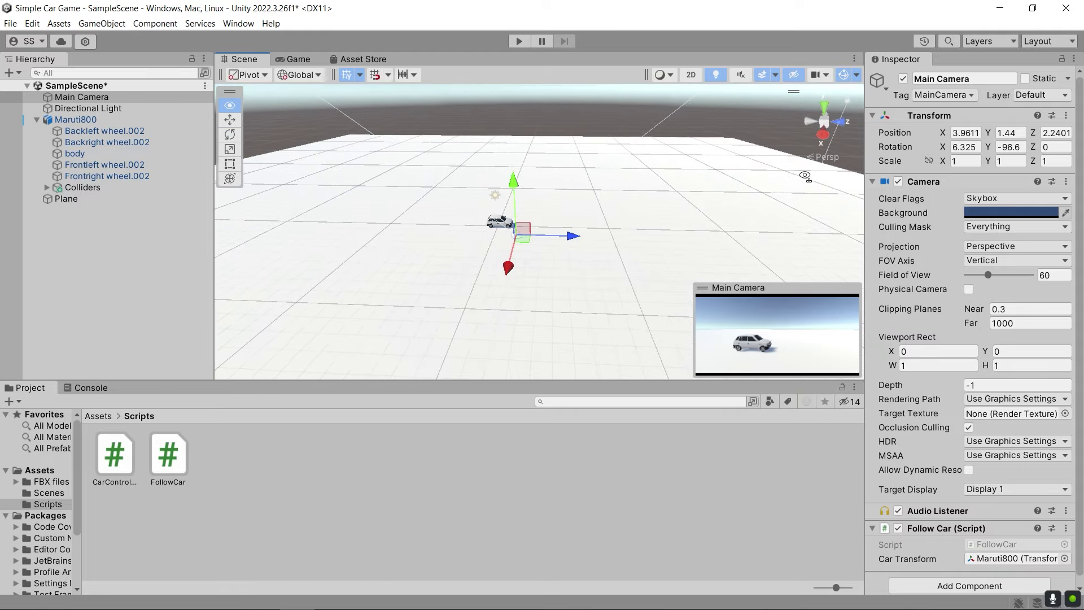
Add a new 3D Cube to the scene from the Hierarchy.
right_click(112, 235)
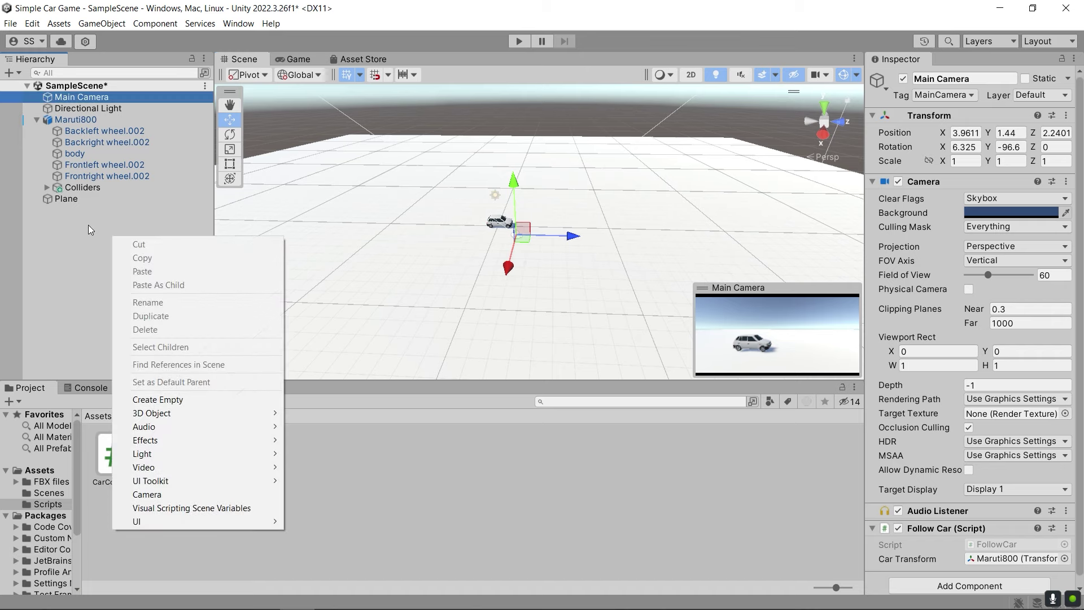
right_click(73, 226)
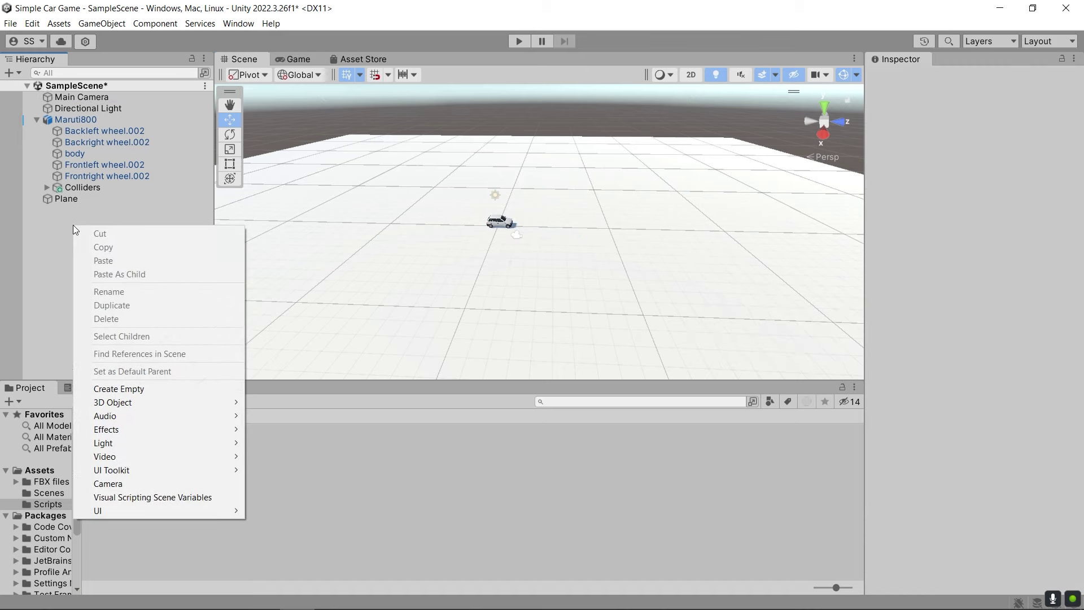
mouse_move(147, 400)
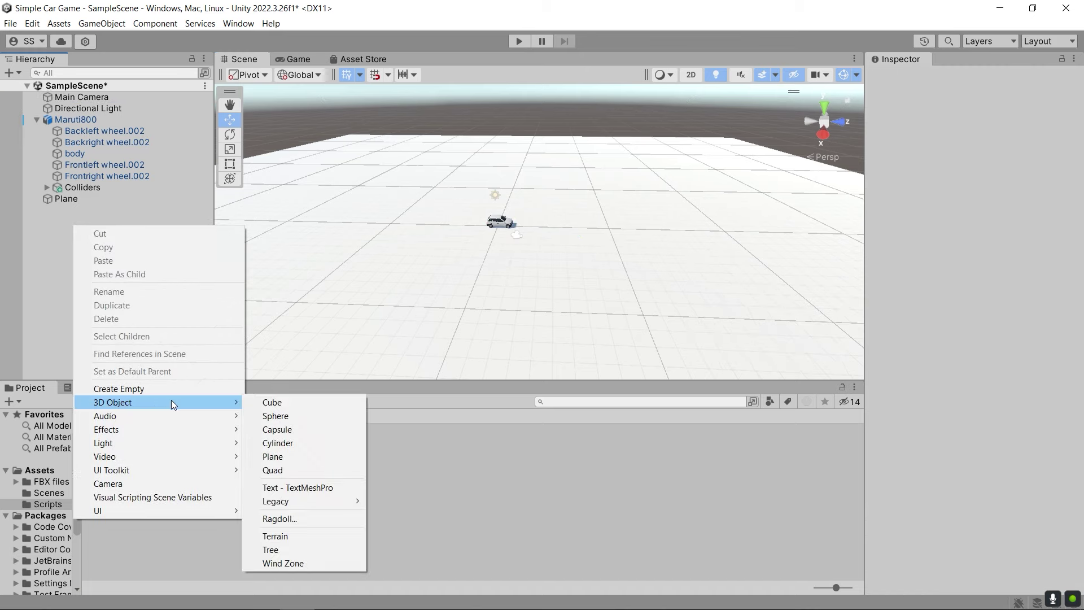
click(279, 396)
Scale the cube to 6.4 × 8.23 × 4.55 and move it to X -13.19, Y 1.21.
scroll(574, 221, up, 2)
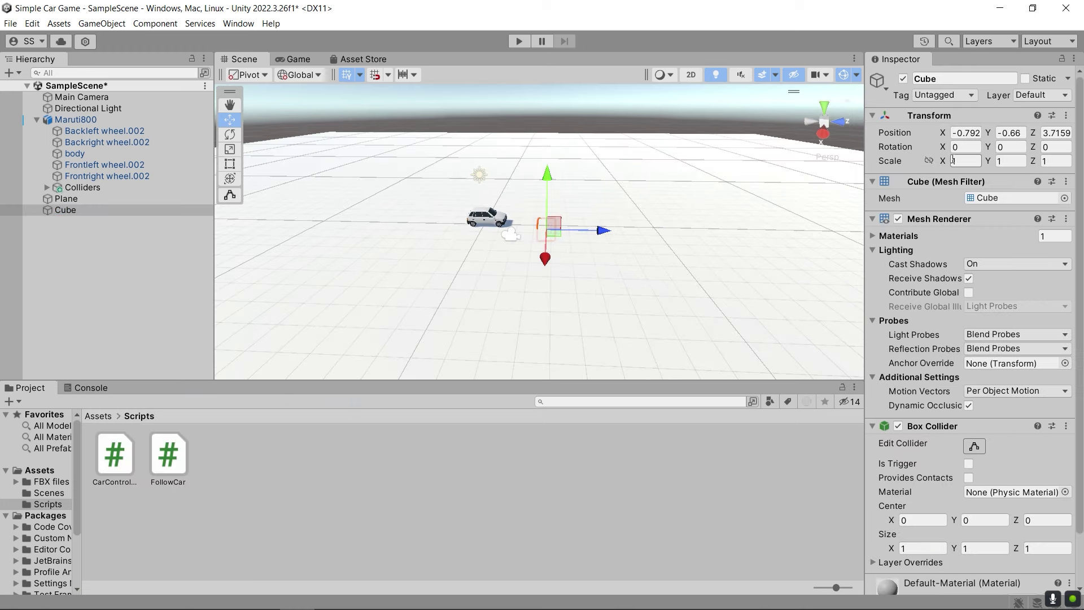
click(952, 161)
text(6.4)
key(Tab)
text(6.99)
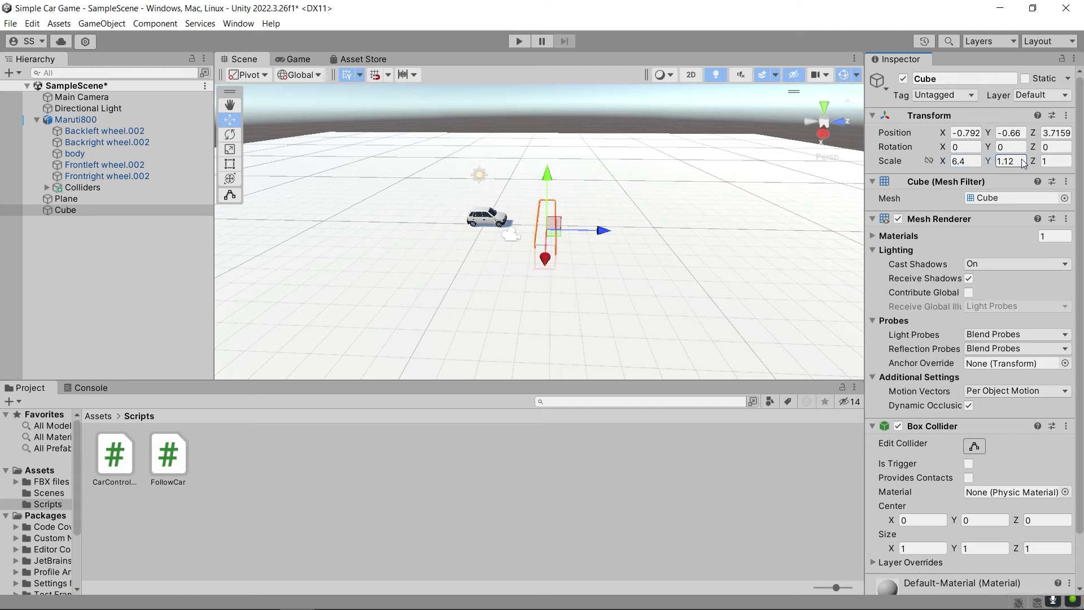
text(8.23)
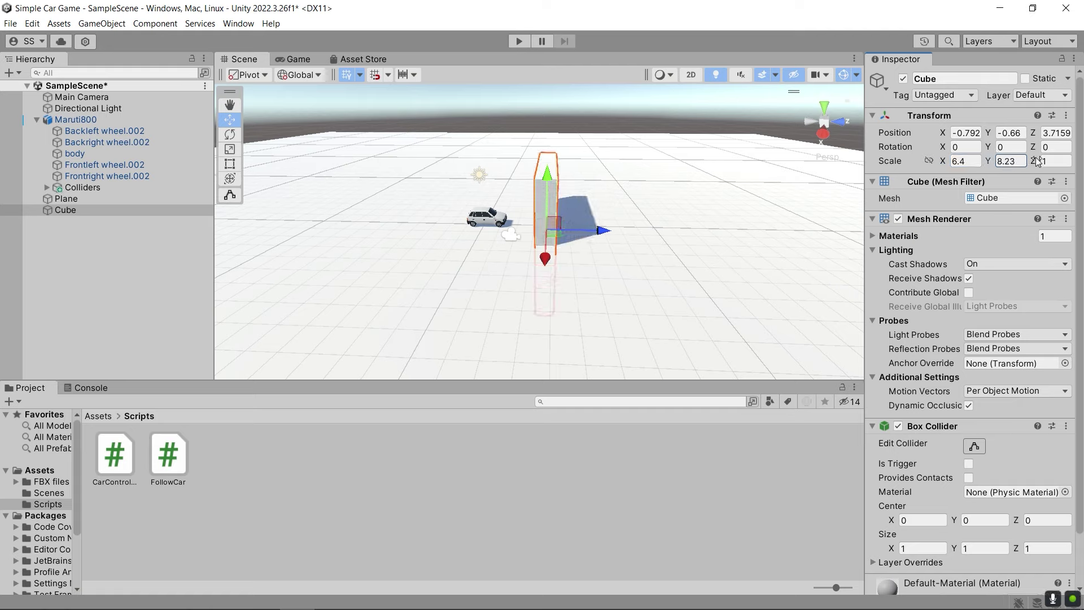
key(Tab)
text(2.26)
key(BackSpace)
key(BackSpace)
key(BackSpace)
text(4.55)
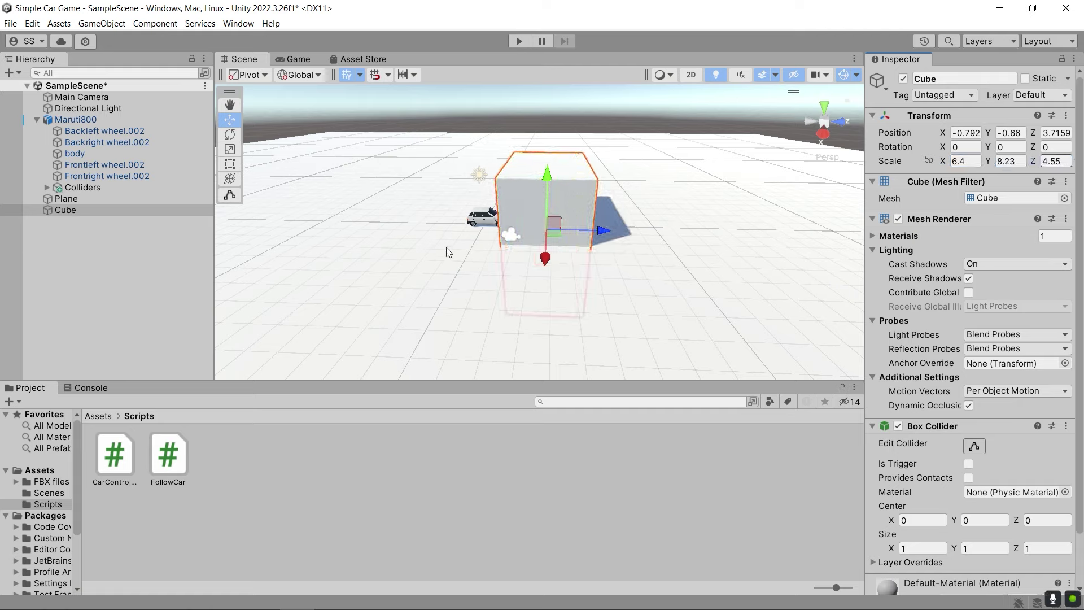
drag(549, 190, 577, 158)
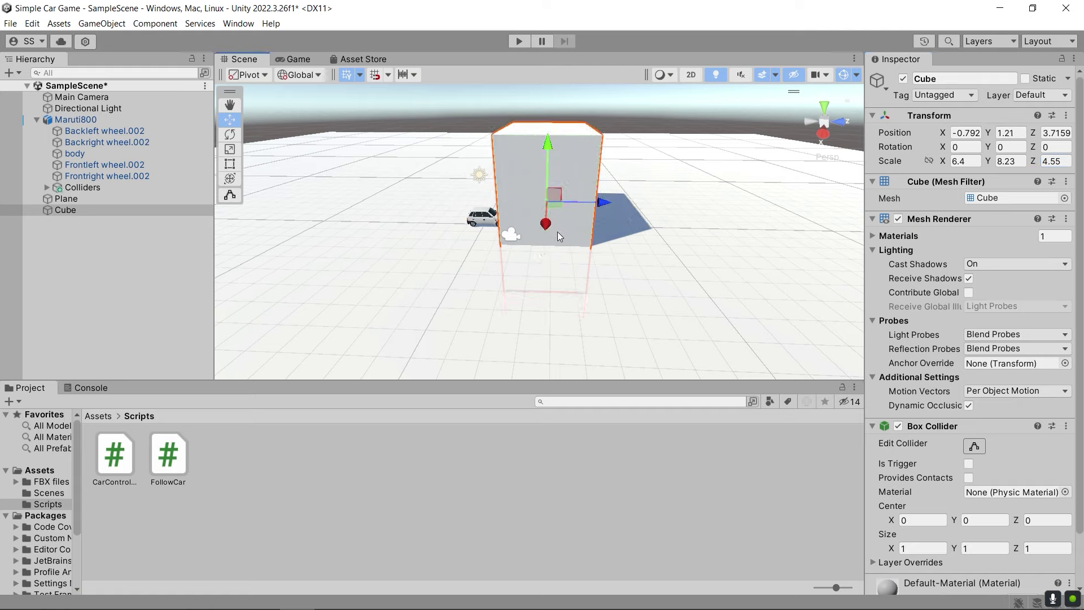
mouse_move(547, 229)
mouse_down()
mouse_move(586, 168)
mouse_move(733, 161)
mouse_move(673, 133)
mouse_move(429, 131)
mouse_move(308, 168)
mouse_move(394, 170)
mouse_move(316, 211)
mouse_move(338, 198)
mouse_move(687, 260)
mouse_move(923, 187)
mouse_up()
Duplicate a cube obstacle, undo it, then enter Play mode with Cube (8) selected.
key(ctrl+d)
key(ctrl+d)
key(ctrl+d)
key(ctrl+d)
key(ctrl+d)
key(ctrl+d)
key(ctrl+d)
key(ctrl+d)
key(ctrl+d)
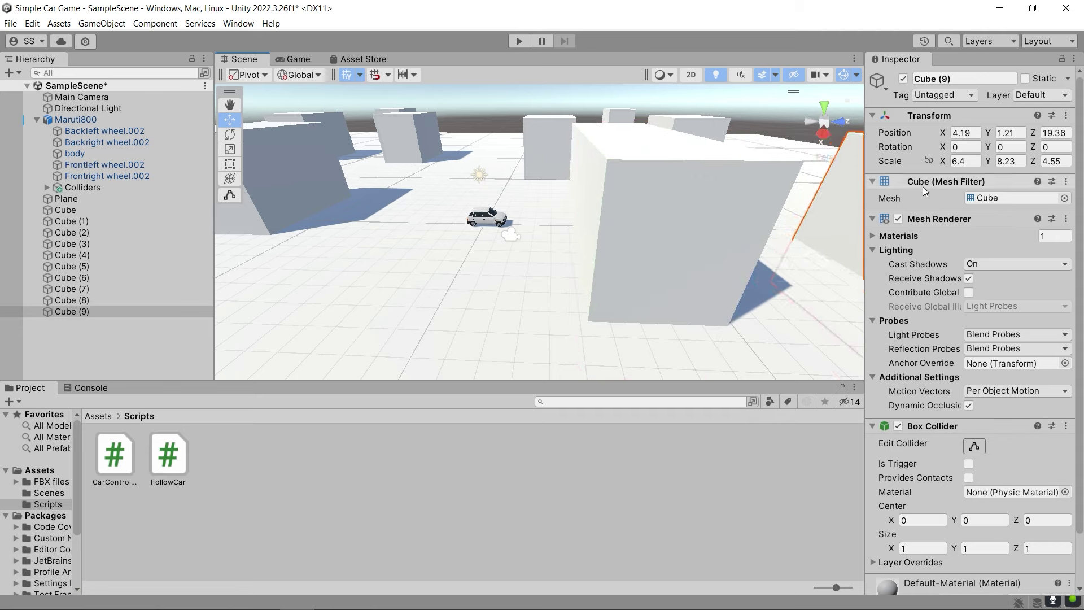
key(ctrl+z)
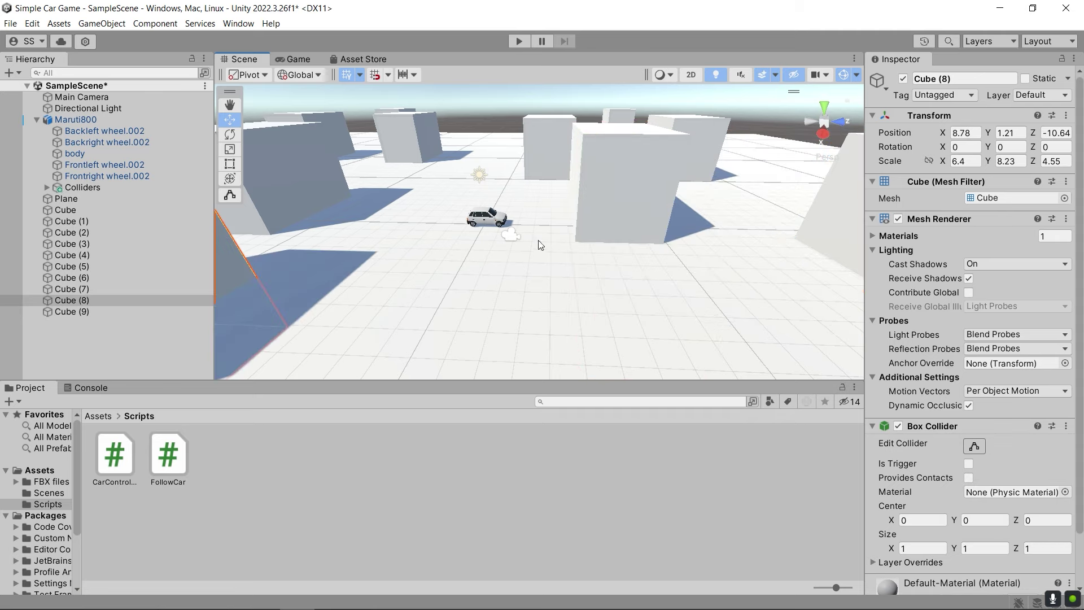
click(519, 41)
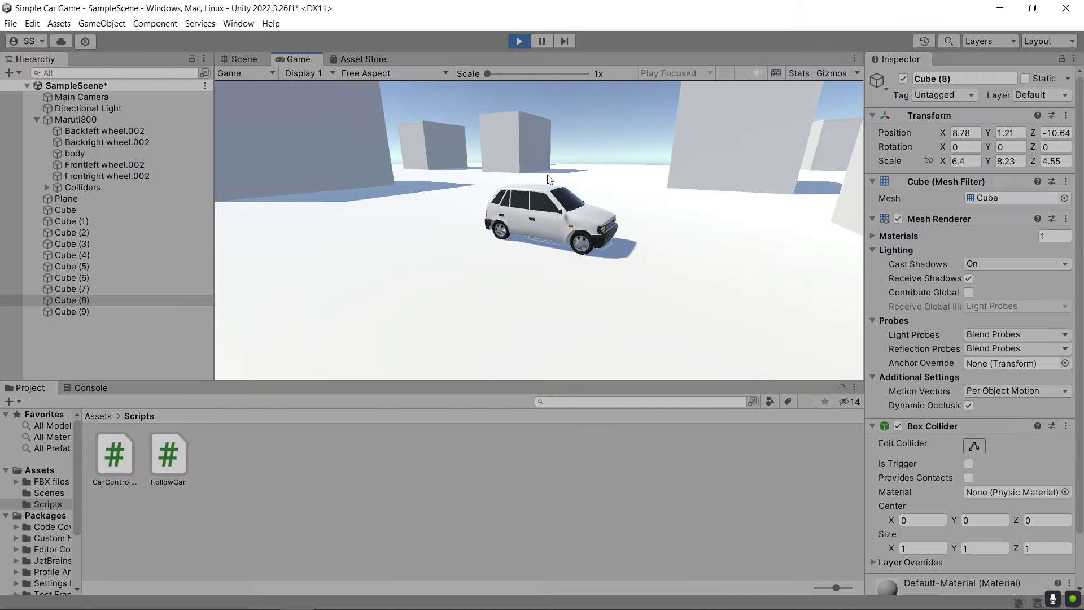
Drive the car past the cubes with W, A and D, stop the game, and switch to FollowCar.cs.
key(w)
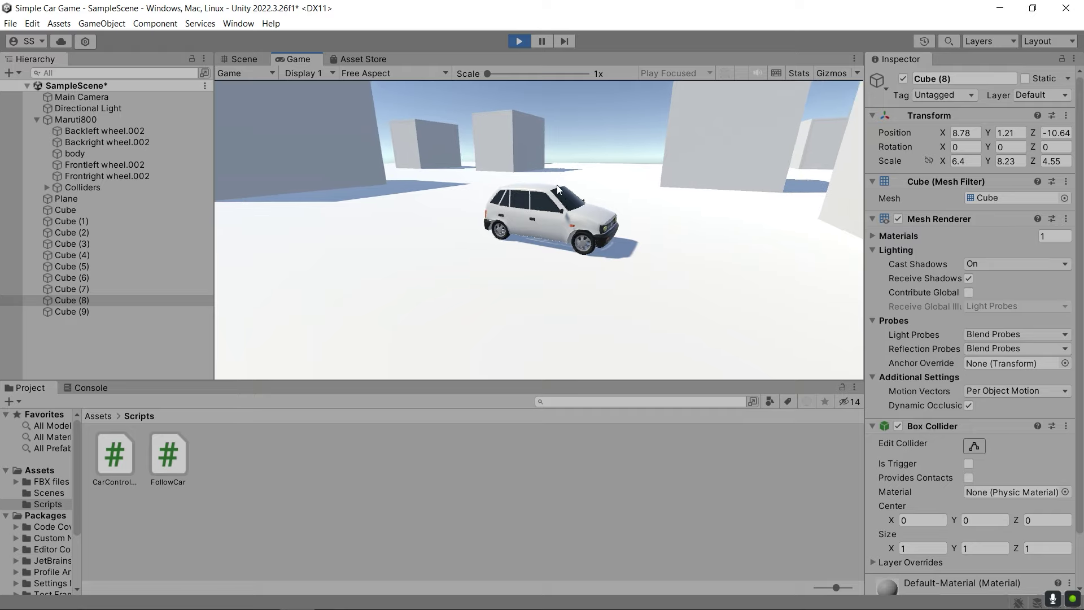
key(a)
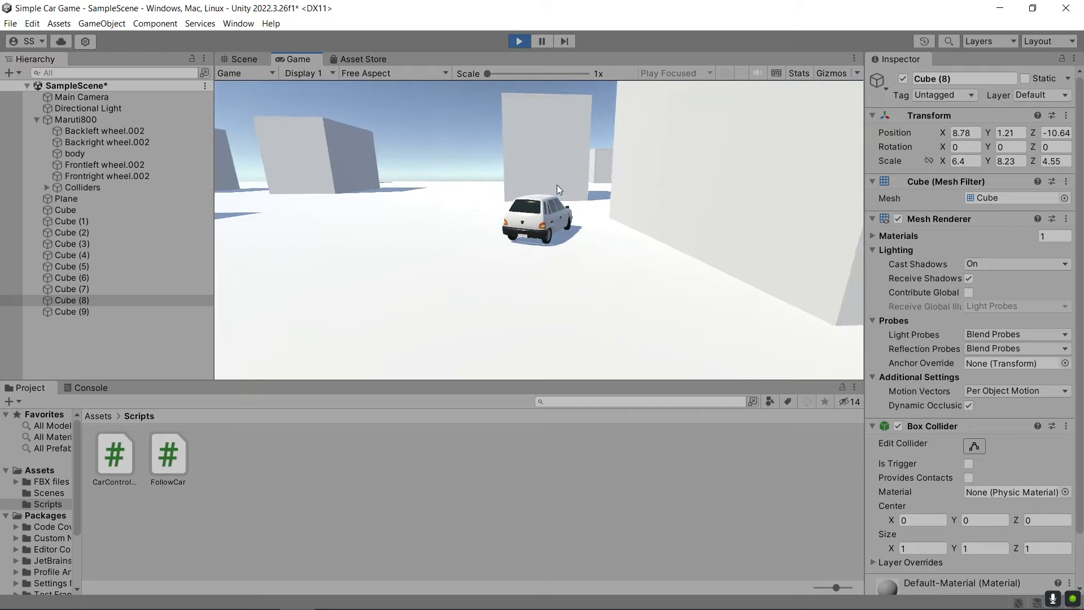
key(w)
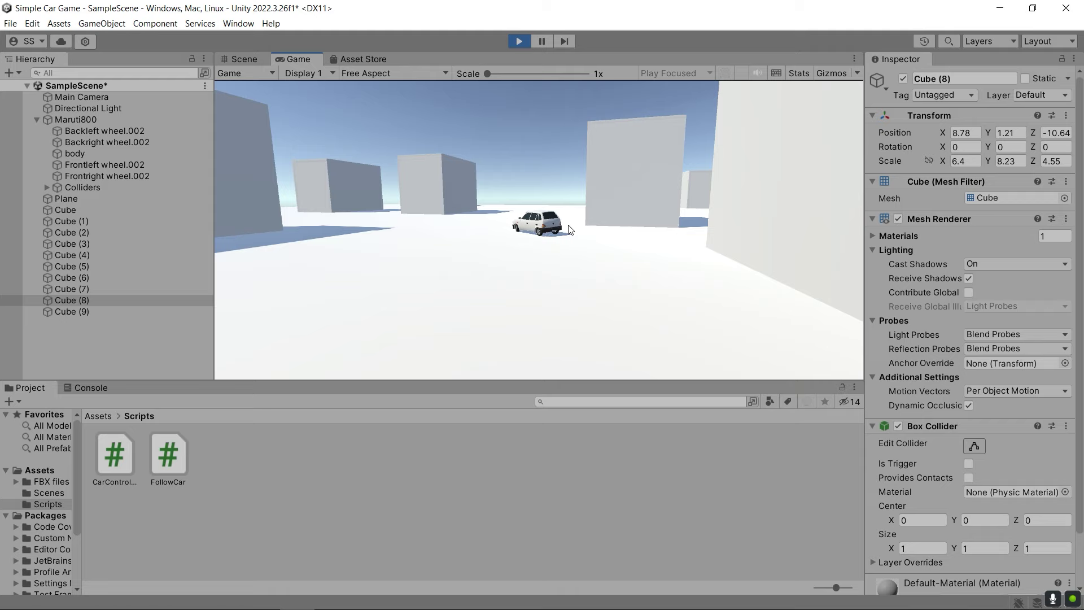
key(d)
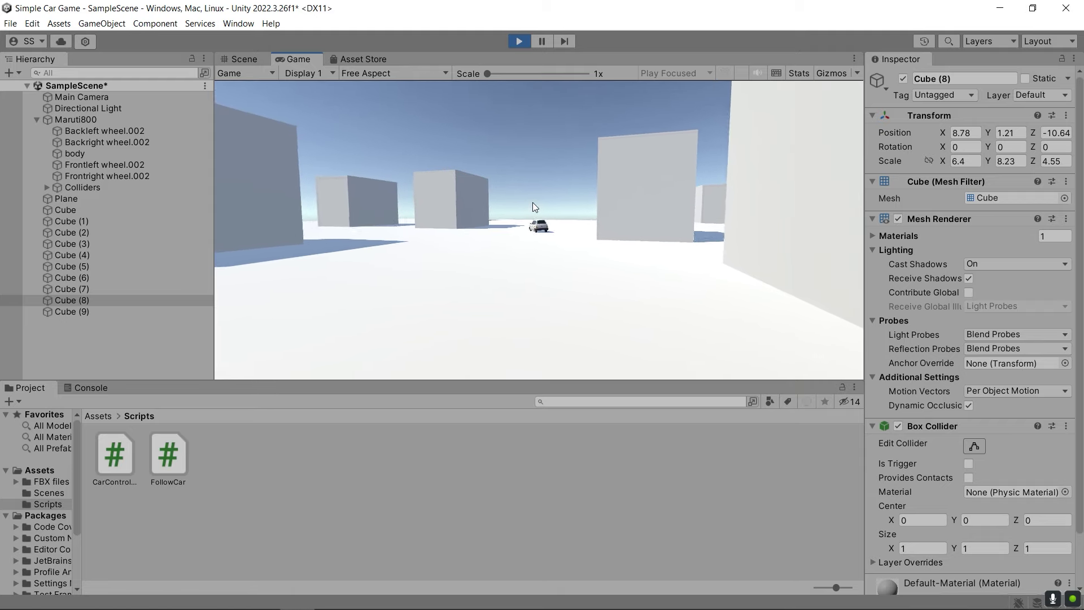
key(w)
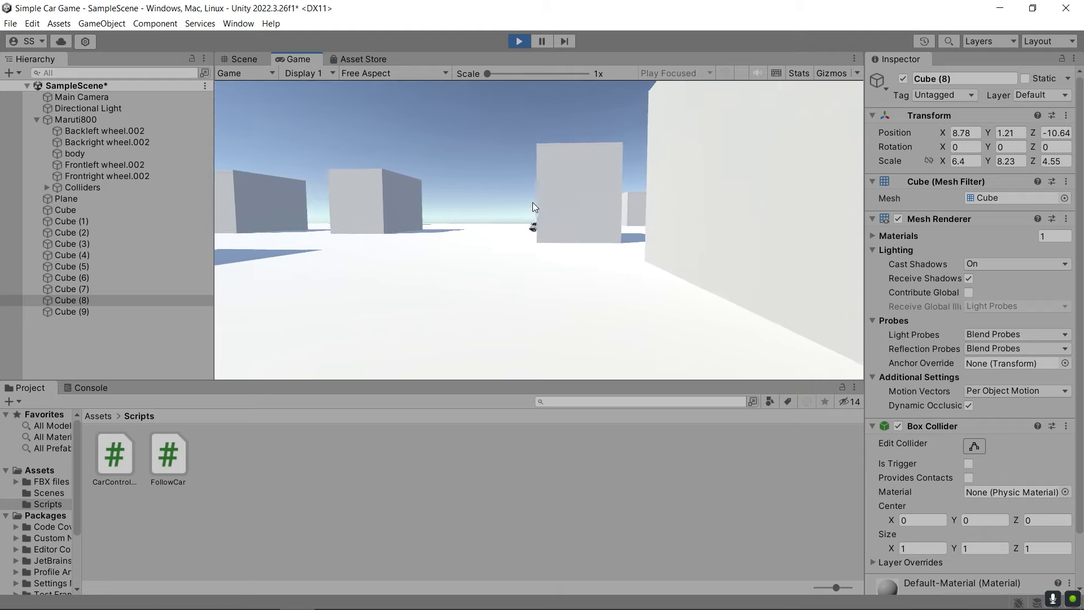
key(d)
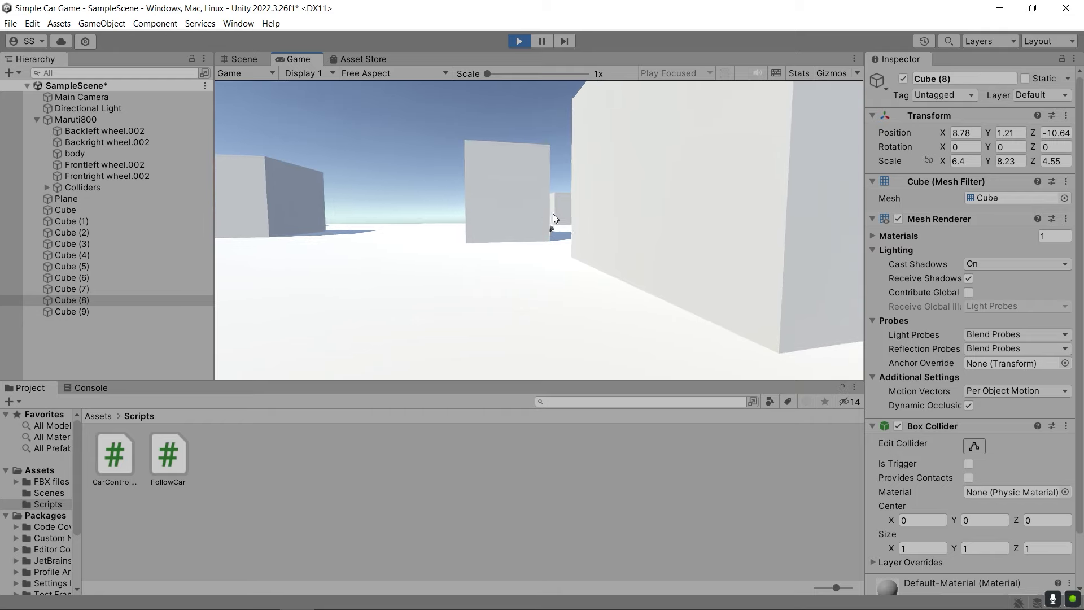
key(w)
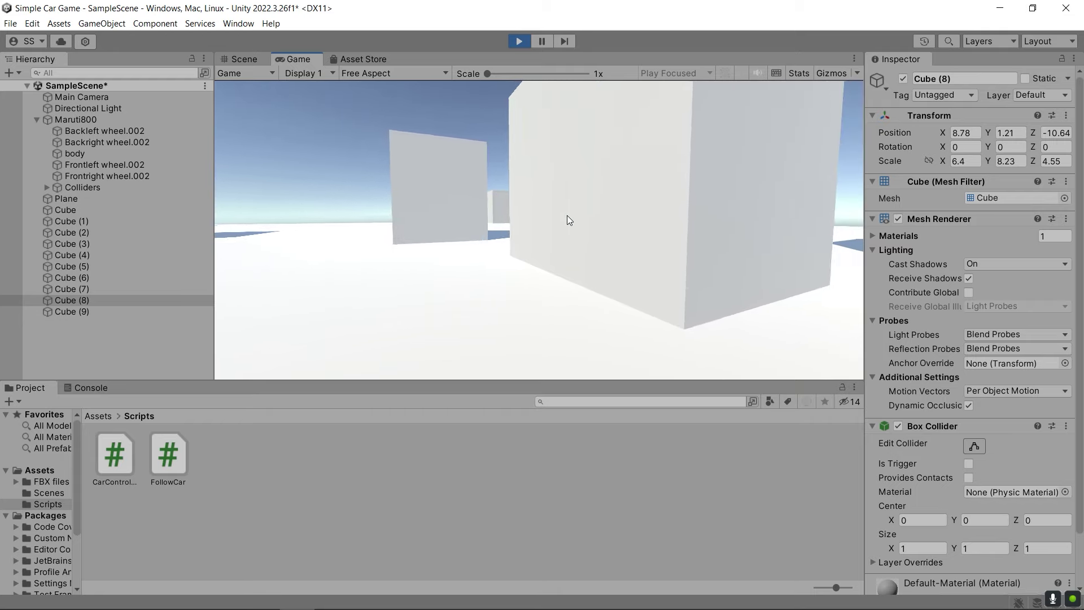
click(523, 45)
key(alt+Tab)
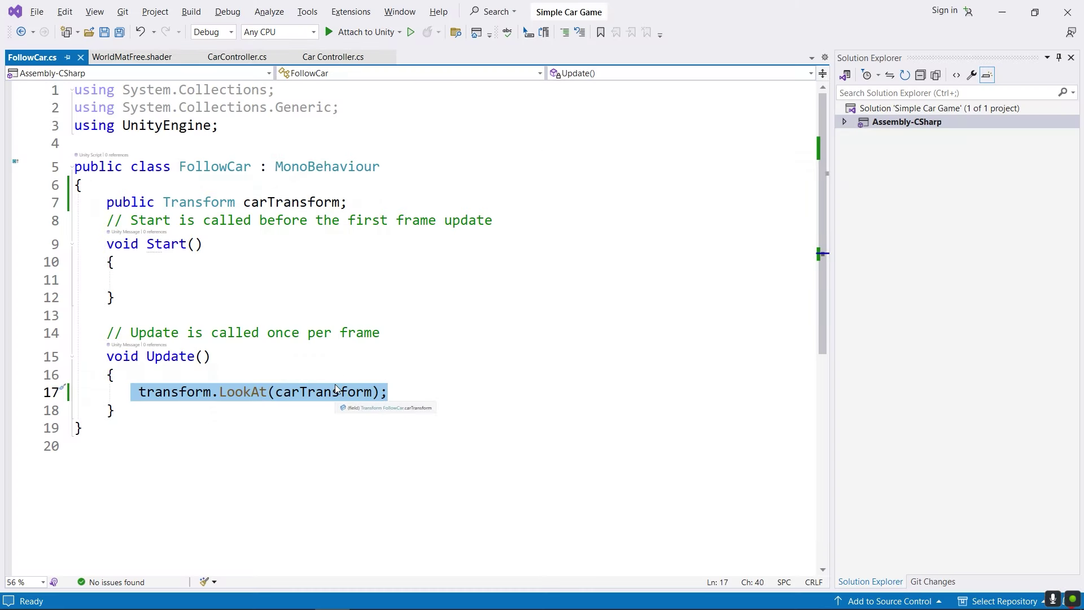
Back in Unity, select Main Camera to confirm its Follow Car target is Maruti800.
key(alt+Tab)
click(118, 98)
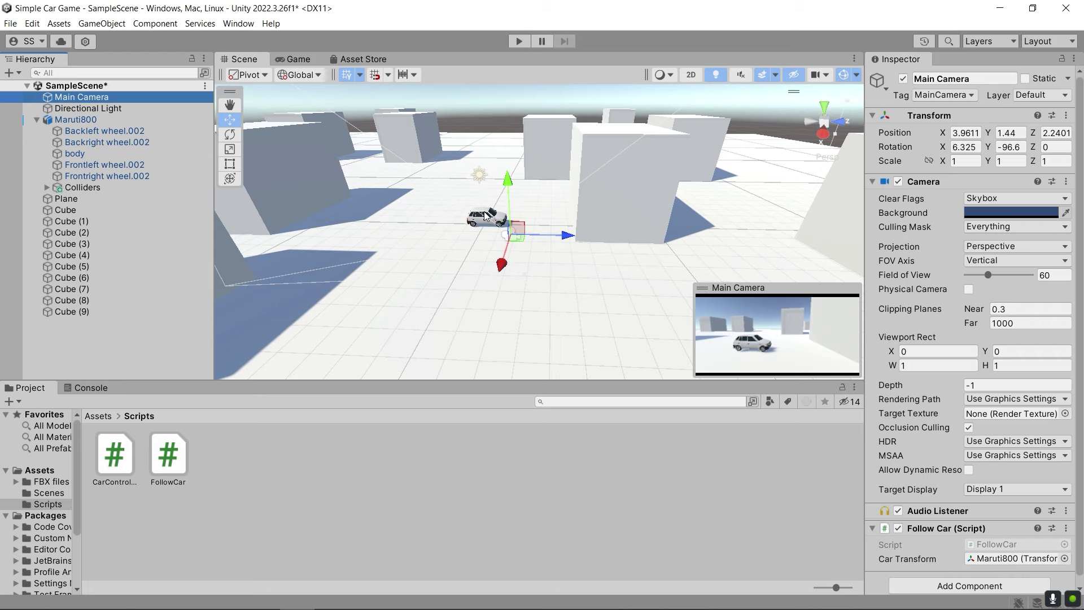
Save SampleScene with Ctrl+S and pan the Scene view to the right.
key(ctrl+s)
middle_drag(486, 216, 531, 218)
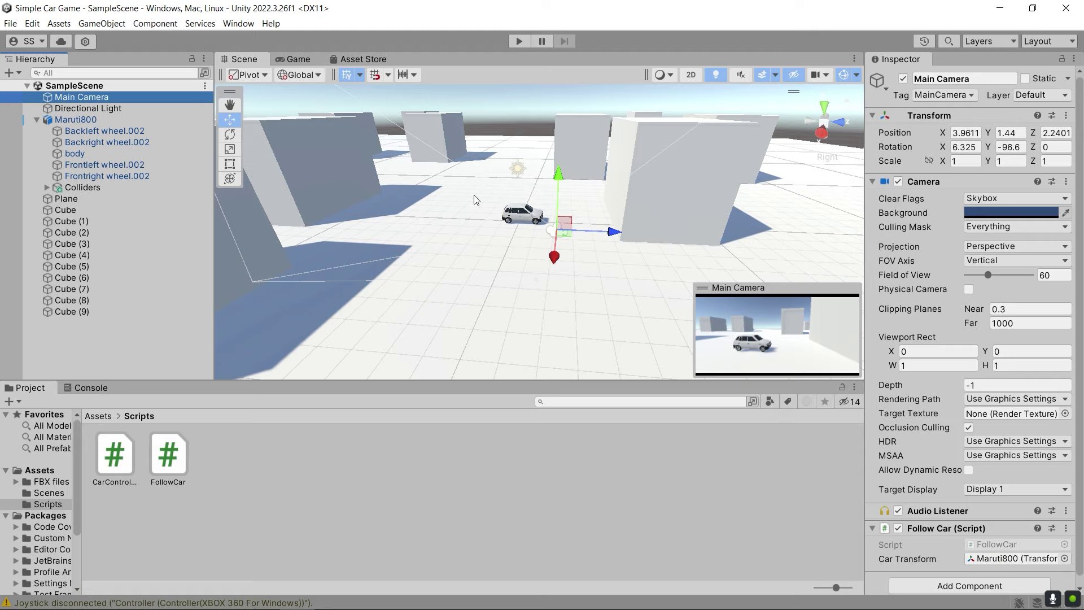
Create an empty child under Maruti800 and set a side view focused on the car.
right_click(76, 118)
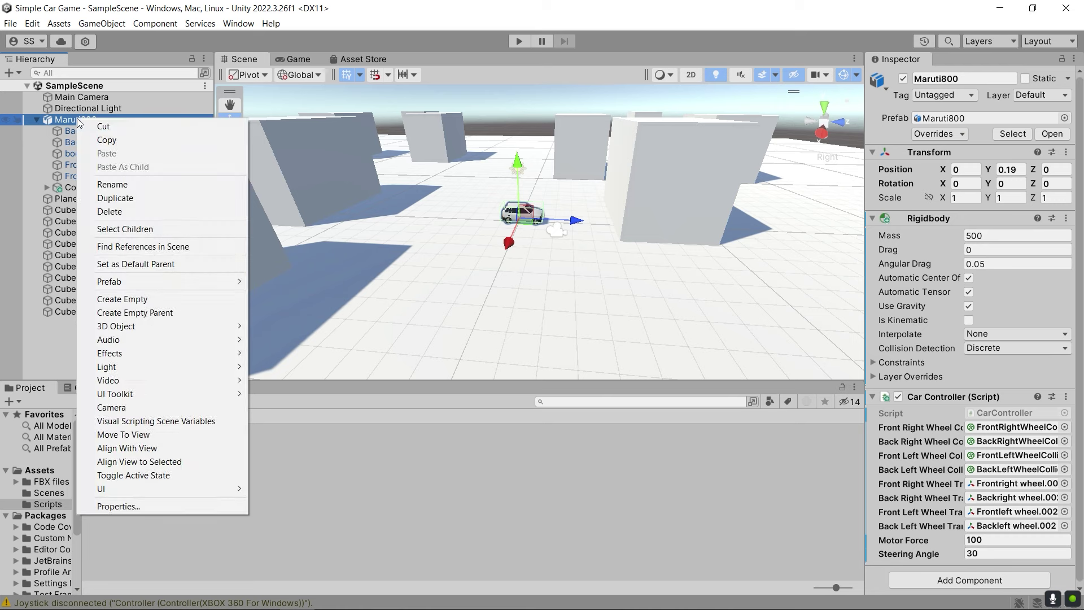
click(120, 300)
click(127, 219)
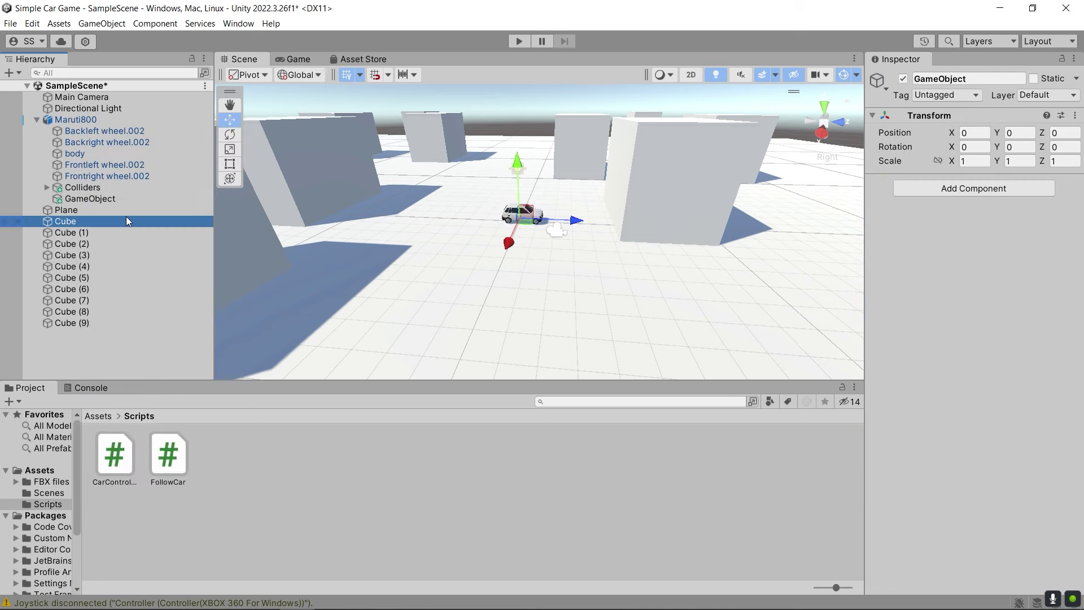
drag(127, 216, 118, 201)
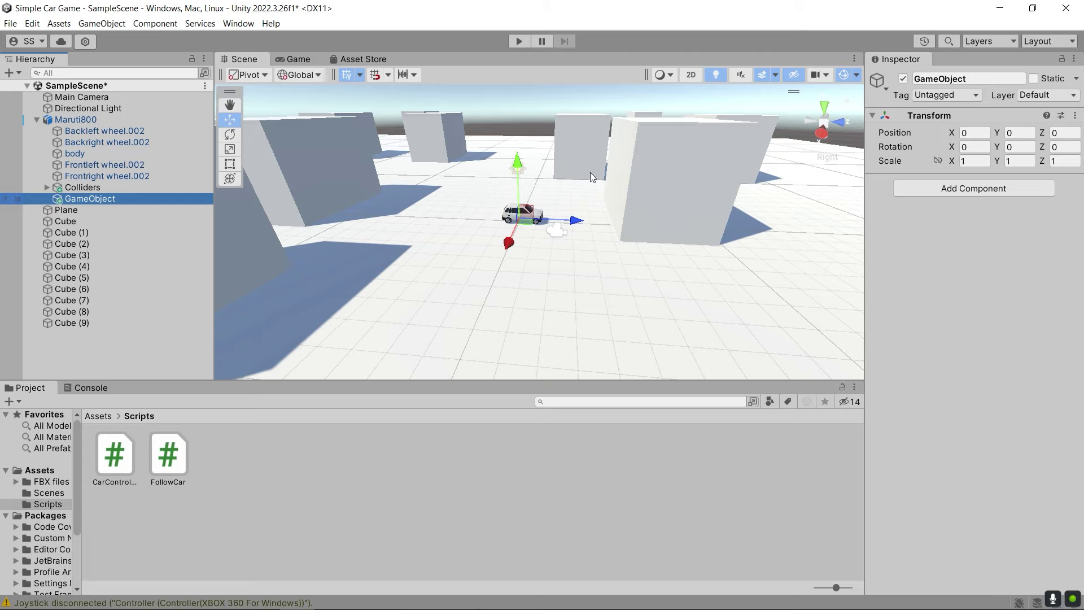
click(823, 125)
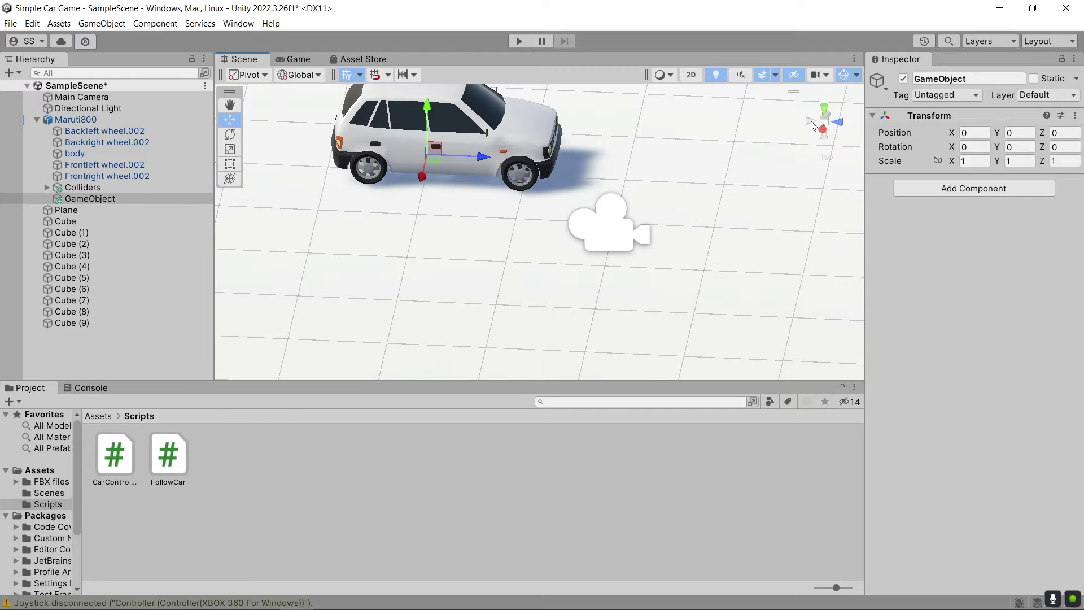
click(832, 118)
click(836, 120)
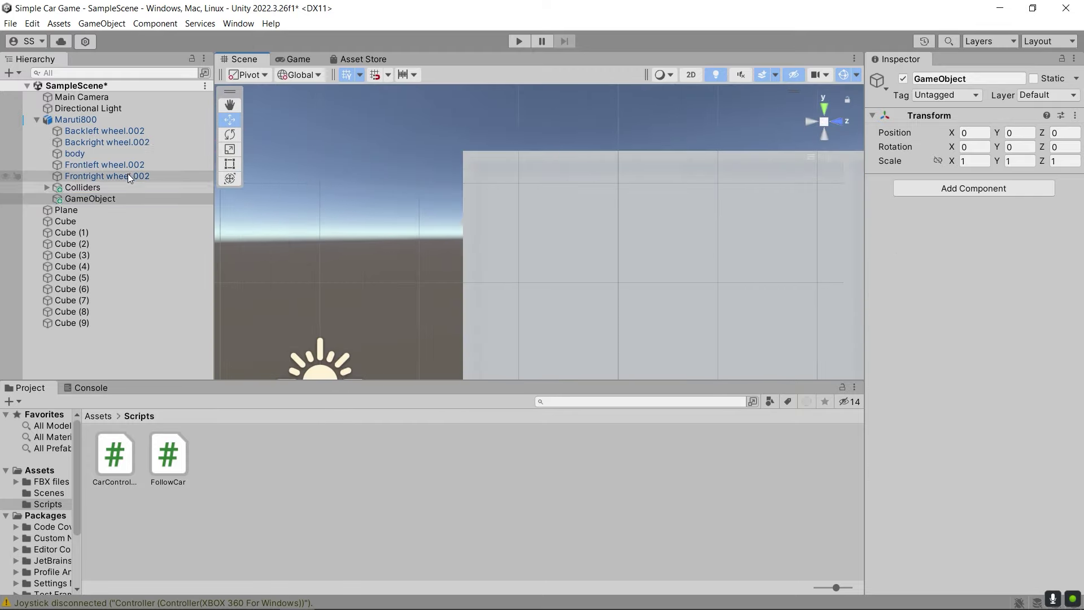
double_click(105, 121)
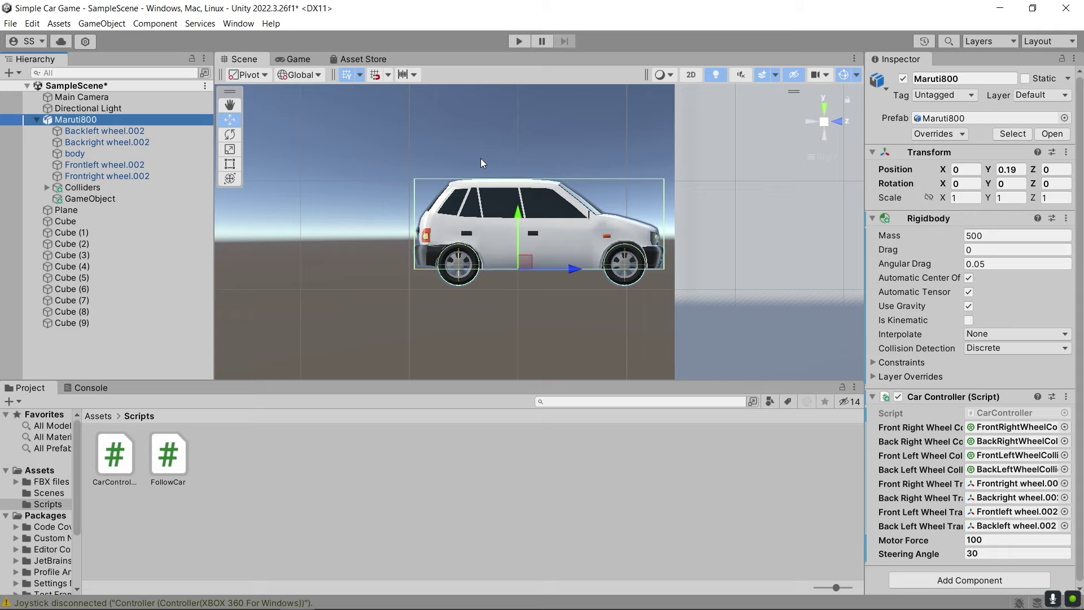
Drag the empty object behind and above the car to Y 1.055, Z -2.894.
click(90, 198)
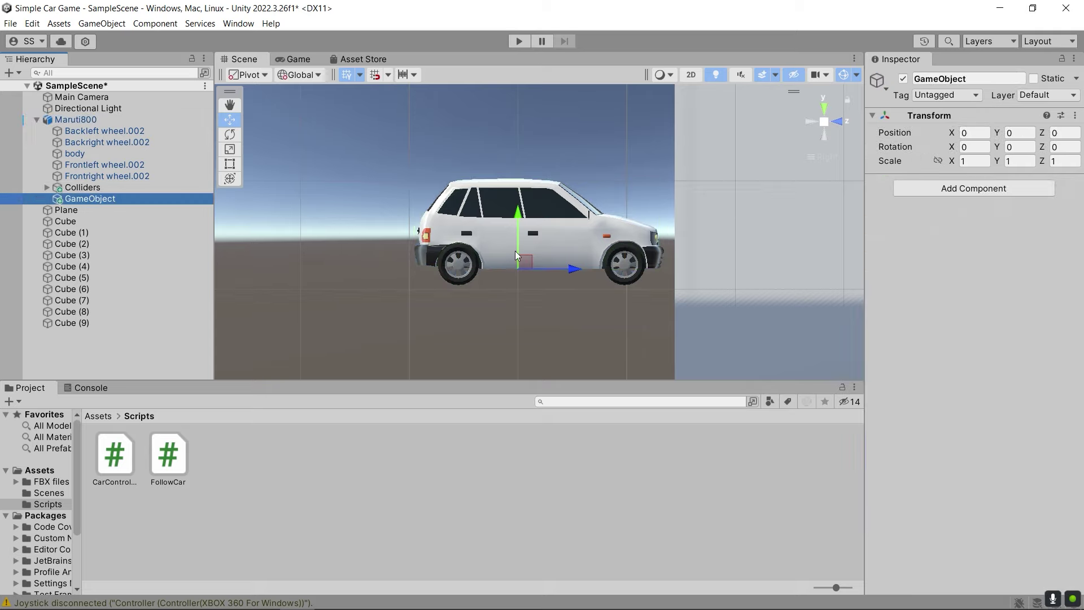
drag(573, 270, 310, 270)
drag(259, 222, 297, 135)
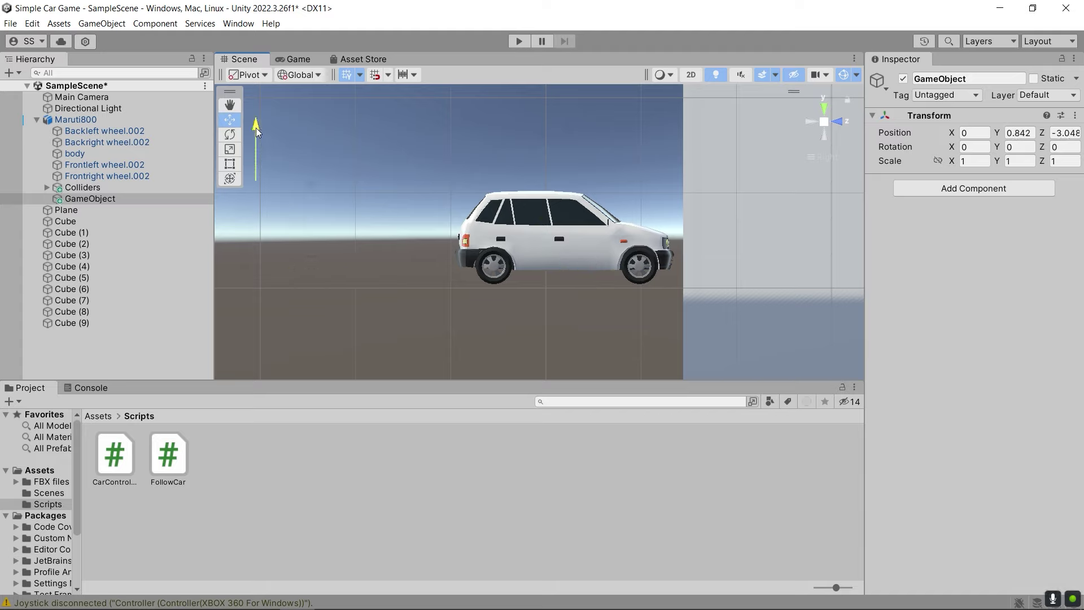
drag(328, 181, 342, 181)
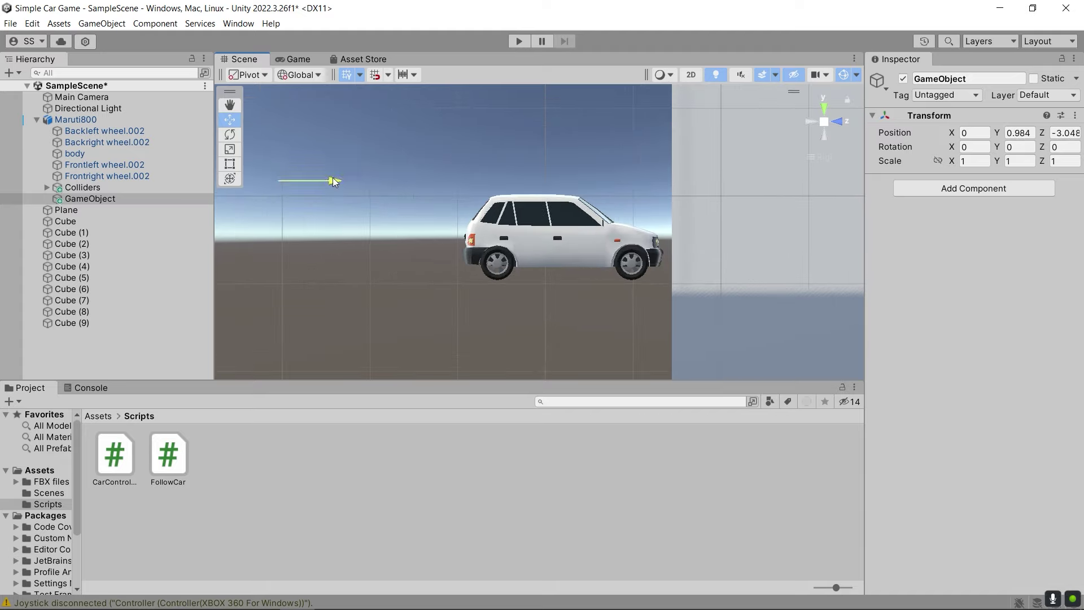
drag(293, 129, 294, 124)
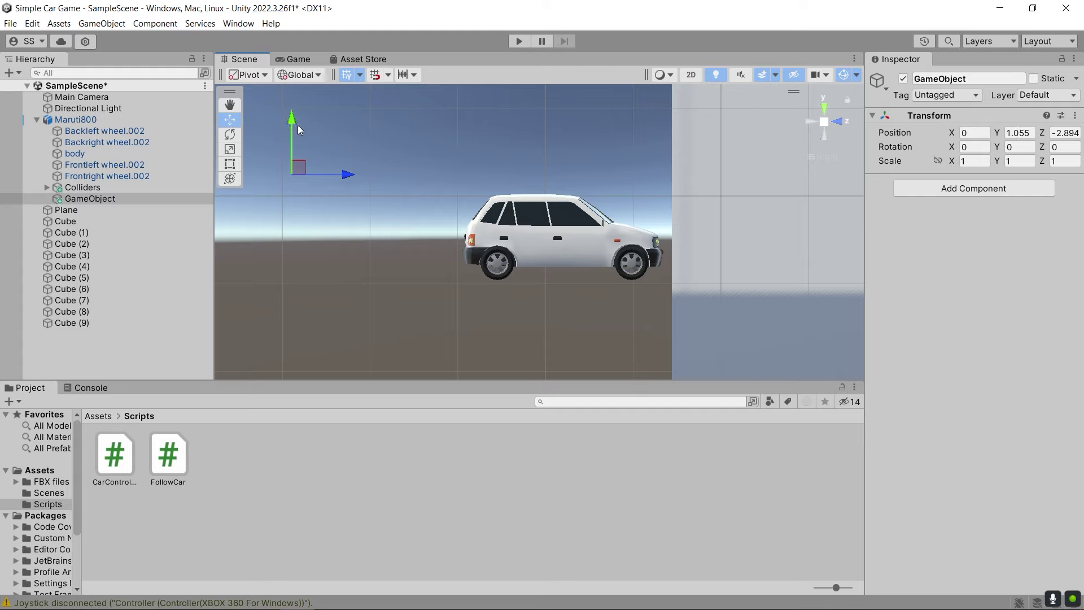
Rename the empty child GameObject to 'CameraPoint' in the Inspector name field.
click(972, 80)
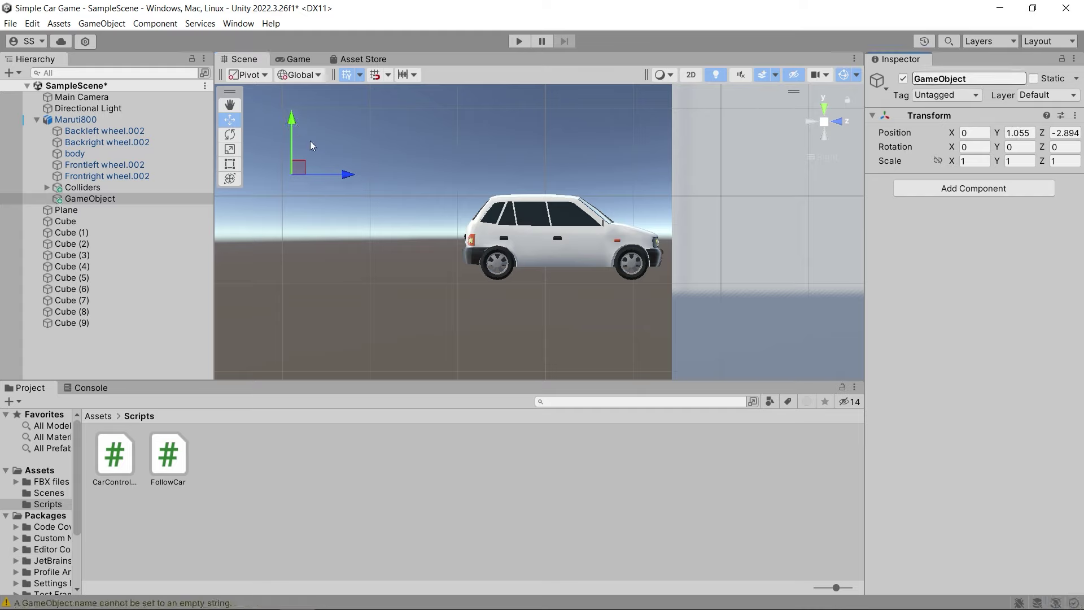
double_click(997, 80)
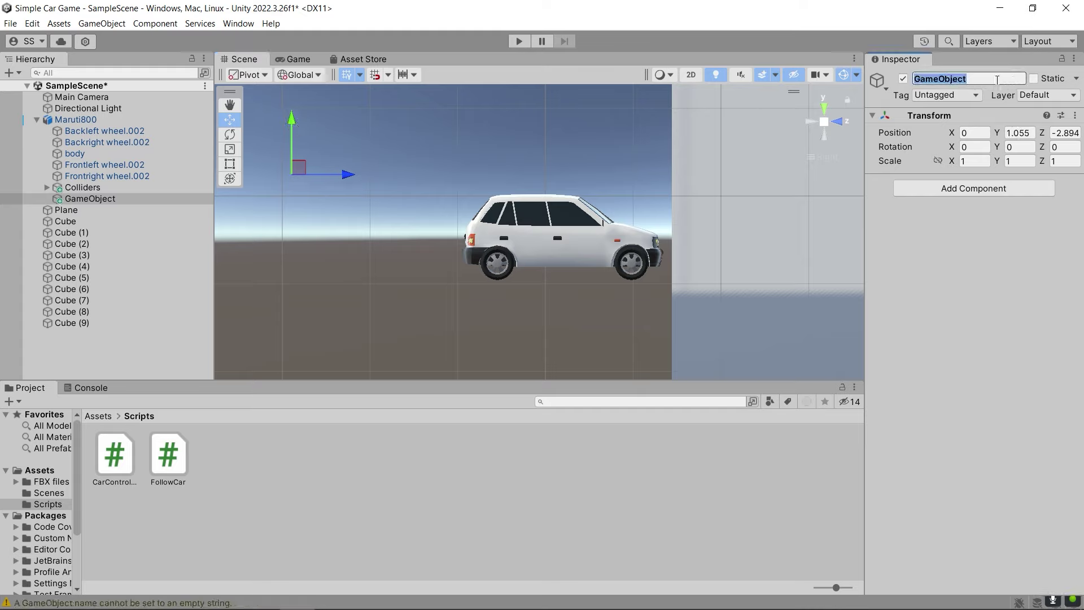
text(Camera)
text(Point)
key(Return)
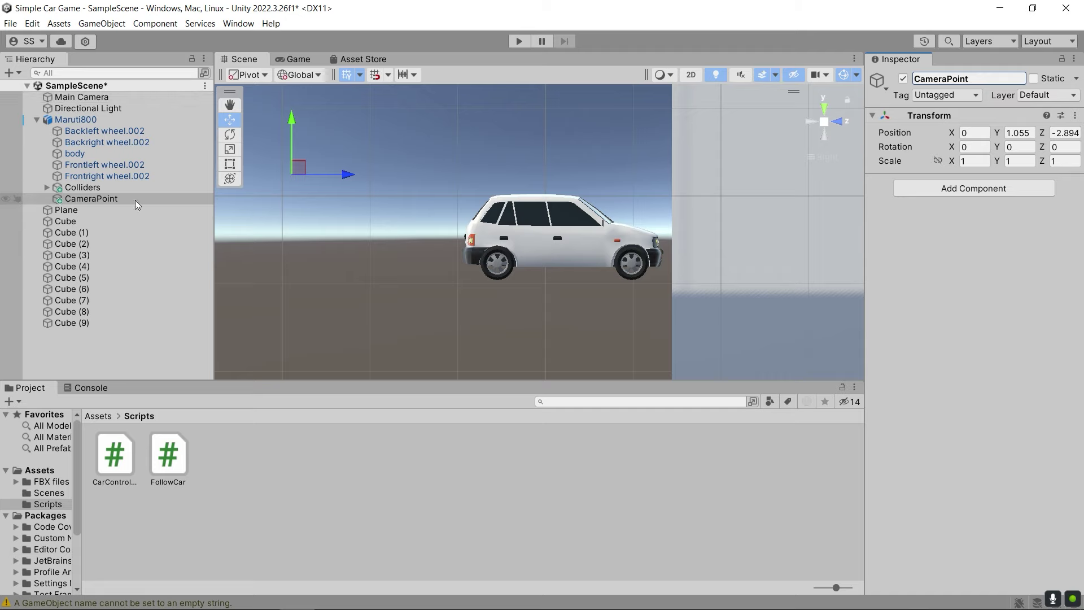
Declare 'public Transform cameraPointtransform;' below the carTransform field in FollowCar.cs and save it.
click(345, 603)
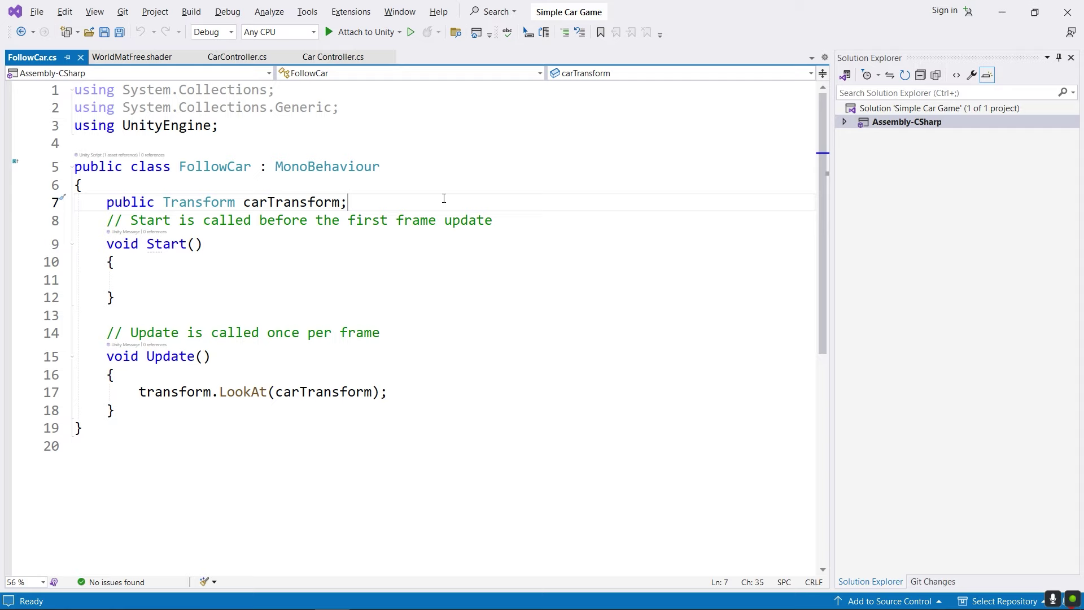
key(Return)
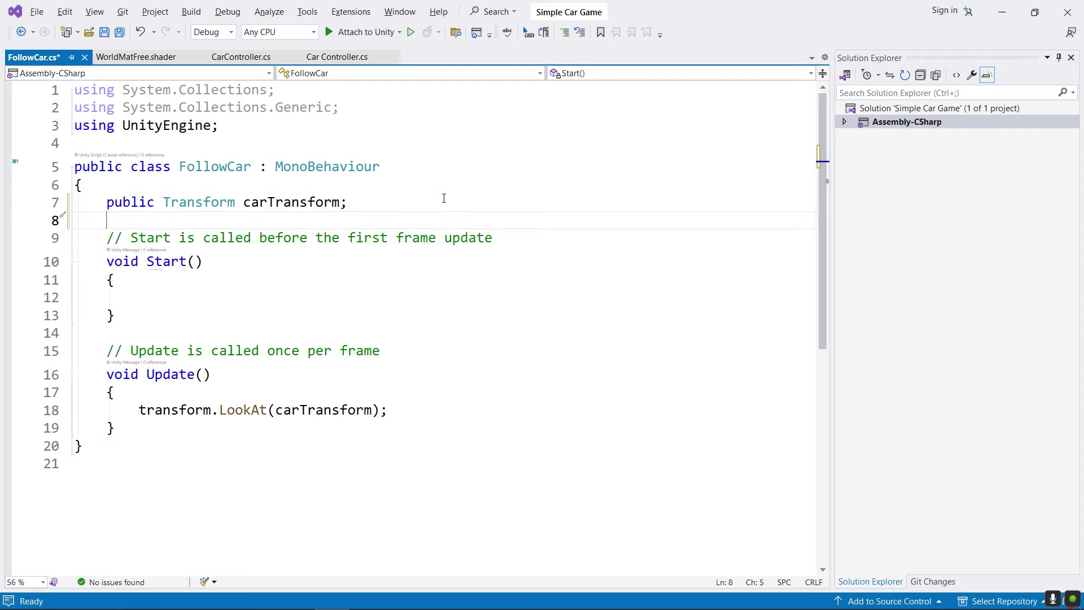
text(pu)
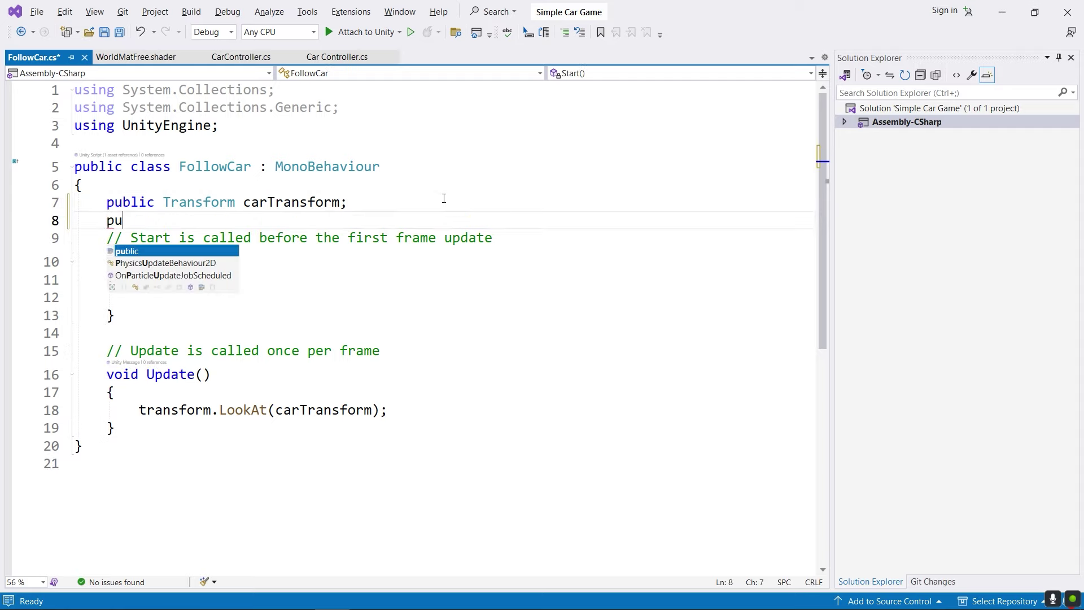
text(blic )
text(tra)
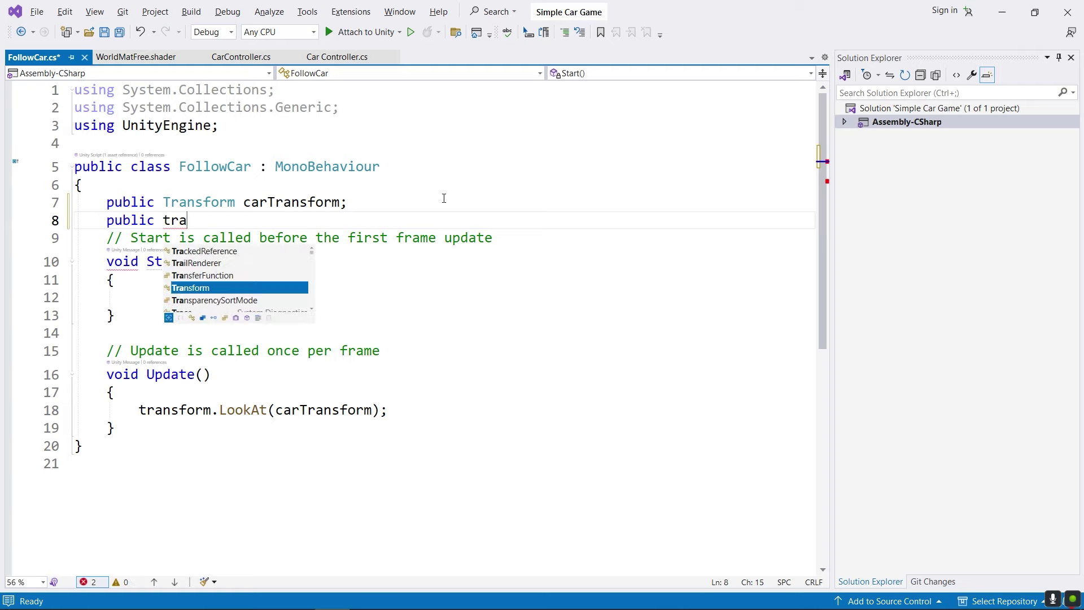
key(Tab)
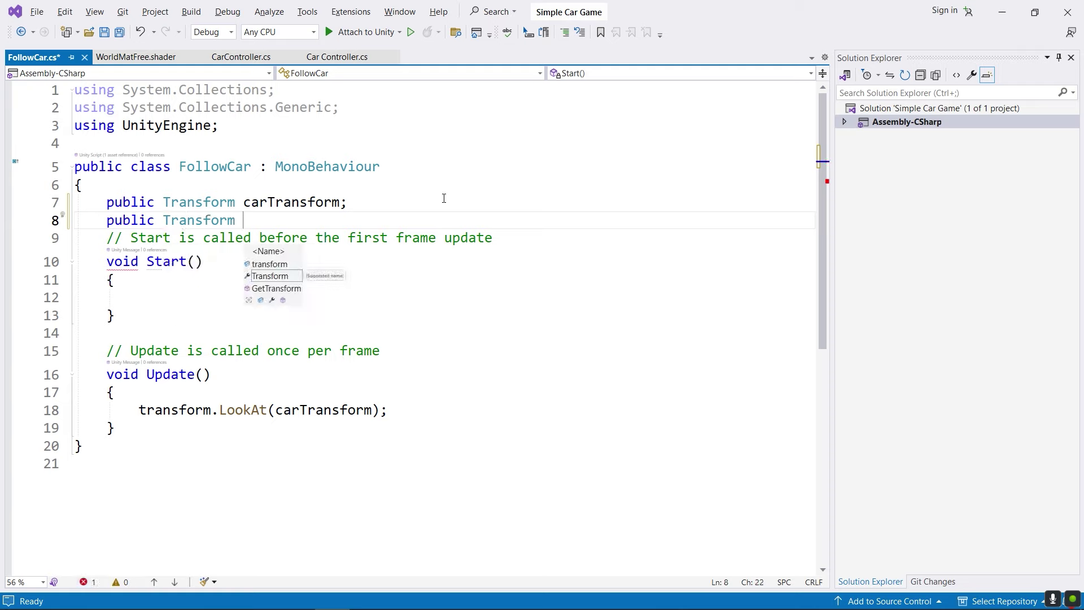
text(cameraPoi)
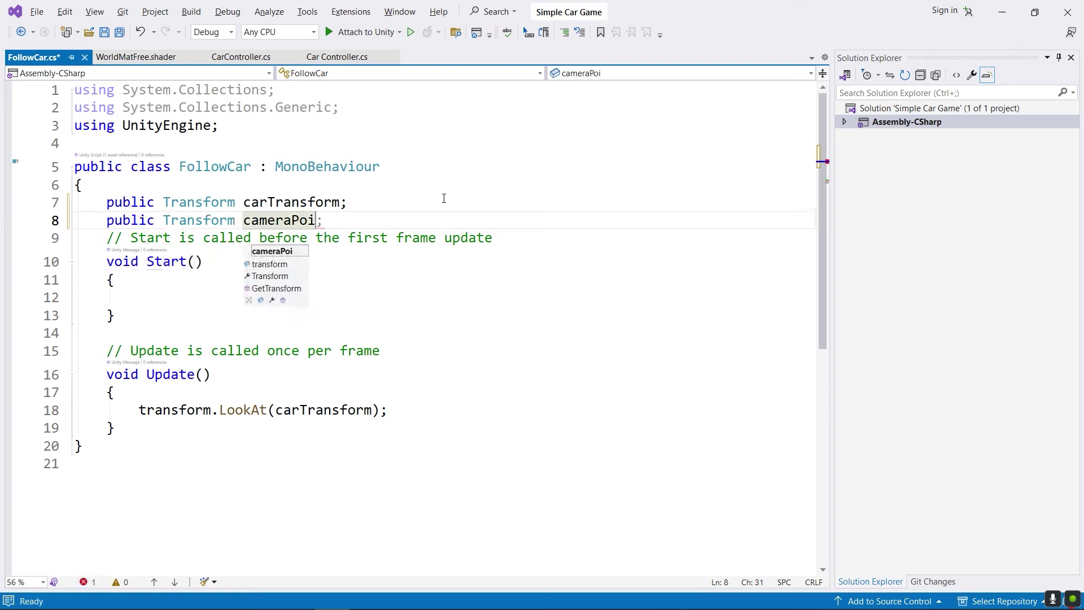
text(nttransform)
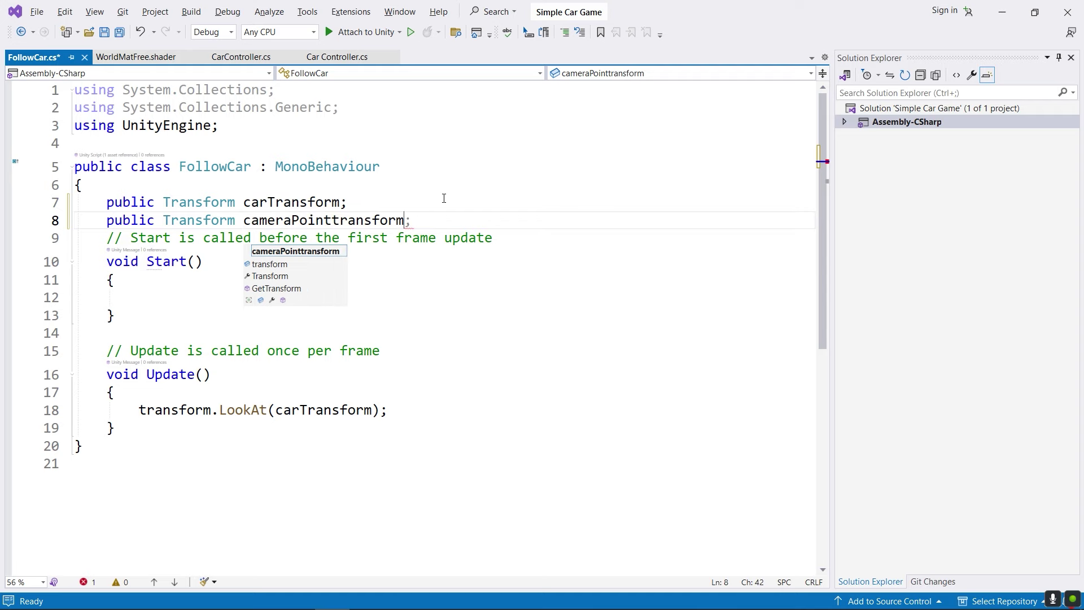
text(;)
key(ctrl+s)
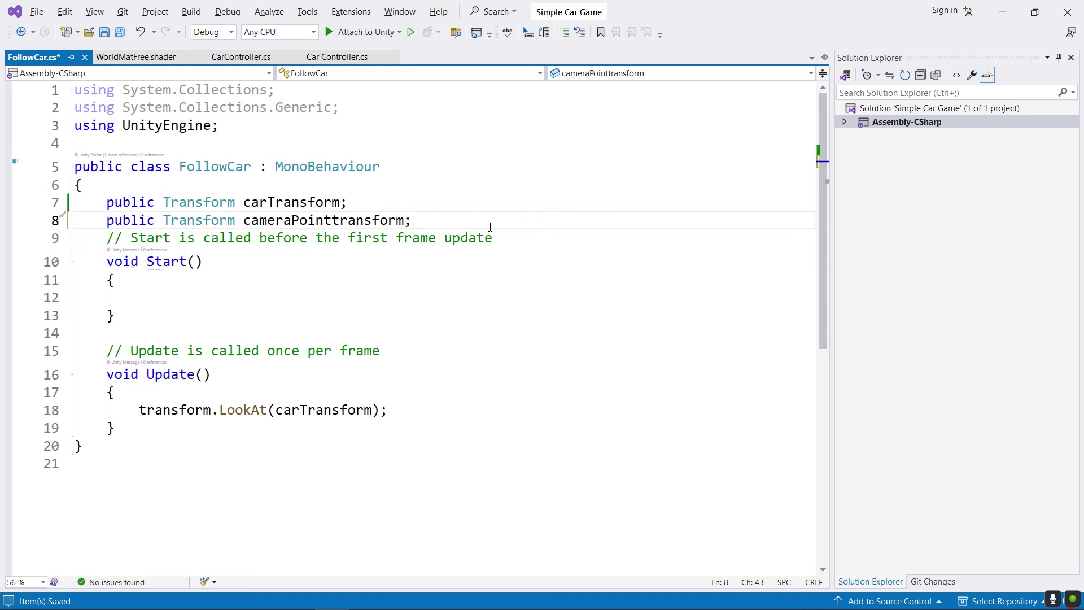
key(alt+Tab)
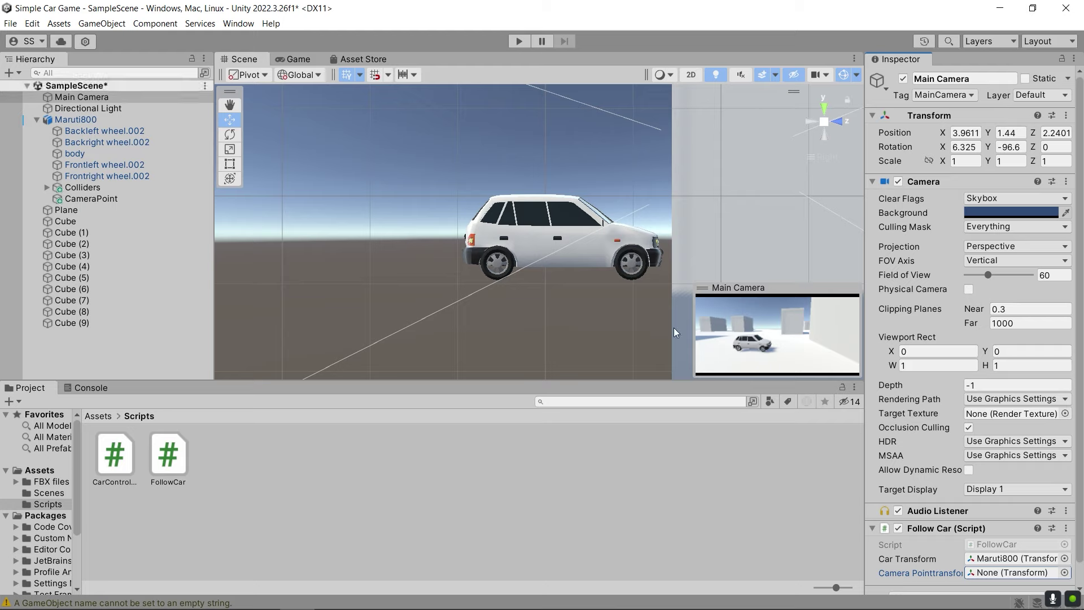
Drag CameraPoint into the Camera Pointtransform slot of Main Camera's Follow Car component.
scroll(881, 447, down, 1)
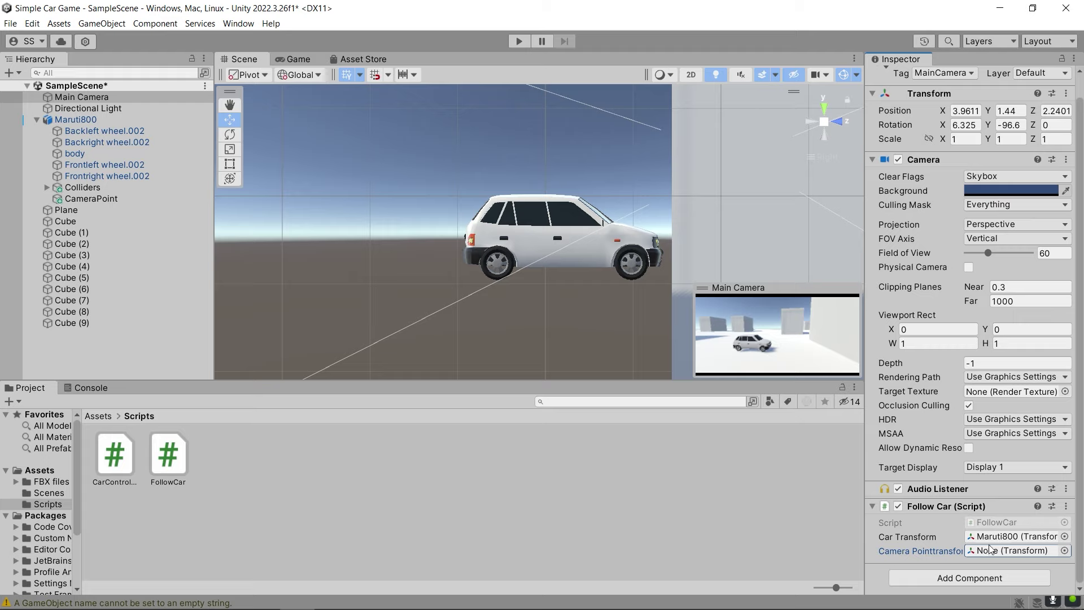
mouse_move(91, 199)
mouse_down()
mouse_move(1008, 485)
mouse_move(1001, 549)
mouse_up()
key(alt+Tab)
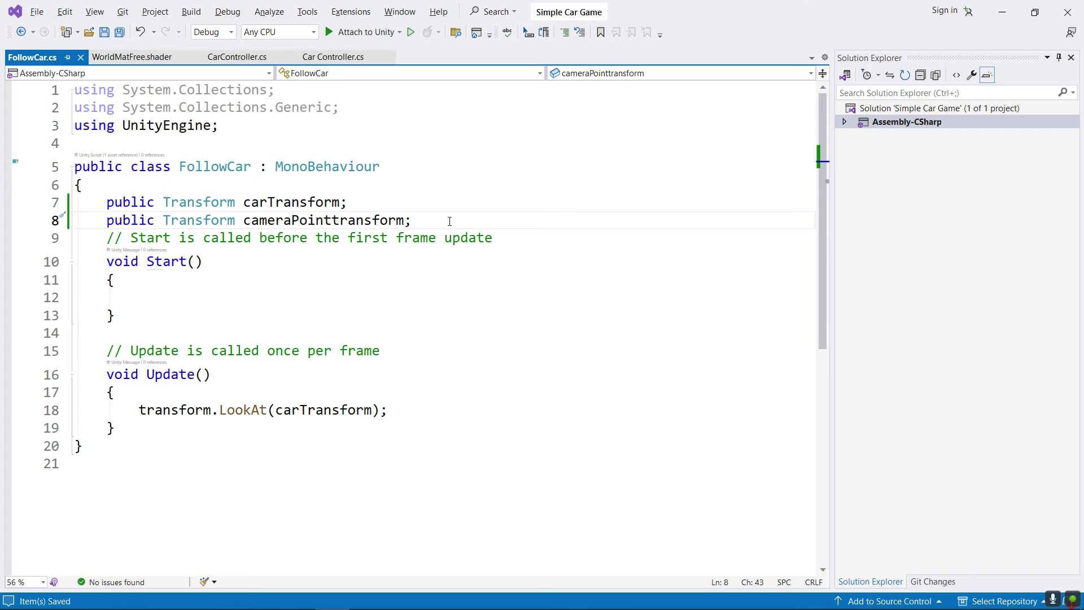
Check the cameraPointtransform field against the CameraPoint object and Main Camera's Follow Car settings.
drag(446, 220, 248, 220)
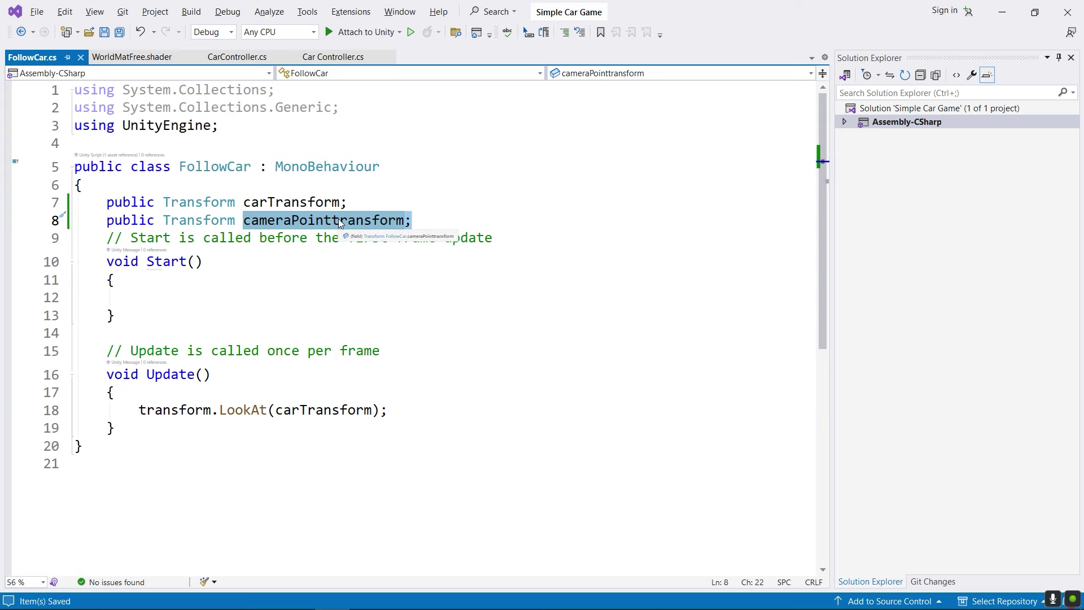
key(alt+Tab)
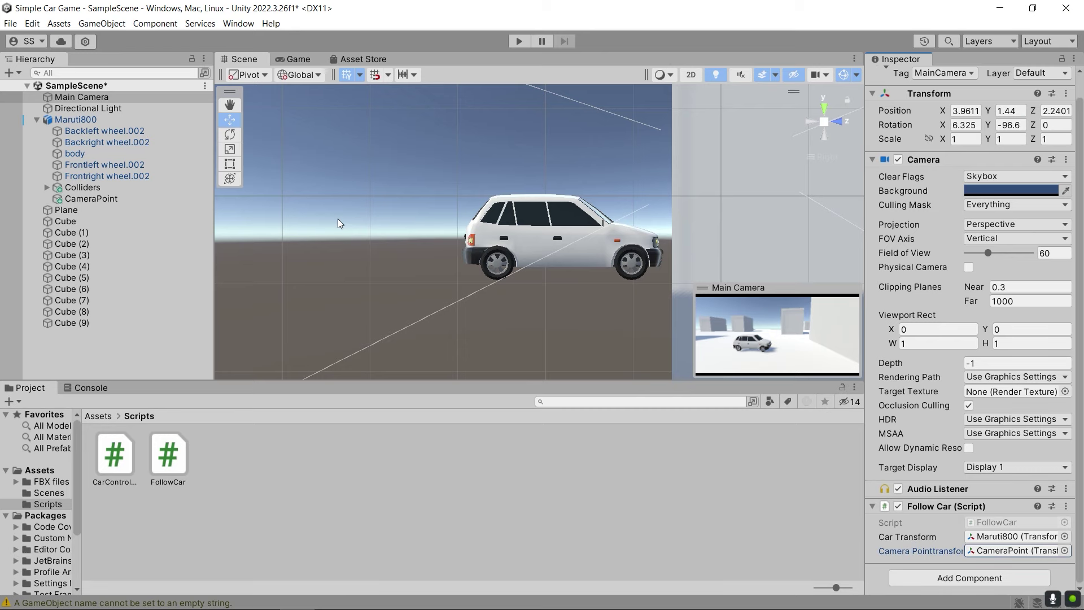
click(125, 196)
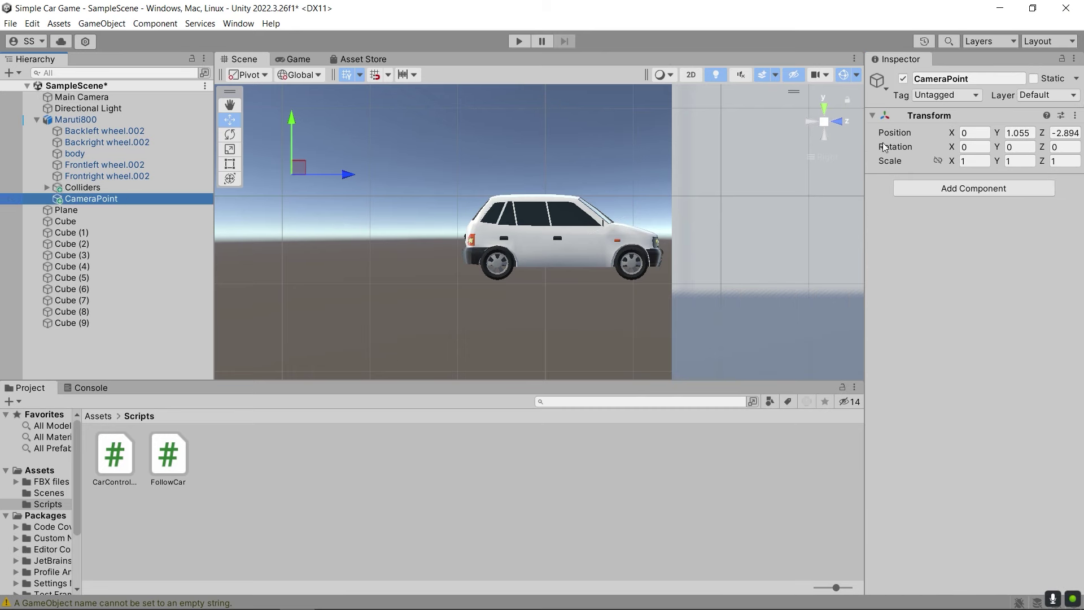
click(154, 98)
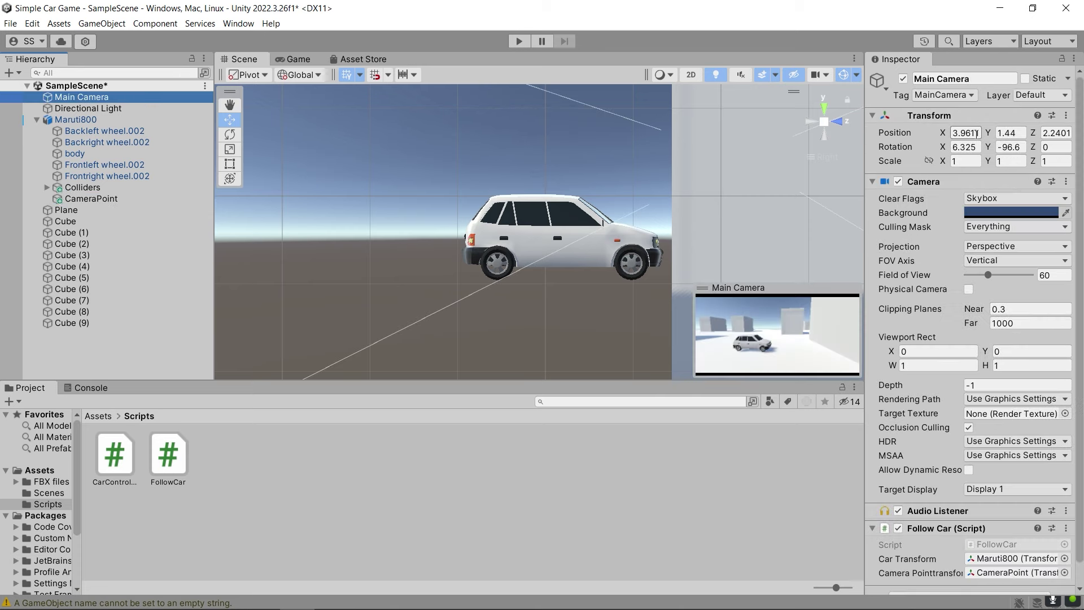
click(120, 197)
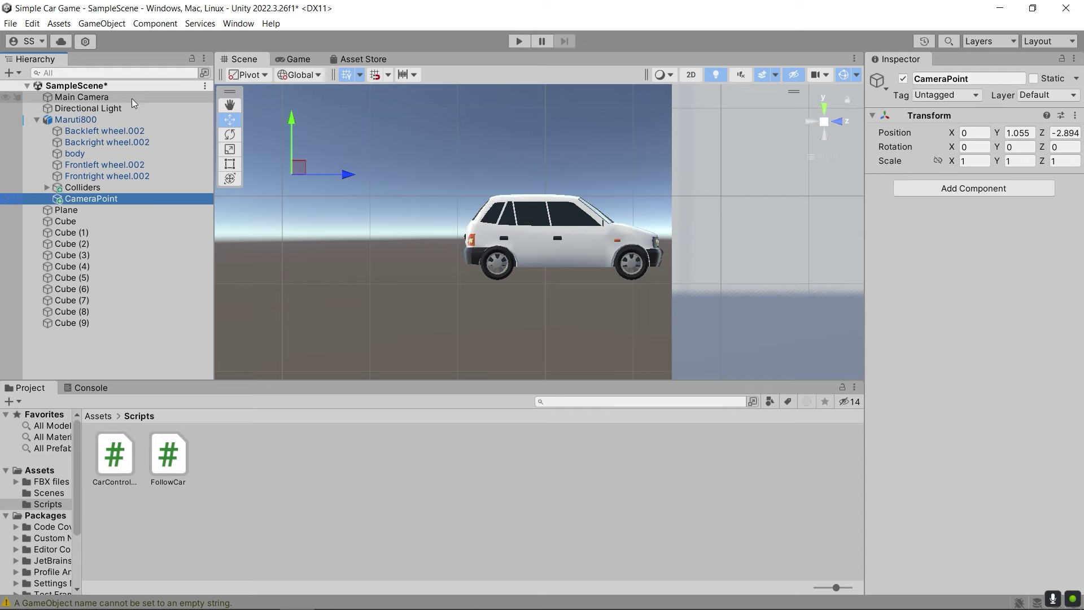
key(alt+Tab)
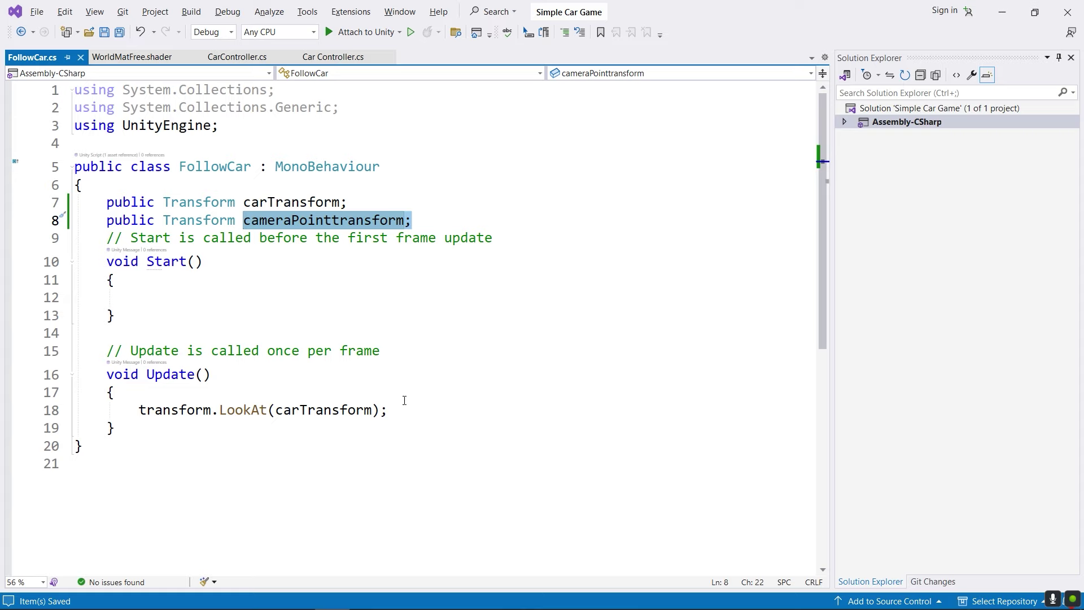
Add a new line 19 in Update starting with transform.position, below the LookAt call.
click(424, 403)
key(Return)
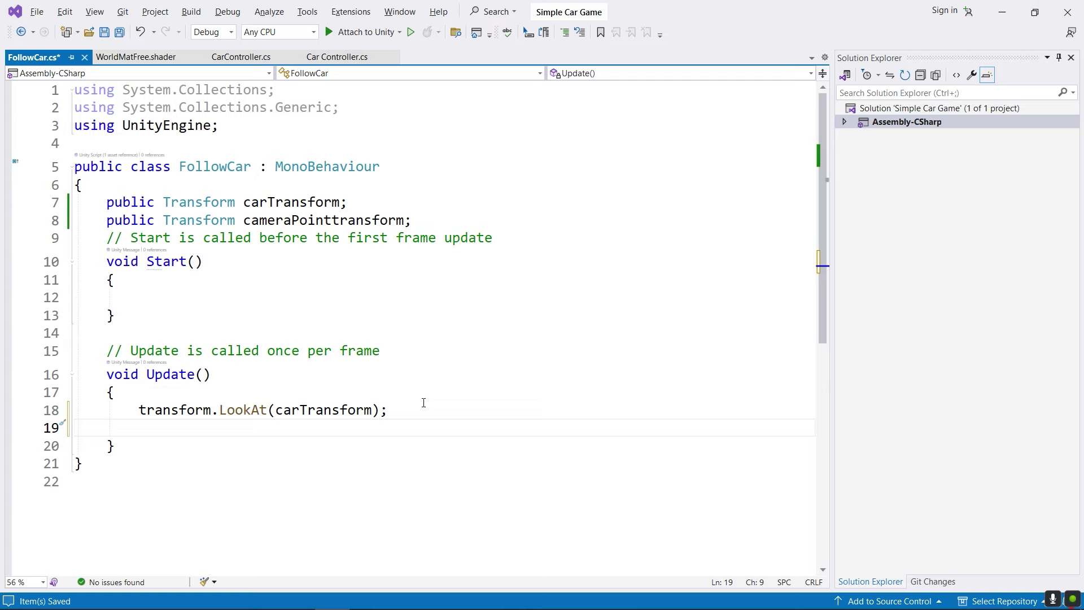
text(tra)
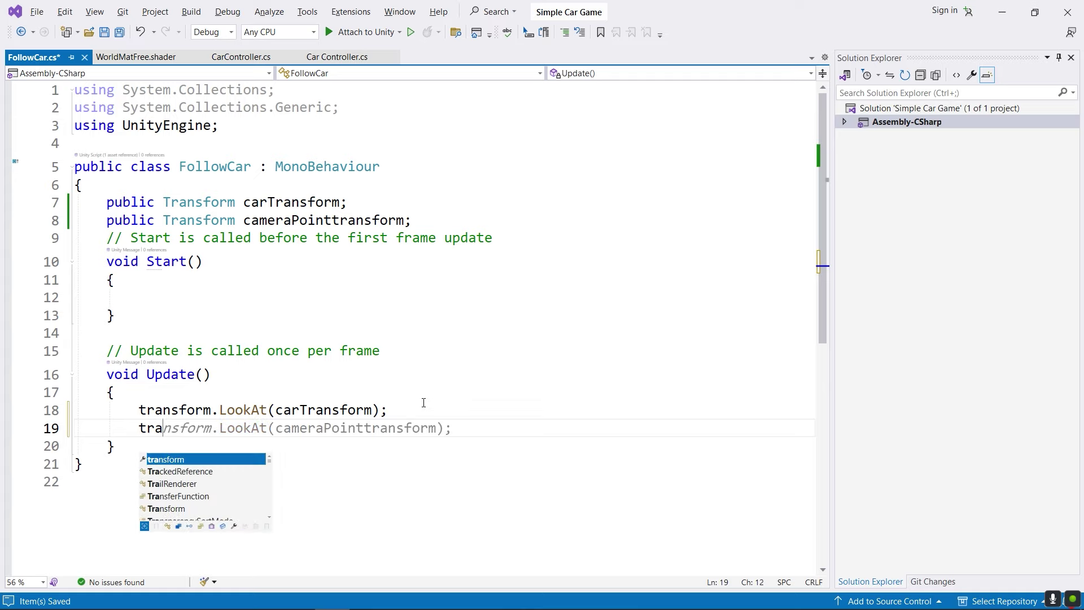
text(nsform.po)
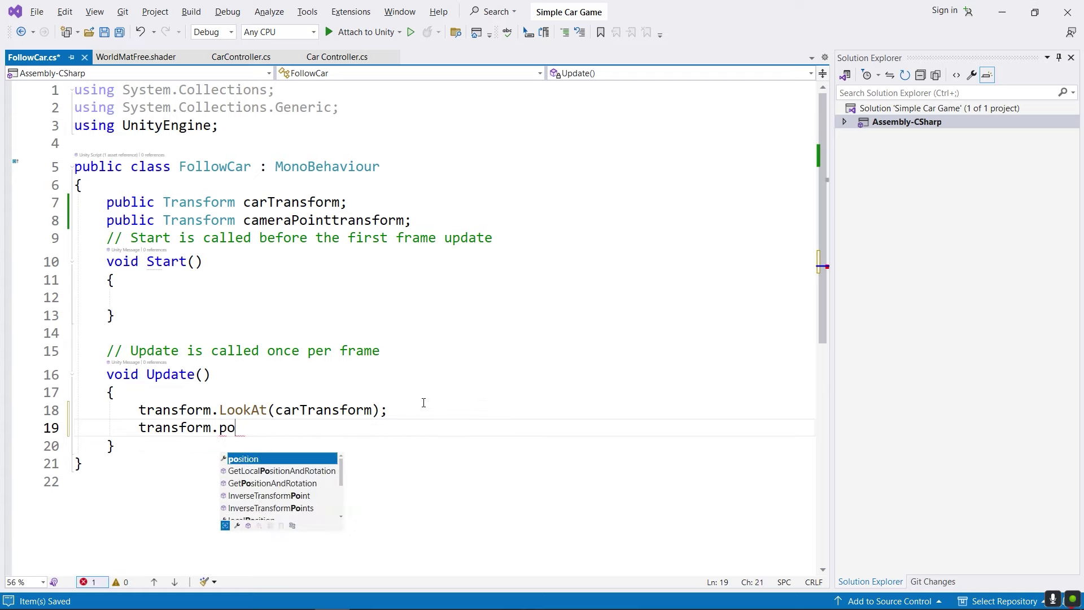
key(Tab)
click(296, 432)
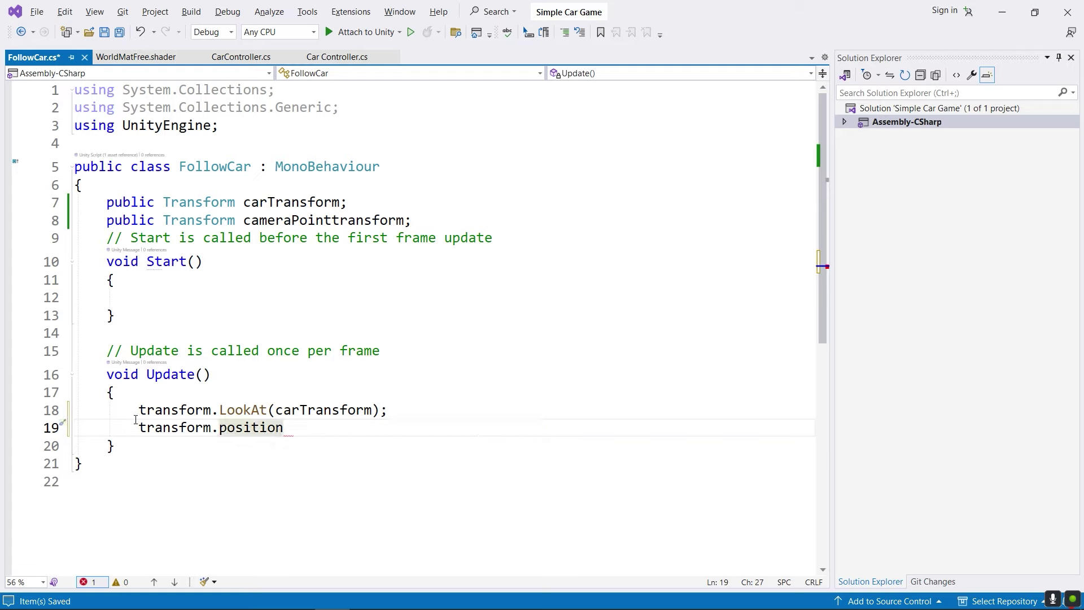
drag(136, 420, 294, 435)
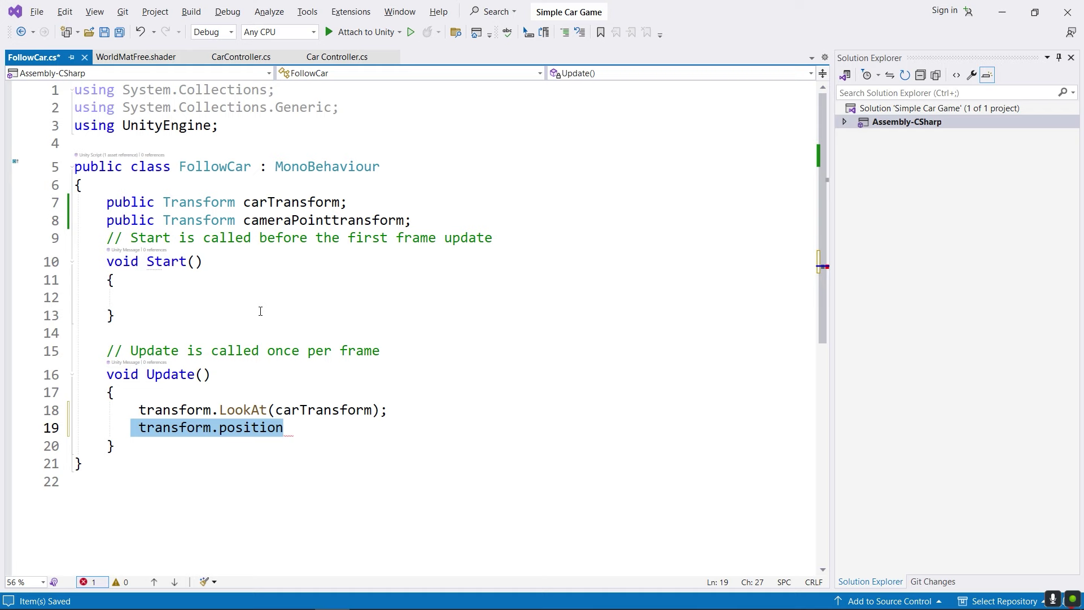
drag(178, 166, 254, 167)
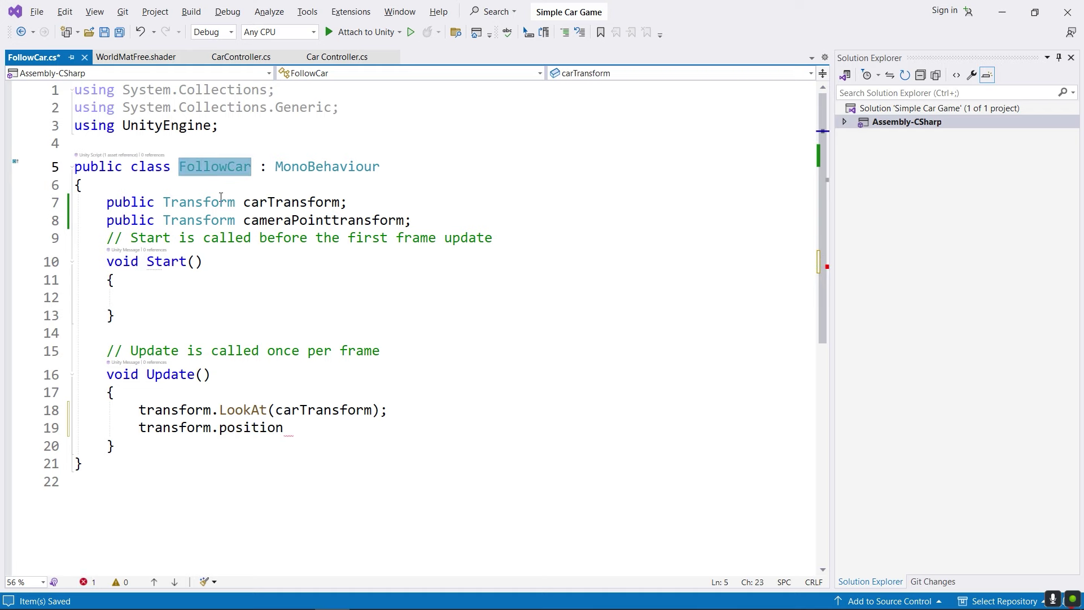
key(alt+Tab)
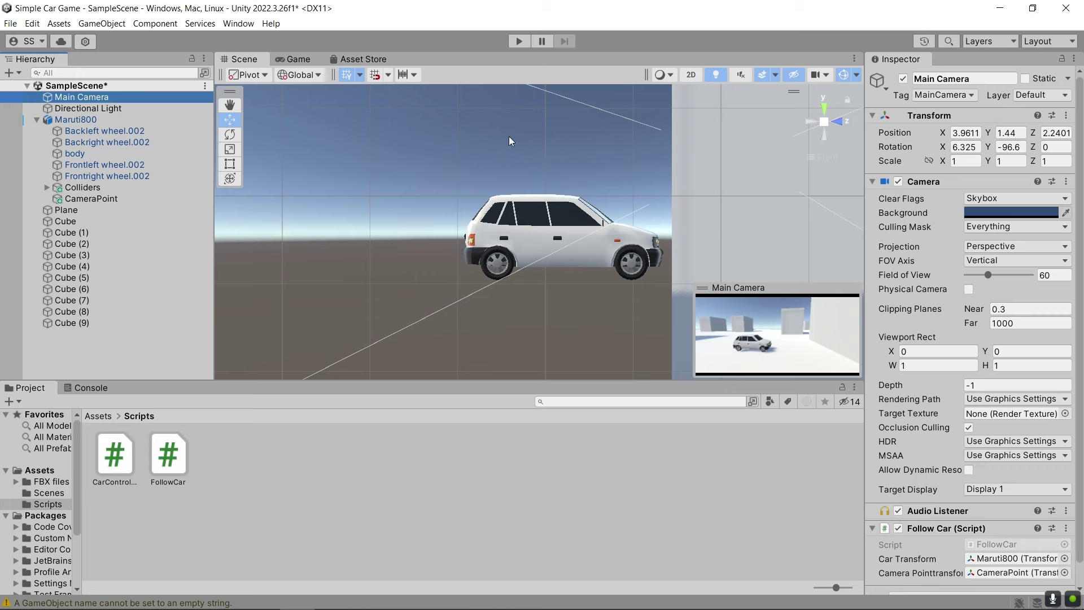
key(alt+Tab)
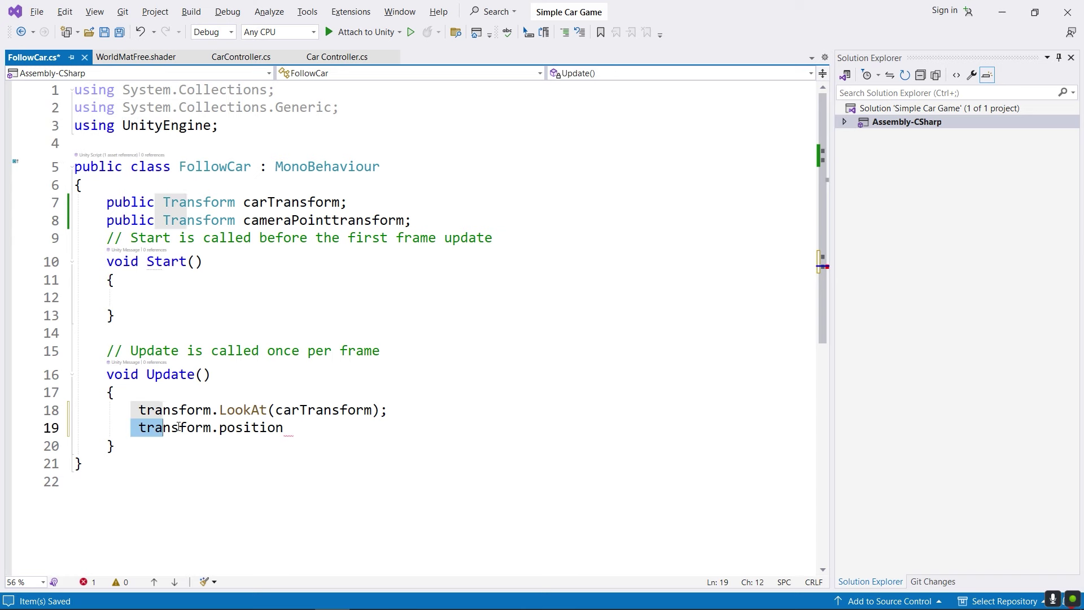
Complete line 19 as transform.position = cameraPointtransform.position and save the script.
drag(139, 428, 288, 427)
click(298, 428)
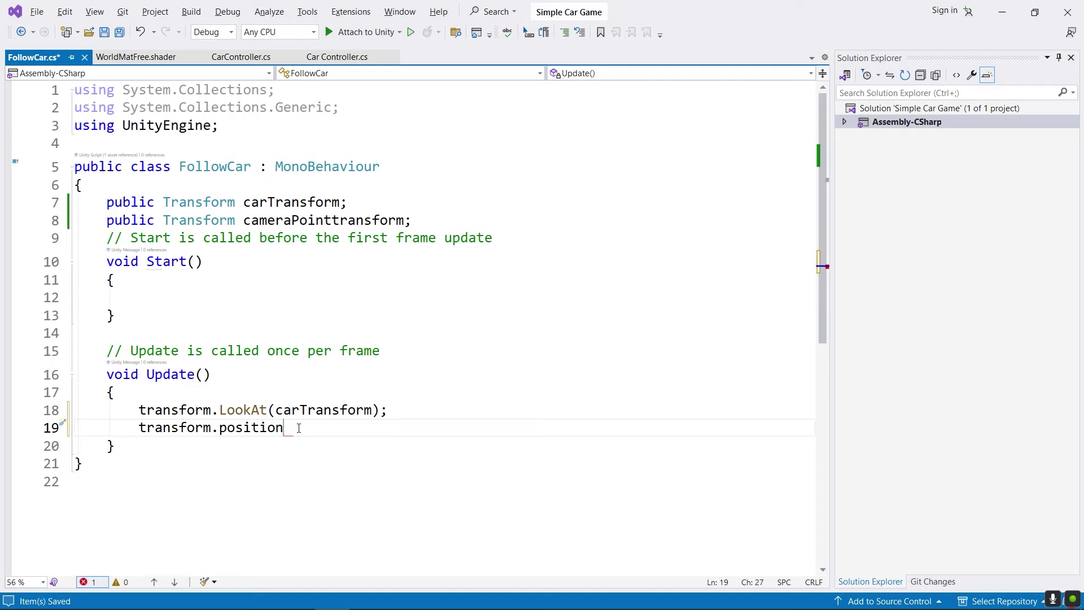
text(=c)
text(amer)
key(Tab)
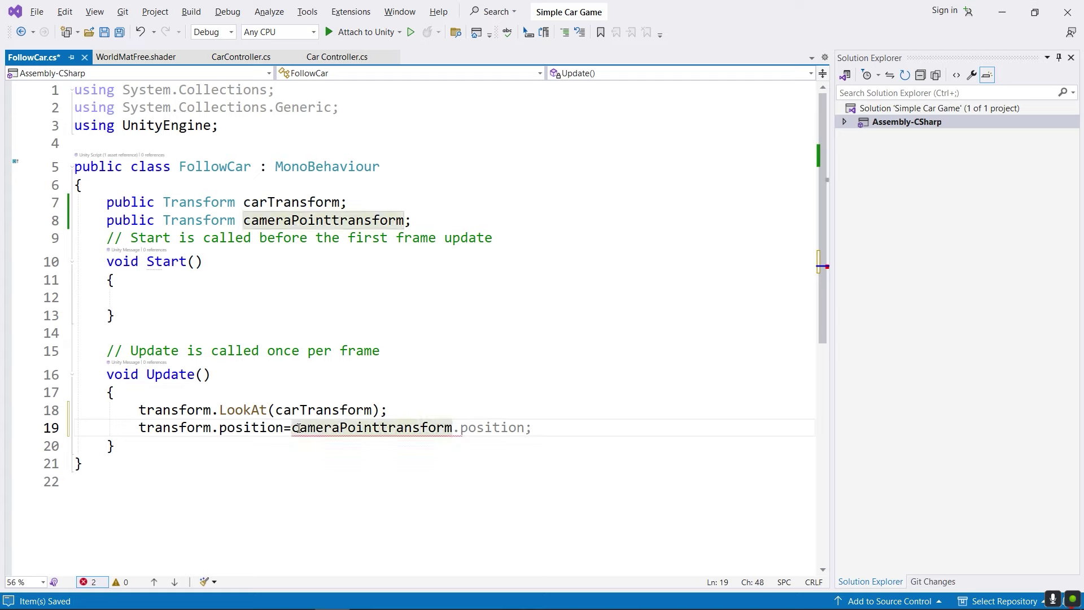
key(Tab)
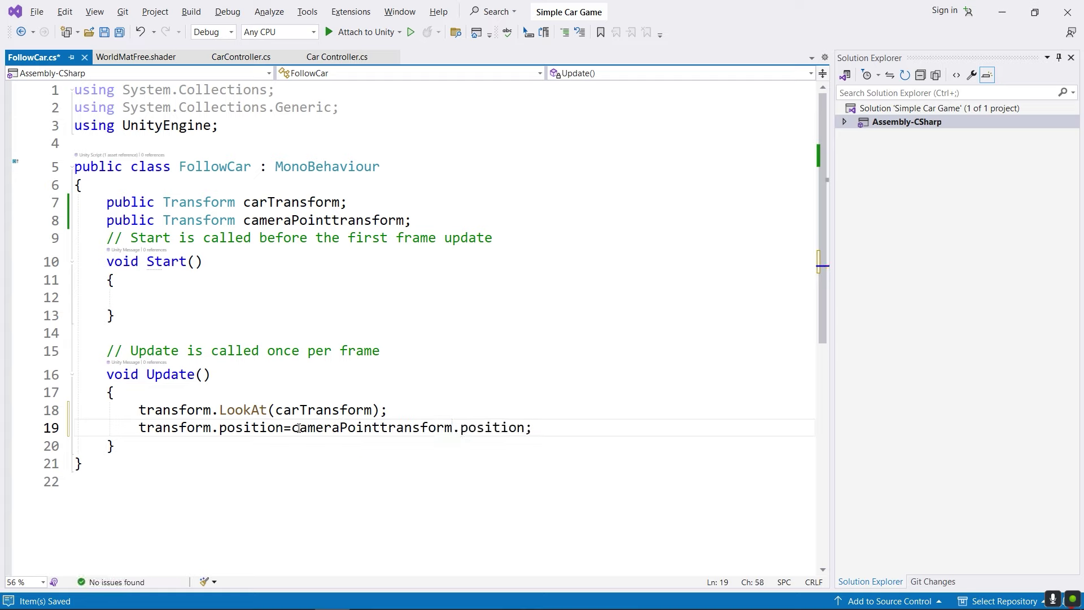
key(ctrl+s)
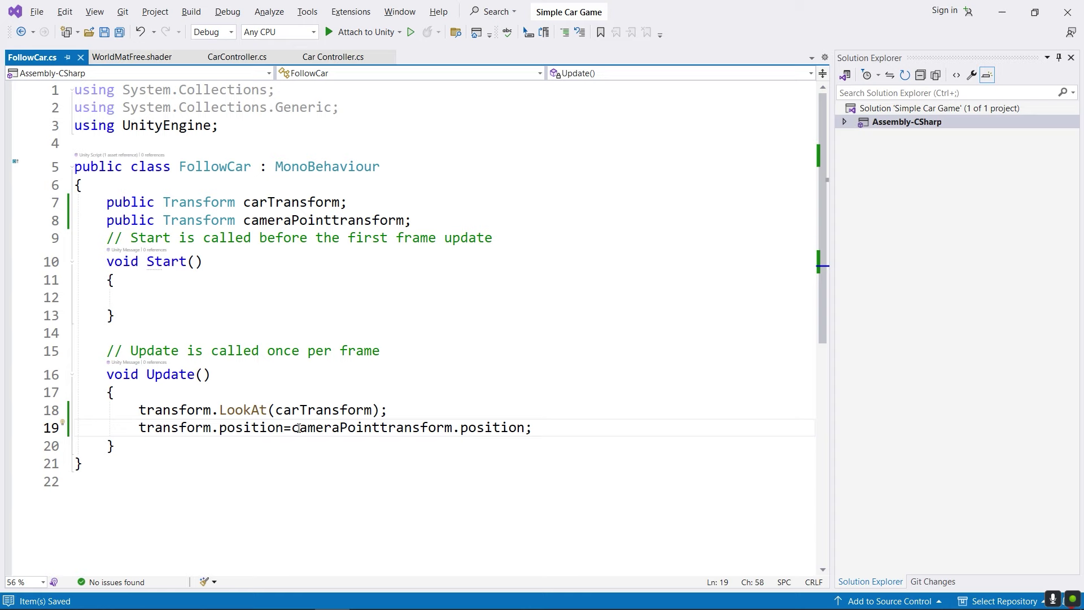
key(alt+Tab)
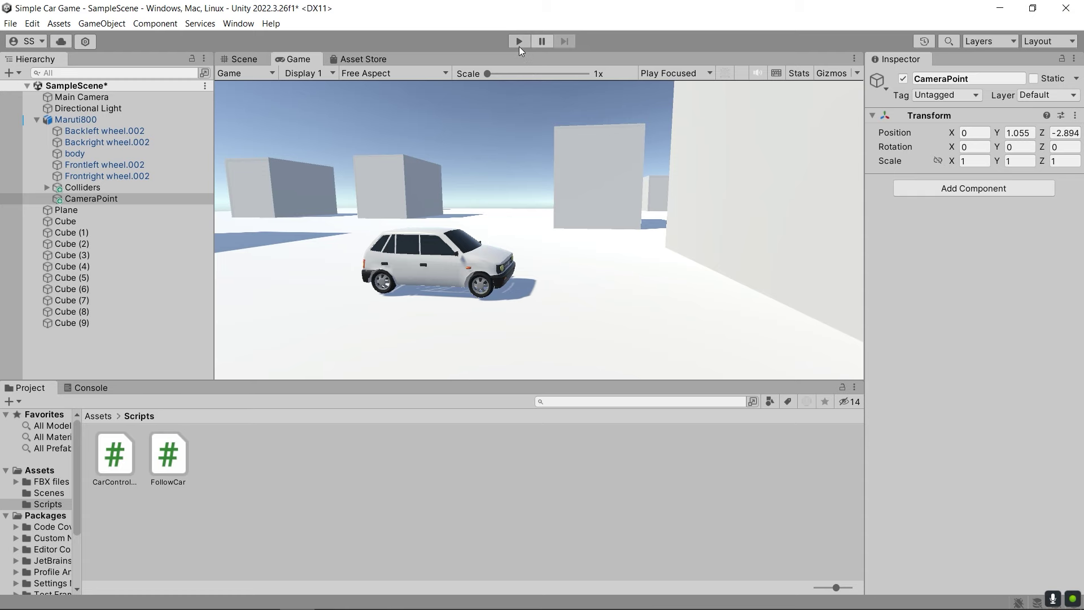
click(520, 44)
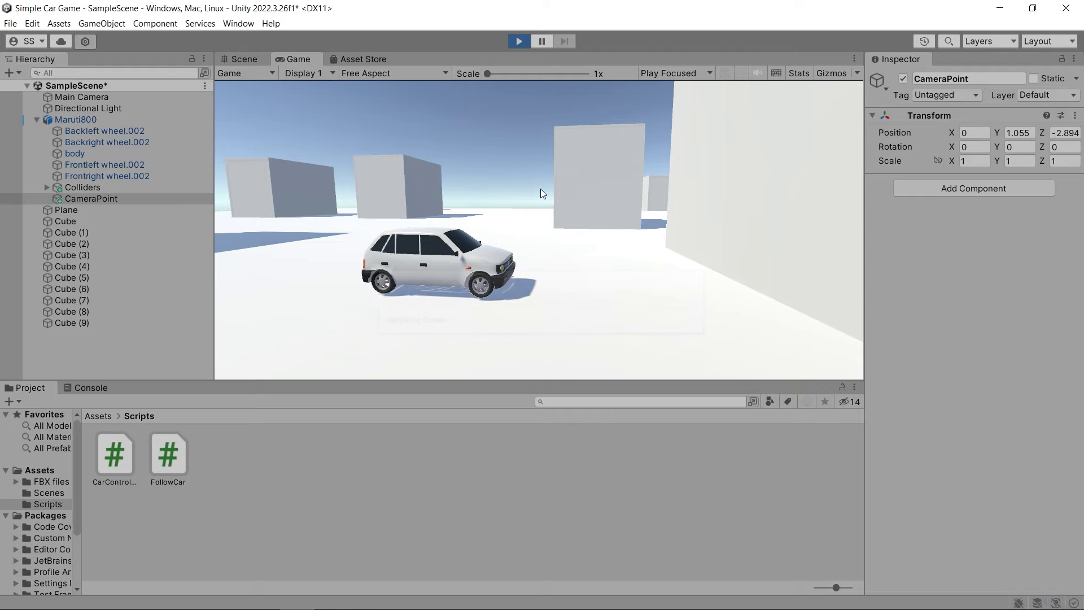
key(d)
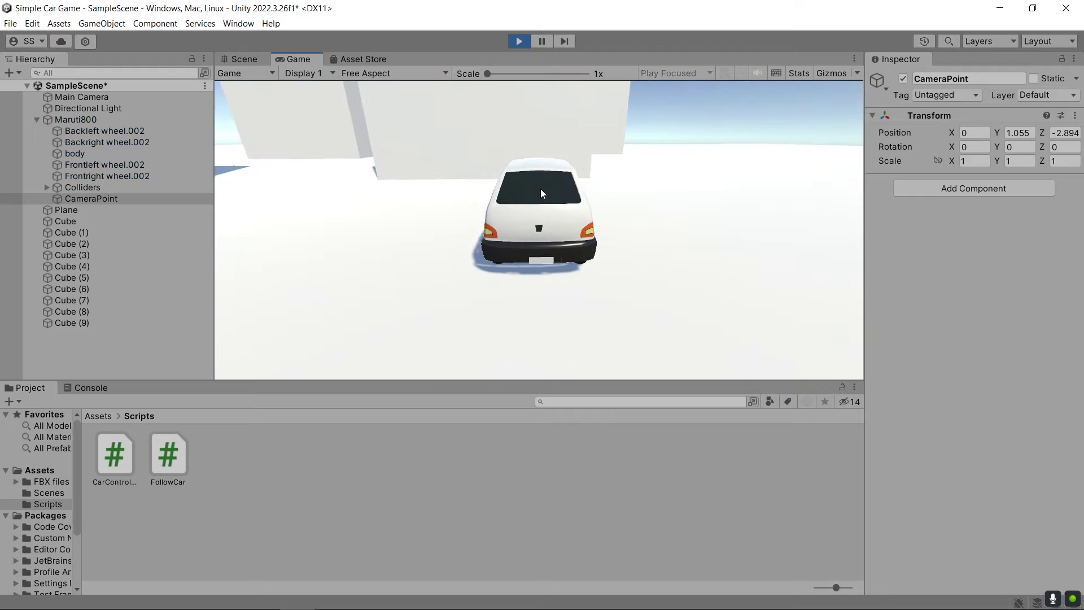
key(d)
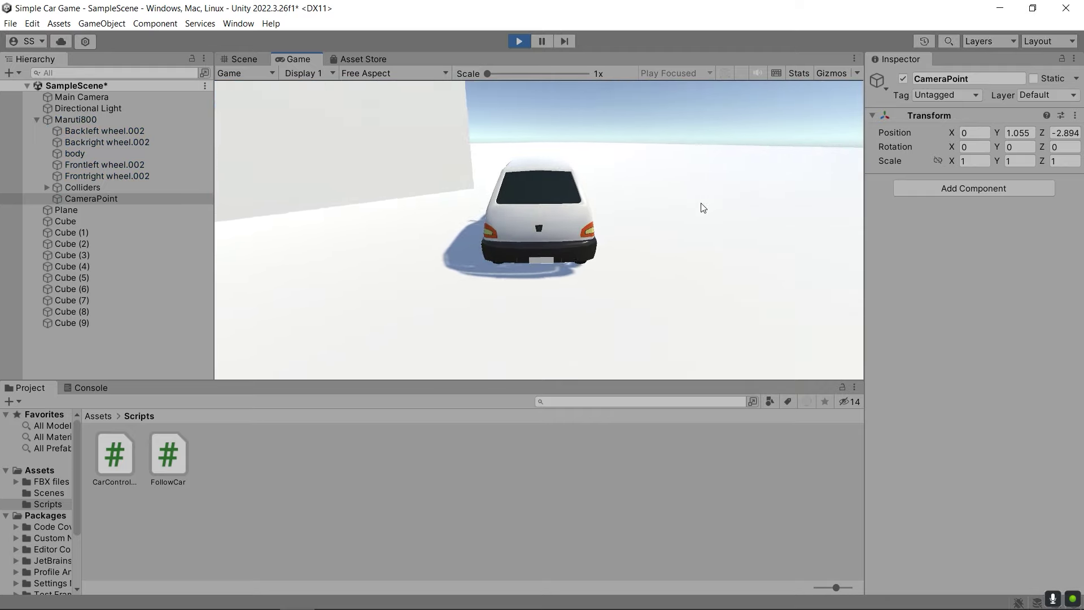
key(d)
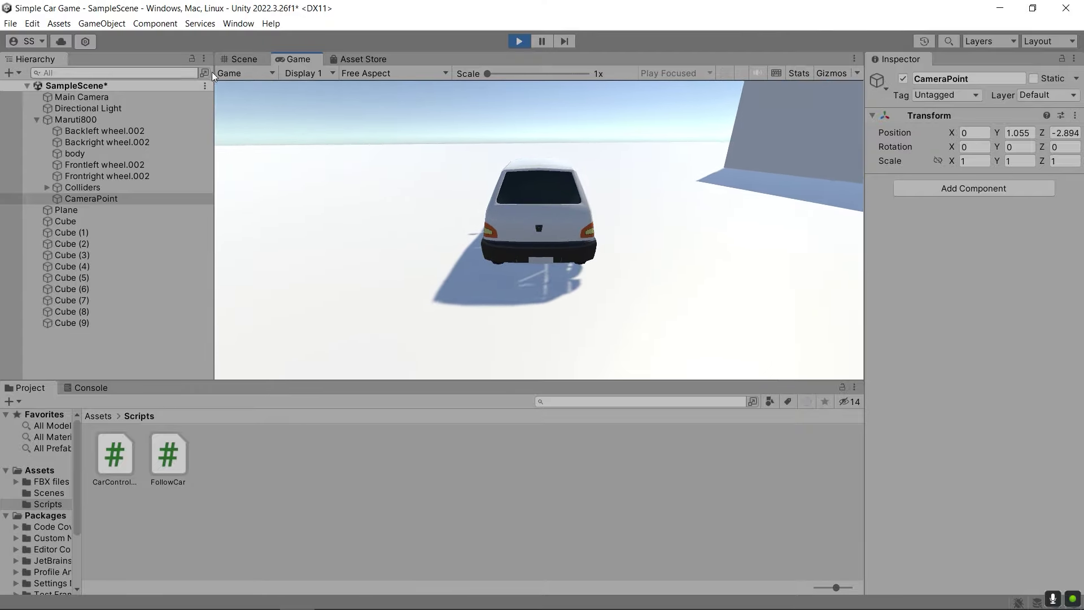
click(244, 59)
mouse_move(706, 197)
right_down()
mouse_move(740, 193)
mouse_move(751, 276)
mouse_move(862, 204)
right_up()
double_click(117, 199)
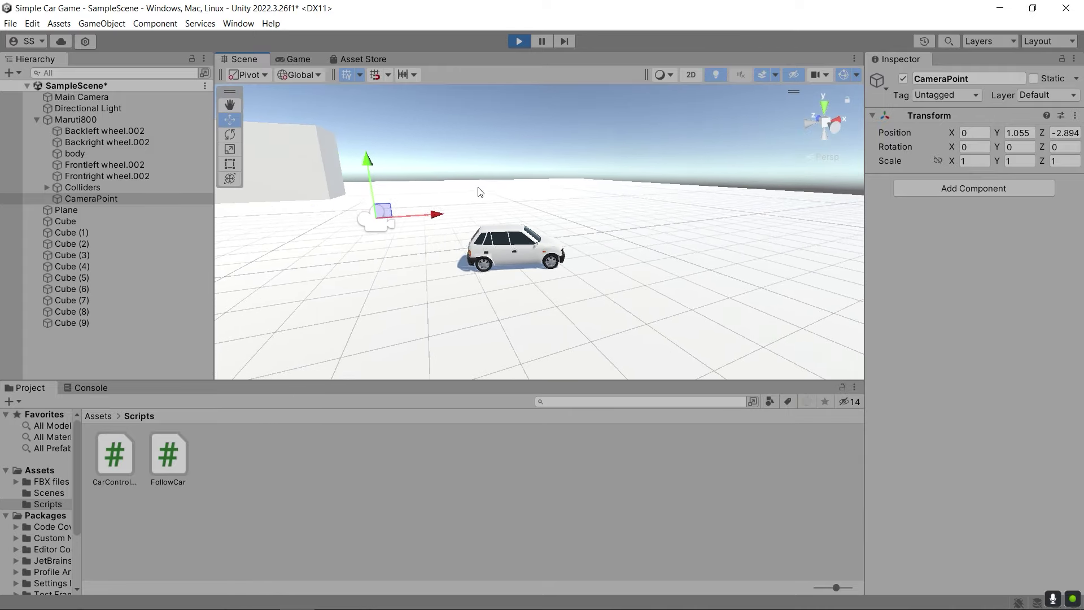
click(96, 202)
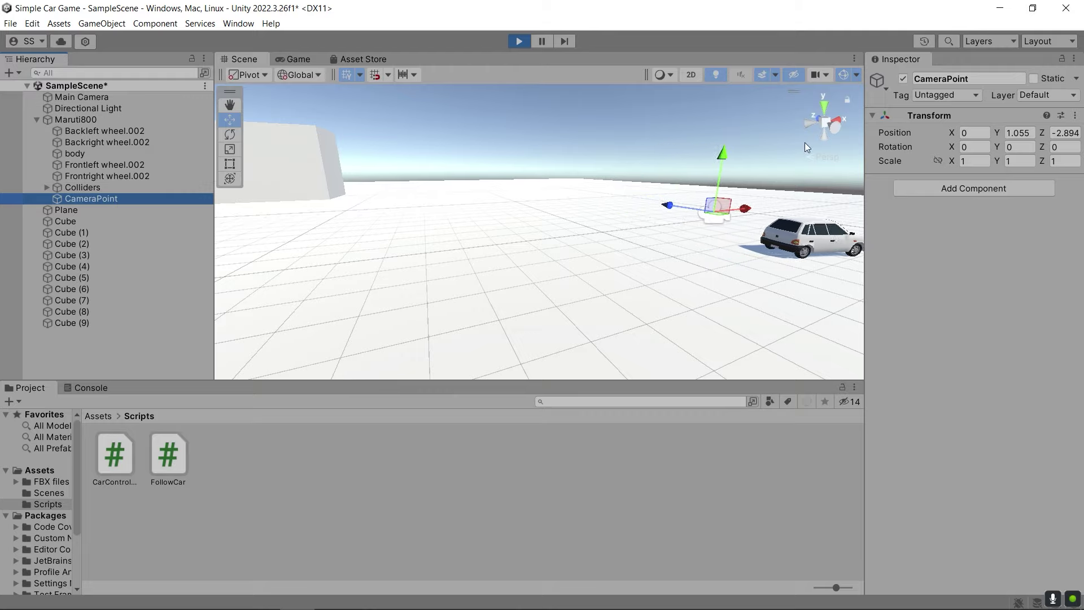
mouse_move(744, 222)
alt+mouse_down()
mouse_move(712, 202)
mouse_move(678, 202)
alt+mouse_up()
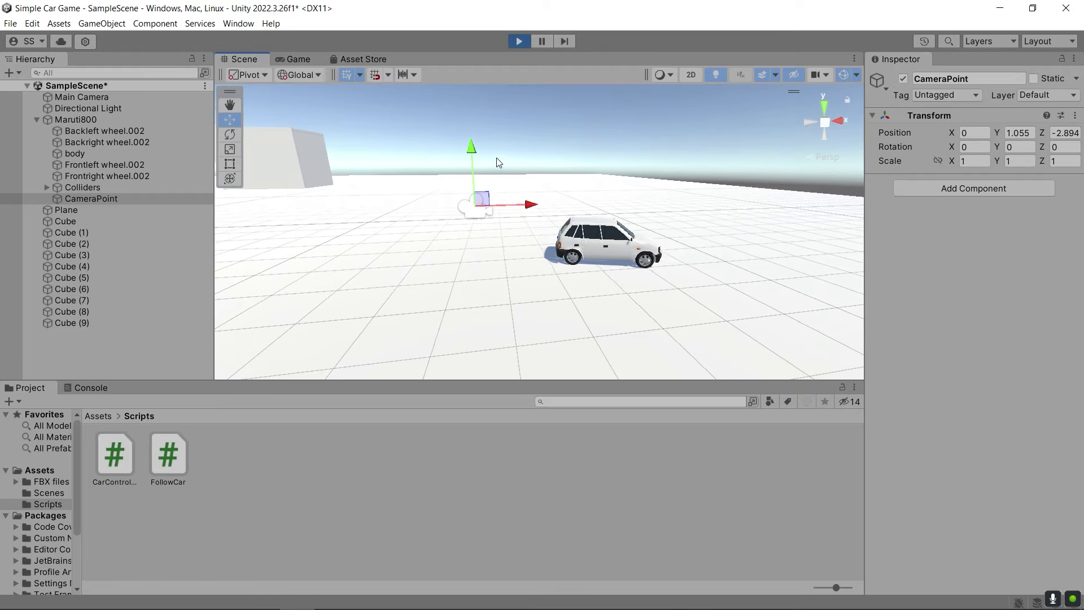
click(510, 192)
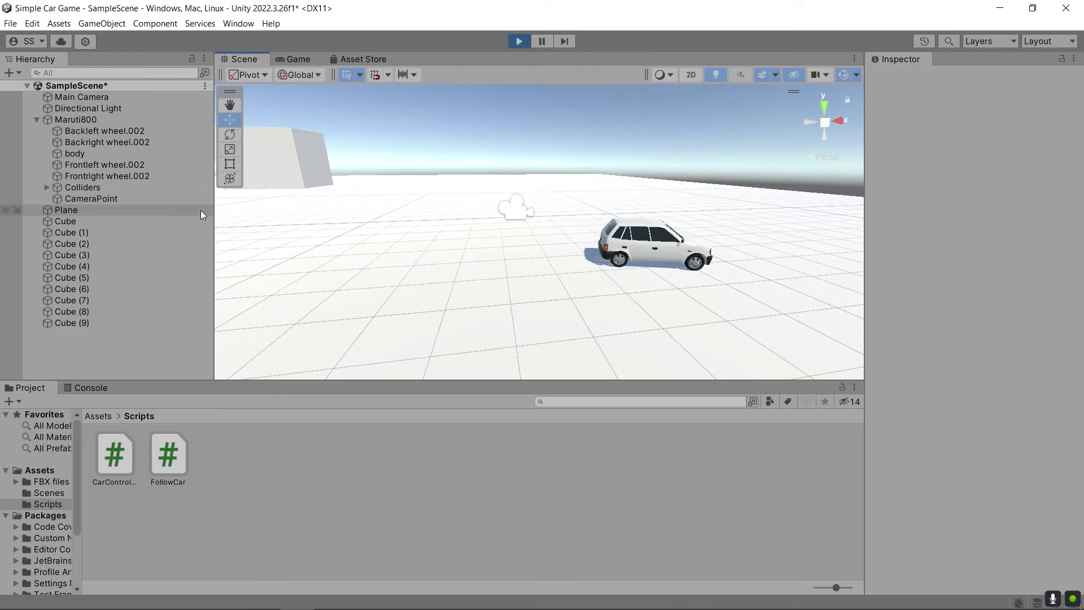
click(137, 198)
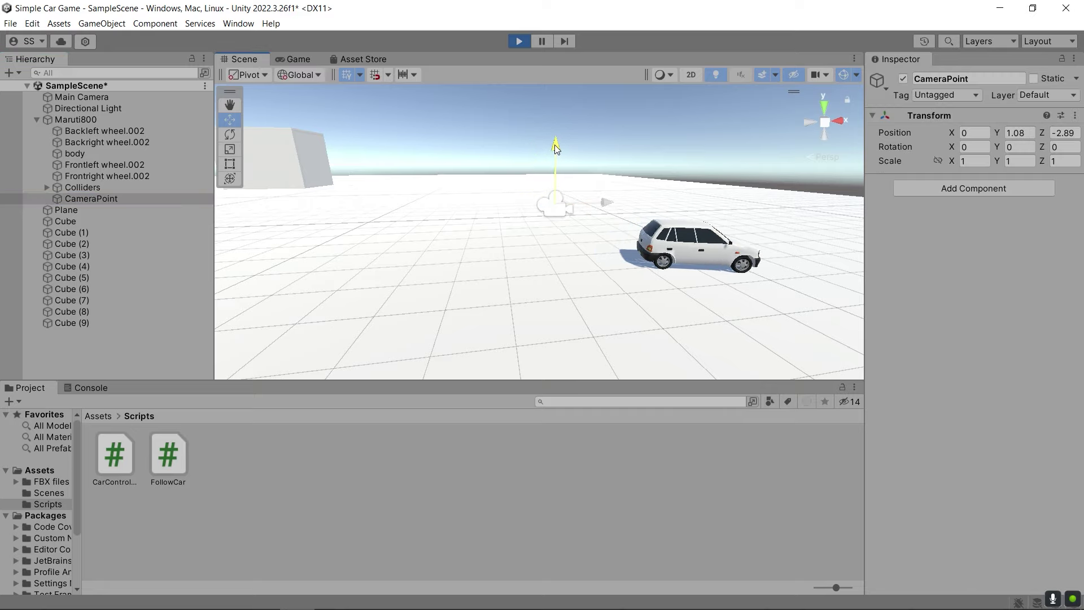
click(301, 59)
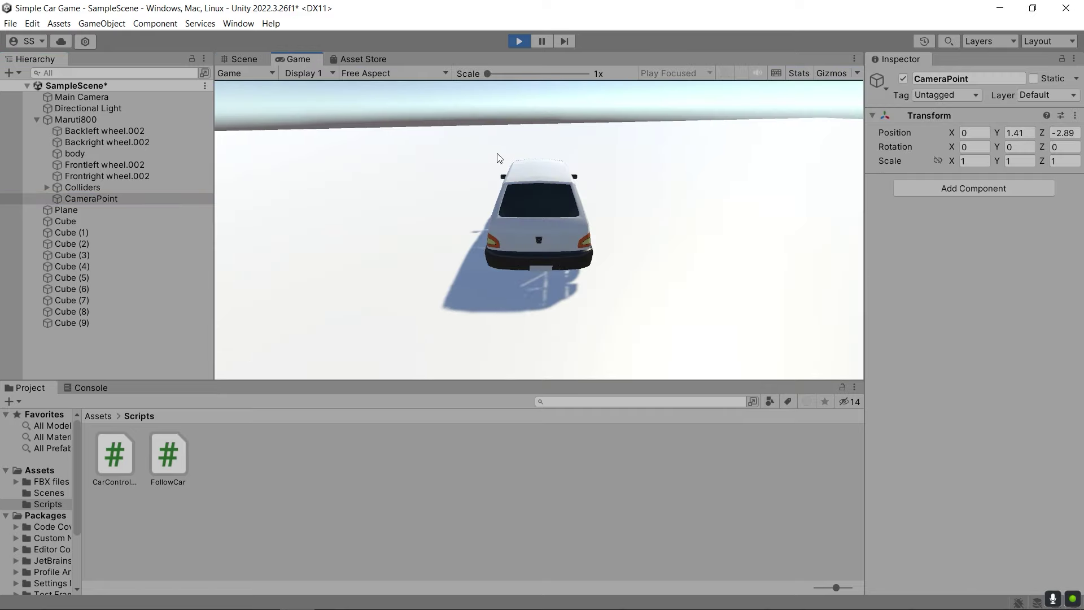
click(245, 61)
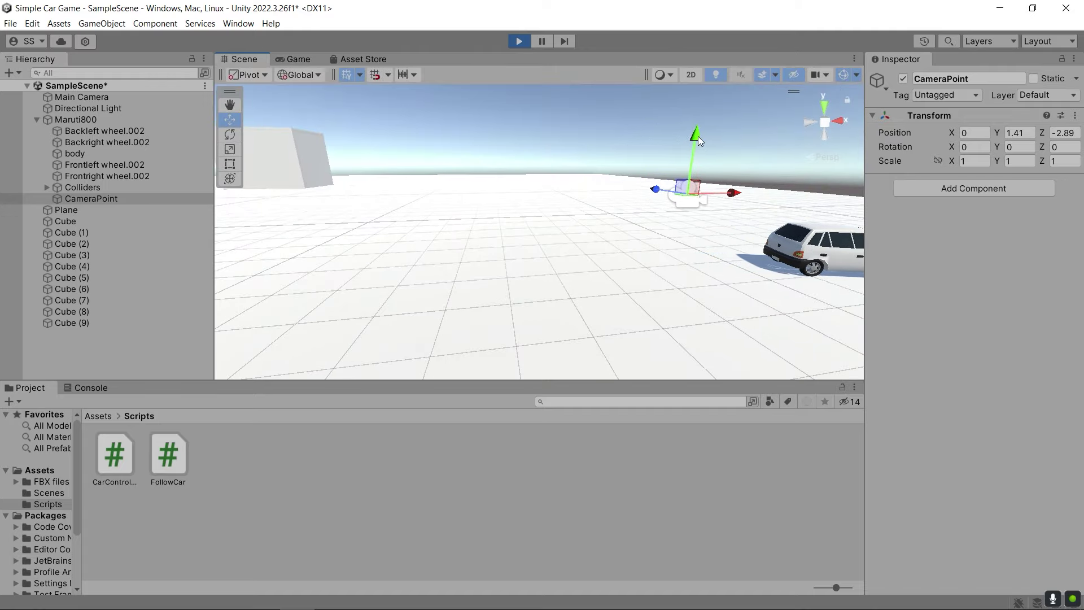
drag(699, 137, 707, 130)
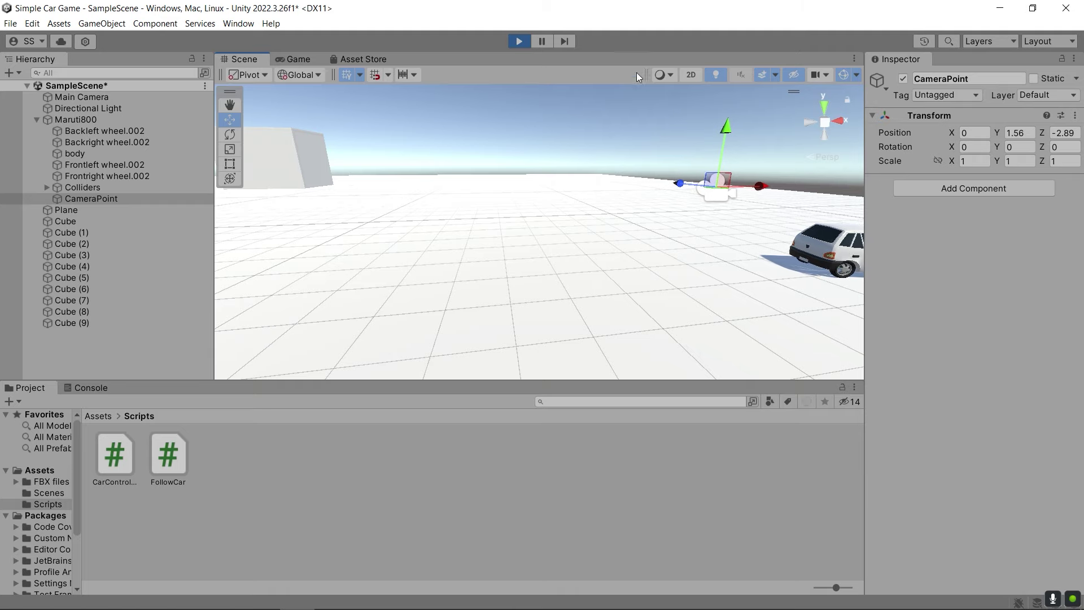
click(520, 41)
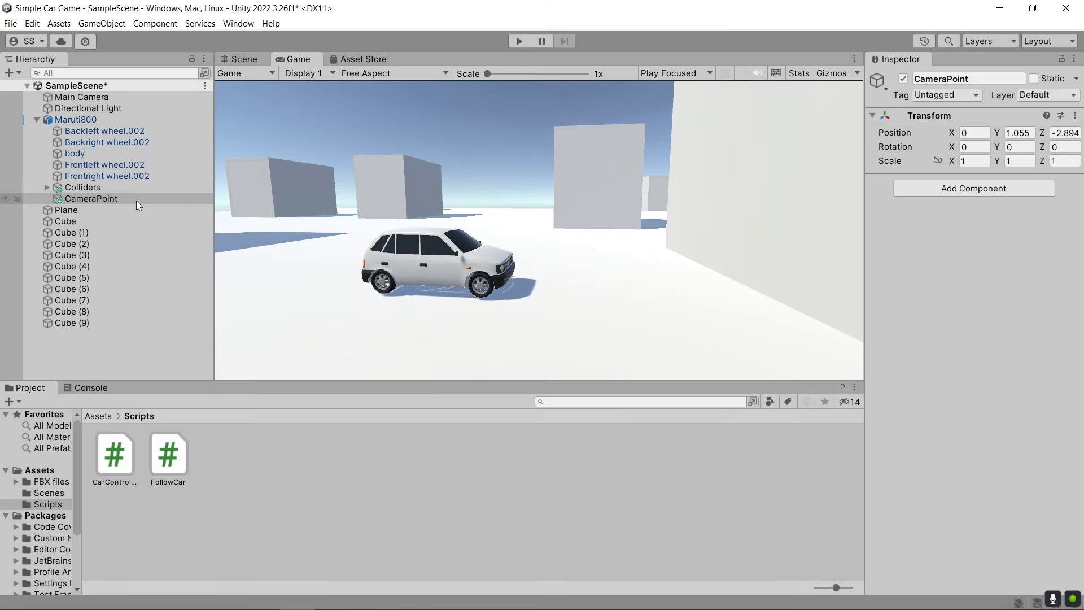
Set CameraPoint's position to Y 1.4 and Z -3.5, then start Play mode.
click(244, 60)
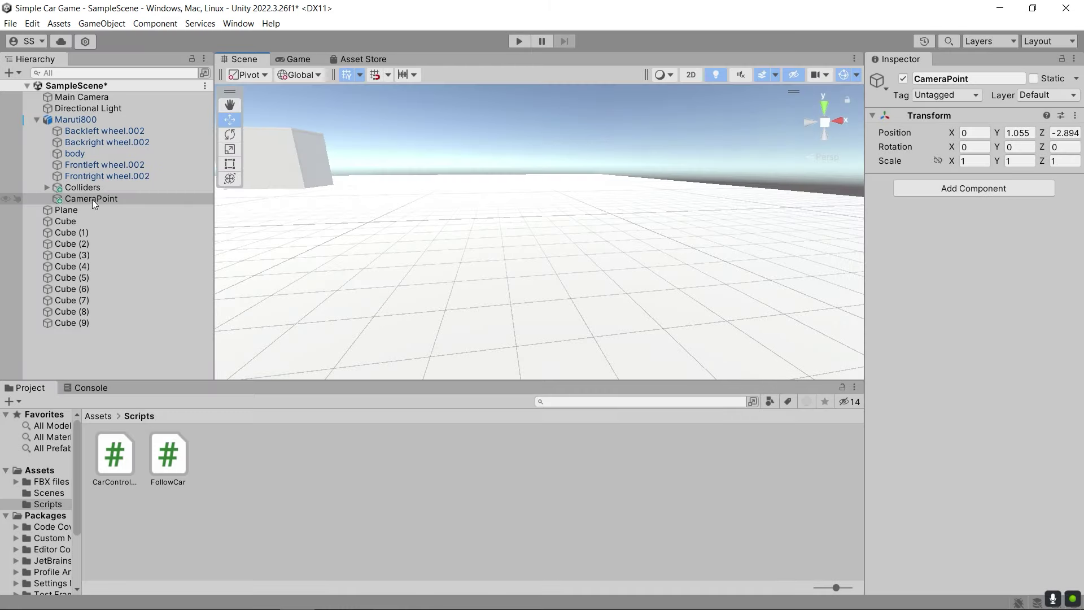
mouse_move(685, 280)
alt+mouse_down()
mouse_move(661, 292)
mouse_move(594, 236)
alt+mouse_up()
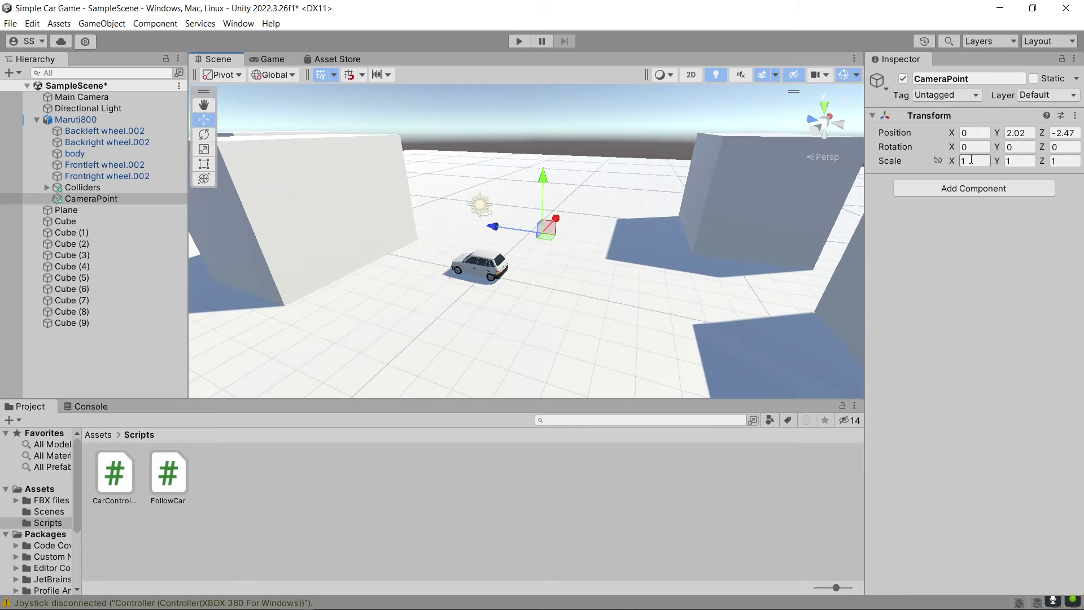
click(1029, 133)
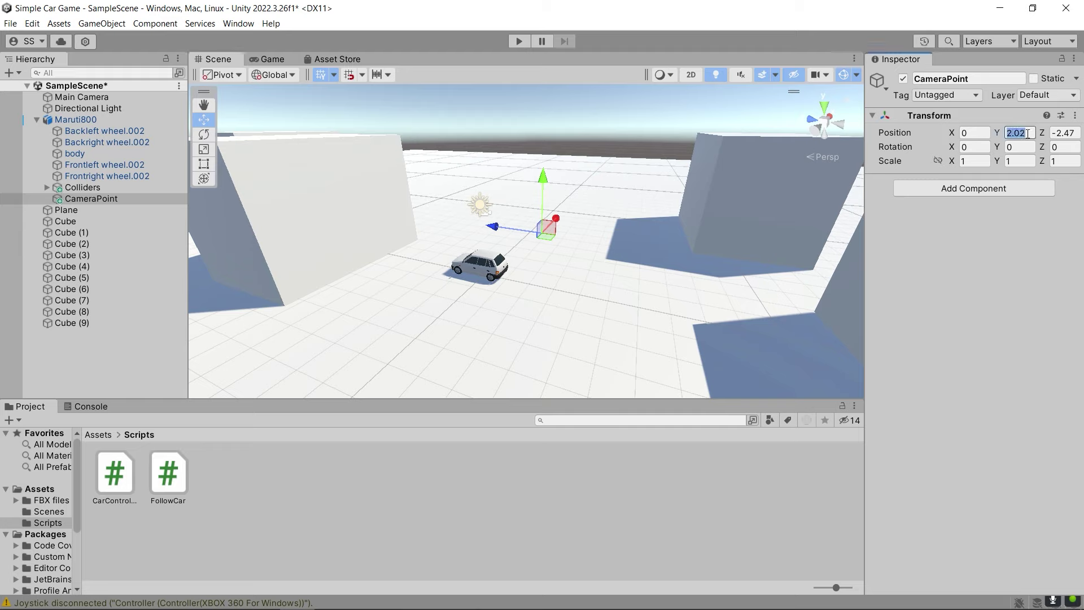
text(1.4)
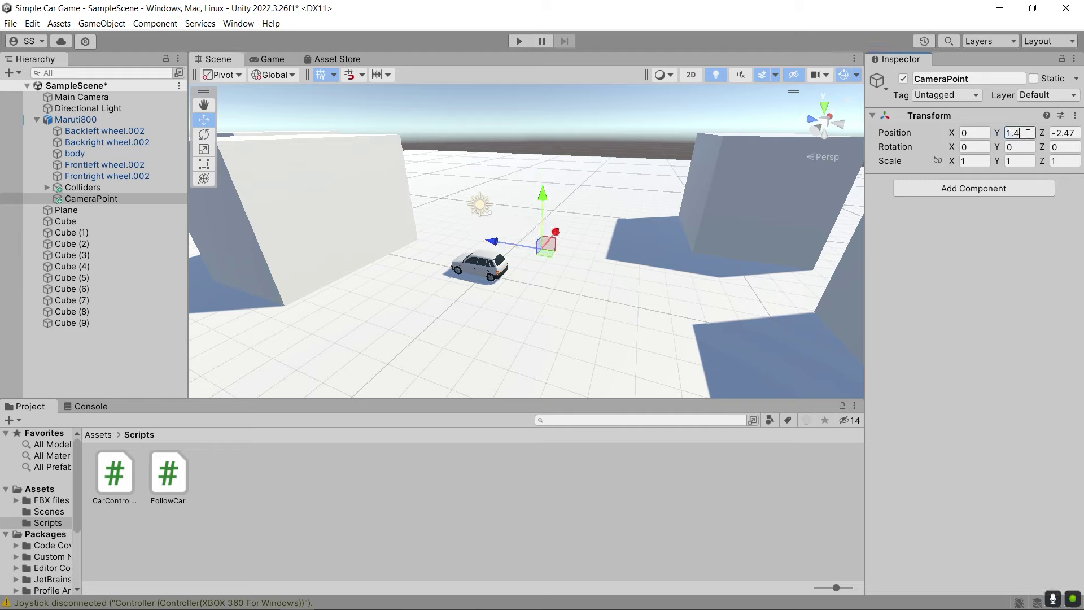
click(1072, 133)
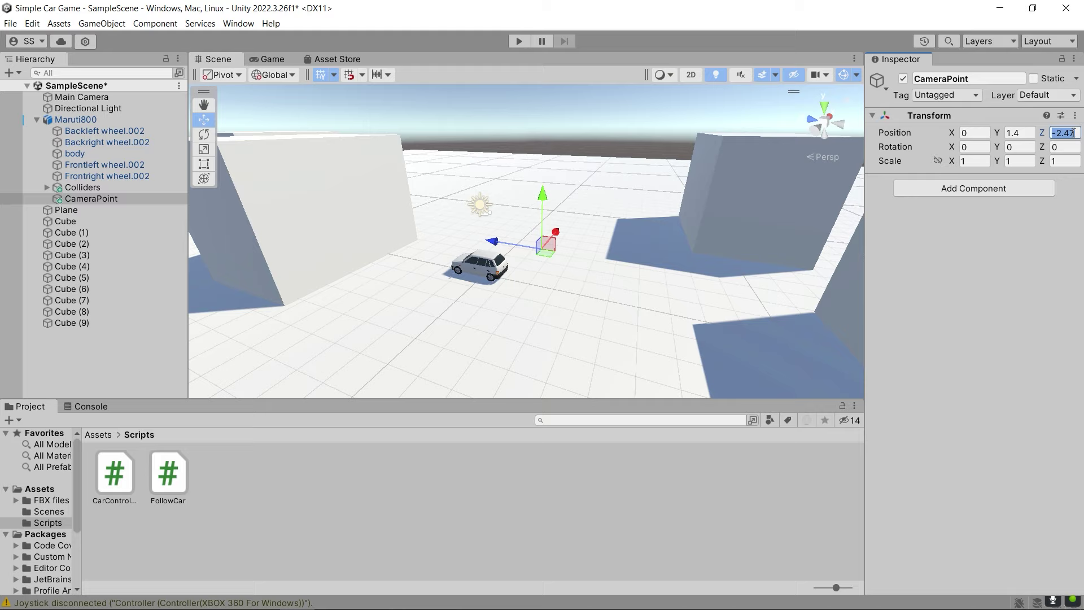
text(-3)
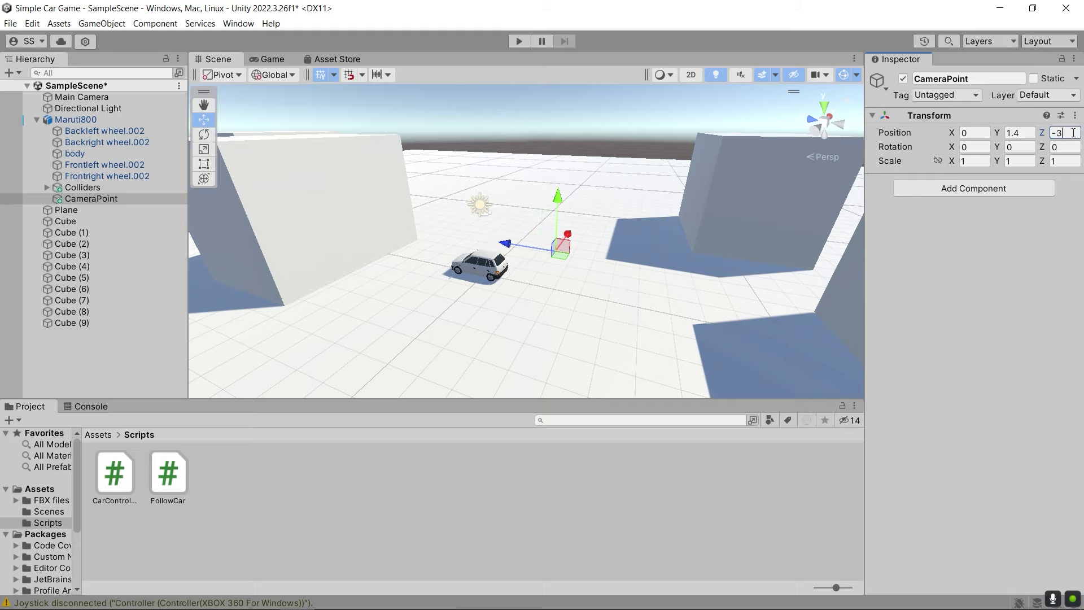
text(.5)
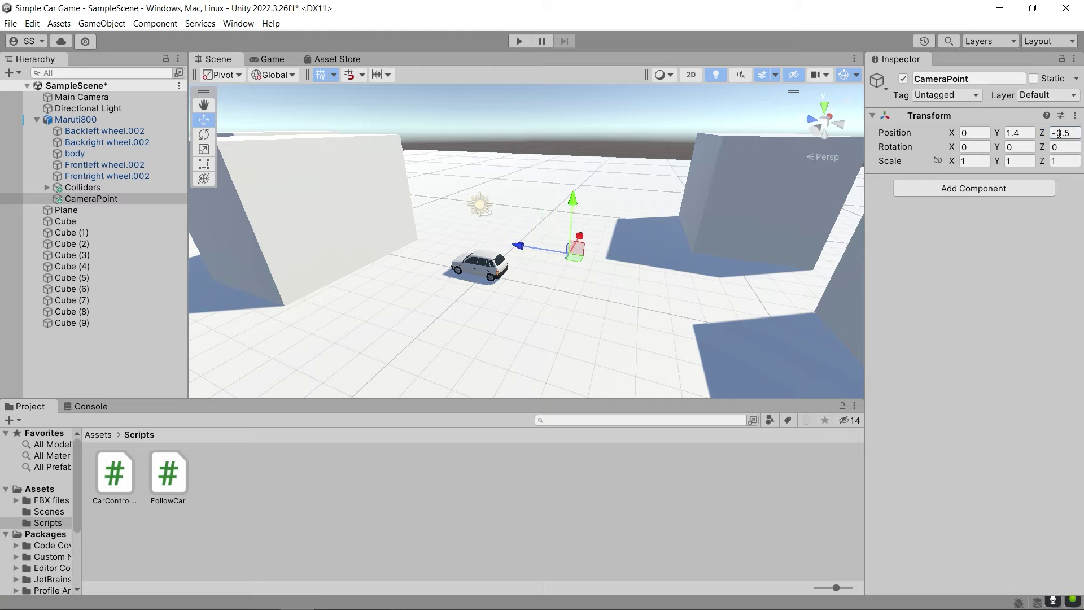
click(518, 41)
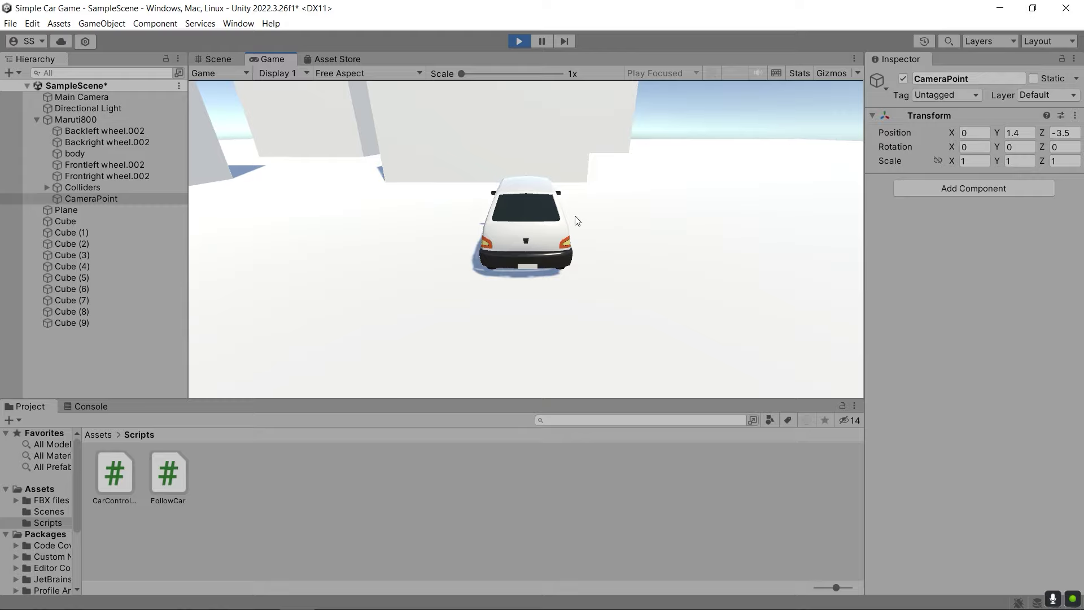
Drive the car forward with W, frame CameraPoint in the Scene view, then stop the game.
key(w)
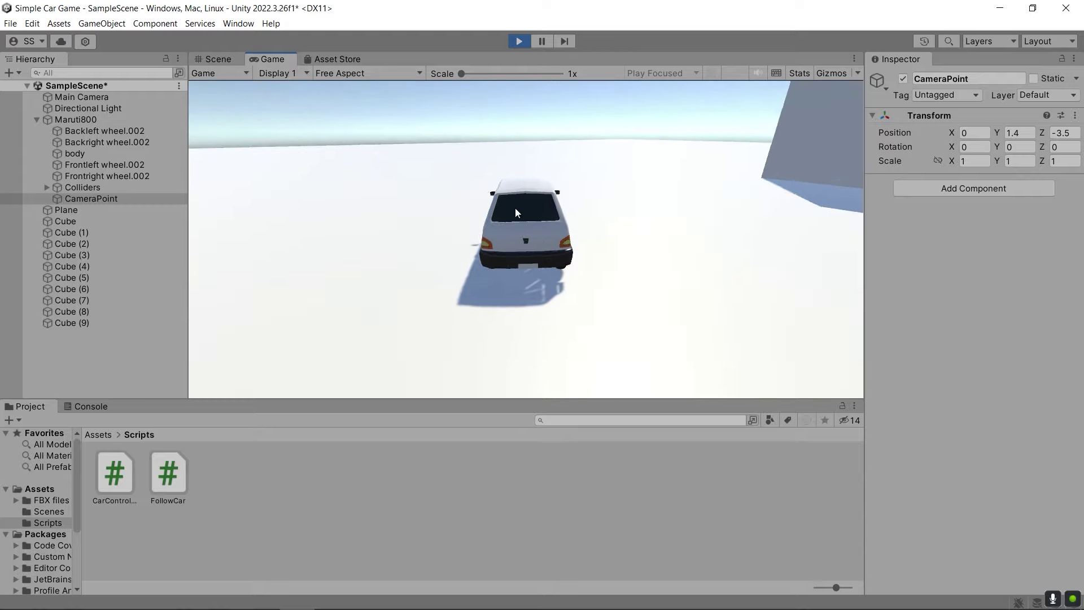
click(234, 61)
key(f)
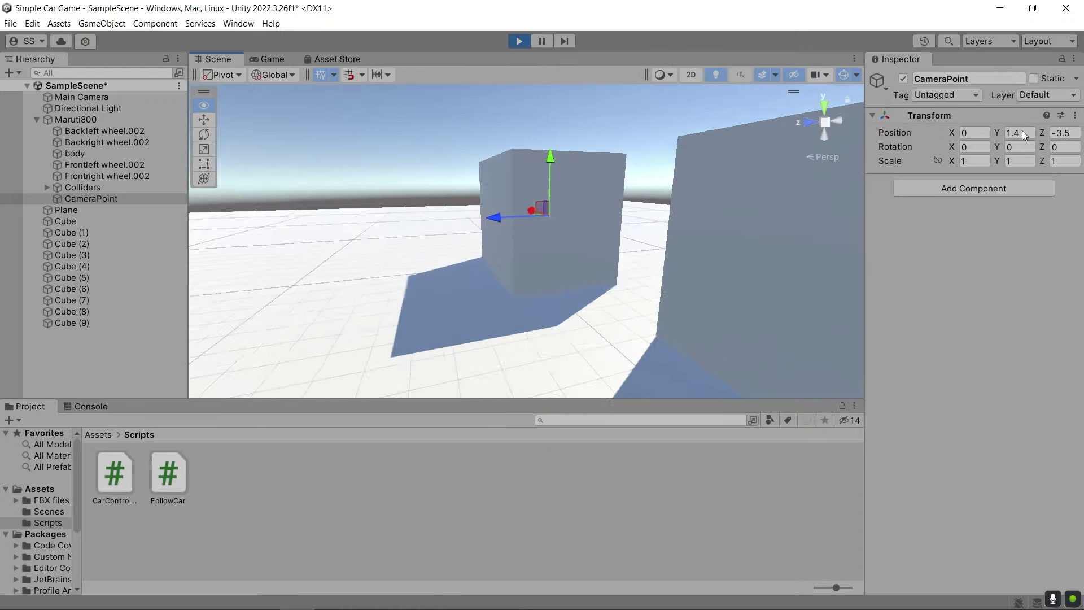
click(519, 41)
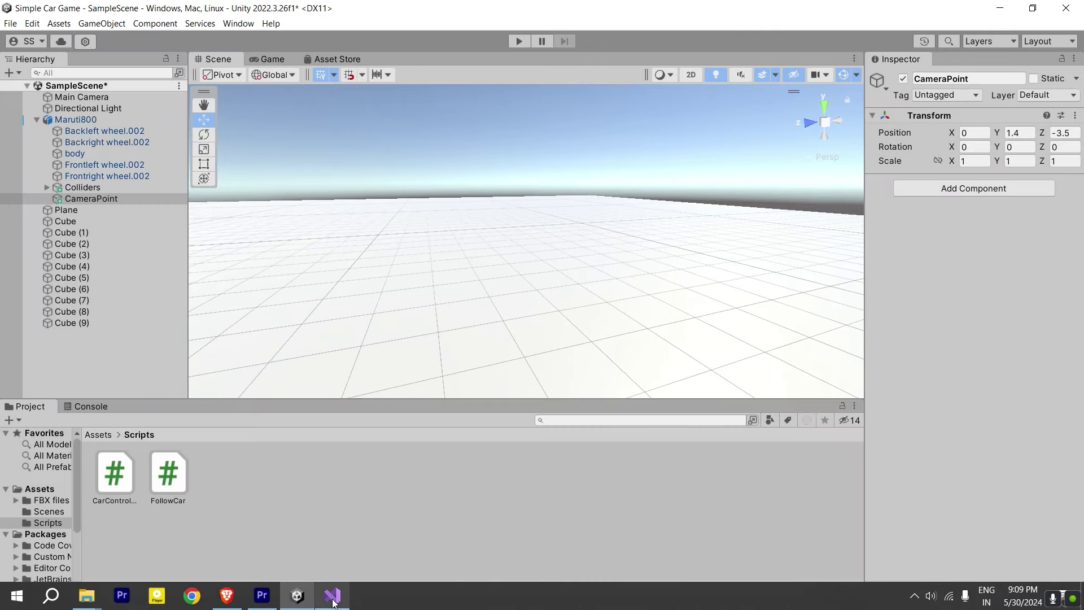
Rename FollowCar's Update method to FixedUpdate and save the script.
click(333, 602)
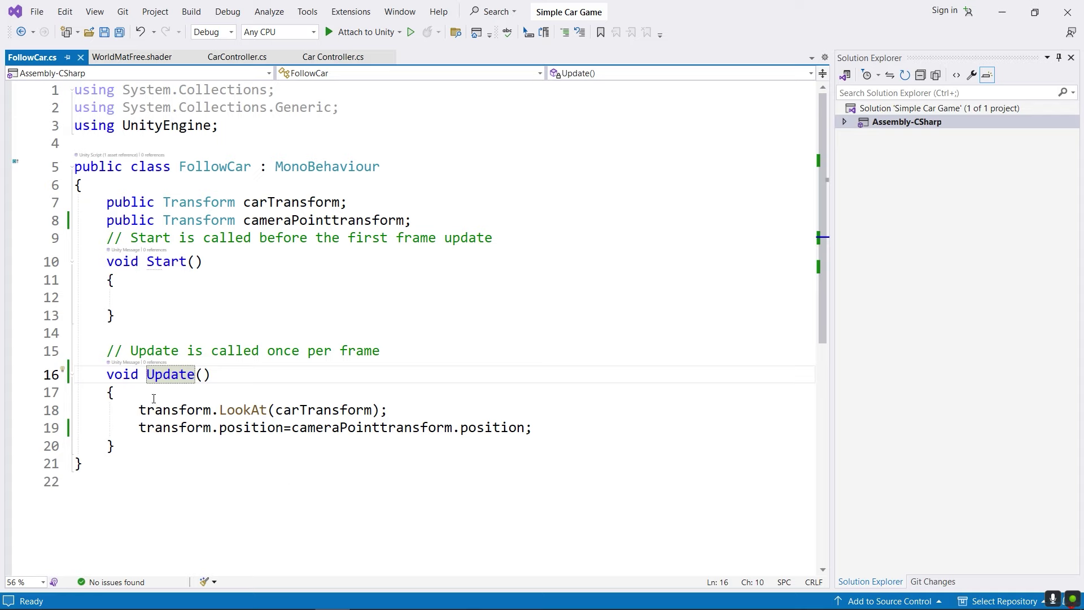
double_click(197, 375)
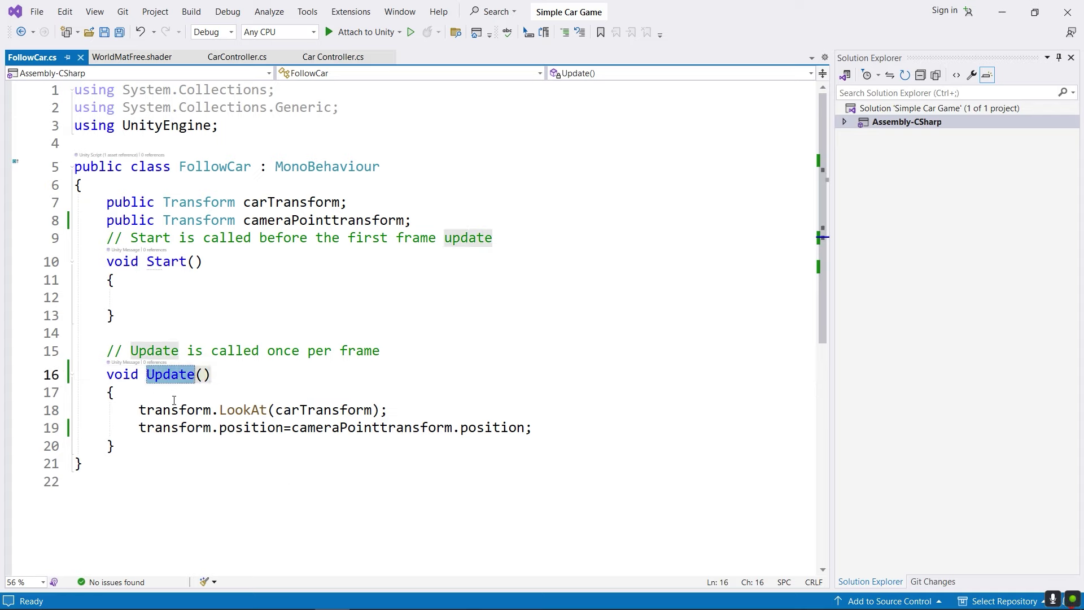
drag(139, 410, 529, 428)
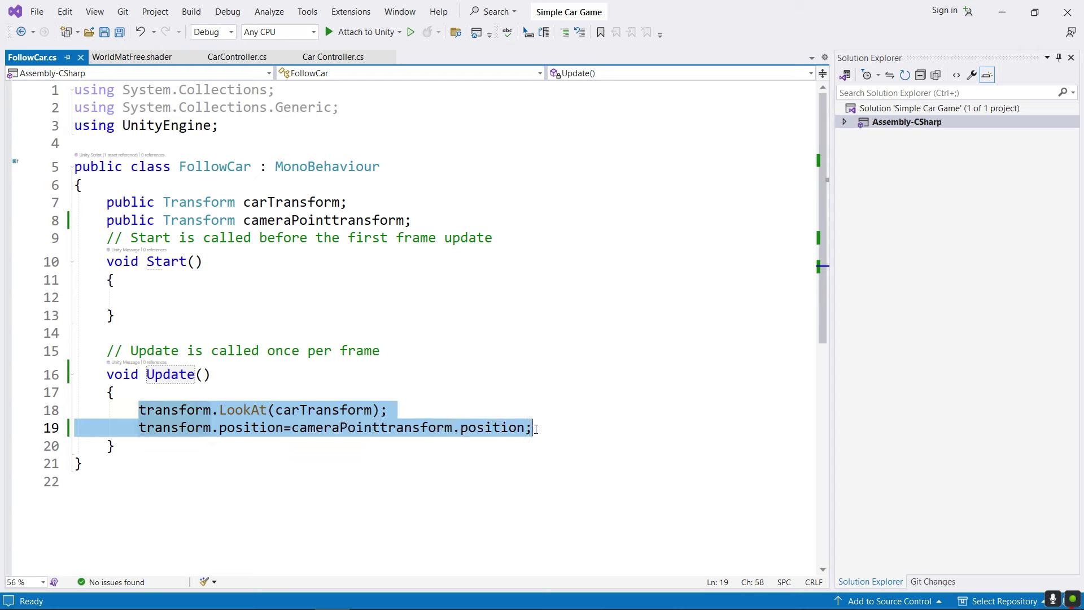
click(147, 374)
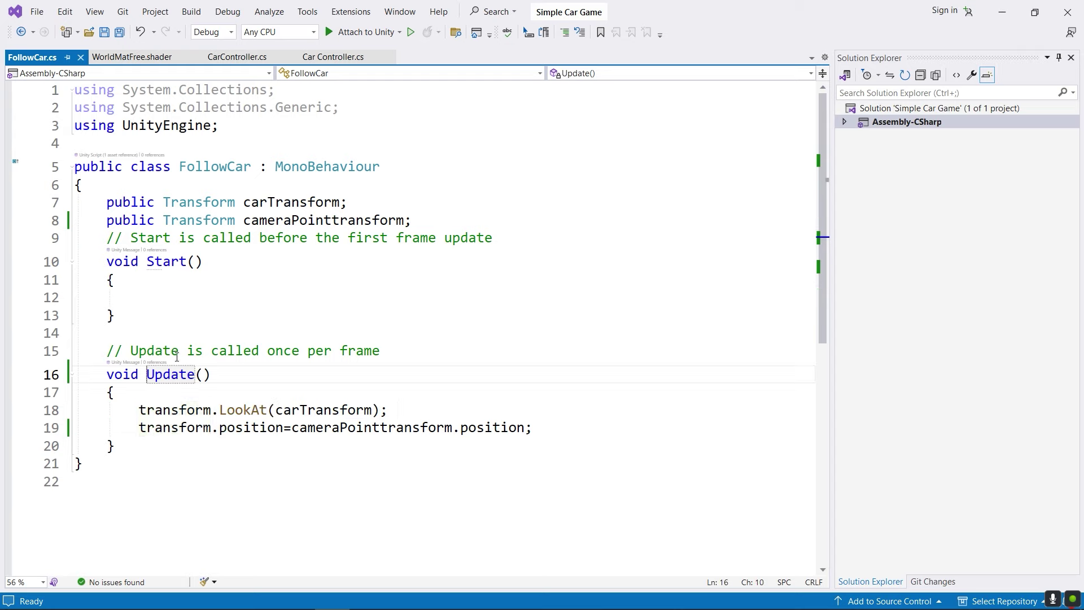
text(Fixed)
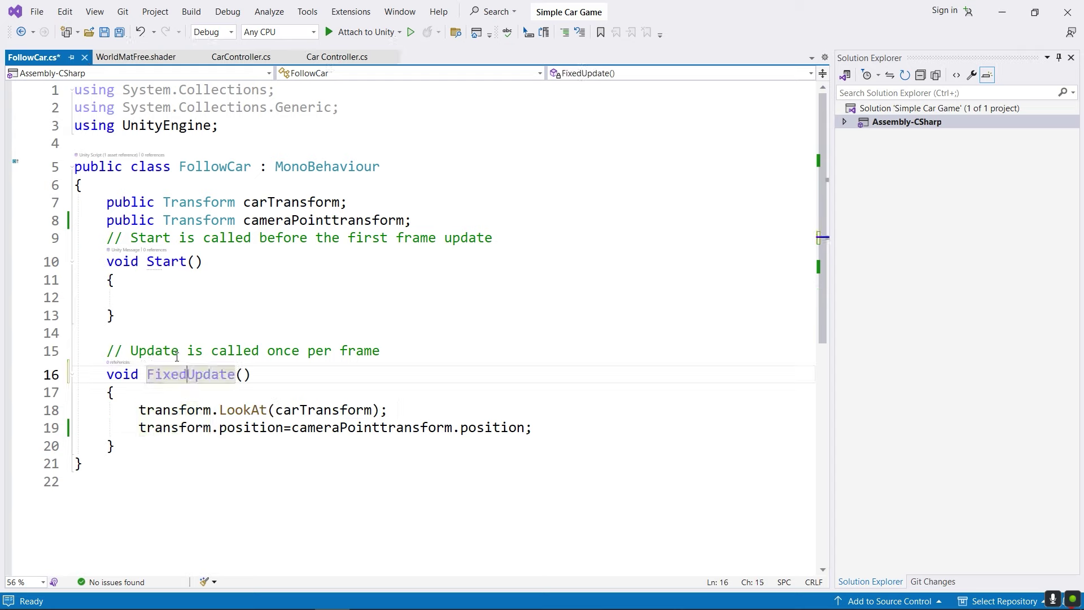
key(ctrl+s)
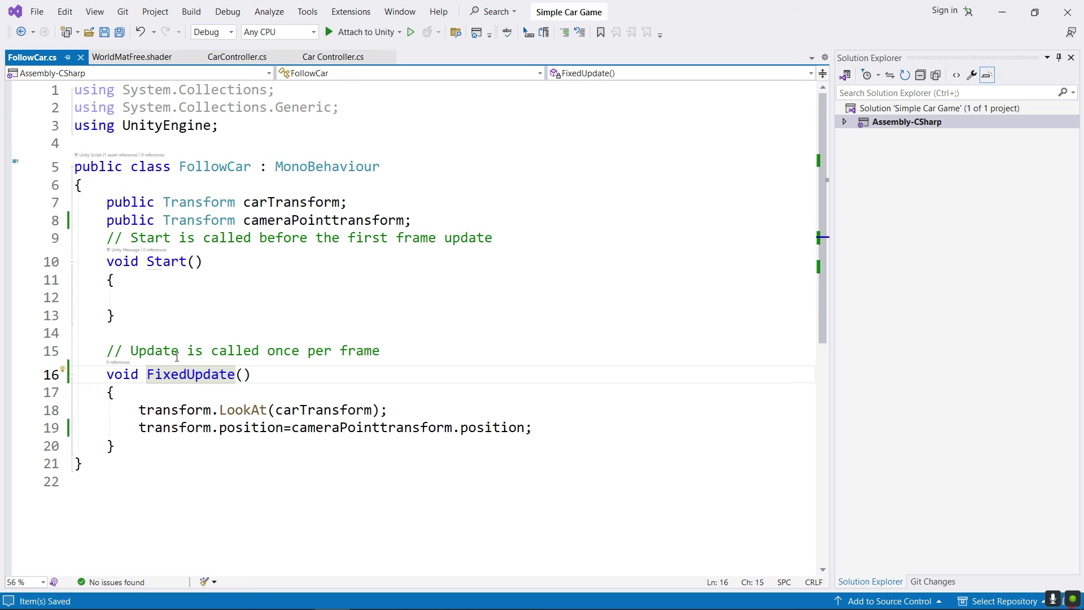
key(alt+Tab)
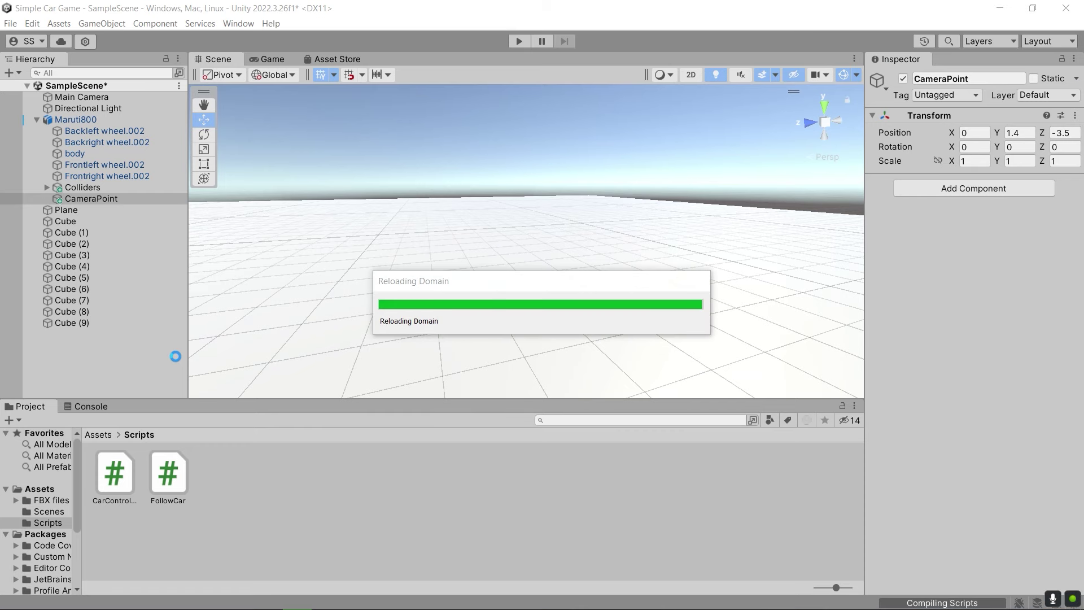
Play the game, steer the car among the cubes with W, A and D, then show the Scene view.
click(515, 44)
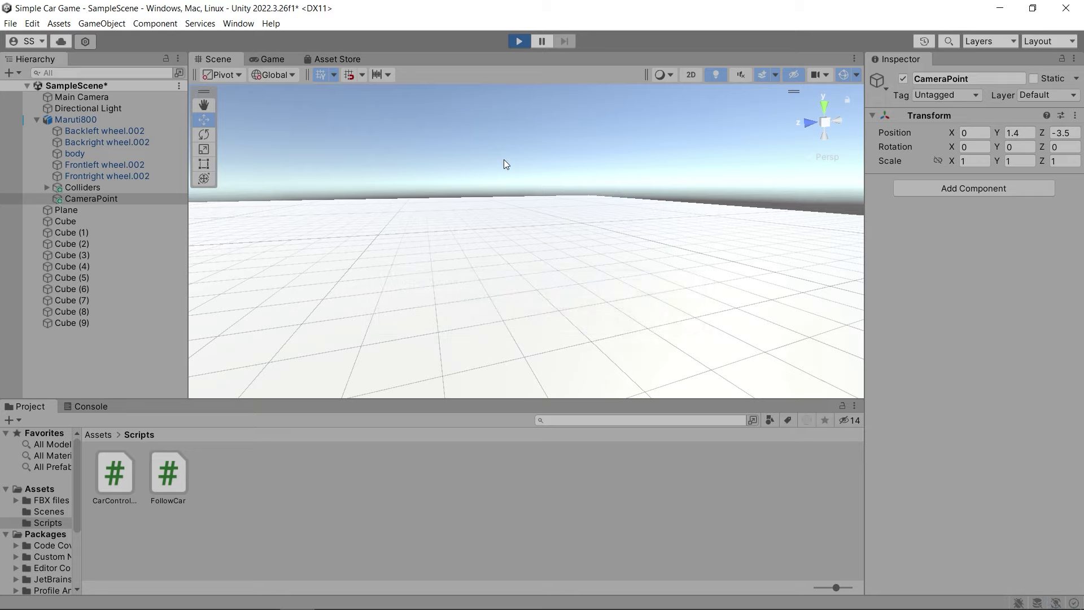
key(w)
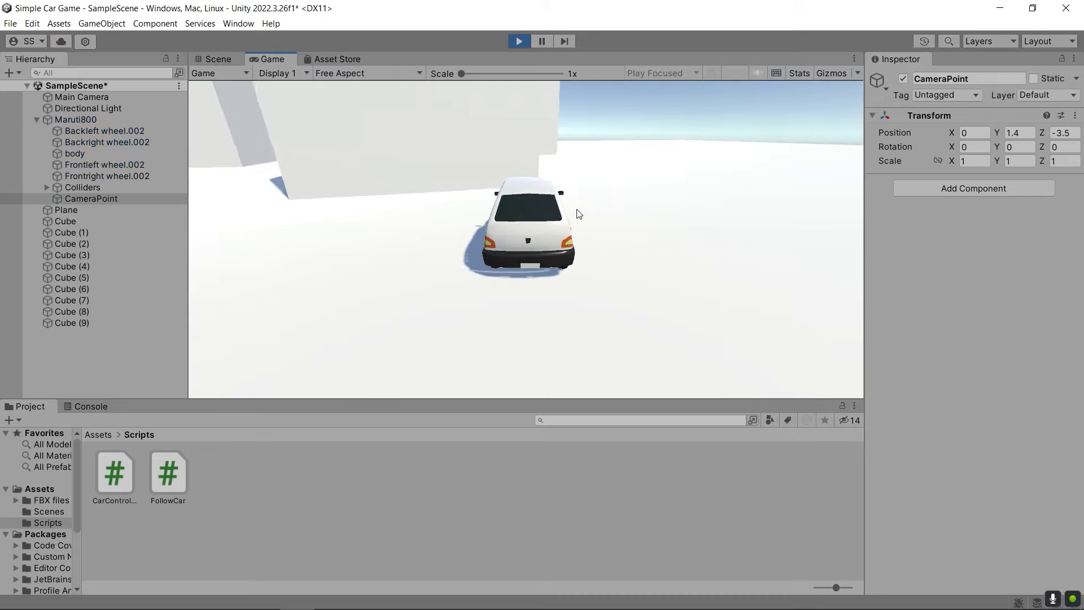
key(a)
key(d)
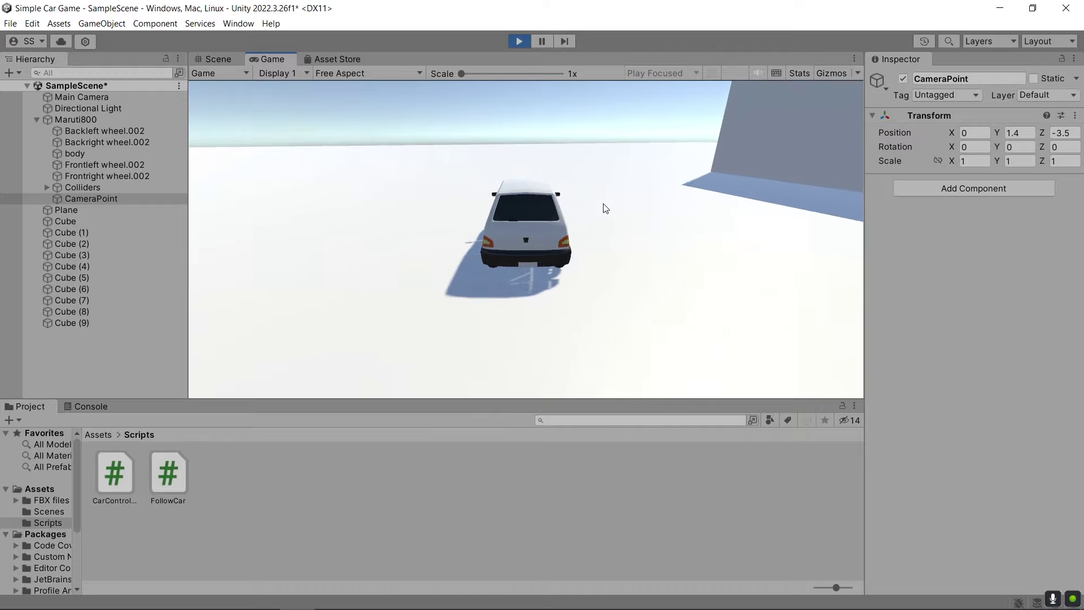
key(d)
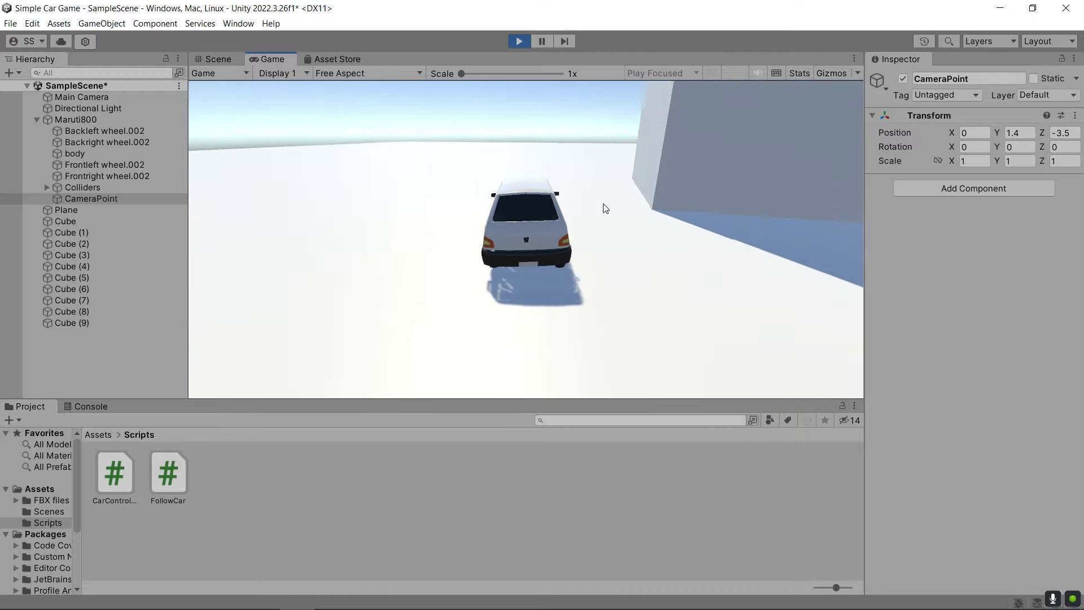
key(a)
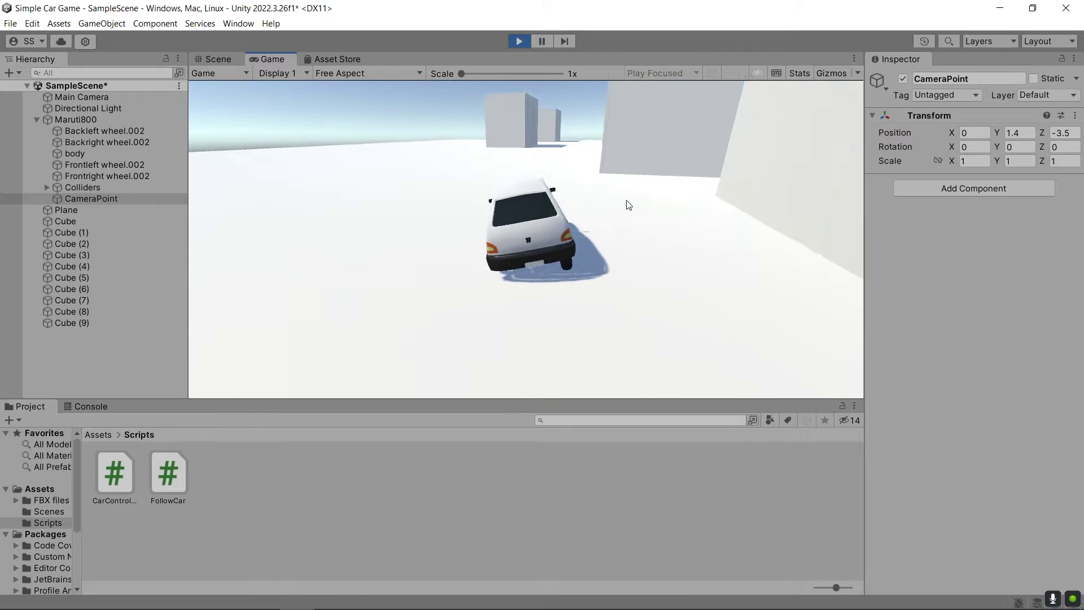
key(a)
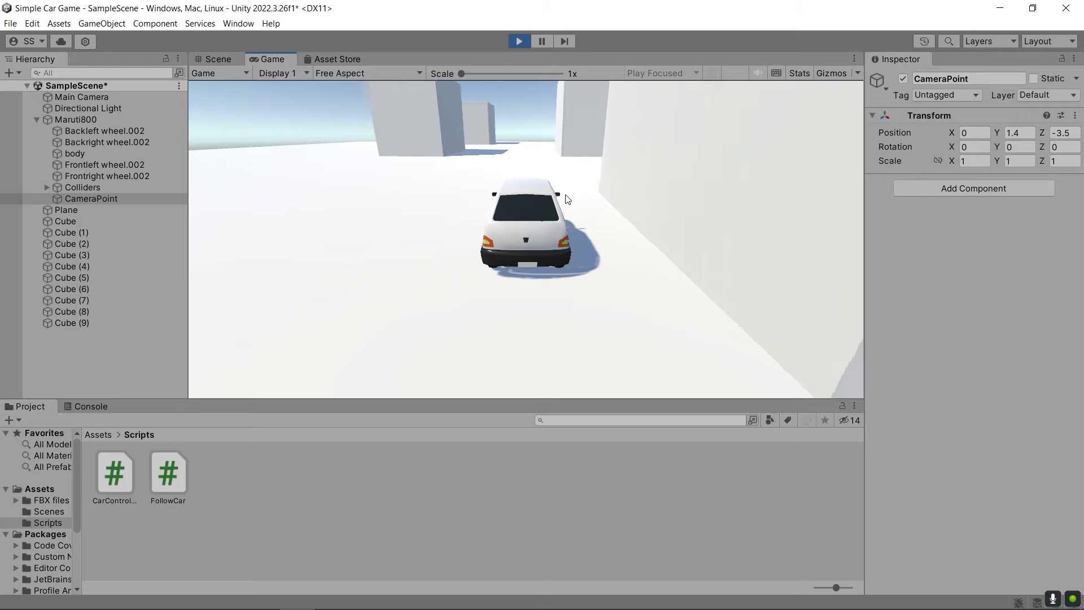
key(w)
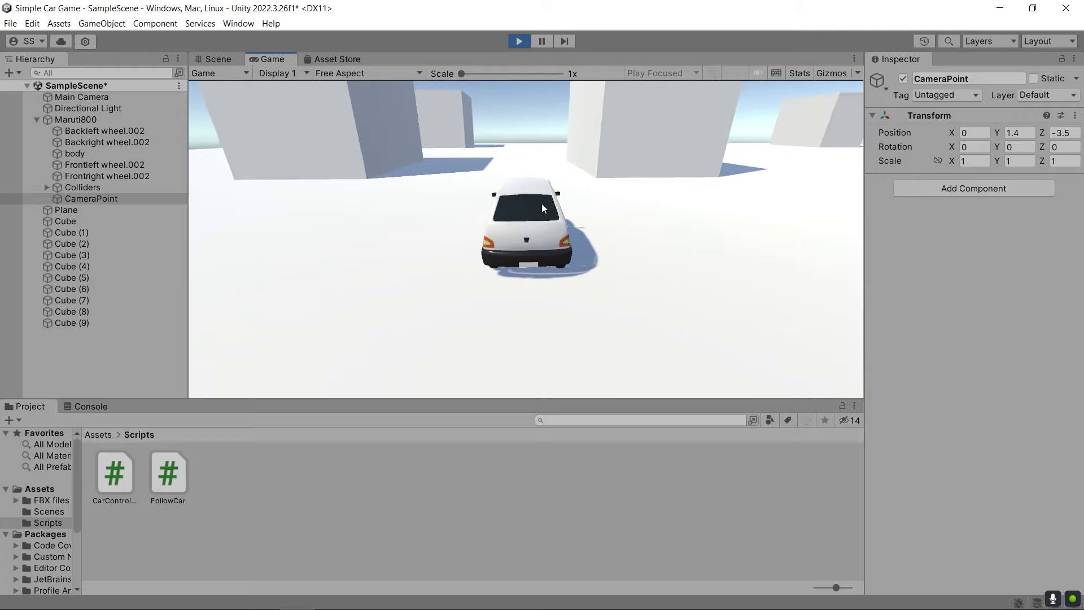
key(a)
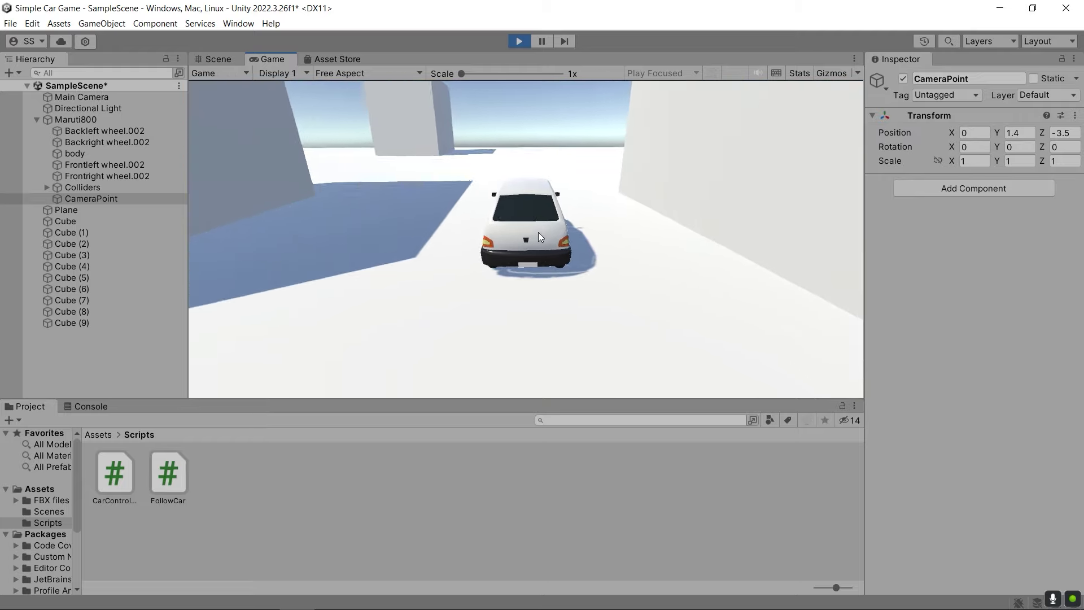
key(w)
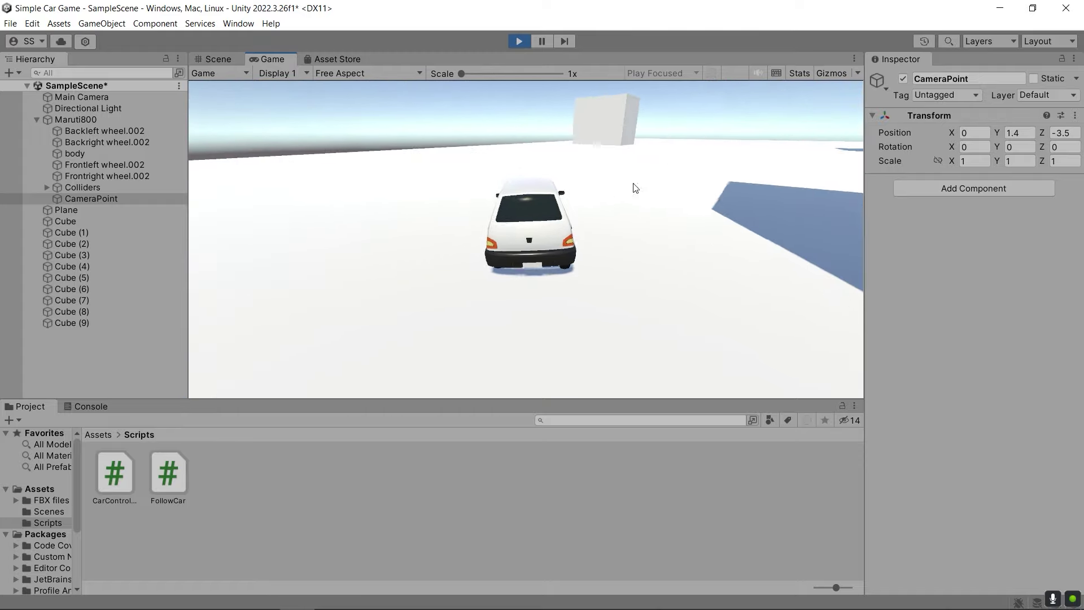
key(d)
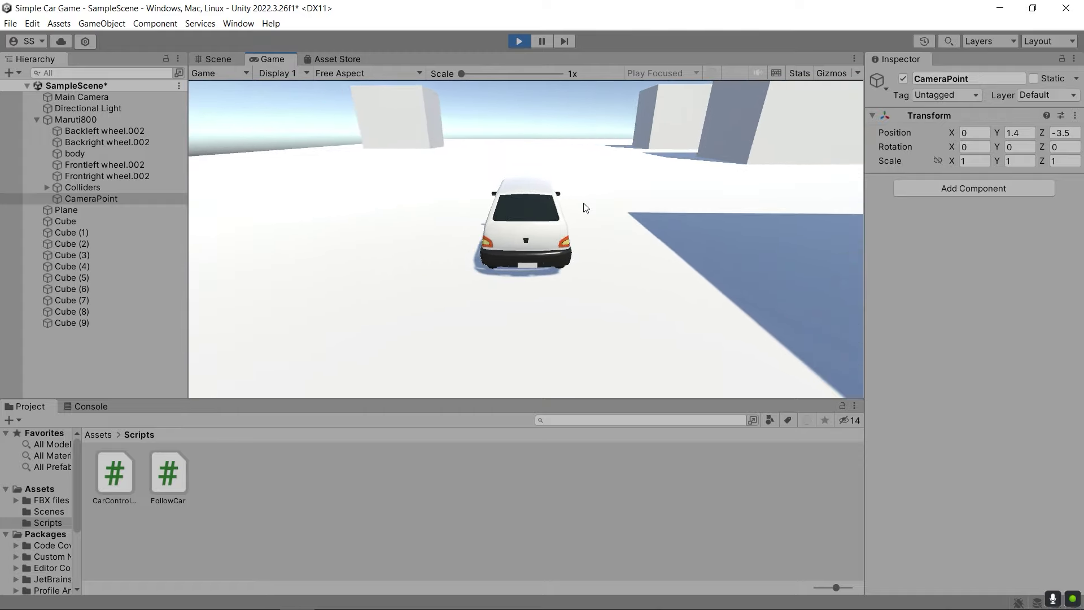
key(w)
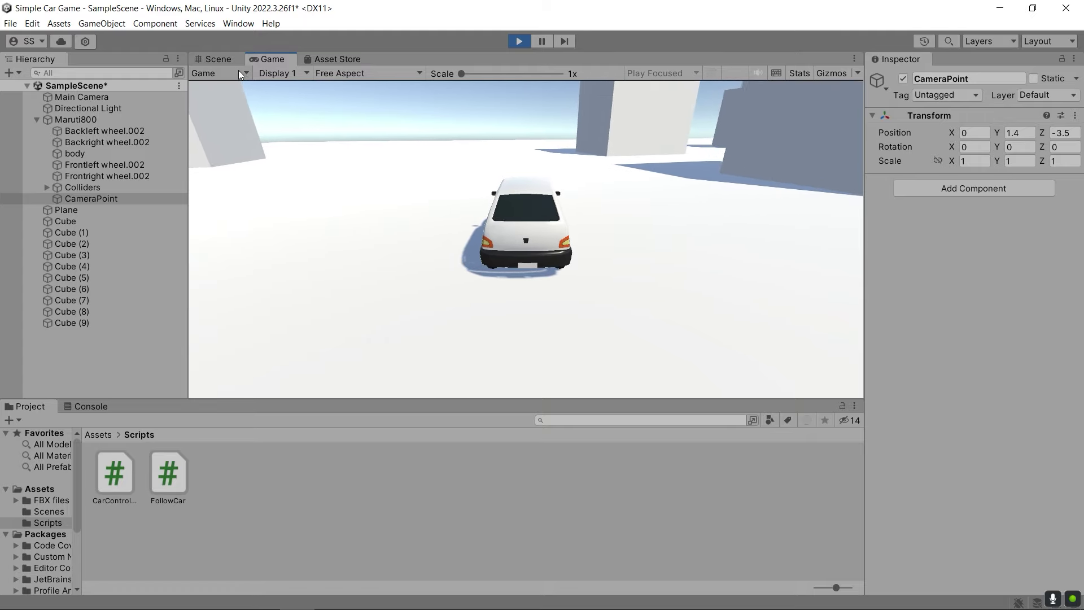
click(219, 58)
Frame Main Camera and CameraPoint in the Scene view to watch them trail the car, then stop Play.
double_click(99, 94)
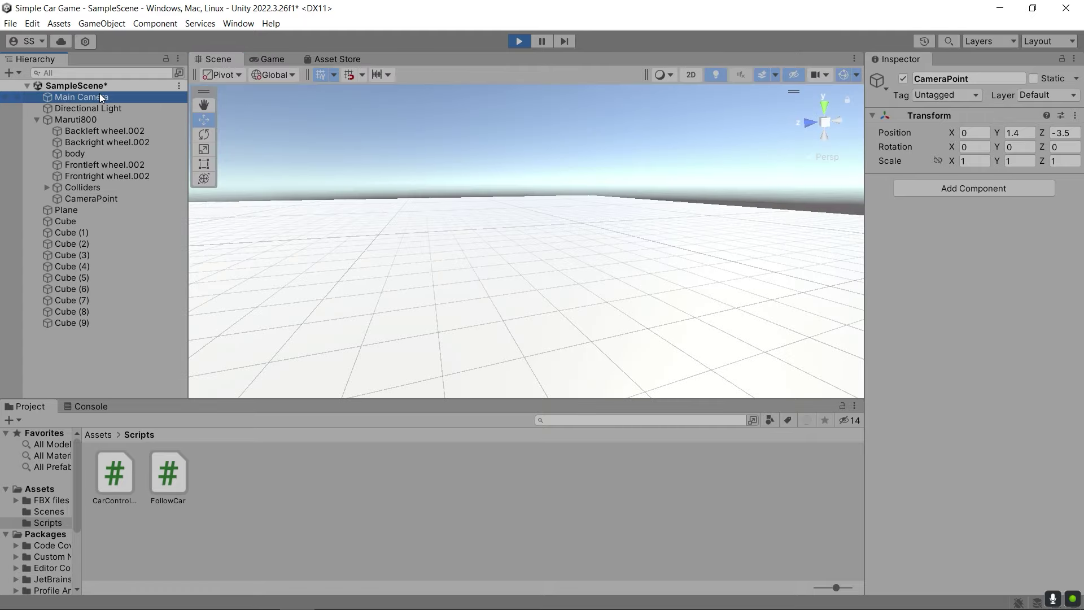
mouse_move(307, 144)
right_down()
mouse_move(488, 219)
mouse_move(358, 190)
right_up()
click(110, 199)
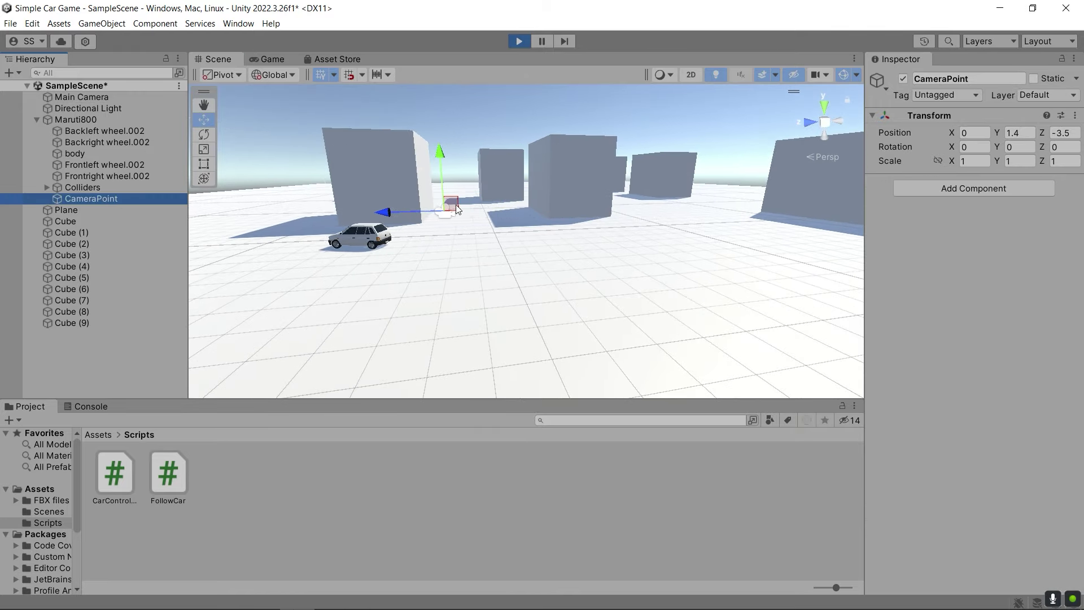
key(shift+f)
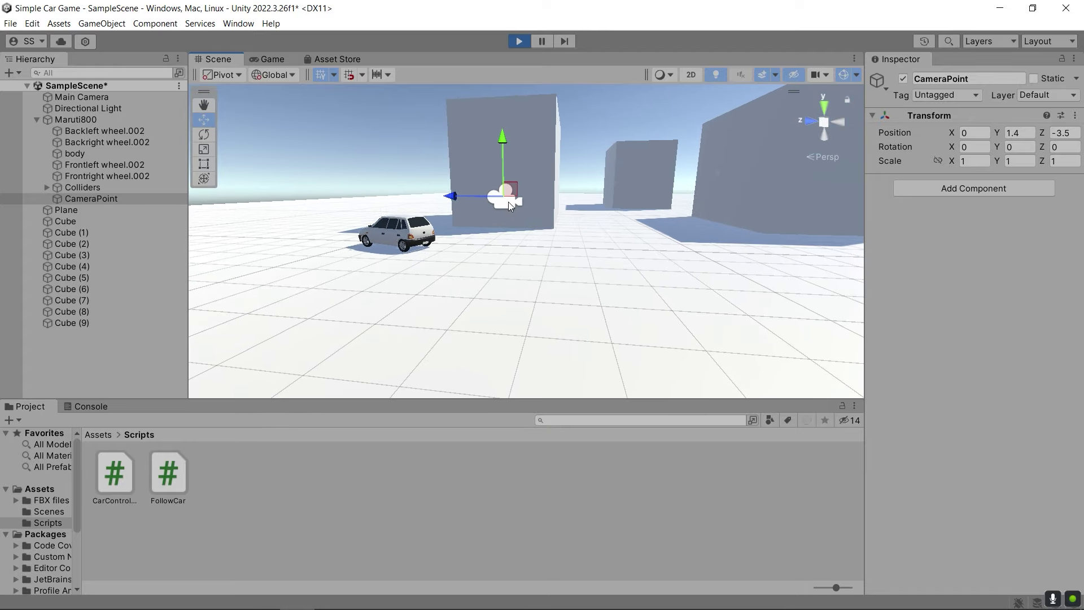
click(517, 45)
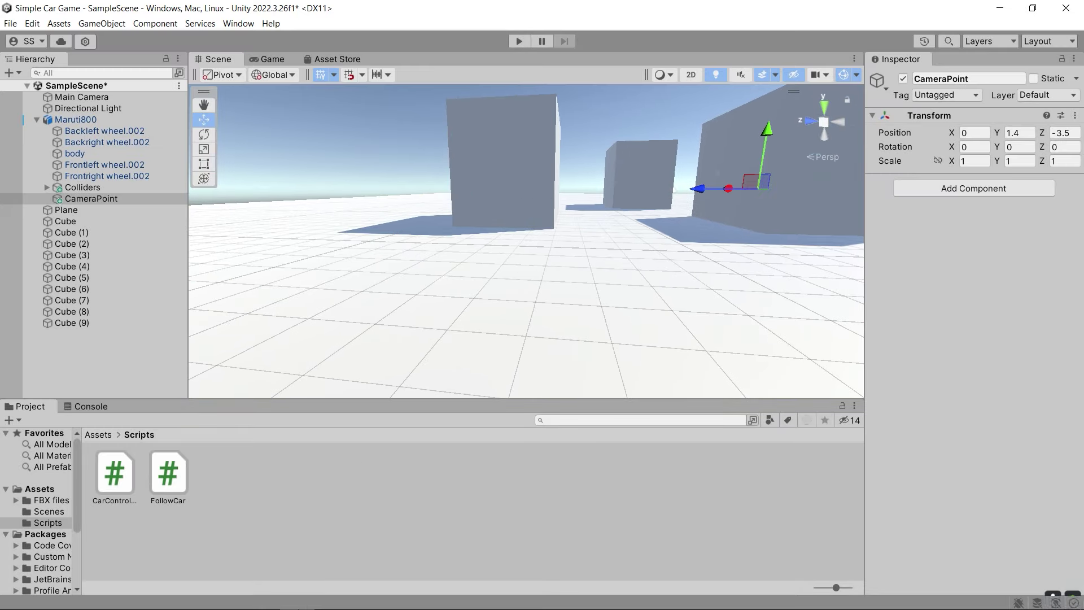
Bring up the Vector3.Lerp documentation page in the browser.
click(332, 596)
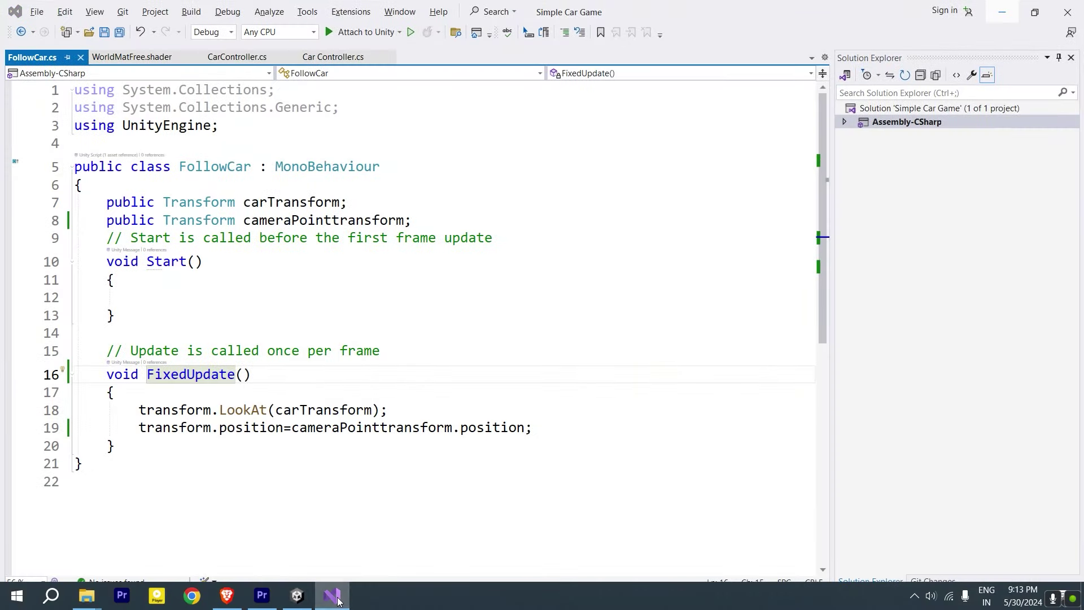
click(227, 596)
drag(261, 175, 401, 208)
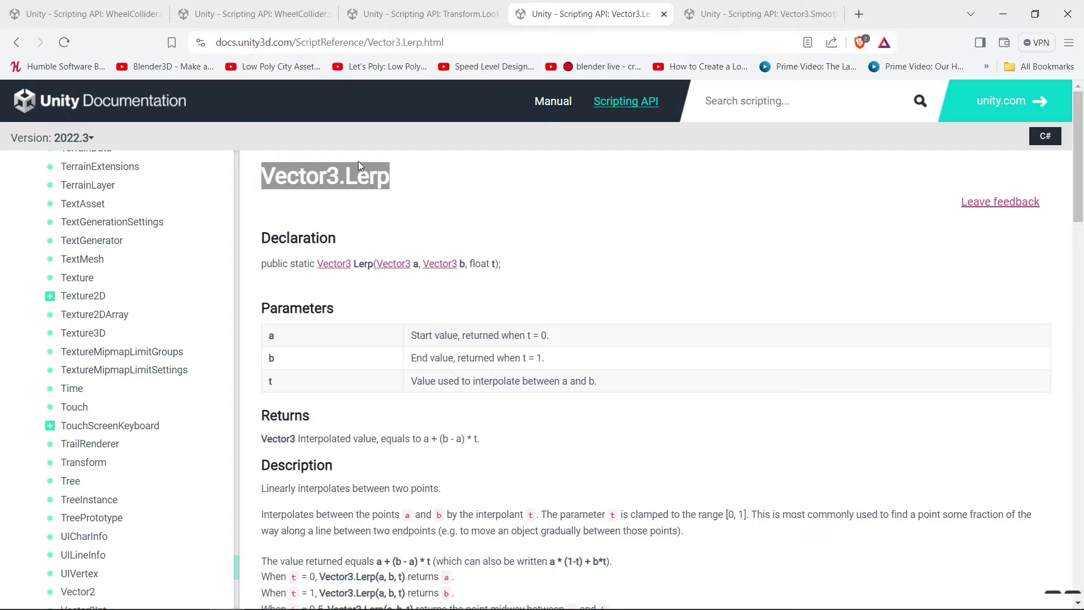
Open the Vector3.SmoothDamp page, compare it with Vector3.Lerp, then return to Visual Studio.
click(791, 13)
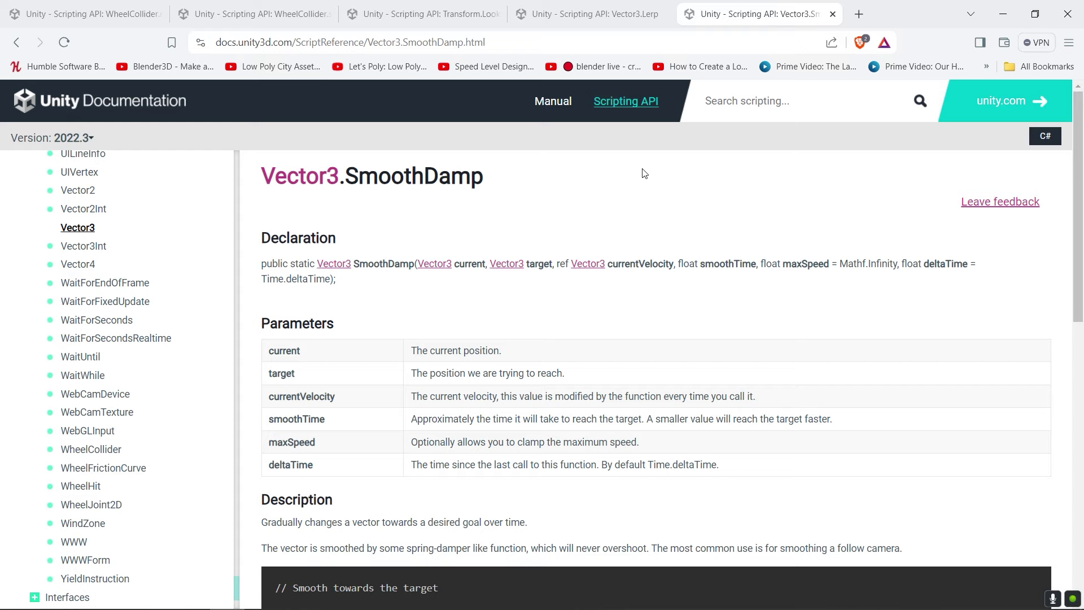
drag(250, 185, 490, 177)
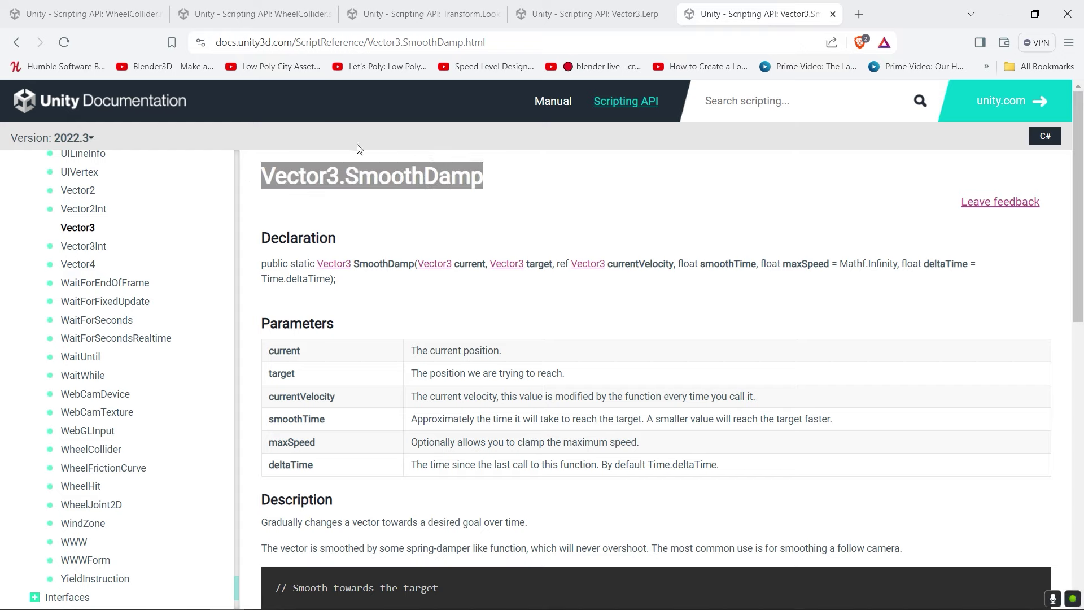
key(ctrl+shift+Tab)
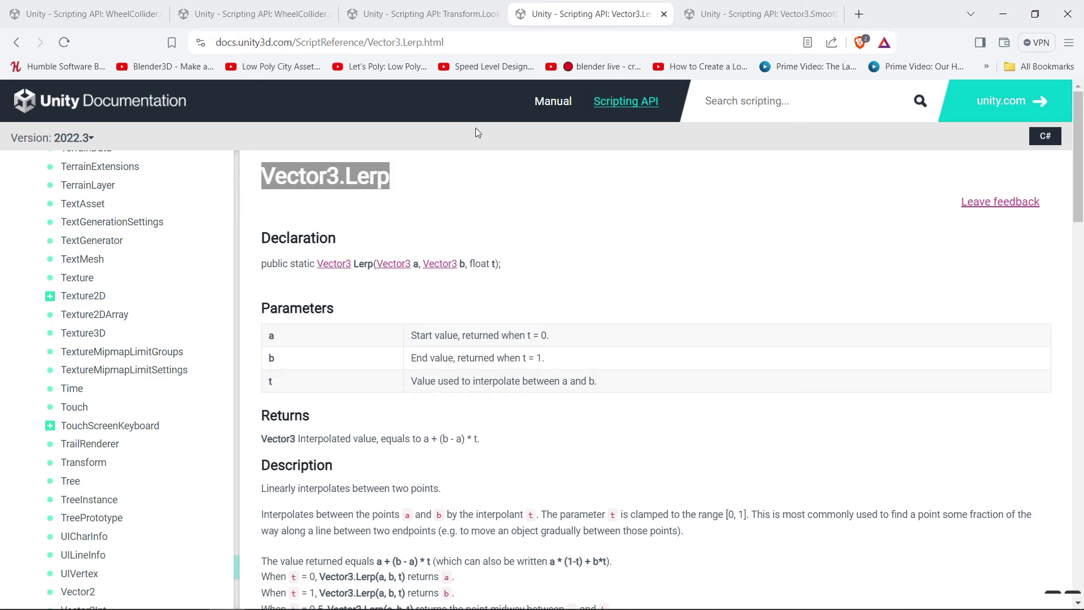
key(ctrl+Tab)
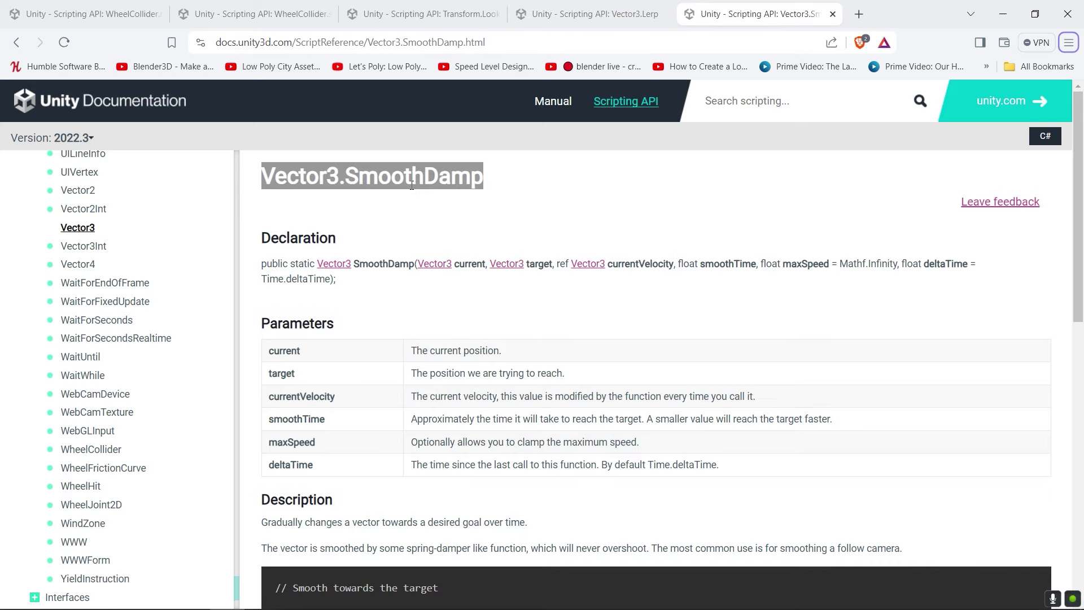
key(alt+Tab)
key(alt+Tab)
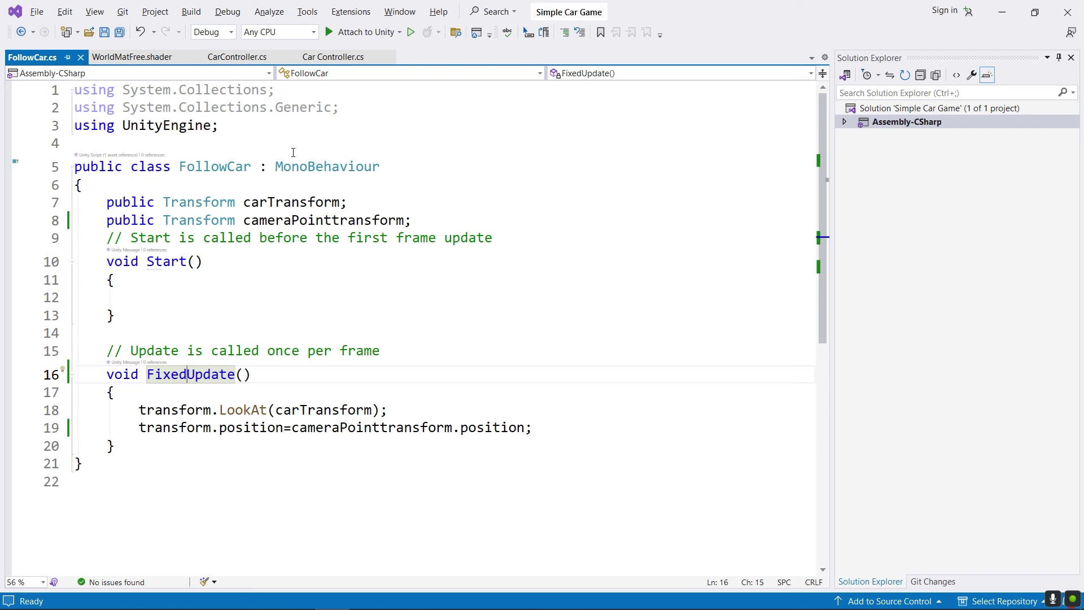
Delete cameraPointtransform.position from the right-hand side of line 19.
drag(132, 428, 284, 428)
click(302, 425)
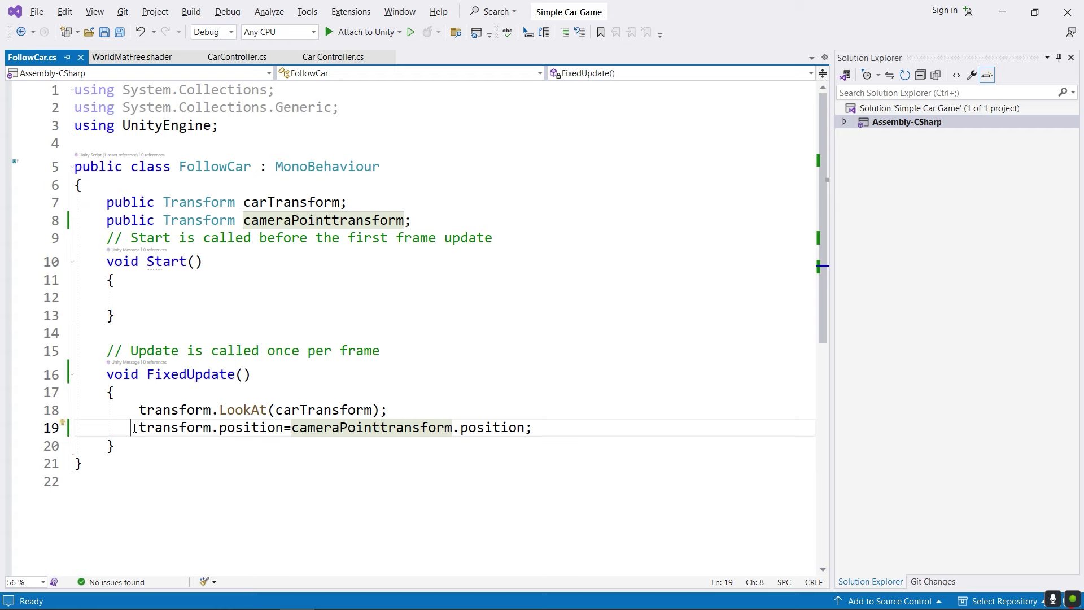
drag(132, 428, 545, 432)
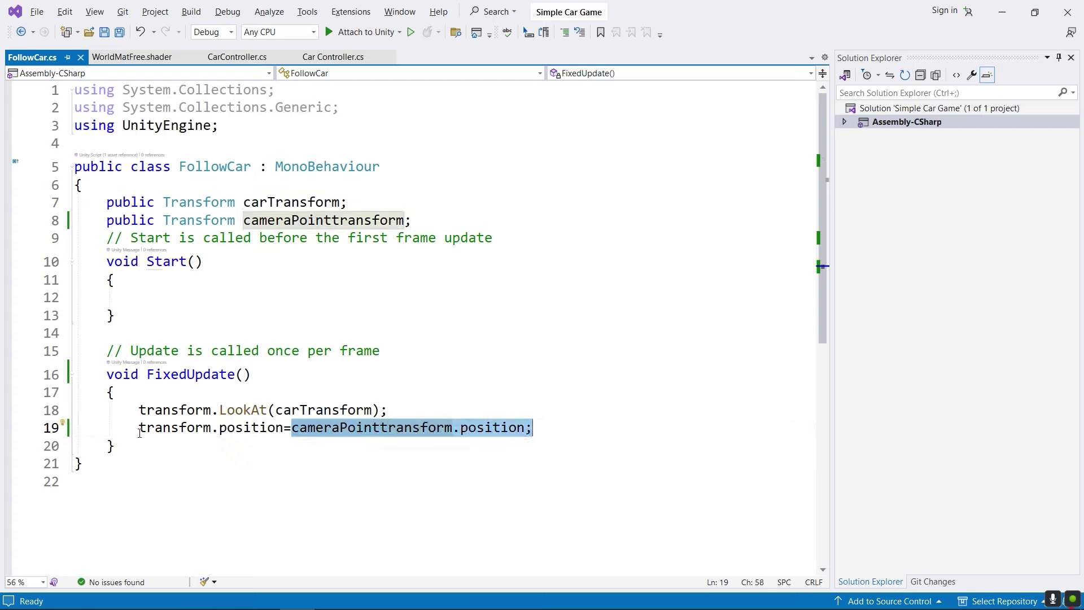
drag(140, 430, 529, 430)
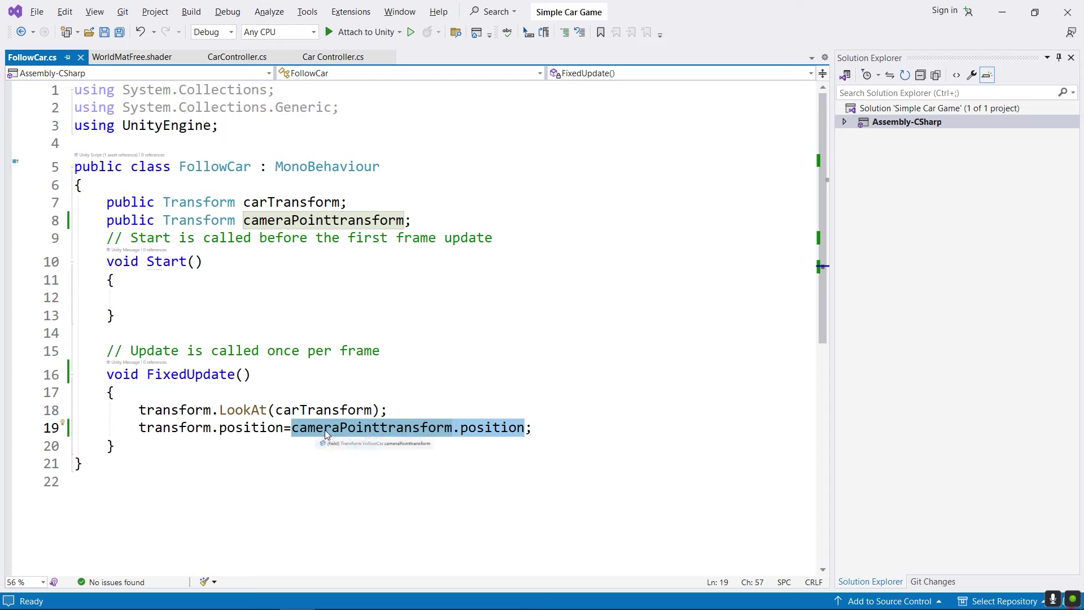
drag(532, 427, 308, 427)
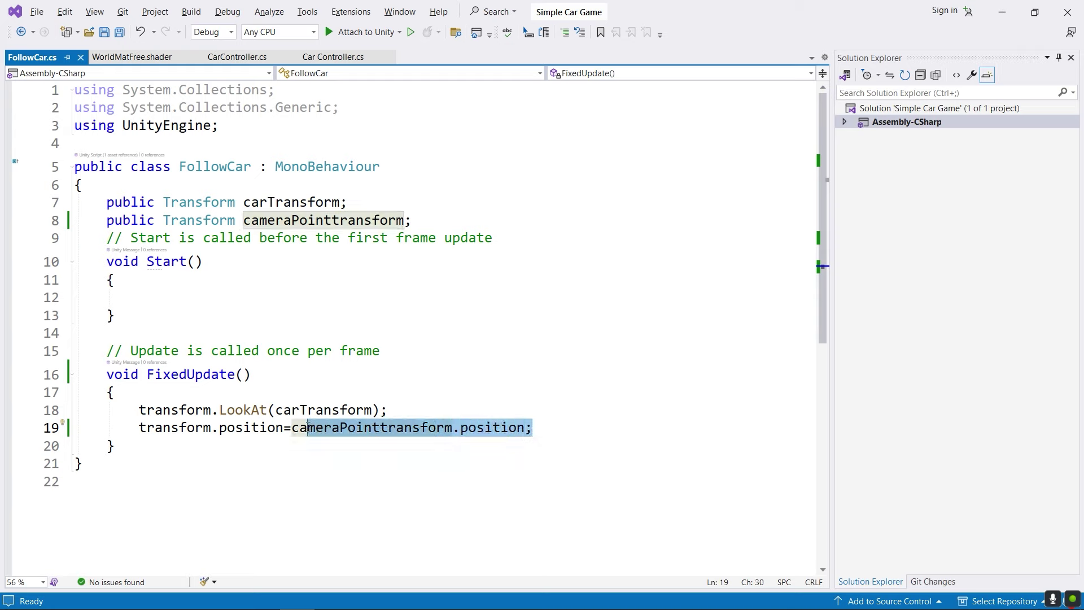
key(BackSpace)
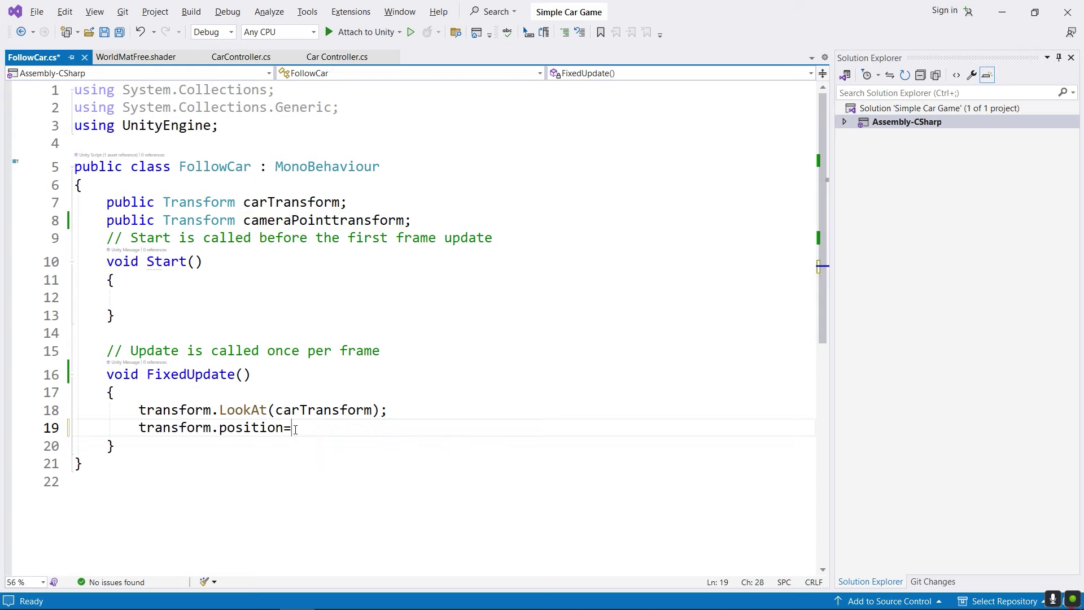
Write Vector3.SmoothDamp(); as line 19's new value, then view the SmoothDamp documentation.
text(vec)
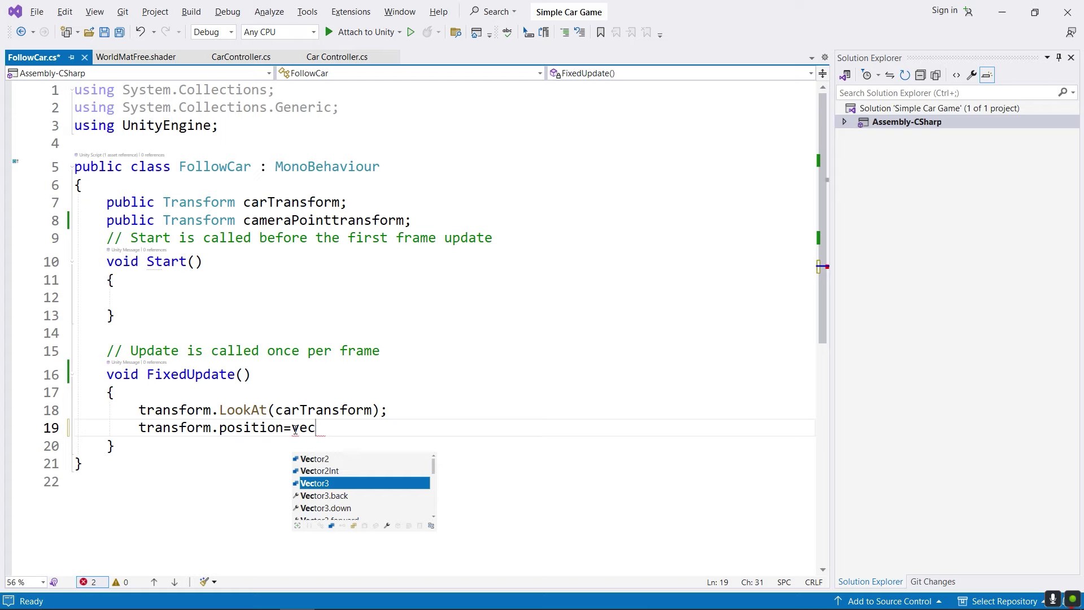
key(Tab)
text(.)
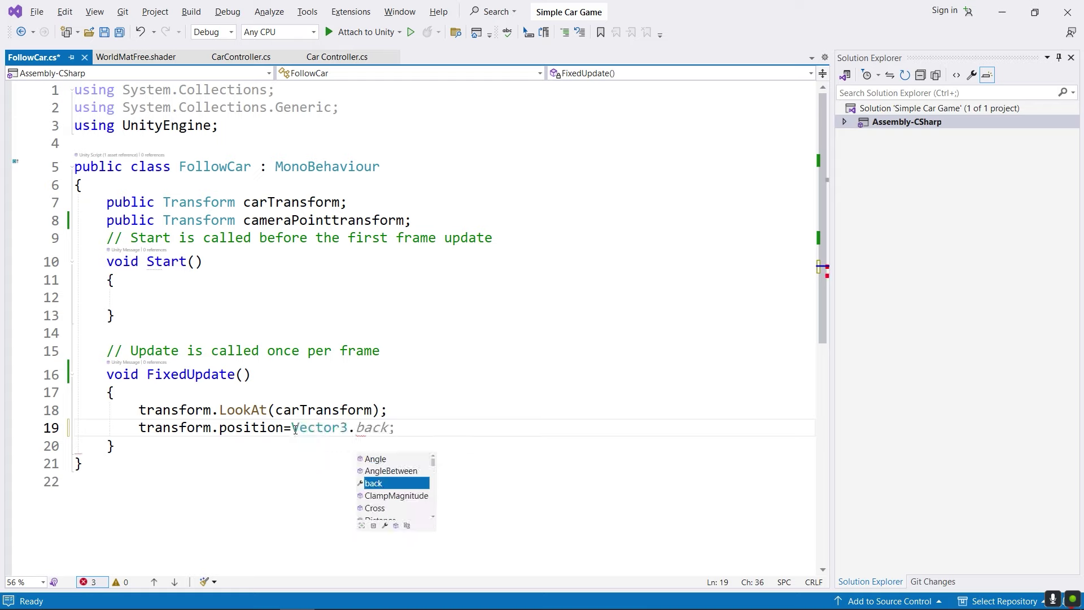
text(damp)
key(Tab)
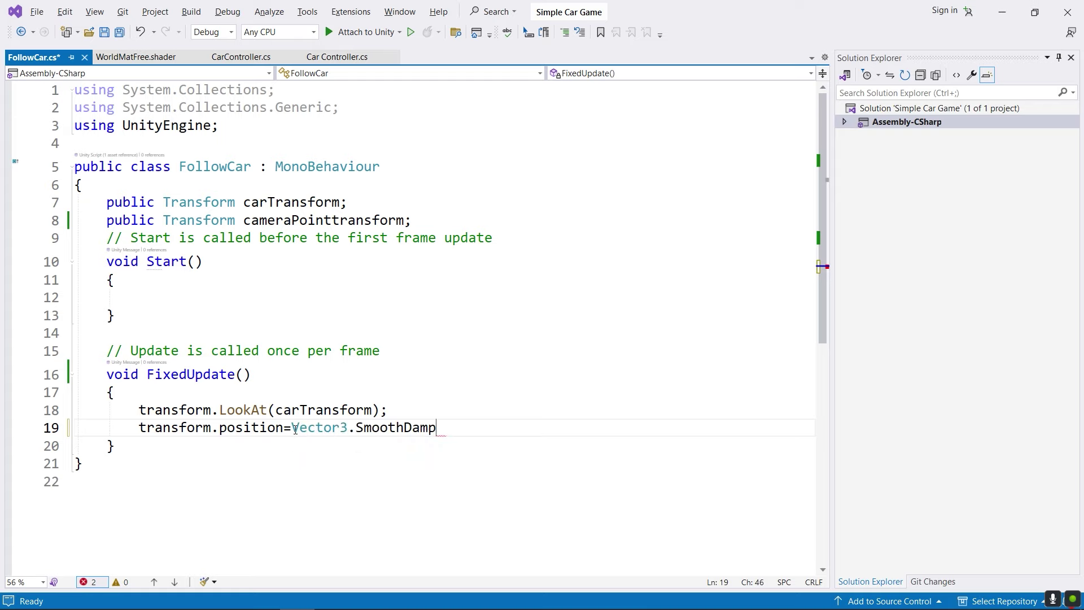
text(())
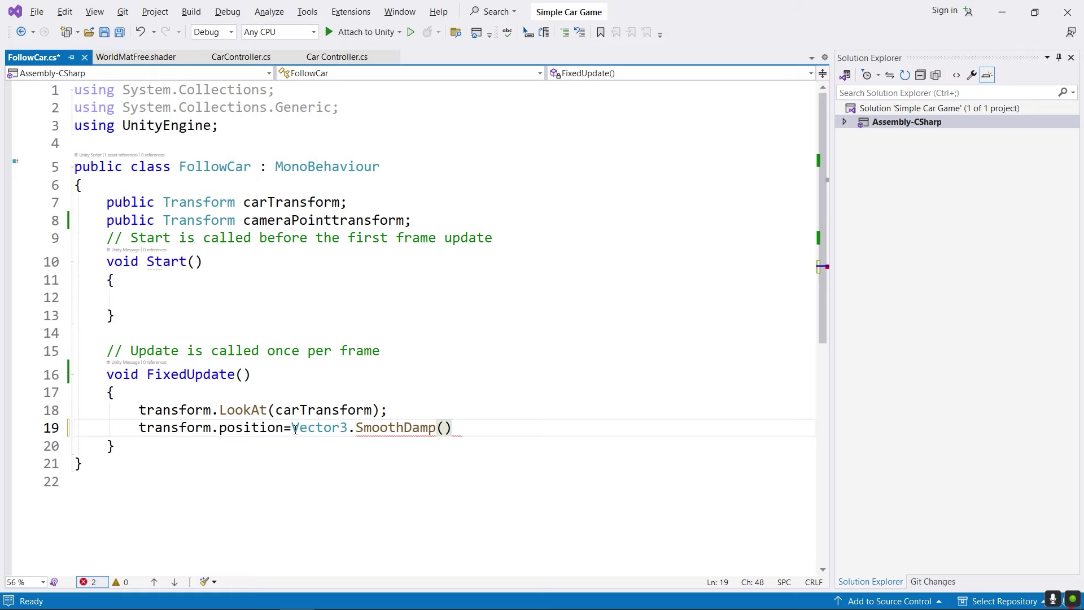
text(;)
key(ctrl+z)
drag(300, 428, 397, 428)
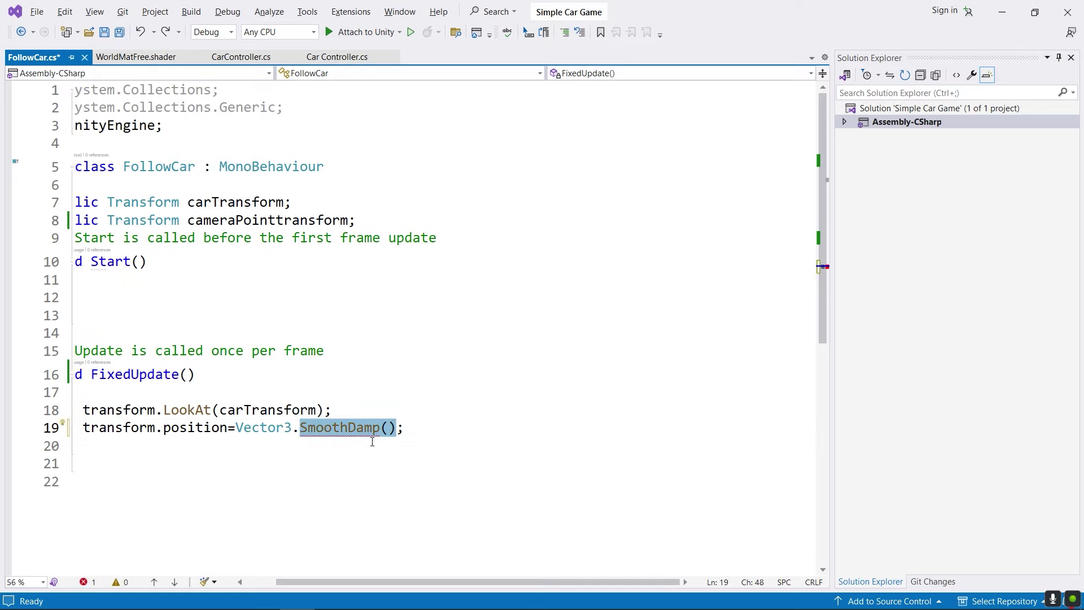
key(alt+Tab)
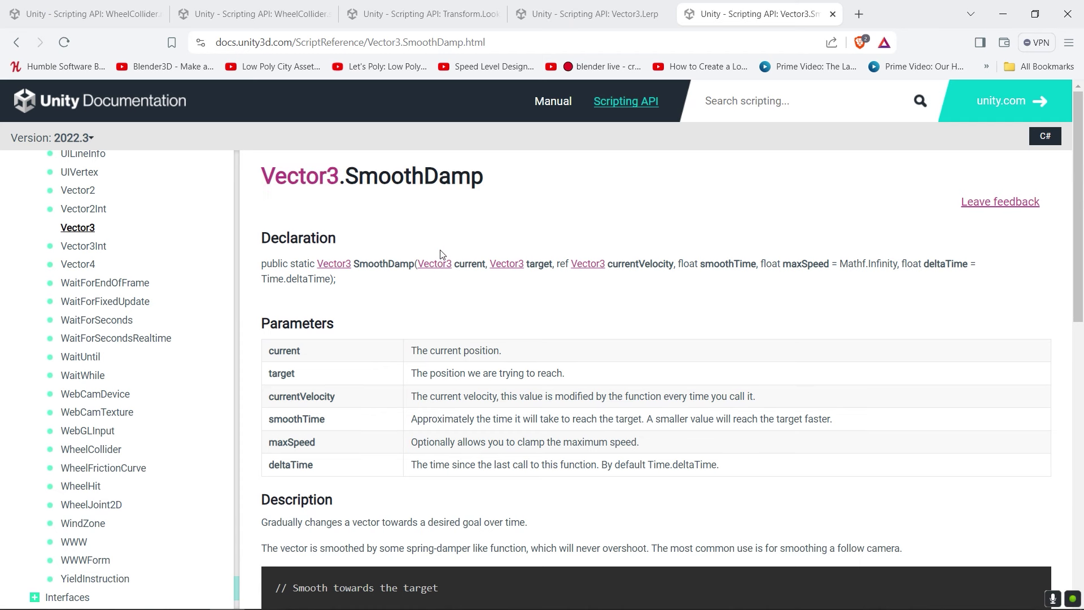
Highlight the current and smoothTime parameters in the SmoothDamp declaration, then return to Visual Studio.
drag(416, 264, 487, 266)
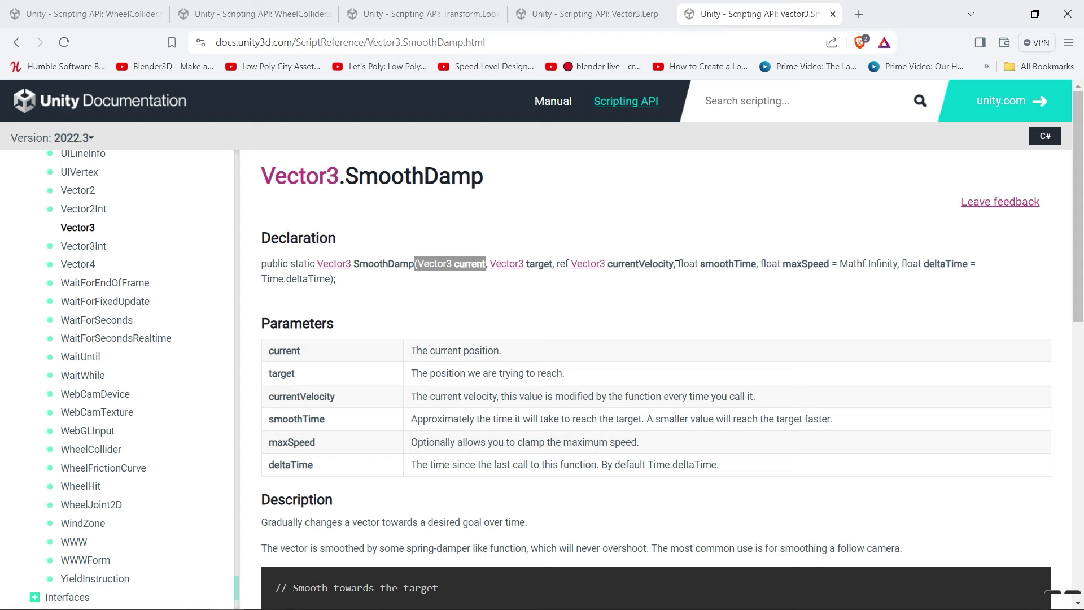
mouse_move(677, 265)
mouse_down()
mouse_move(802, 267)
mouse_move(768, 265)
mouse_up()
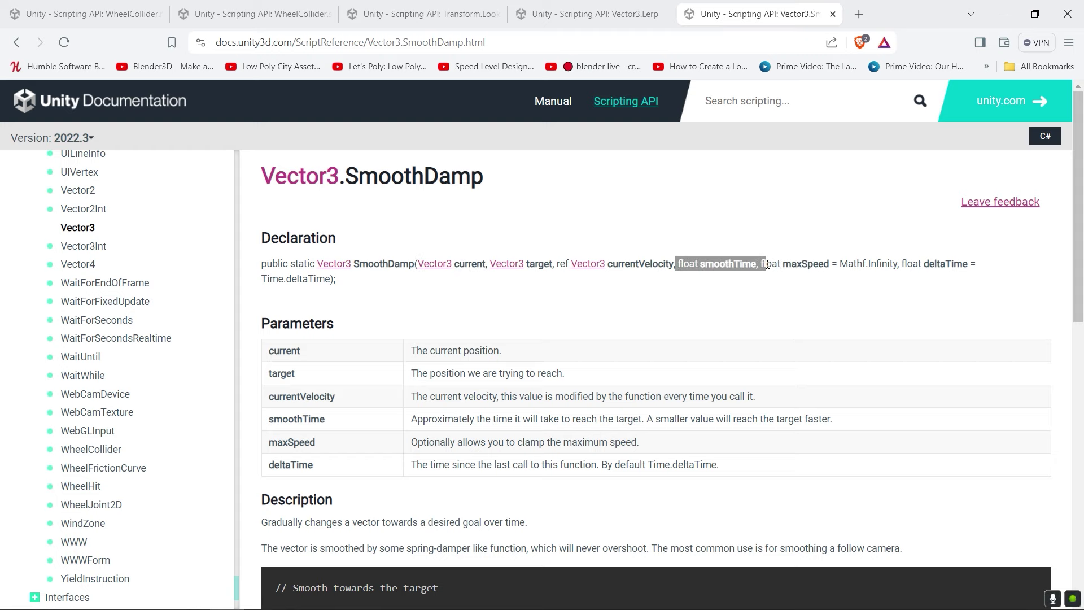
key(alt+Tab)
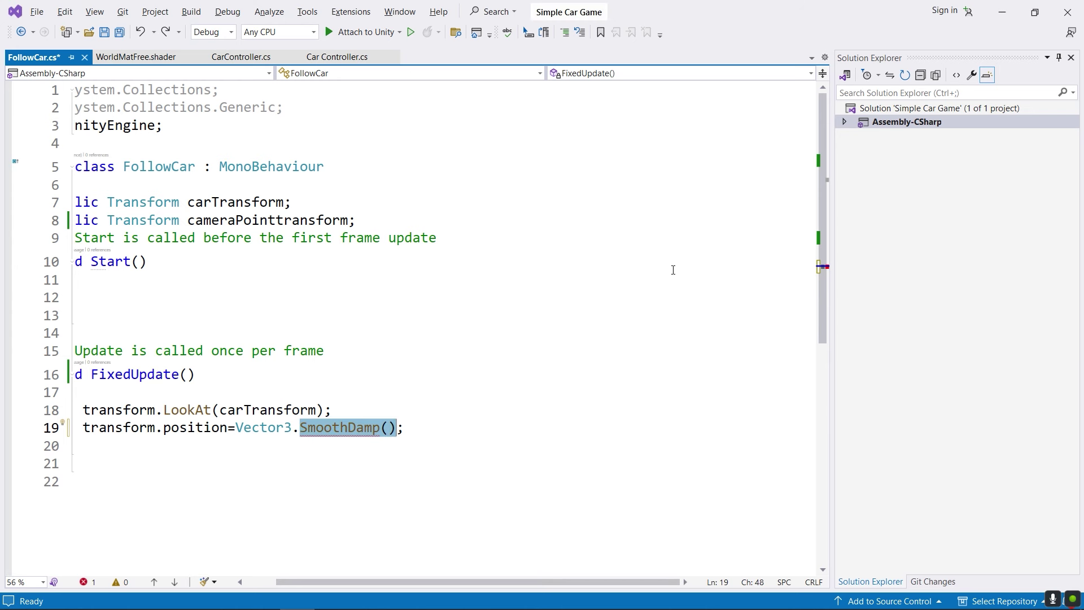
Pass transform.position and cameraPointtransform.position as the first two SmoothDamp arguments on line 19.
click(388, 430)
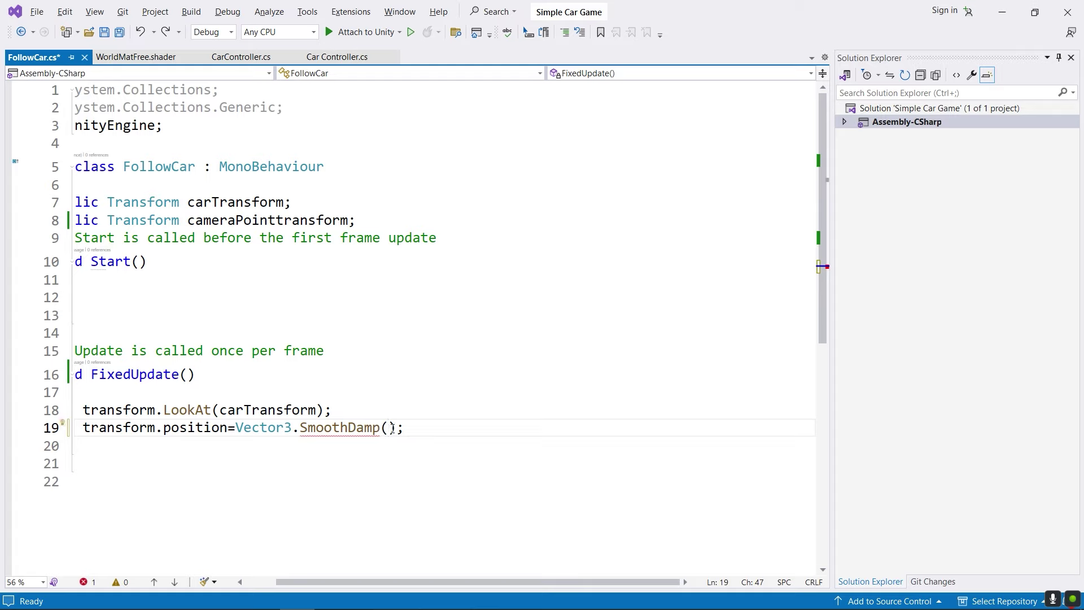
text(tr)
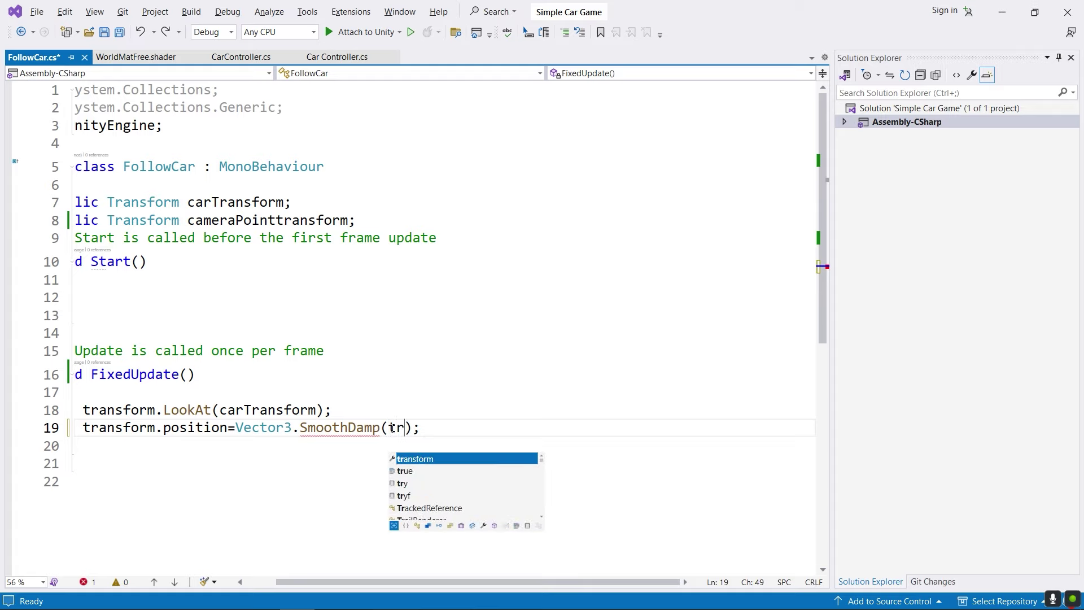
text(ansform.po)
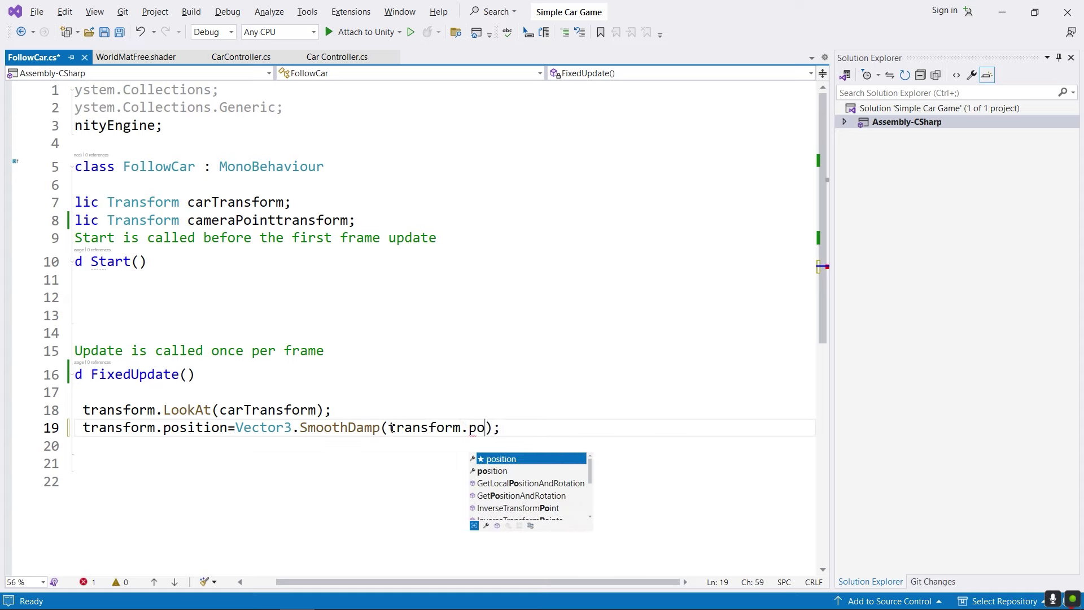
key(Tab)
text(,)
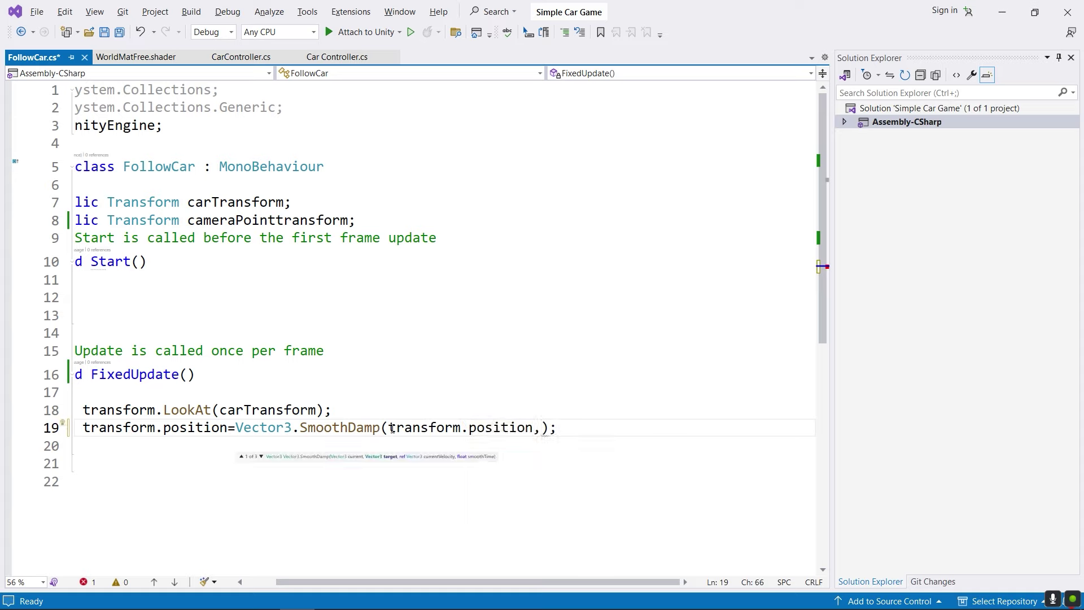
text(cam)
key(Tab)
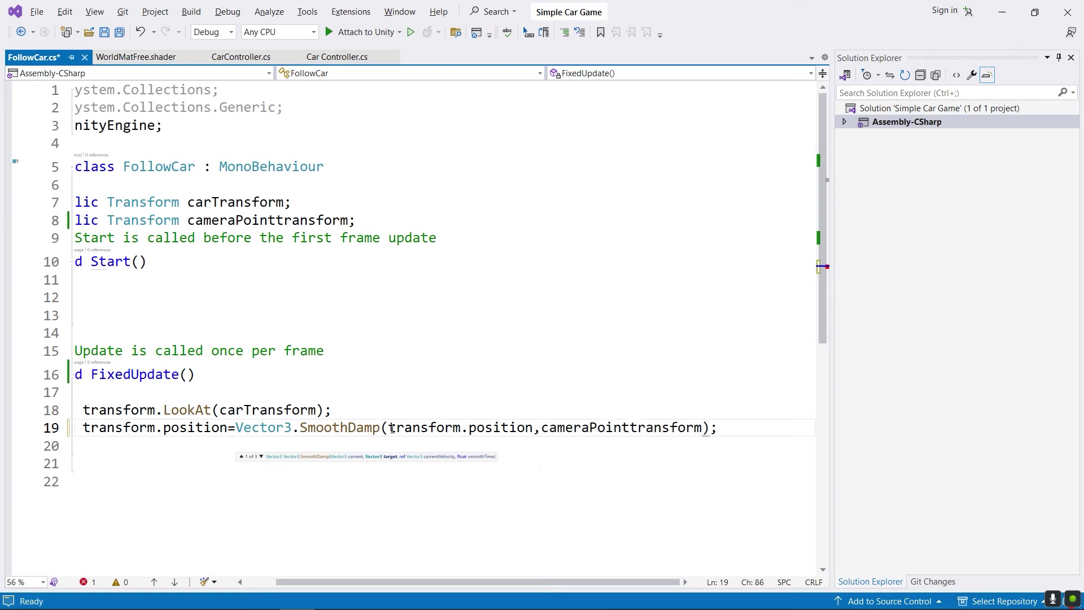
text(.position)
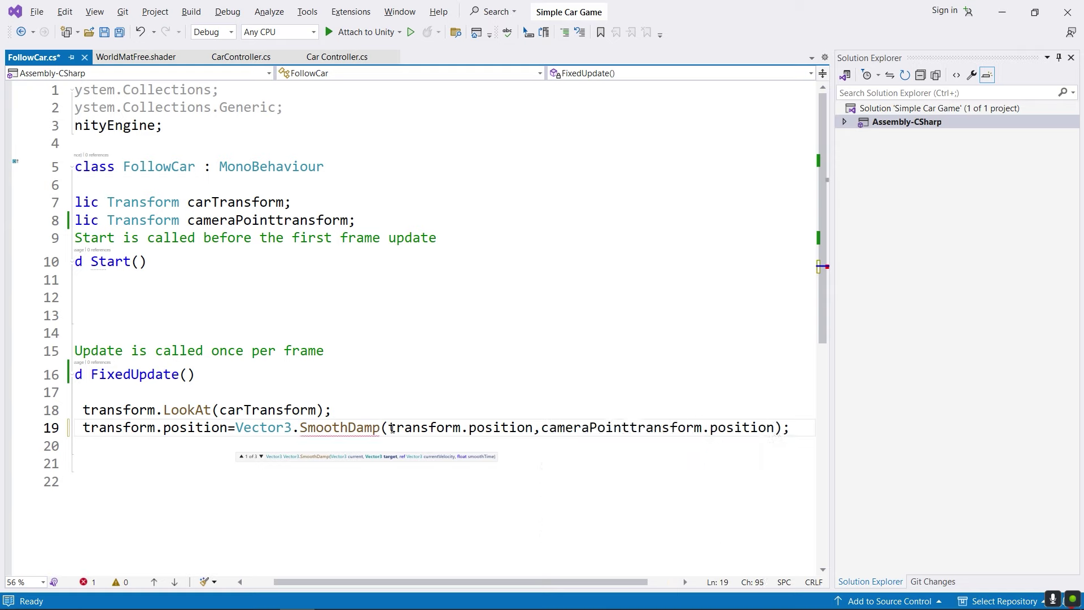
text(,)
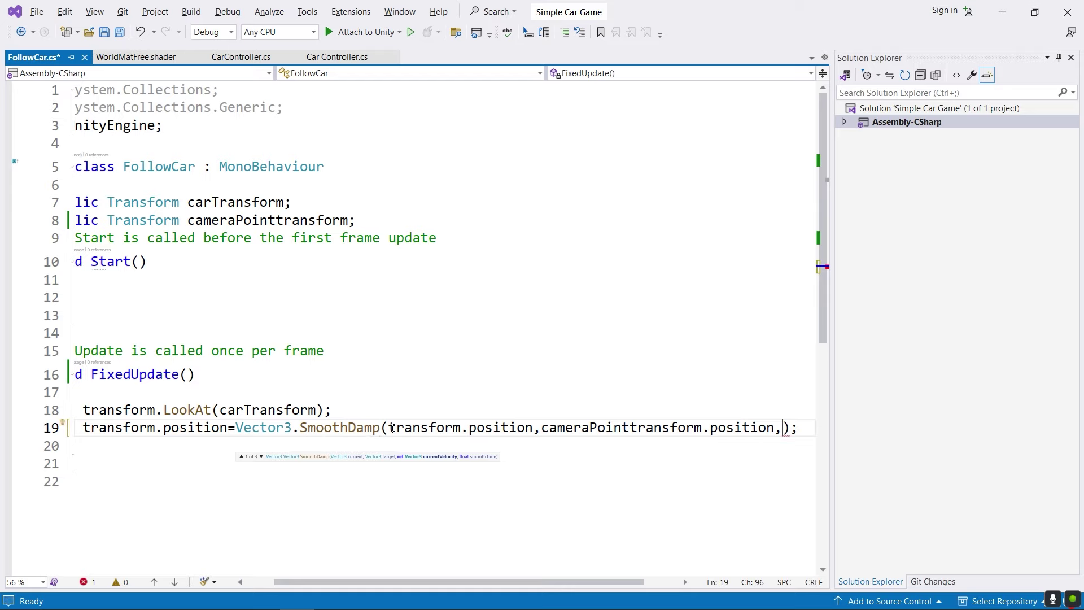
drag(689, 582, 551, 581)
Add the field 'private Vector3 velocity = Vector3.zero;' on line 10 of FollowCar.
click(425, 222)
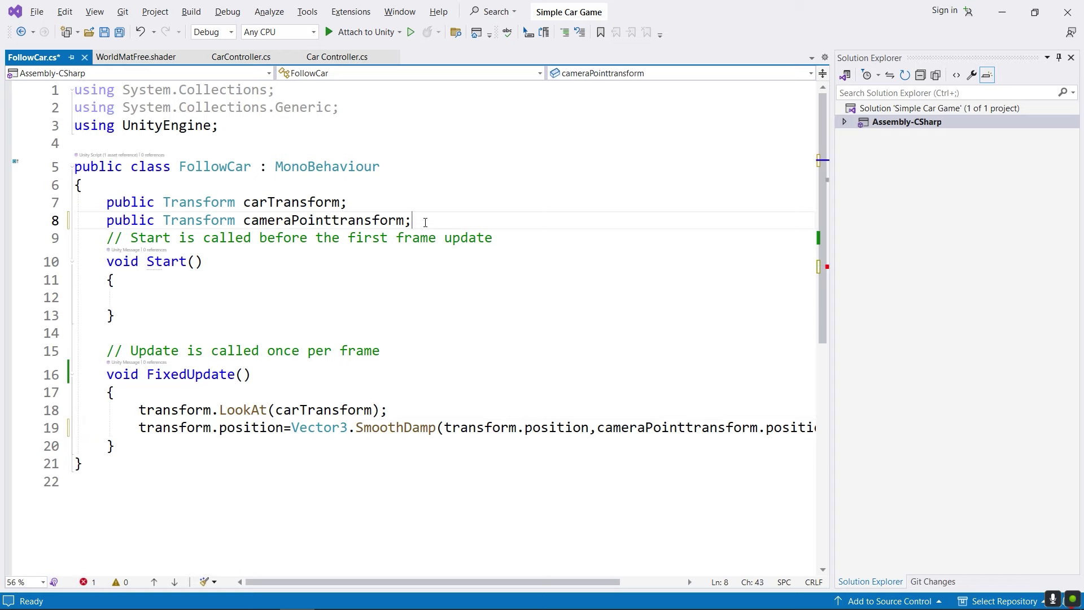
key(Return)
key(Return)
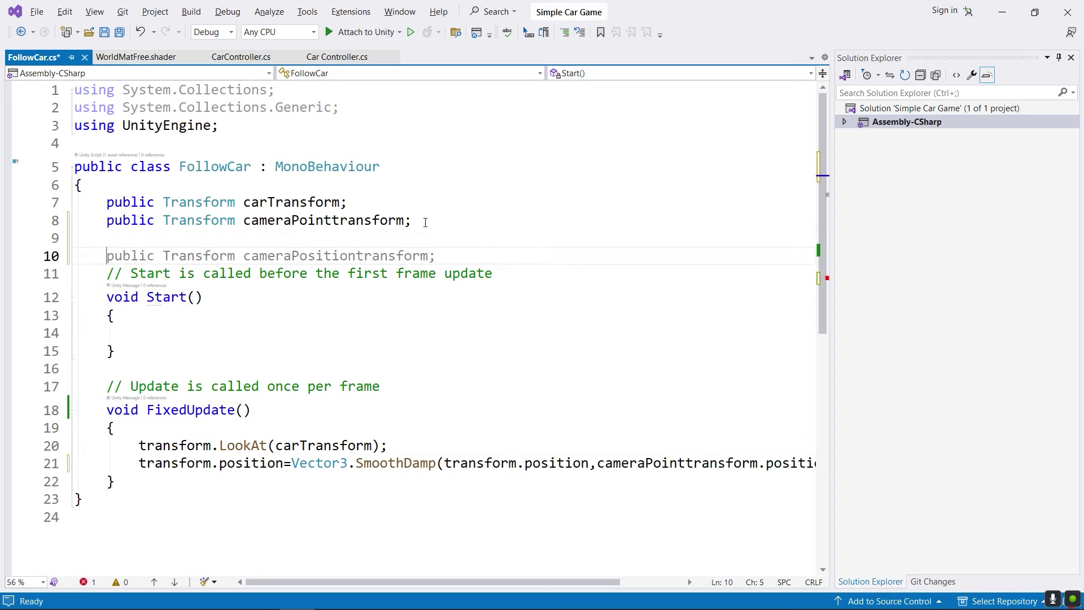
text(private )
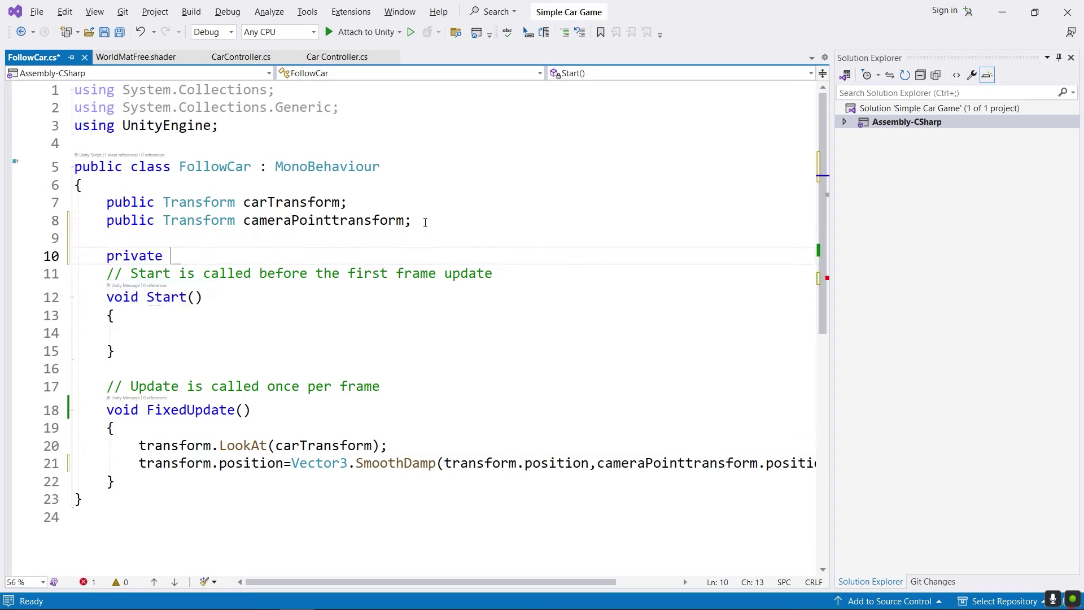
text(ve)
key(space)
text(velo)
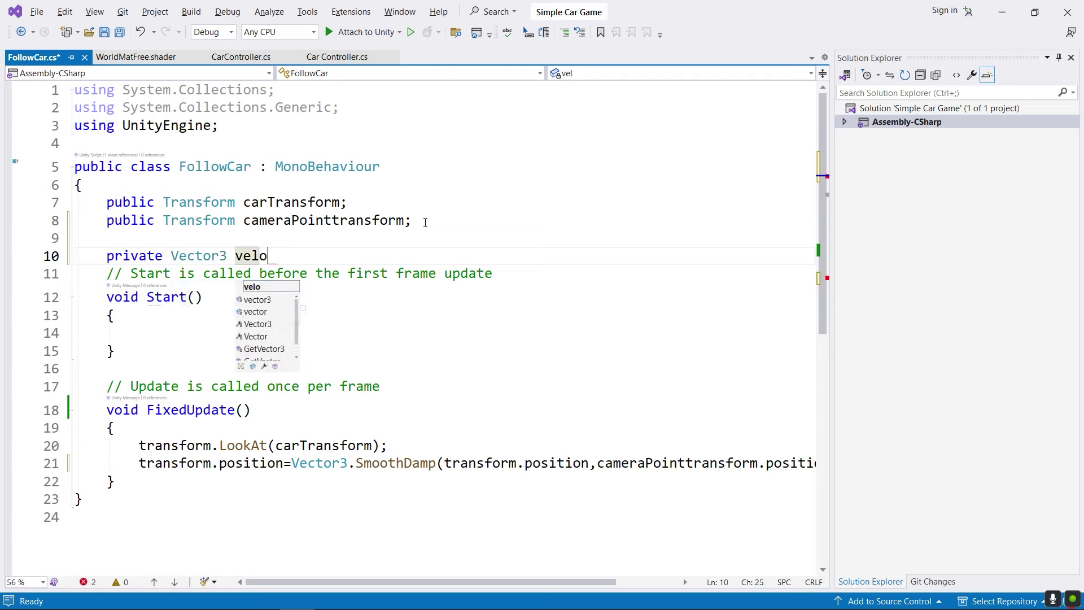
text(city)
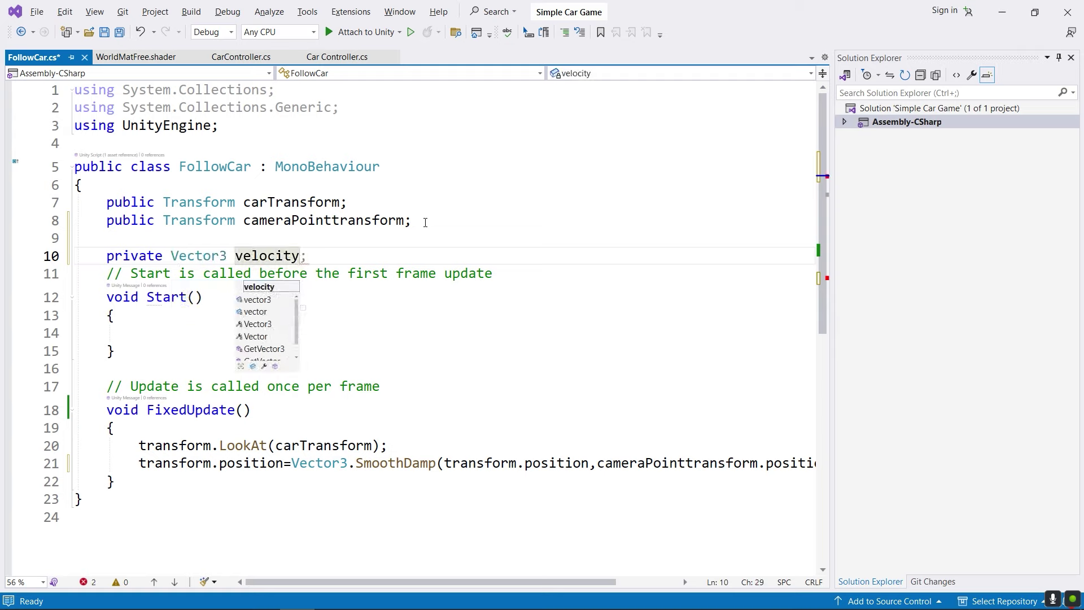
text(=Ve)
key(Tab)
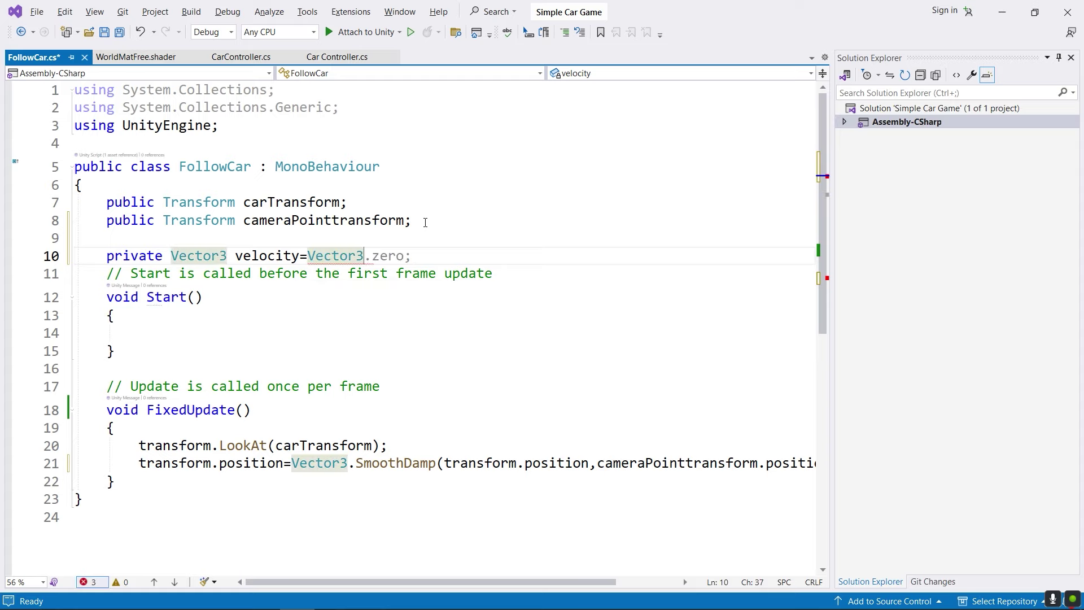
text(.zero)
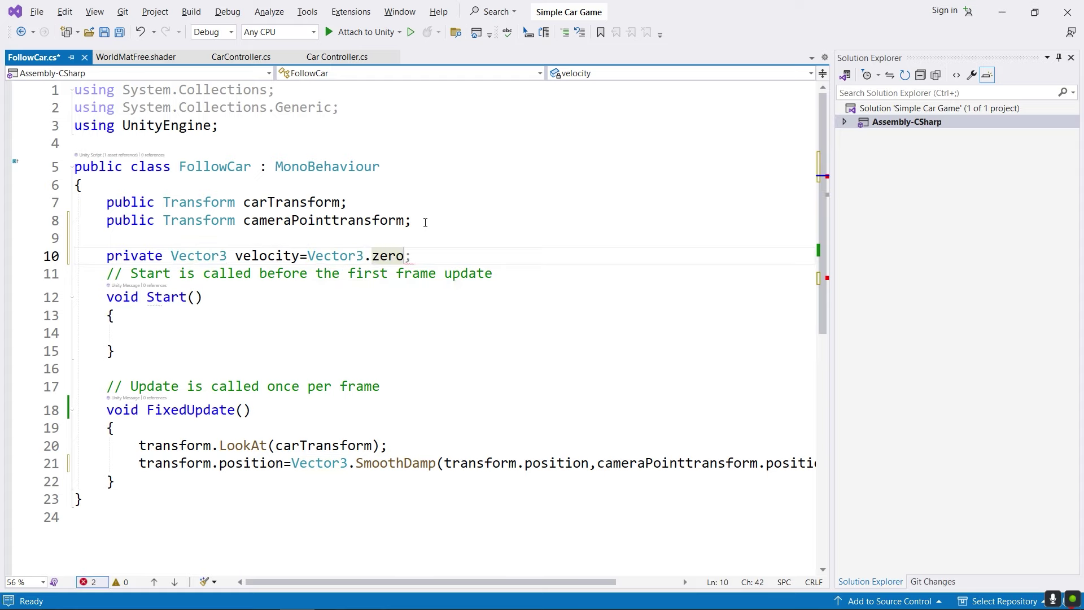
text(;)
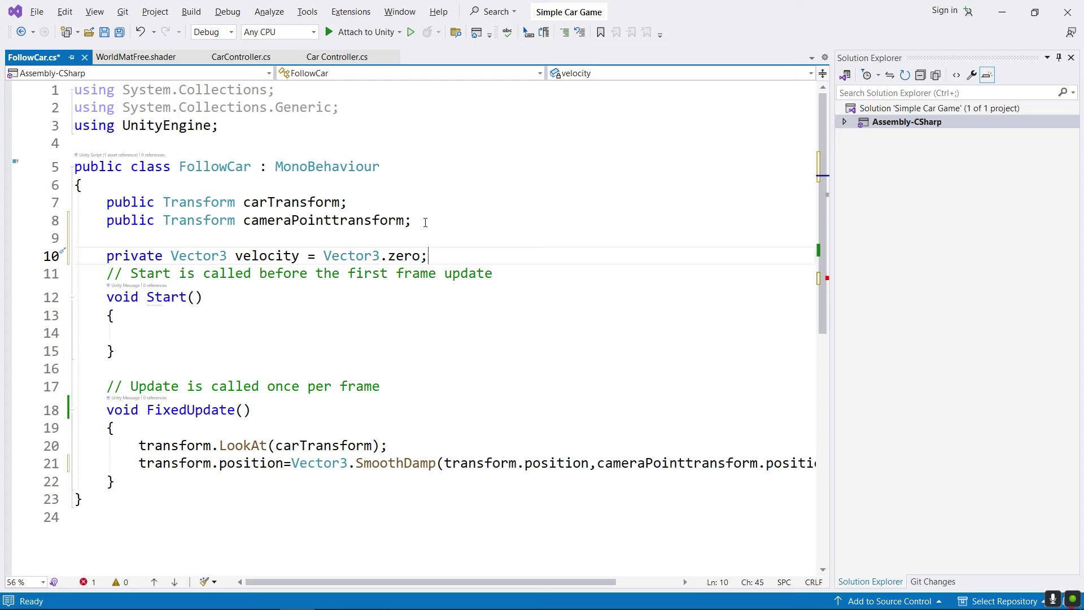
drag(236, 256, 299, 255)
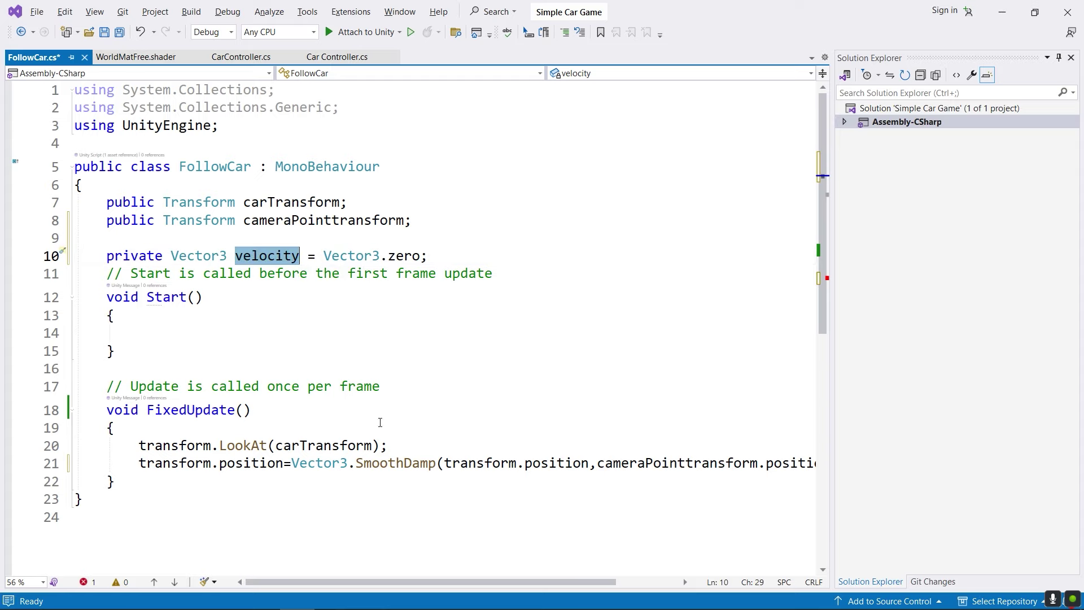
scroll(410, 573, right, 3)
click(713, 463)
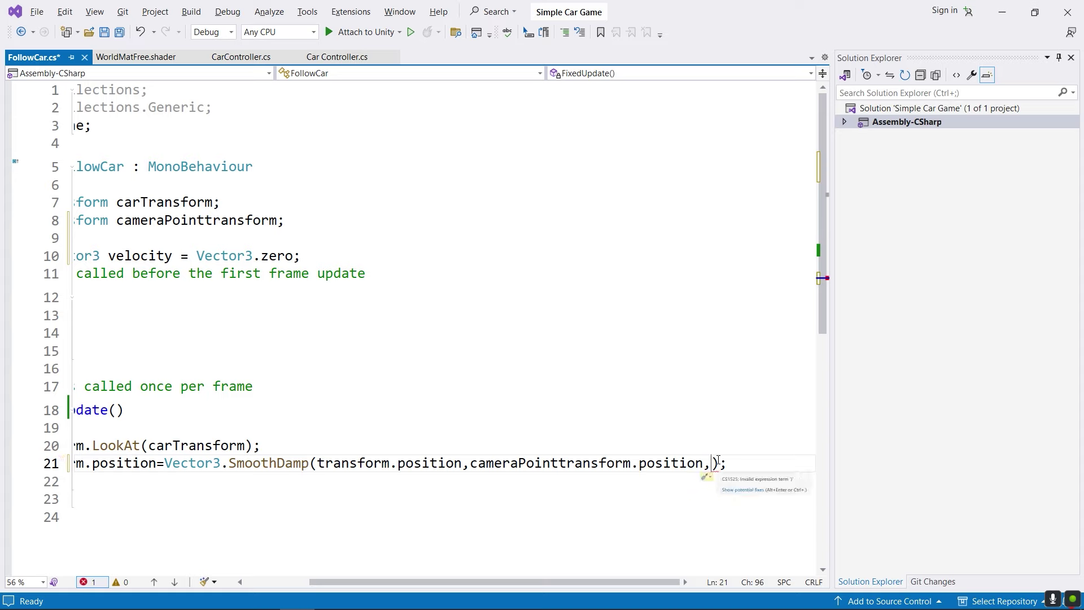
Finish the SmoothDamp call with ref velocity and 5f*Time.deltaTime, then save FollowCar.cs.
text(ref )
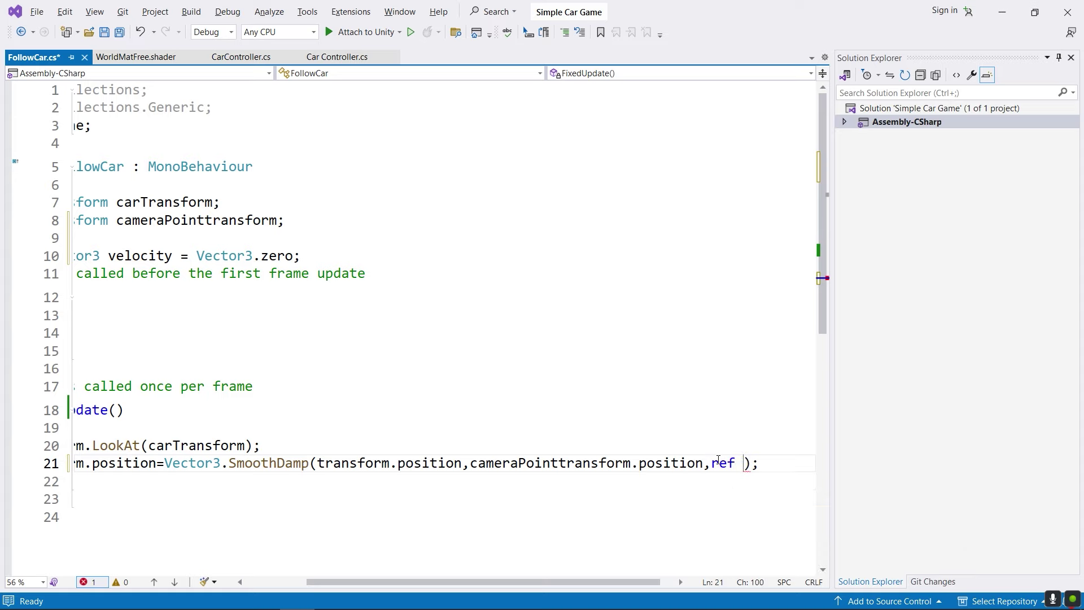
text(velocity)
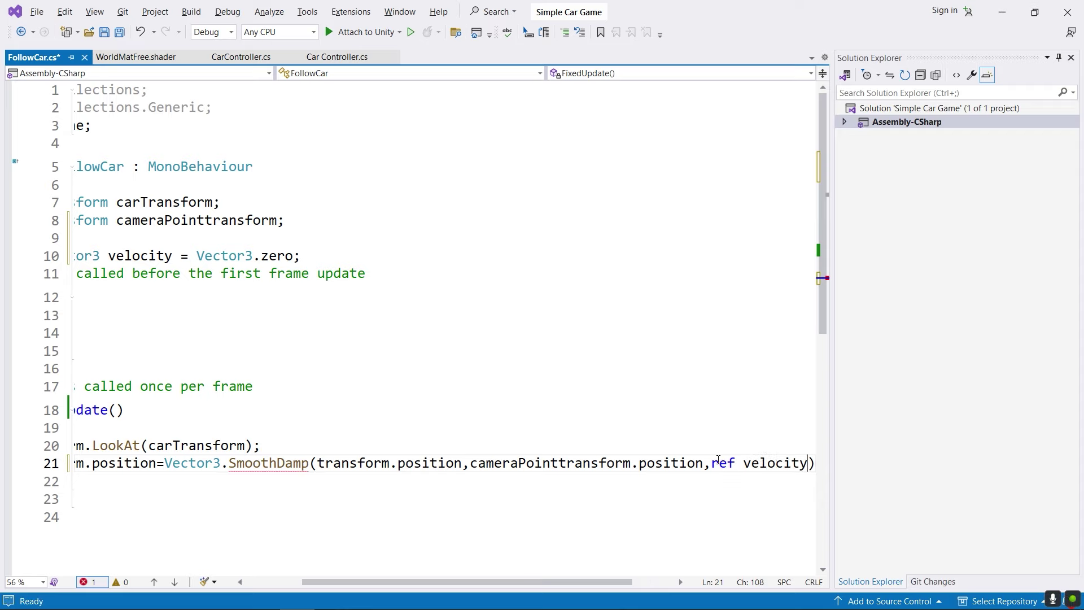
text(,)
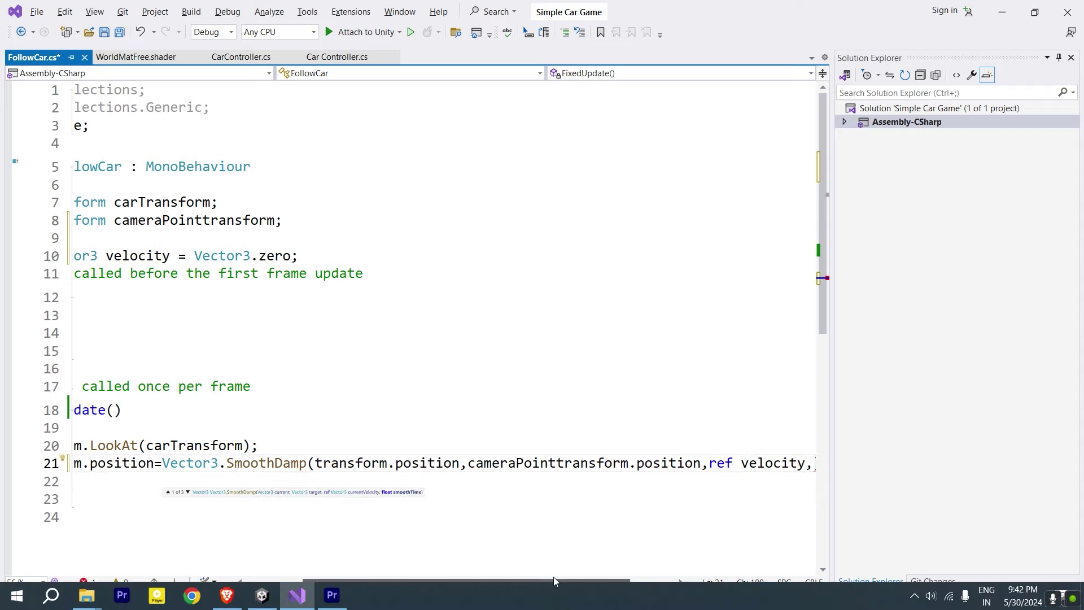
text();)
mouse_move(716, 469)
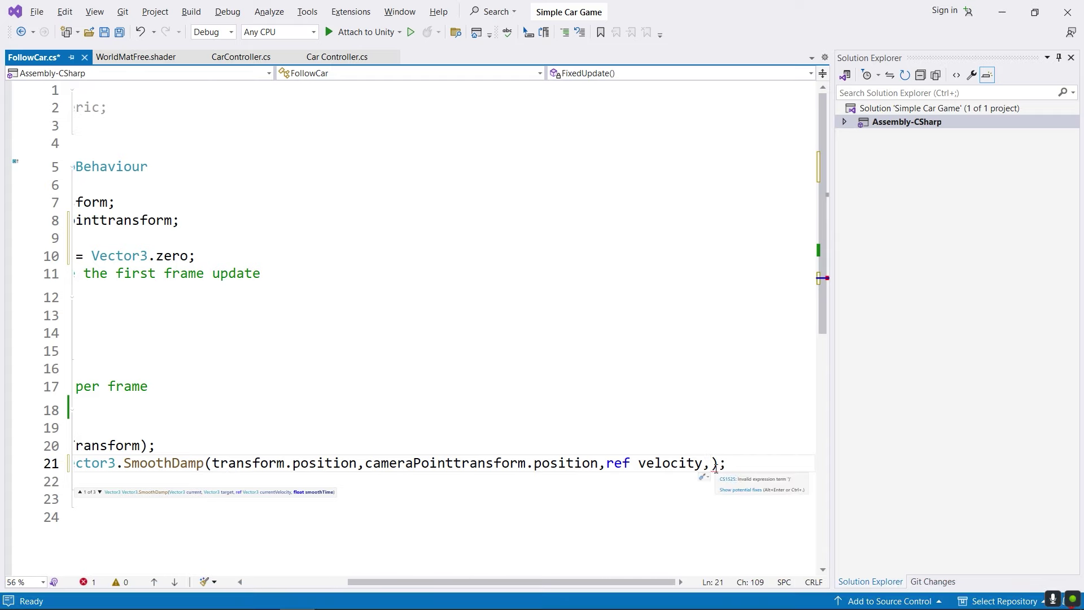
text(5)
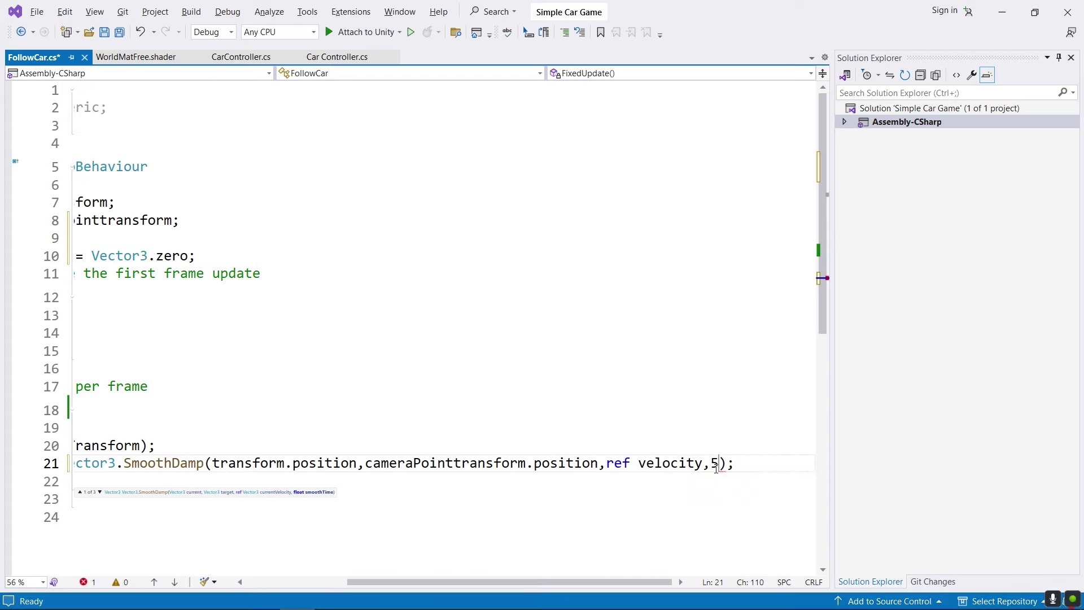
text(f*)
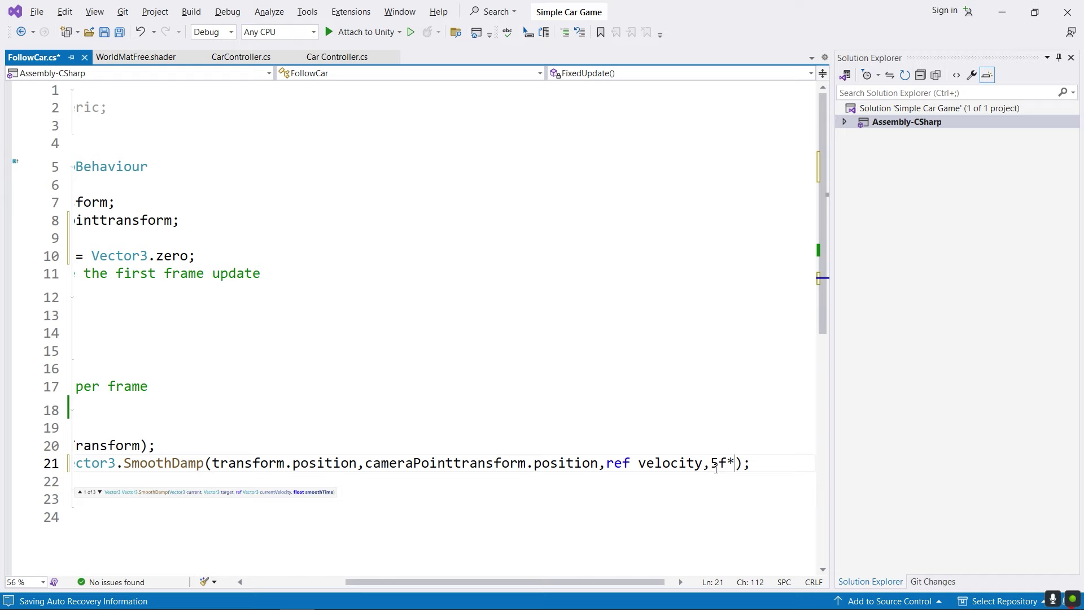
text(time)
key(Tab)
text(.)
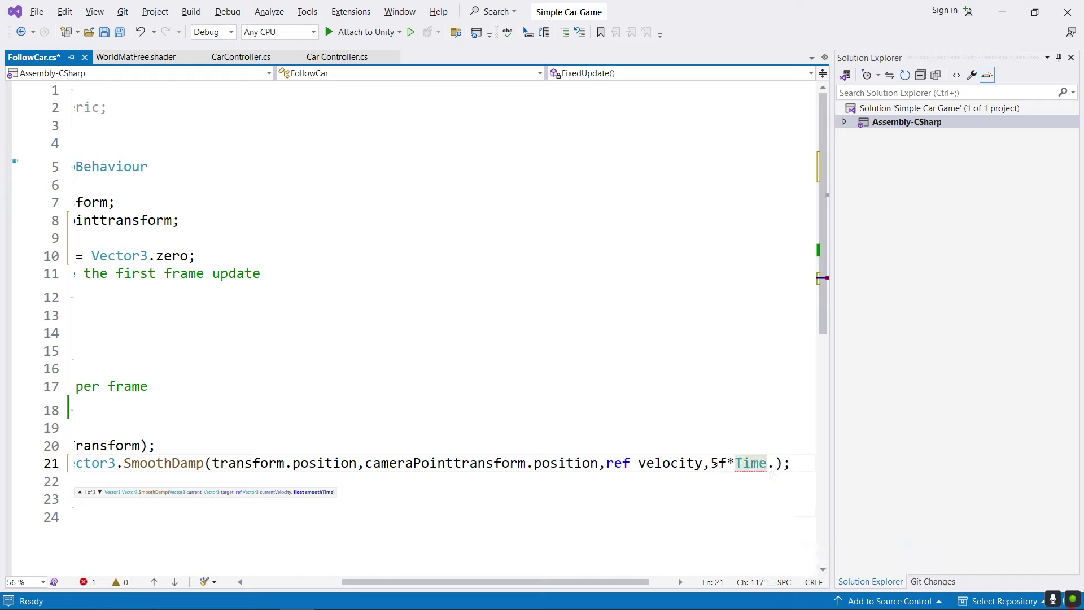
text(de)
key(Tab)
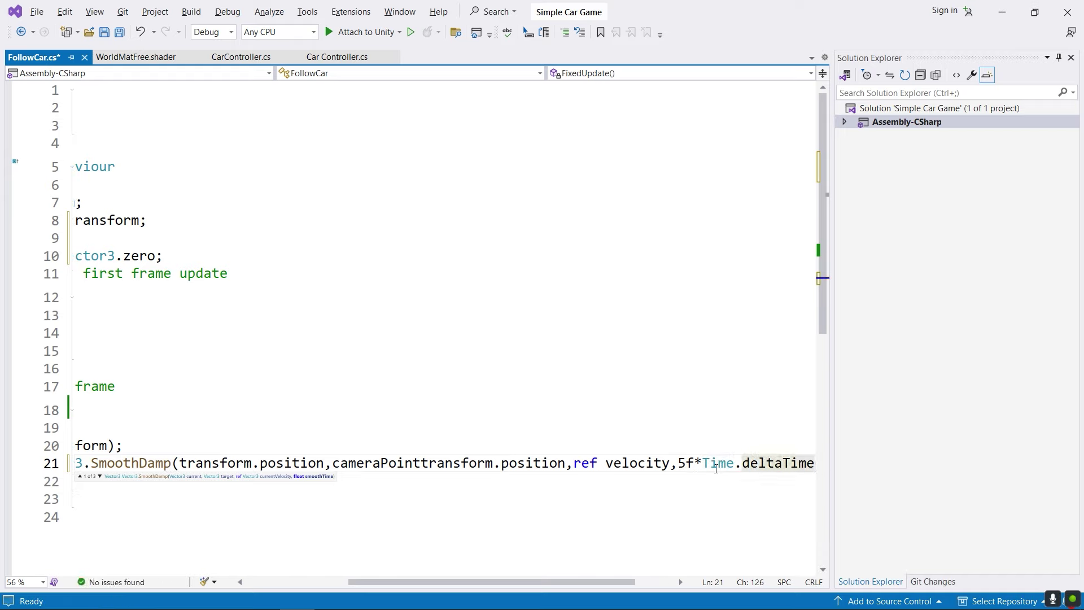
key(Left)
key(Left)
key(Left)
key(Left)
key(Left)
key(Left)
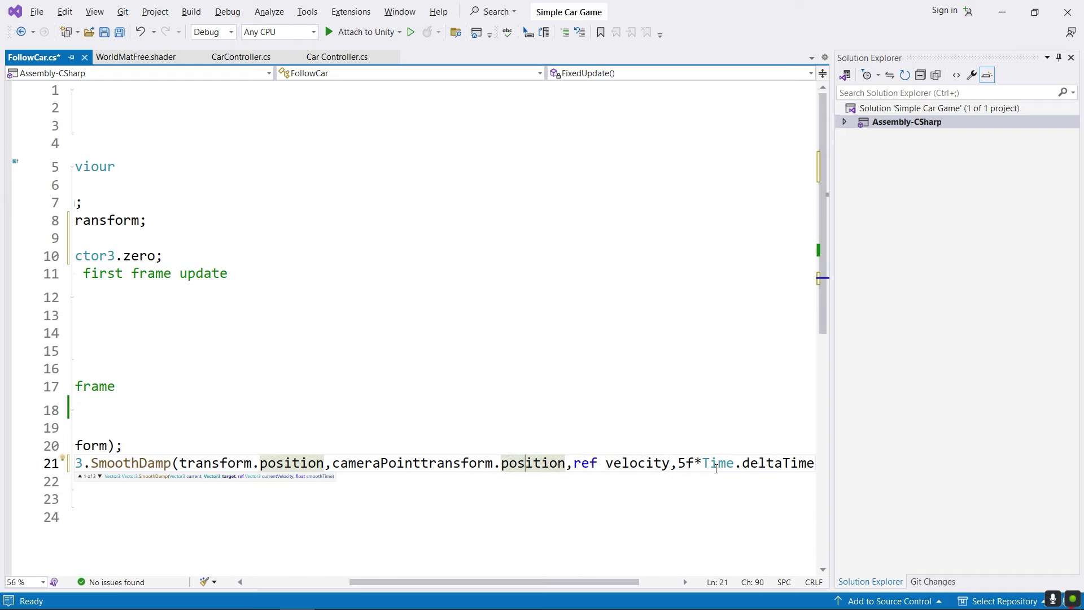
key(Left)
key(Left)
key(Left)
key(Left)
key(Left)
key(Left)
key(Left)
key(Left)
key(Left)
key(Left)
key(Left)
key(Left)
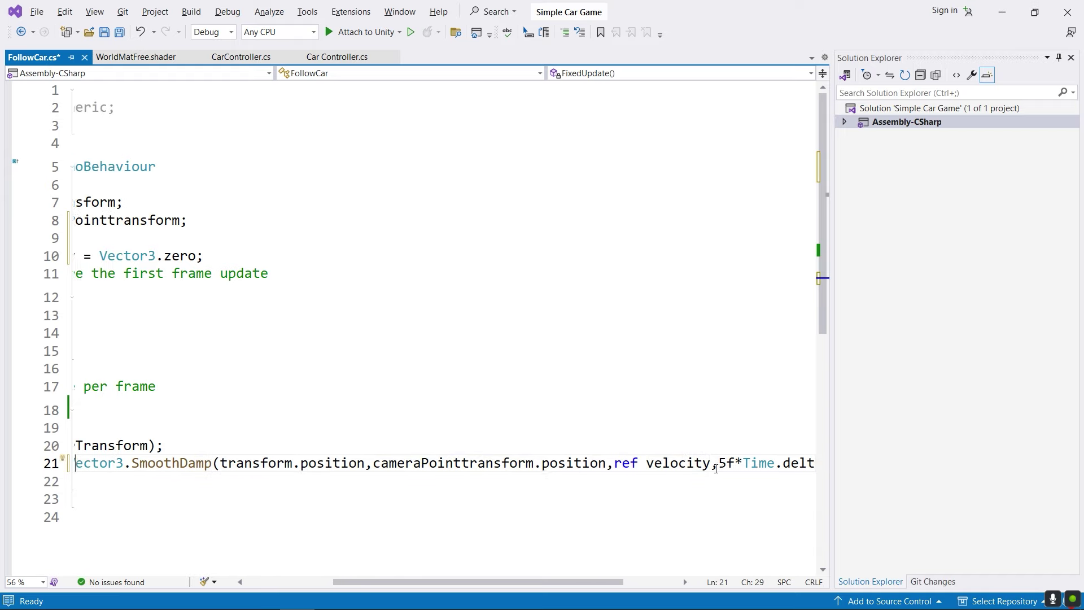
key(Left)
key(Left)
key(Left)
key(Left)
key(Left)
key(Left)
key(ctrl+s)
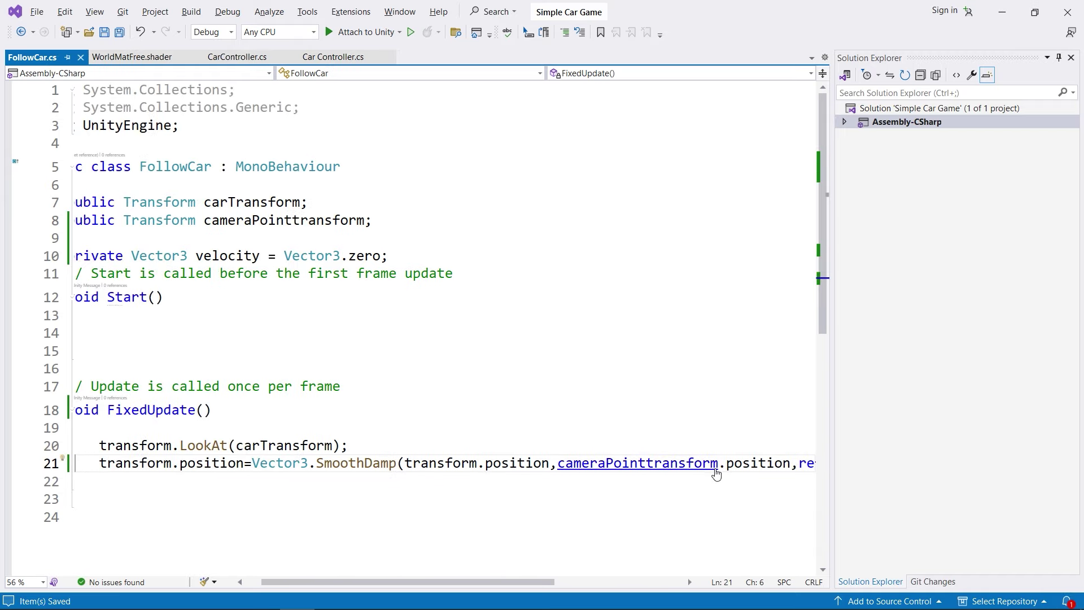
key(alt+Tab)
key(alt+Tab)
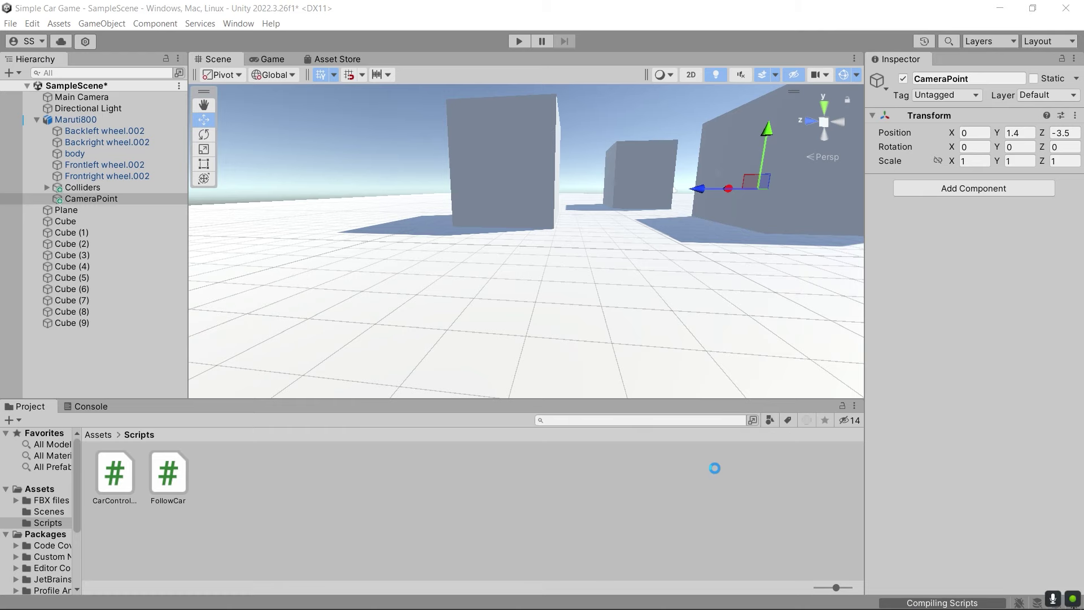
Enter Play mode and drive the Maruti800 forward, steering left and right.
click(519, 41)
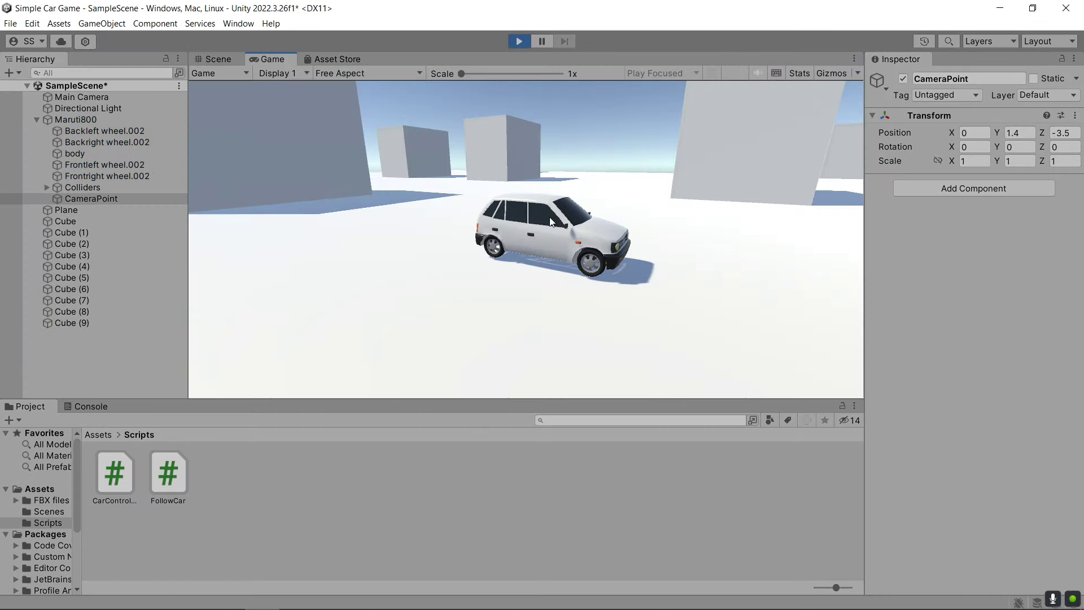
key(w)
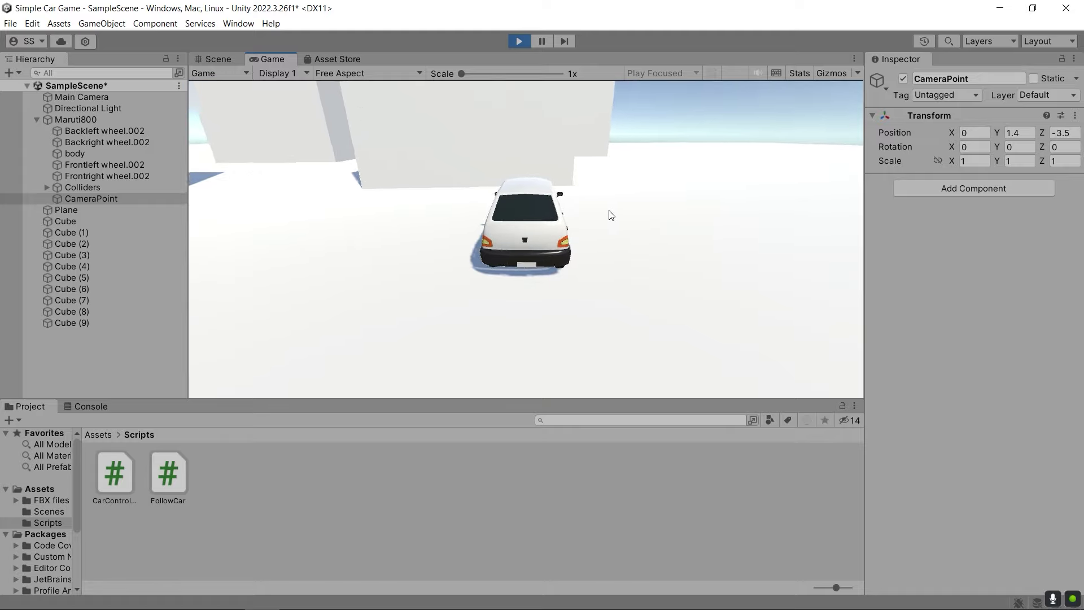
key(a)
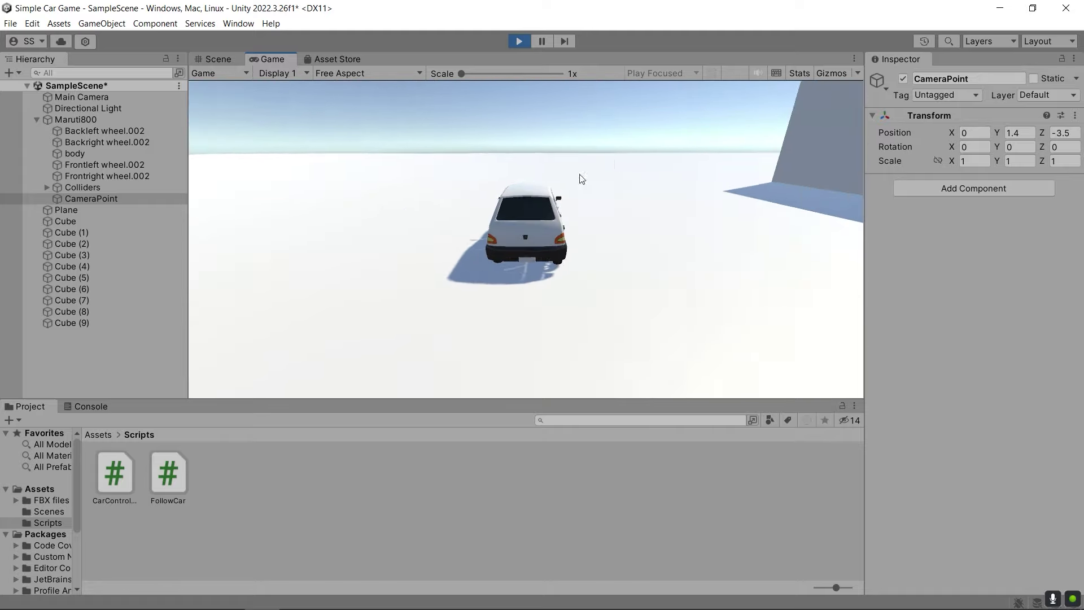
key(a)
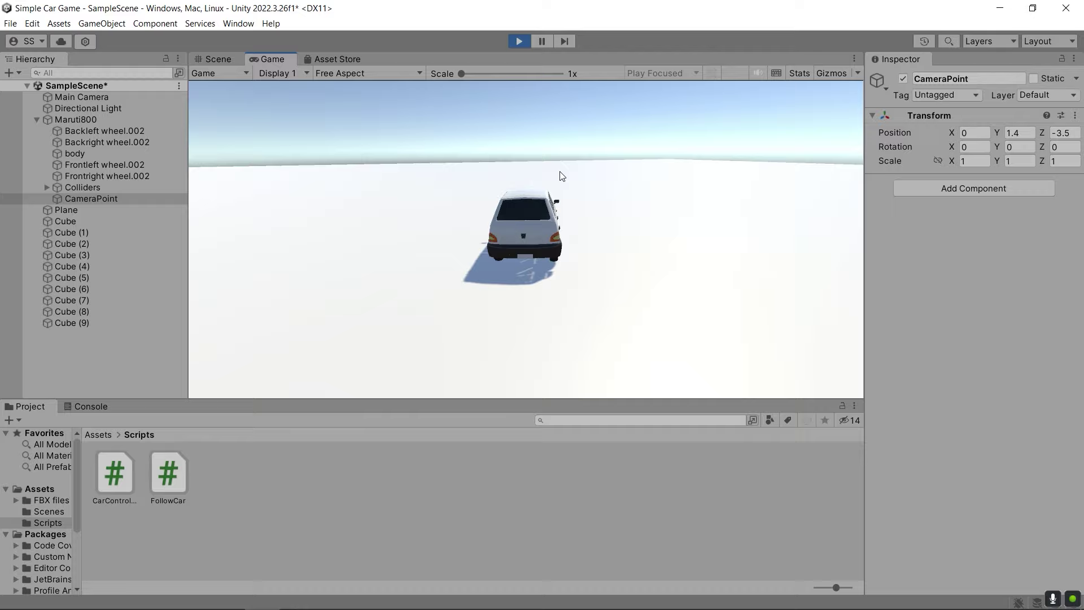
key(d)
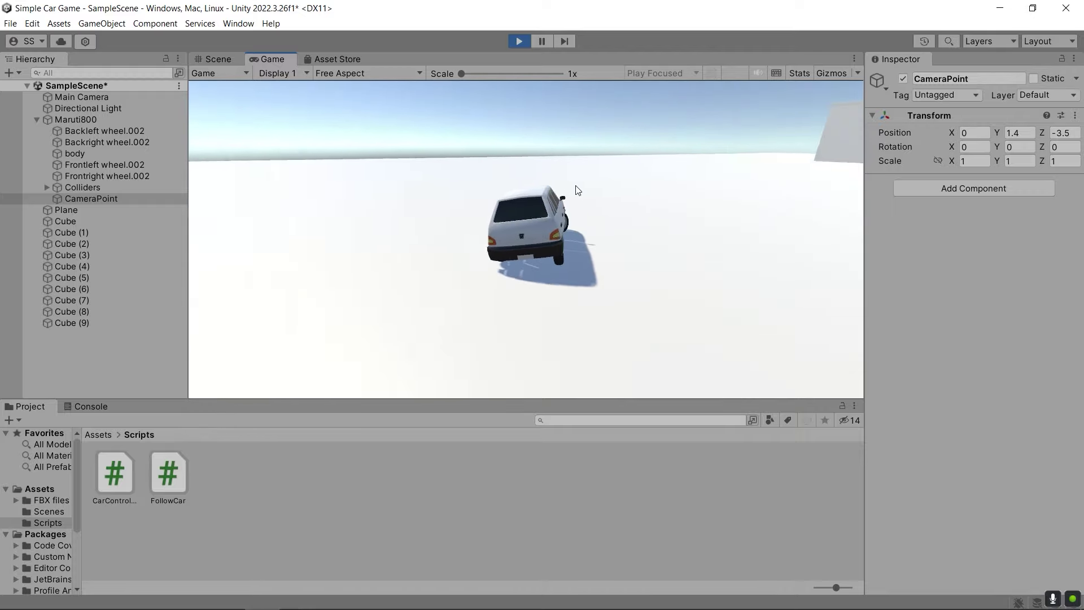
key(w)
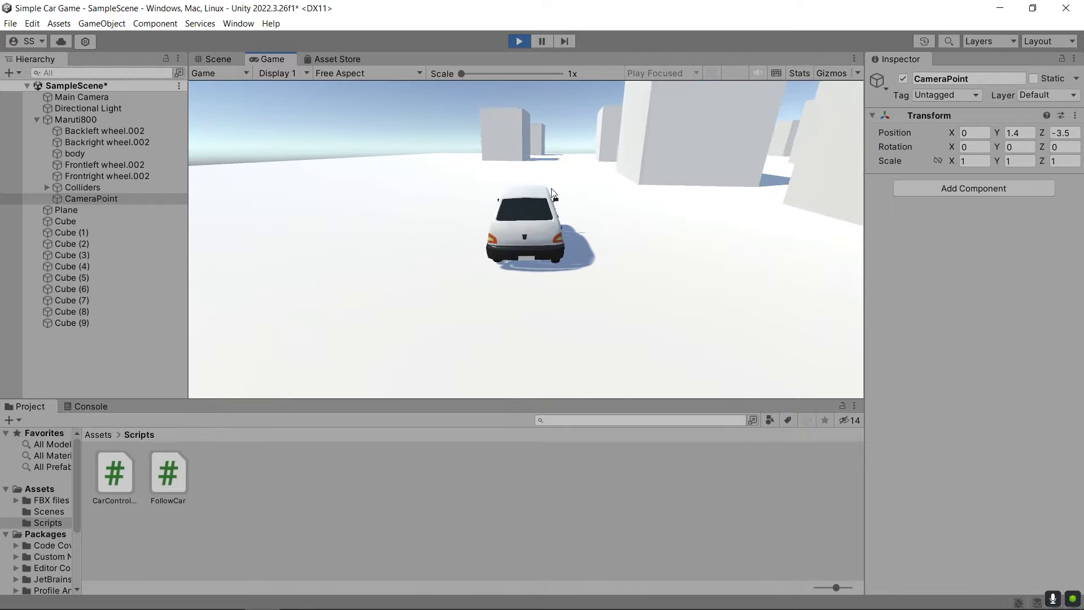
key(w)
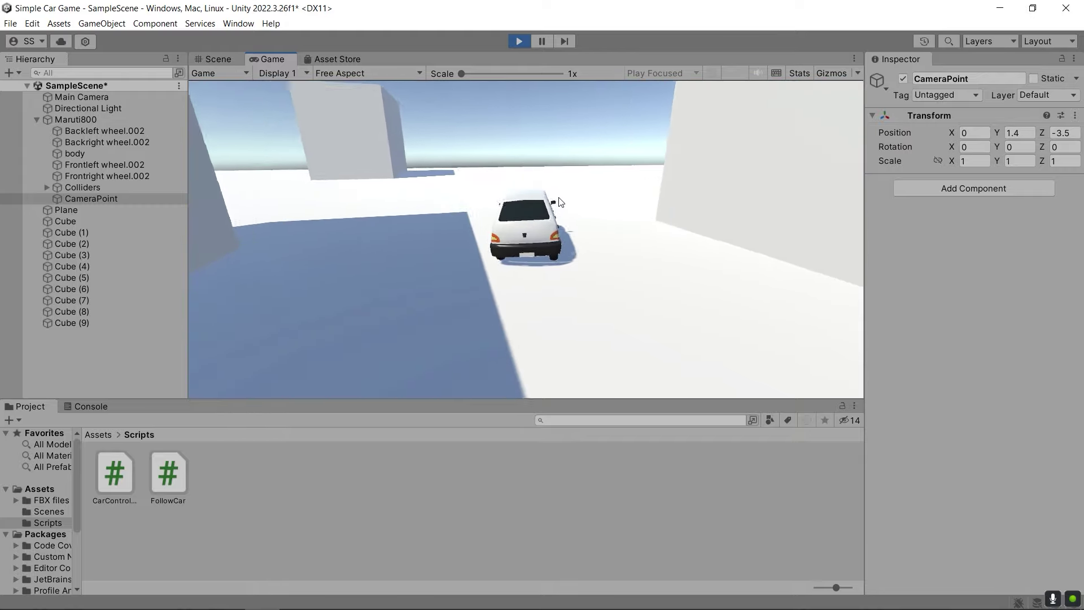
Steer the car past the cubes until it flips over, watching the camera follow.
key(a)
key(d)
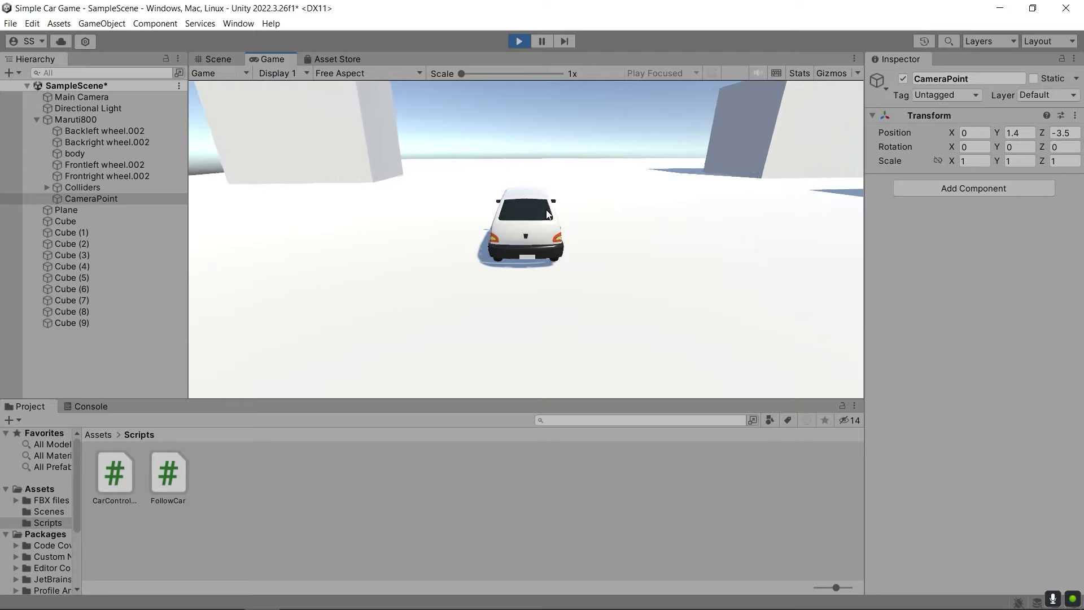
key(d)
key(w)
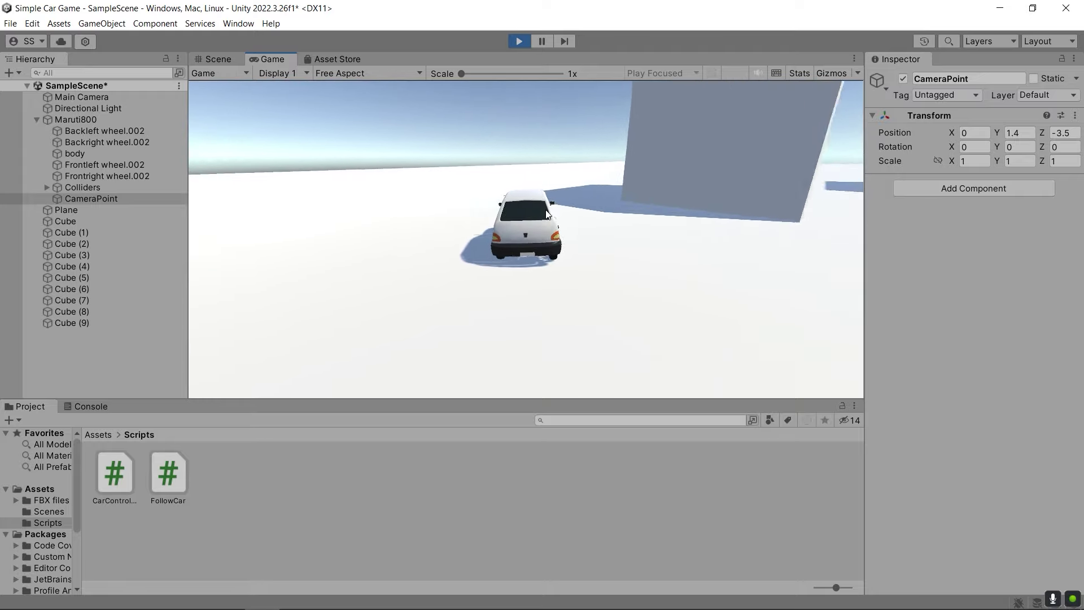
key(w)
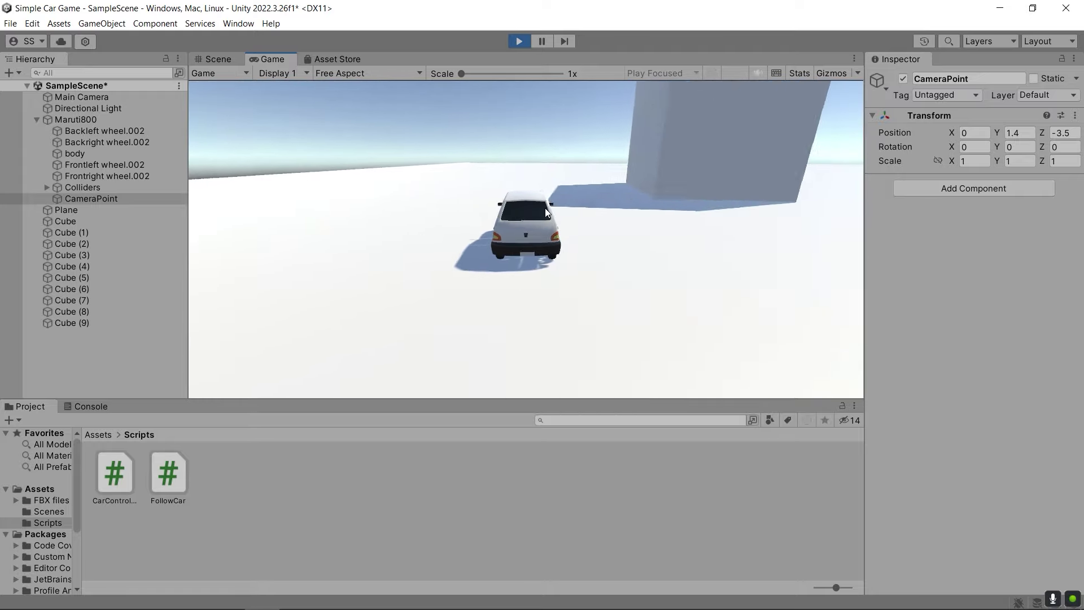
key(d)
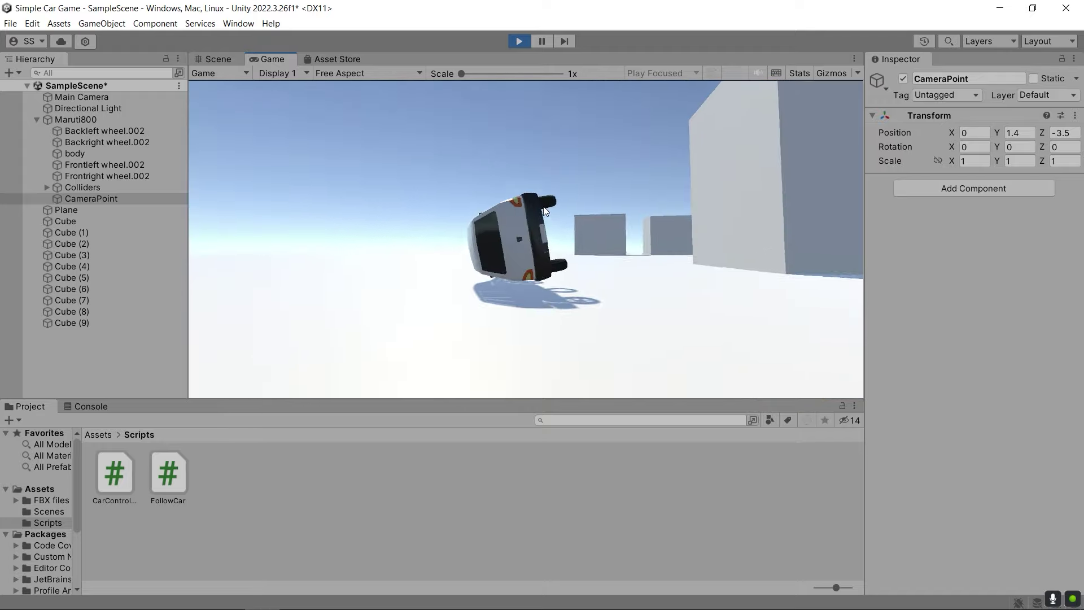